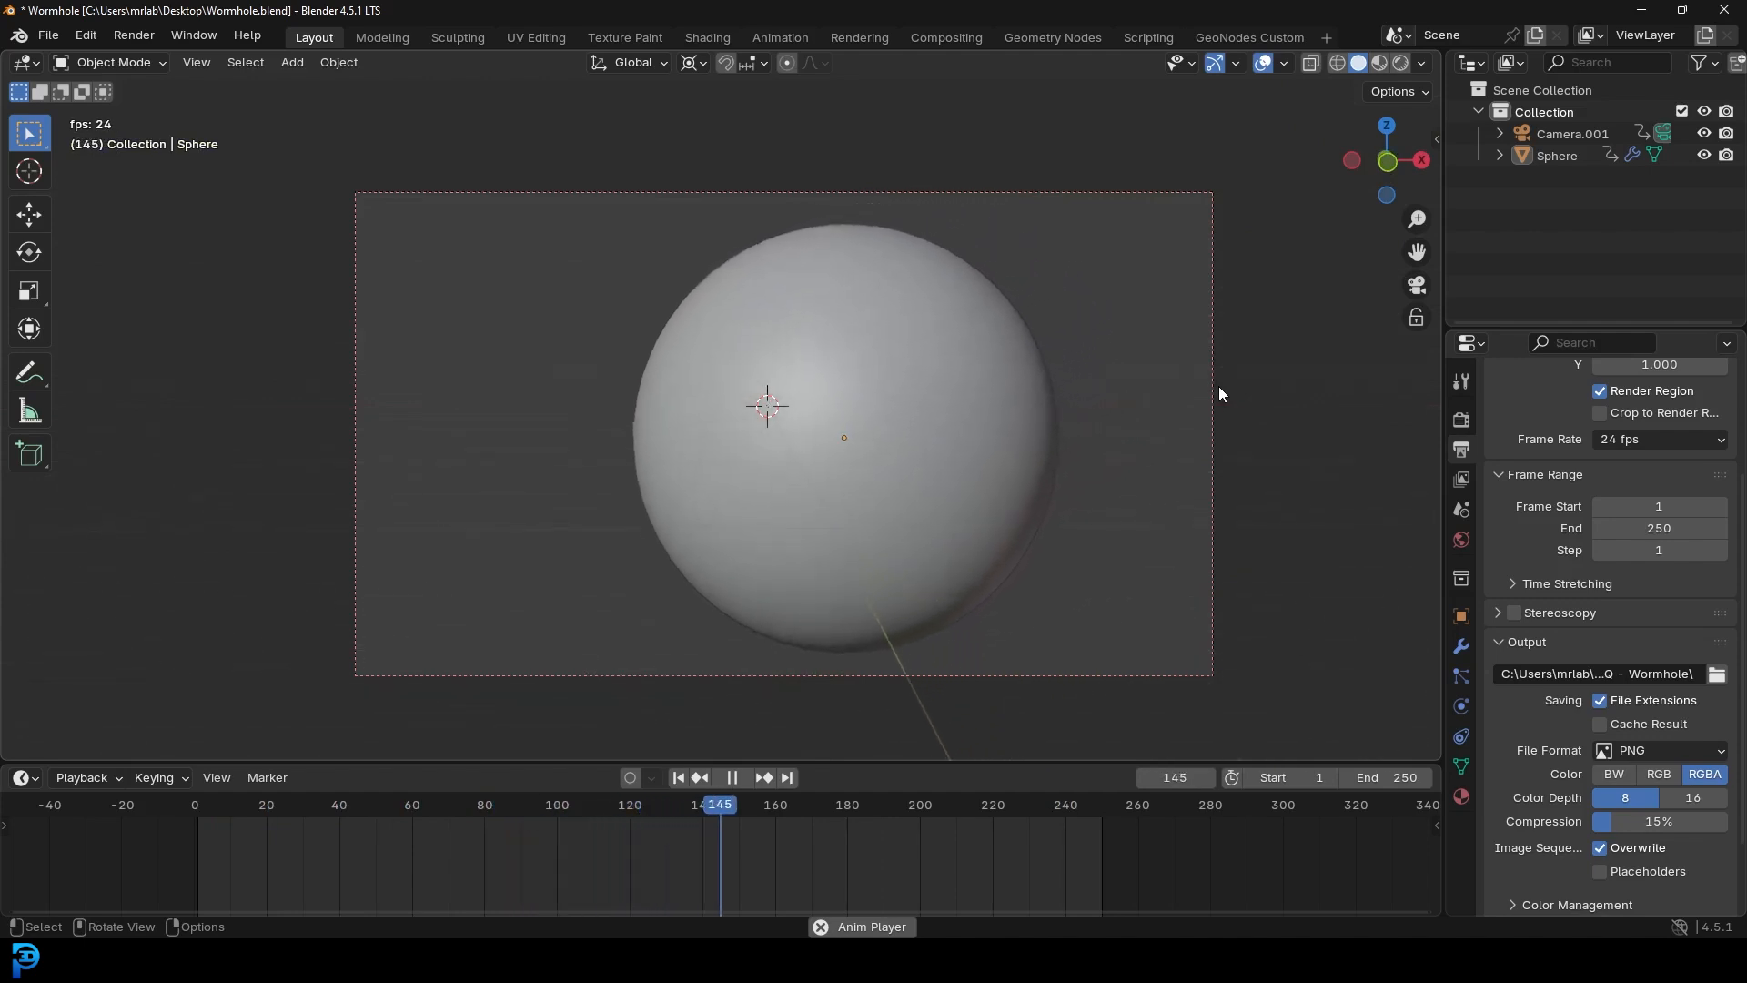
- Stop the camera fly-in playback at frame 211, orbit out, then return to camera view
scroll(950, 424, "up", 1)
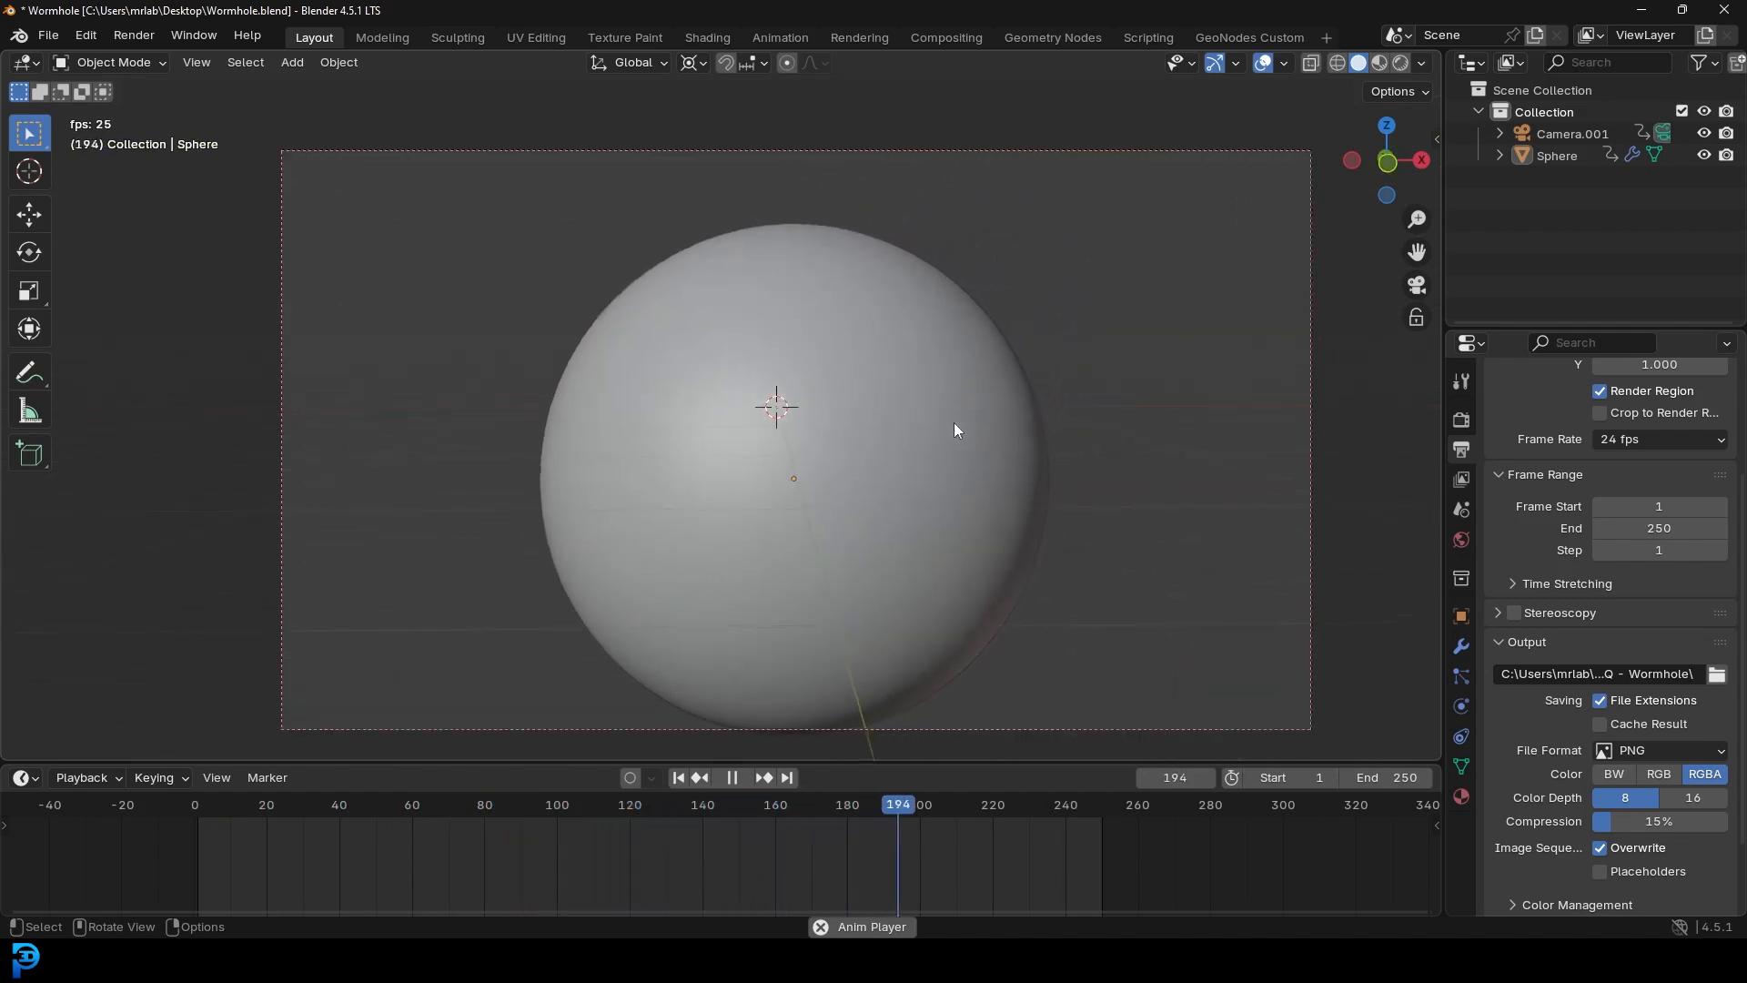
key("space")
scroll(954, 422, "down", 2)
middle_click_drag(943, 418, 790, 464)
scroll(791, 418, "down", 5)
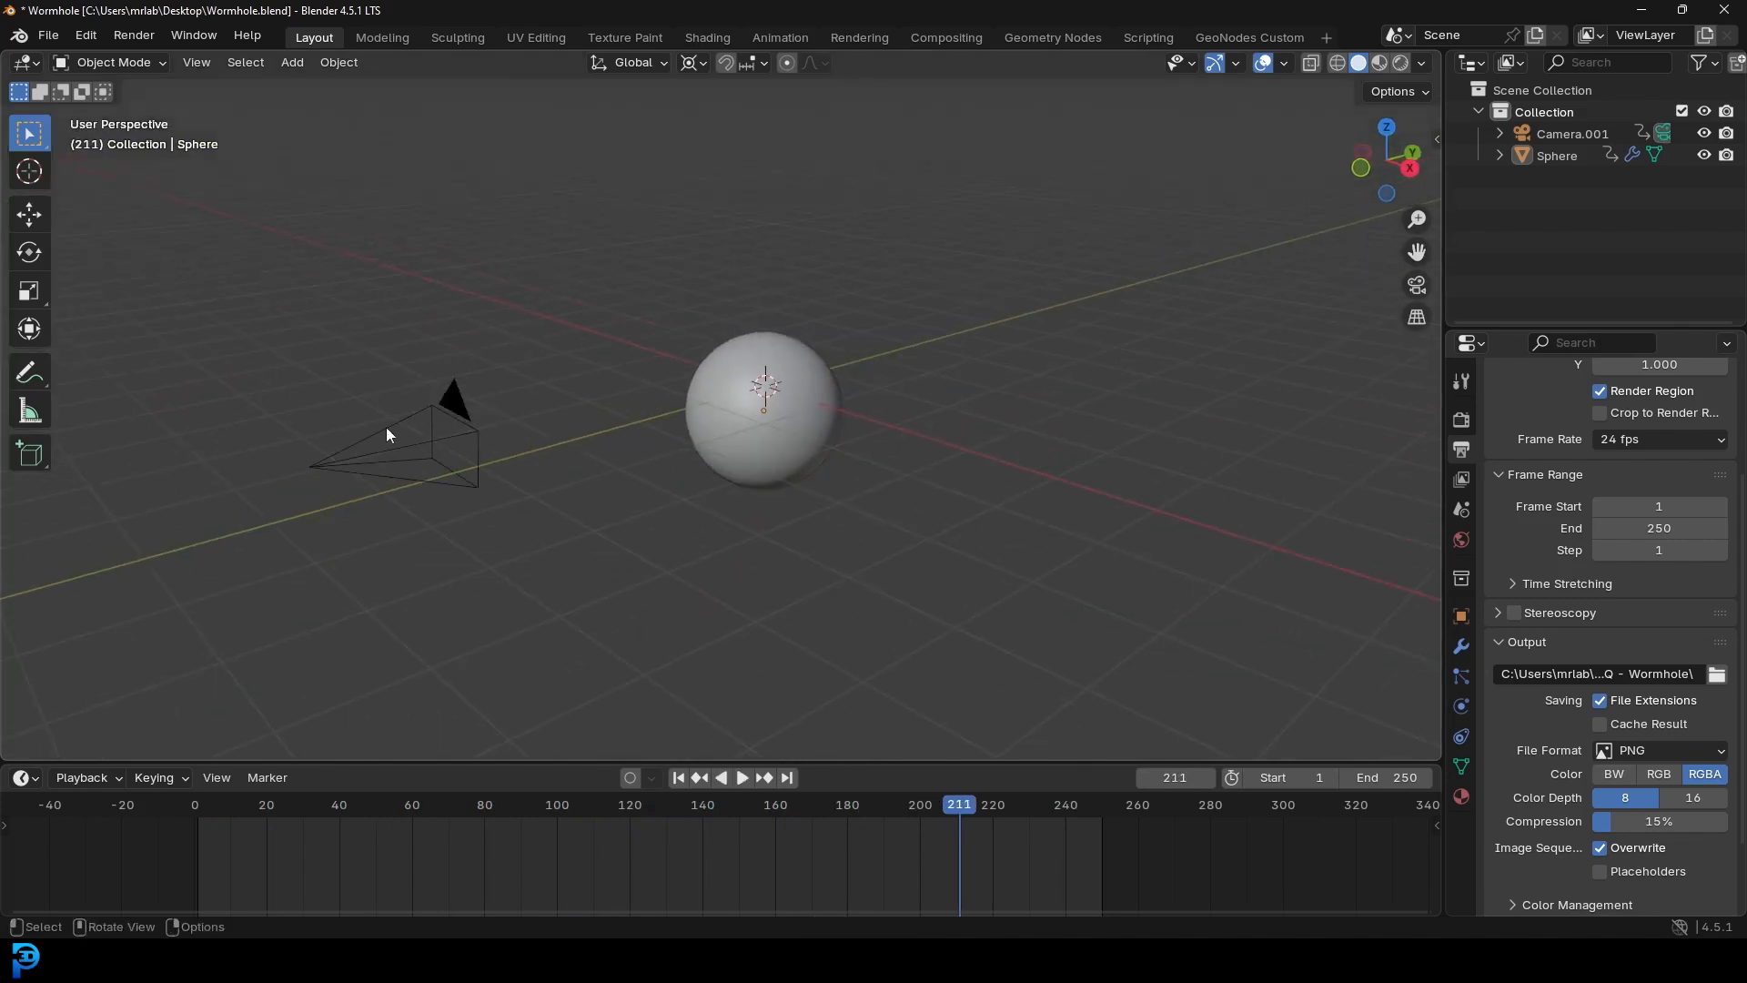
key("KP_0")
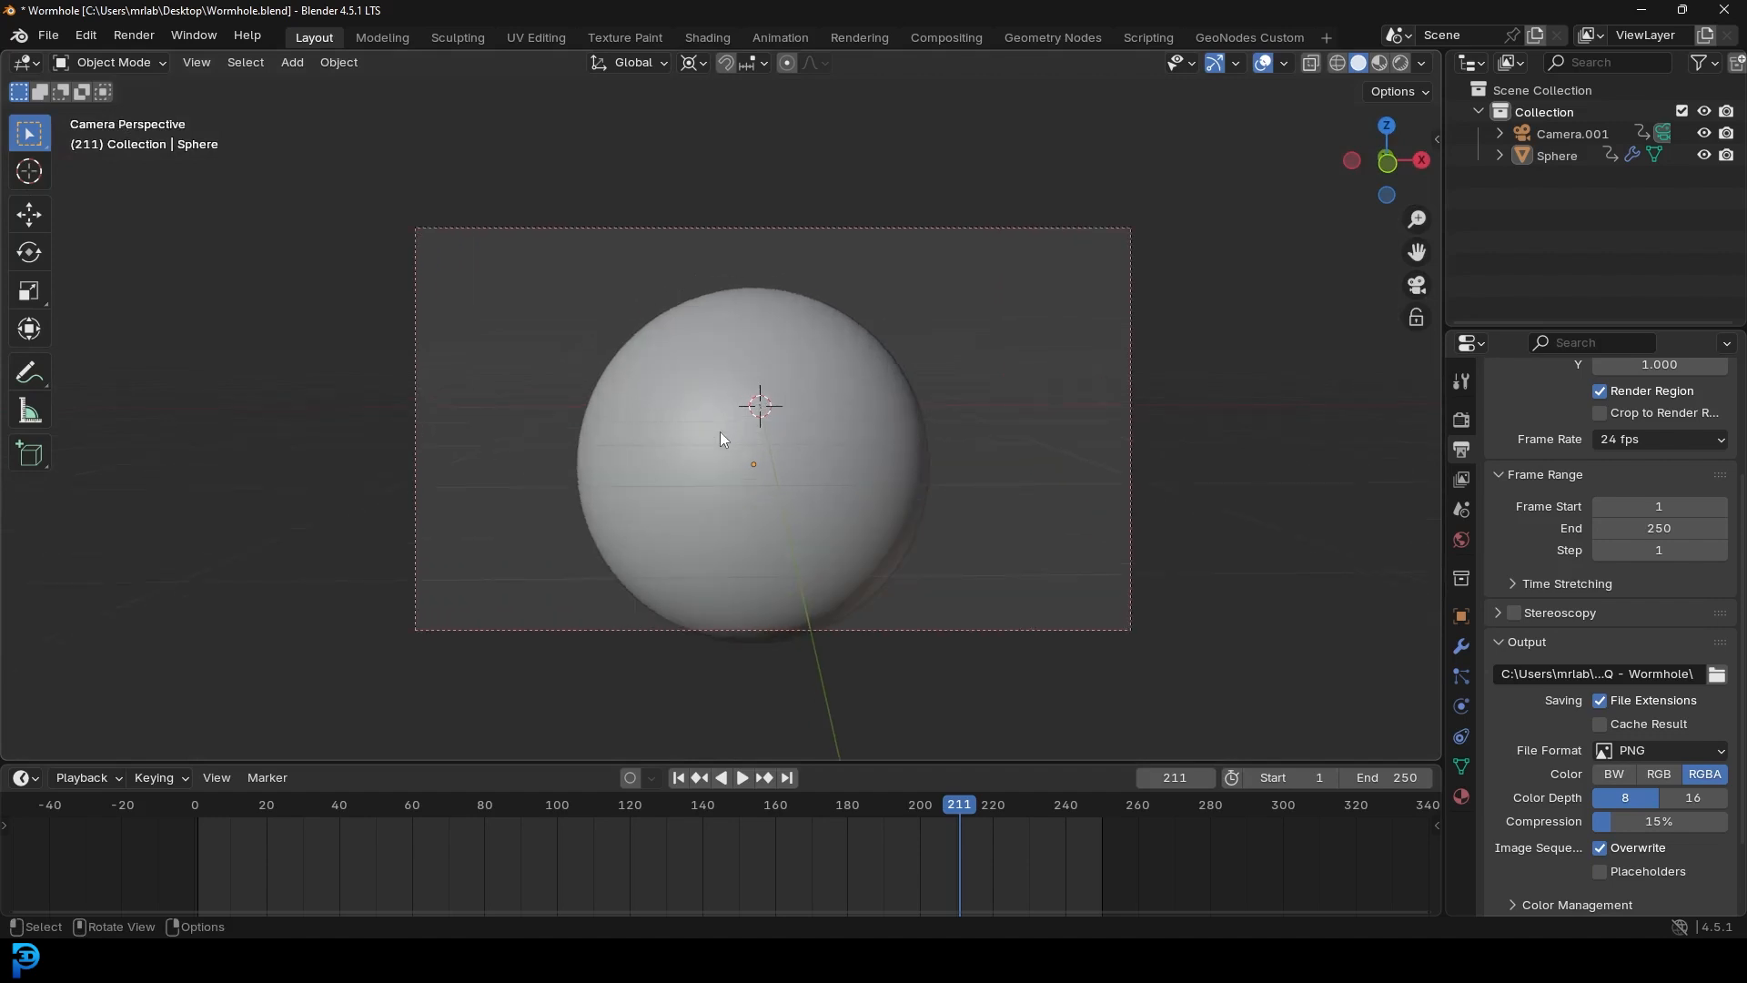
- Select the sphere, enlarge its node editor in the Shading workspace, and preview the viewport rendered
left_click(872, 362)
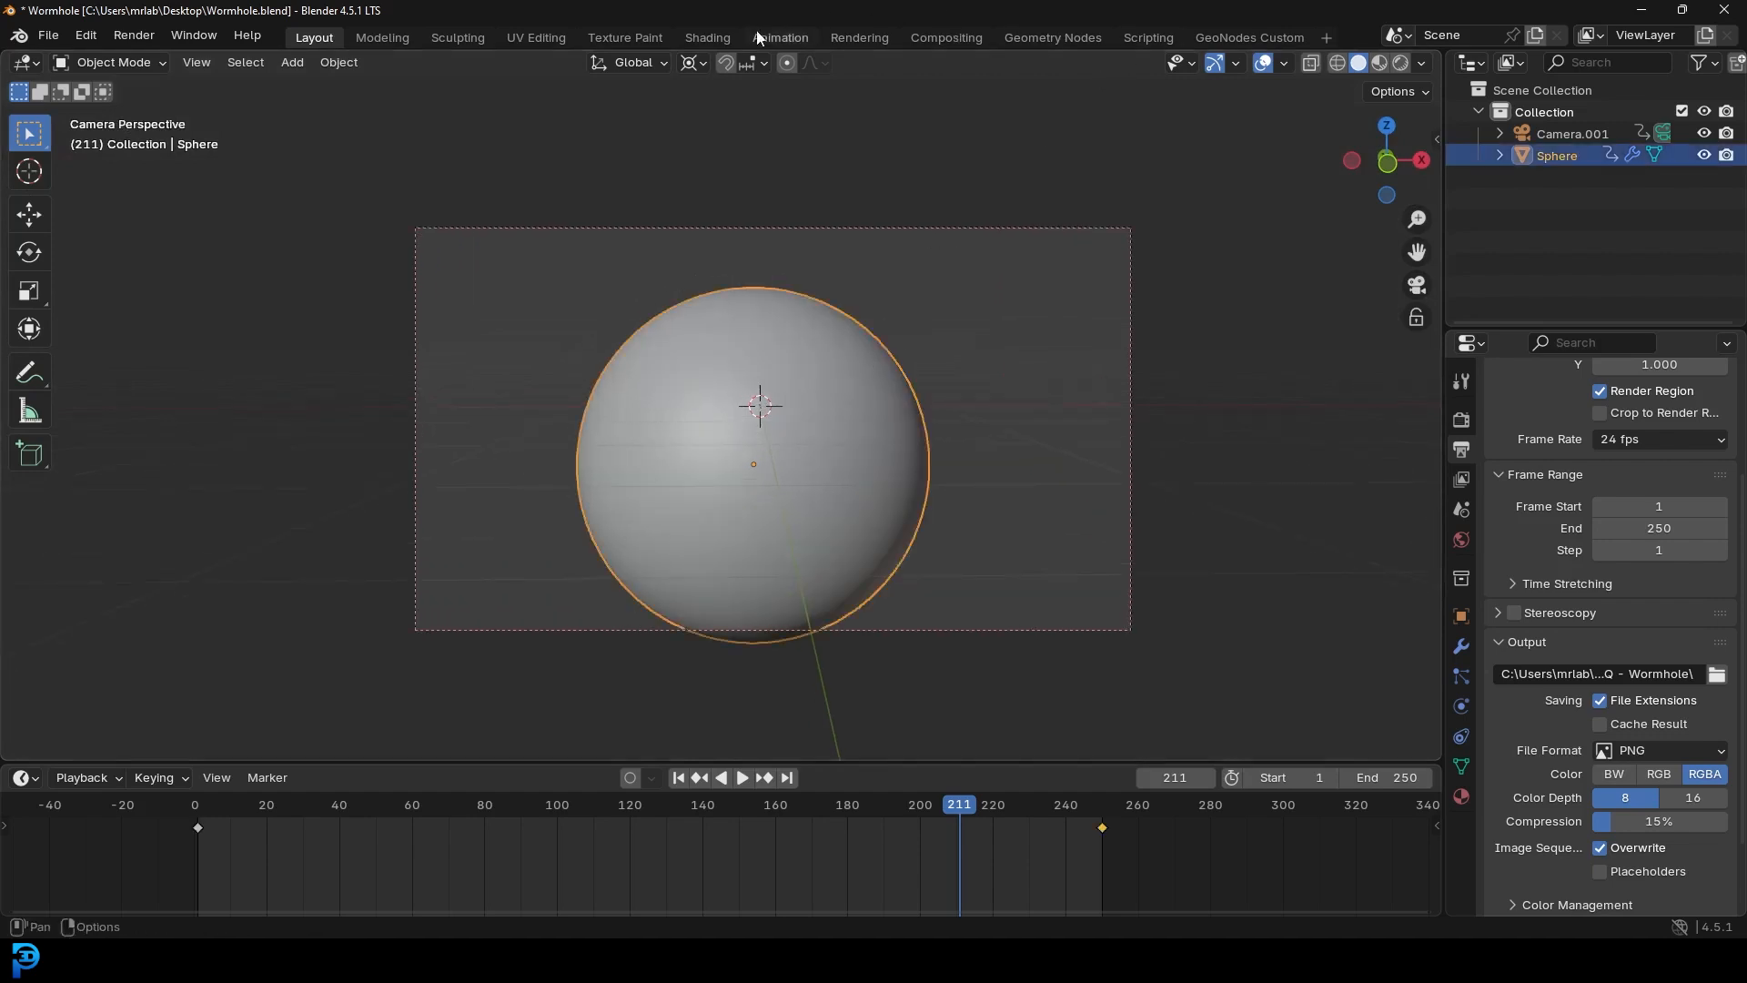
left_click(715, 35)
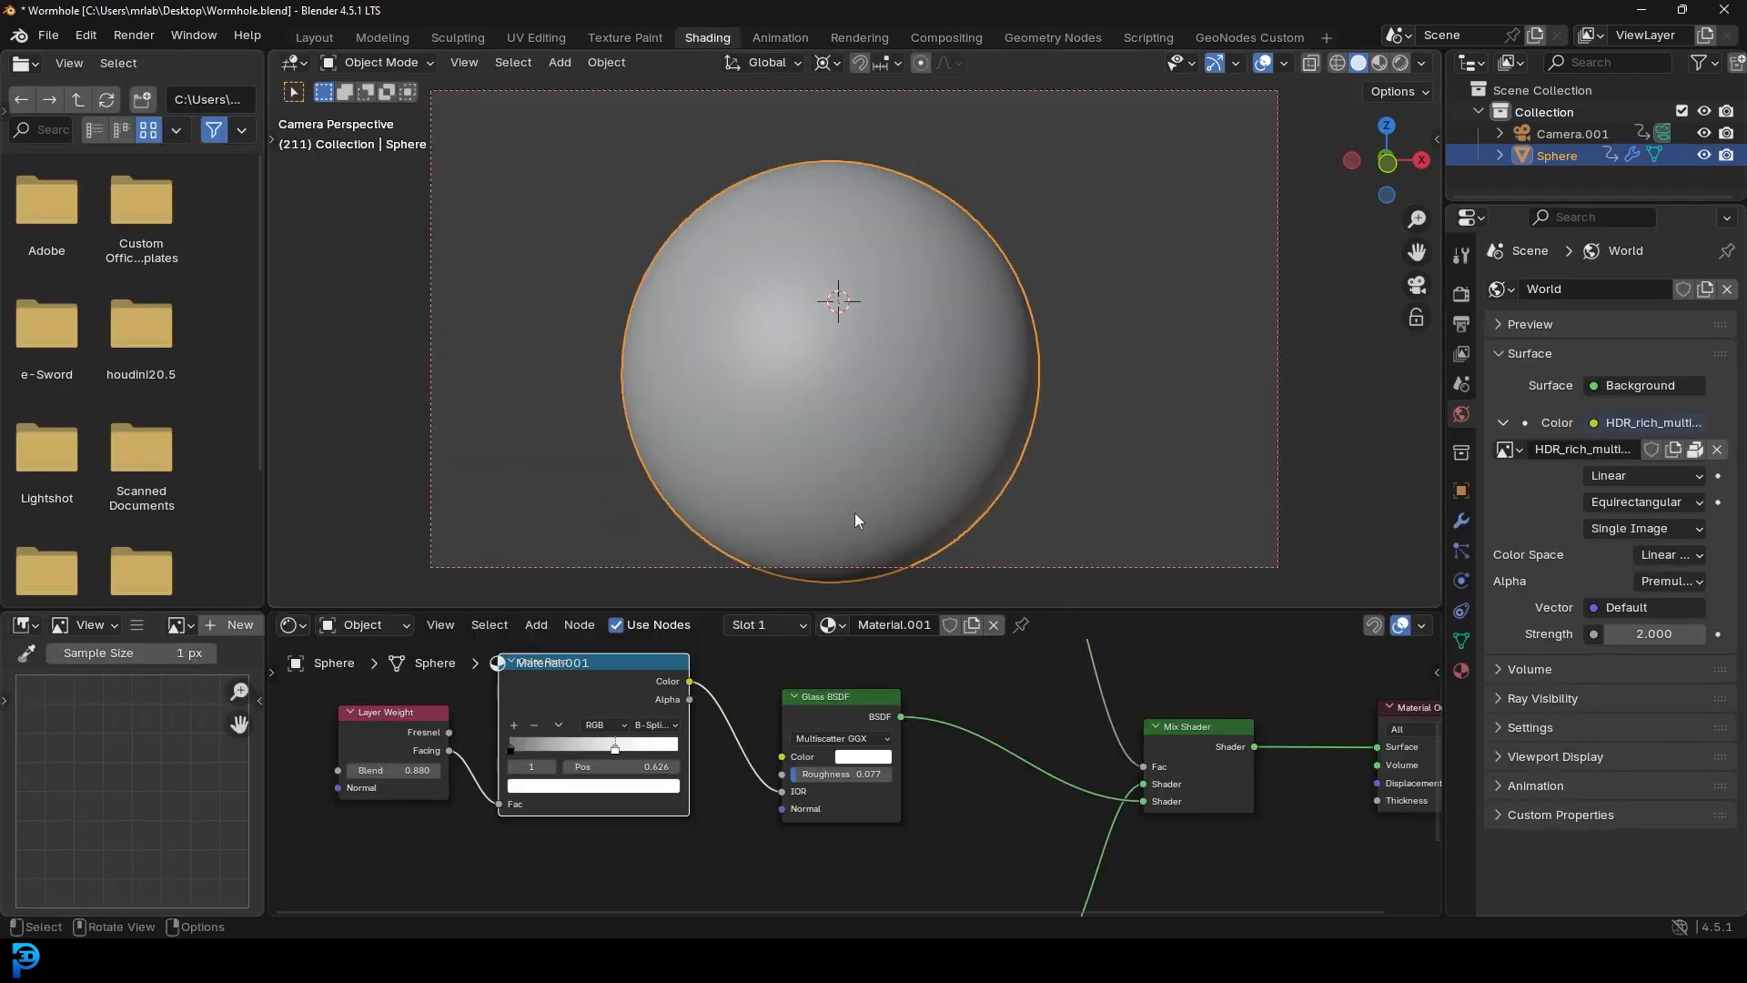
left_click_drag(862, 602, 860, 438)
scroll(819, 600, "down", 3)
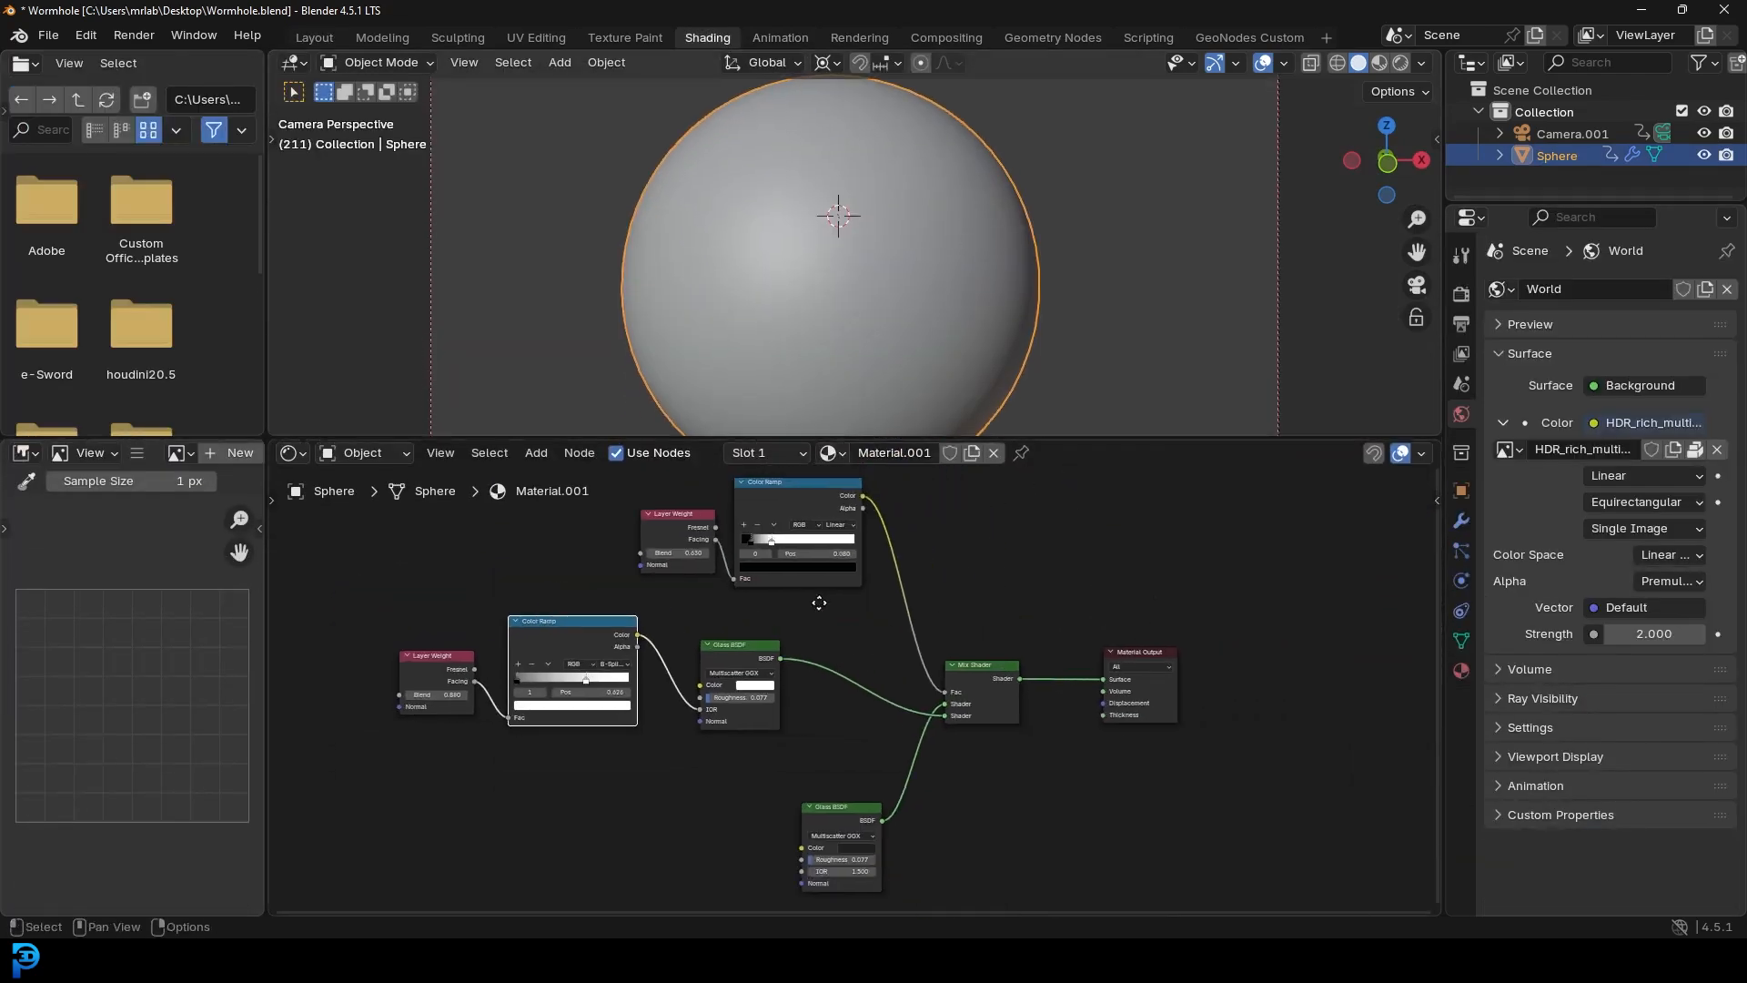
key("z")
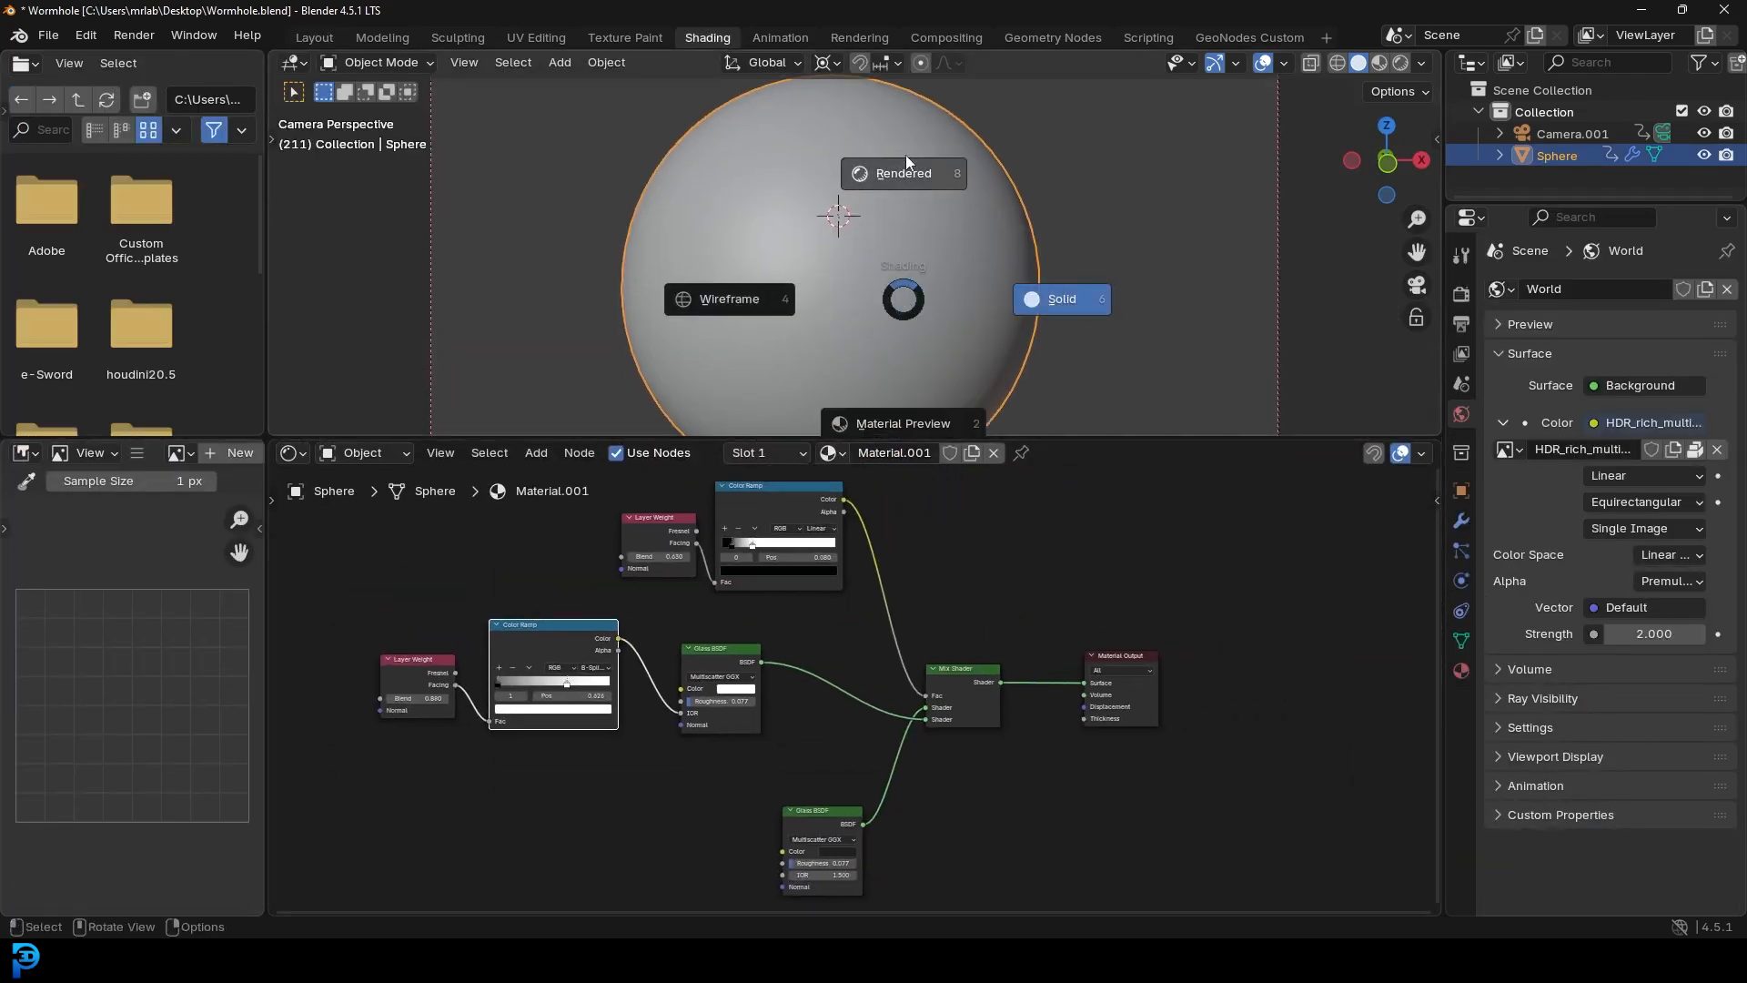
left_click(937, 204)
middle_click_drag(817, 265, 904, 218, "shift")
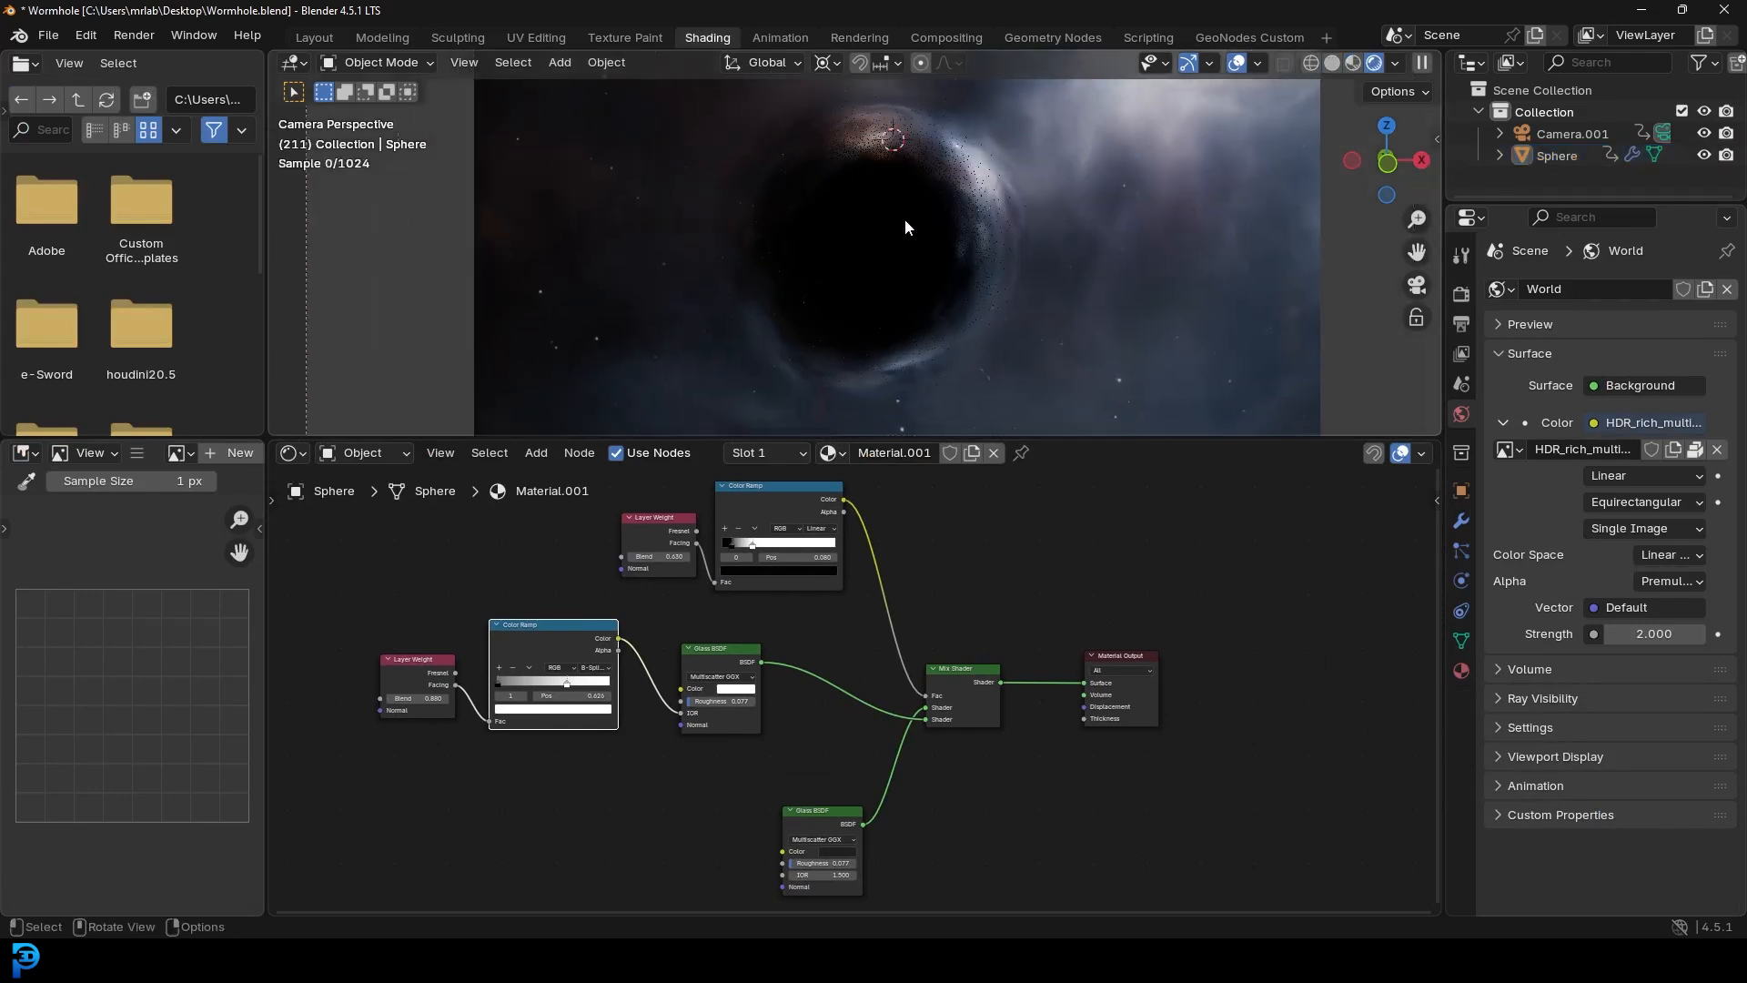
scroll(915, 211, "up", 5)
middle_click_drag(1078, 136, 1001, 273, "shift")
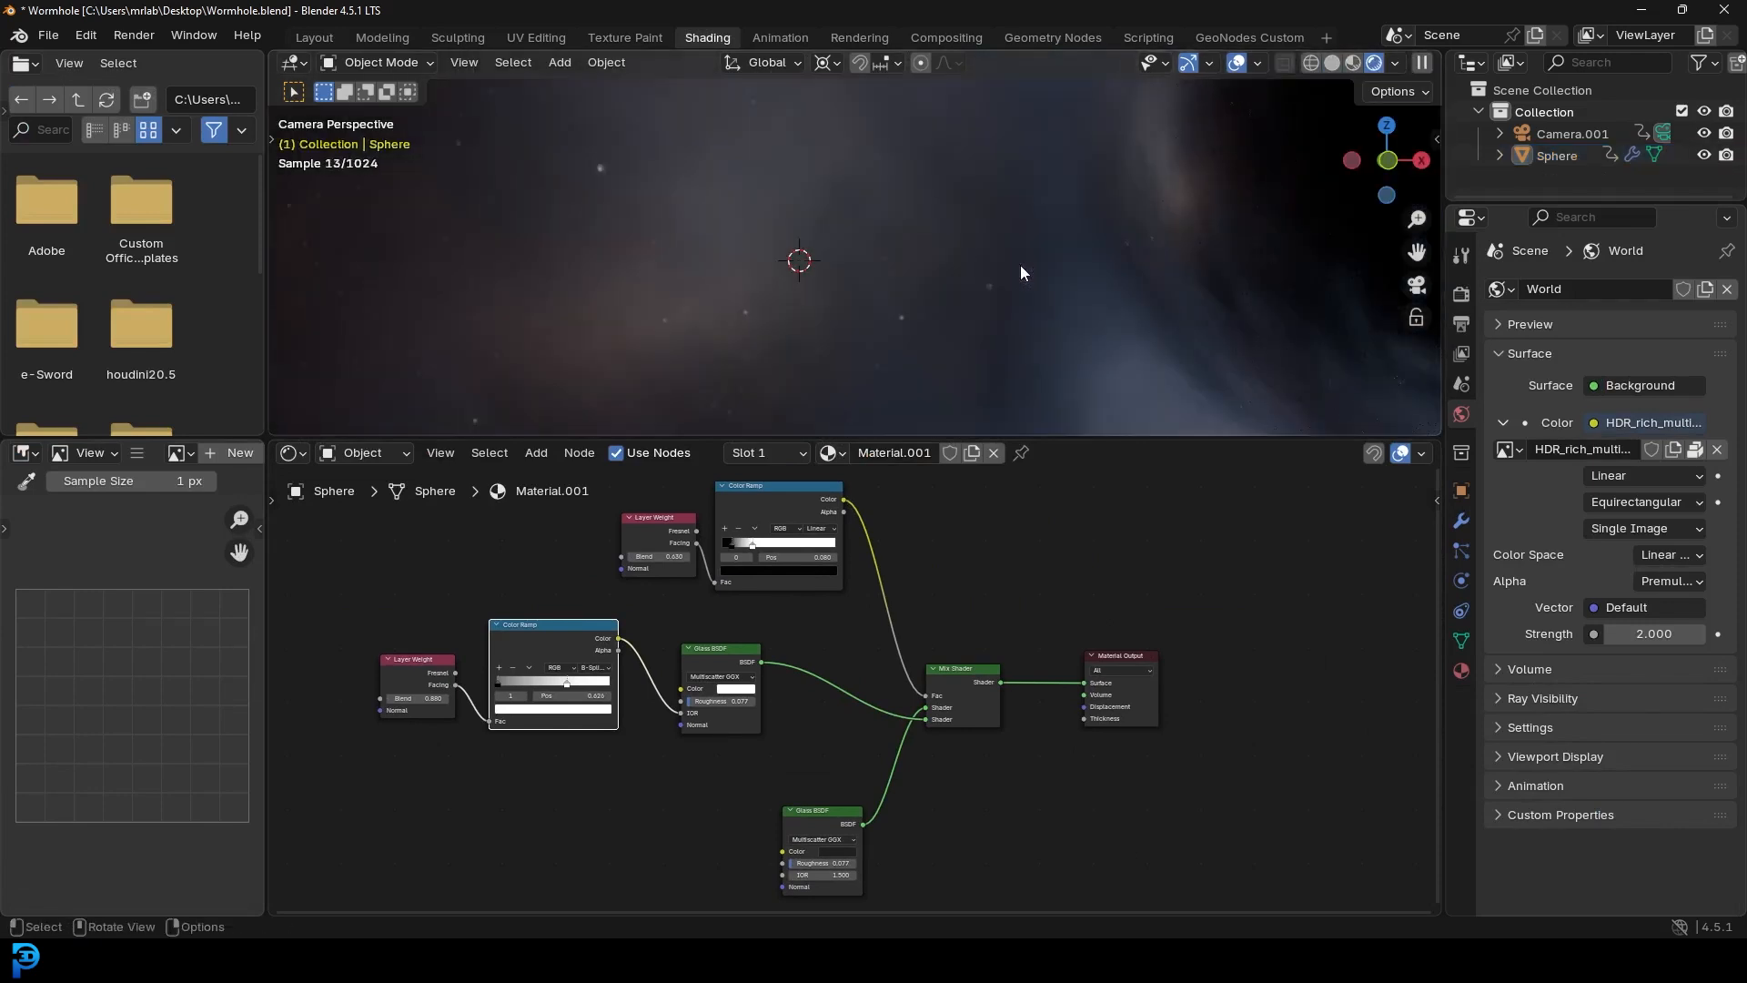
- Play the camera animation from frame 1 and stop it at frame 76
key("shift+Left")
key("space")
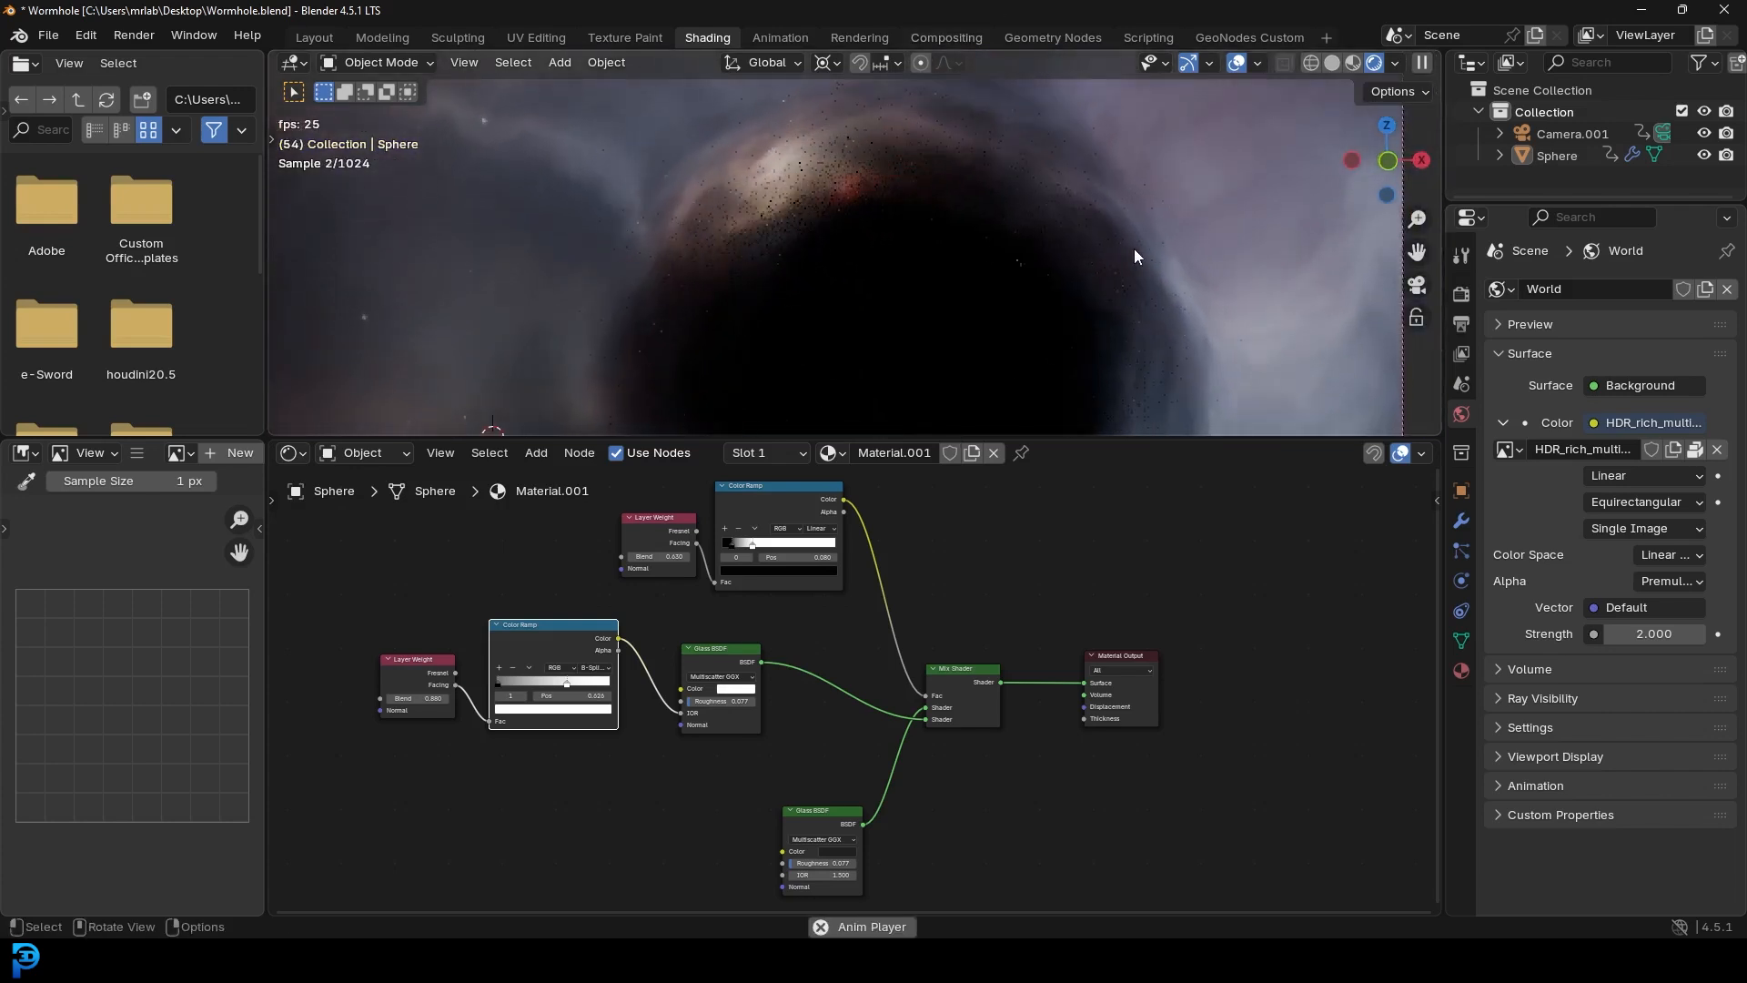
key("space")
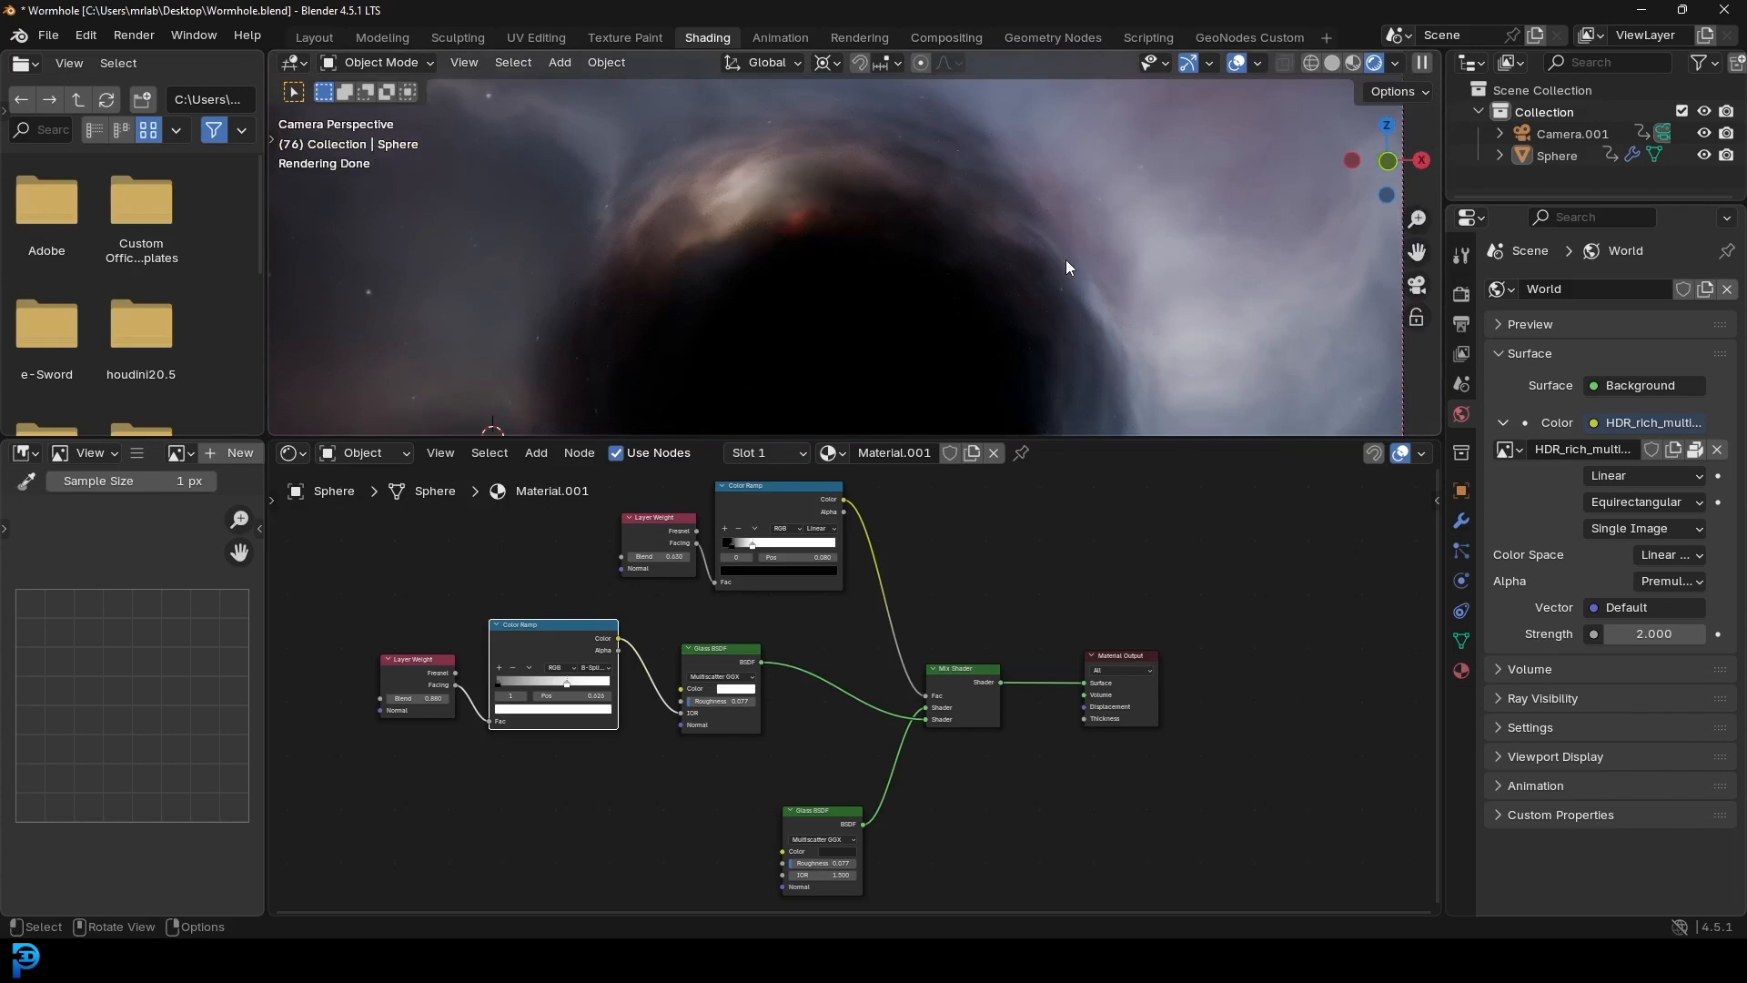
scroll(1068, 261, "down", 1)
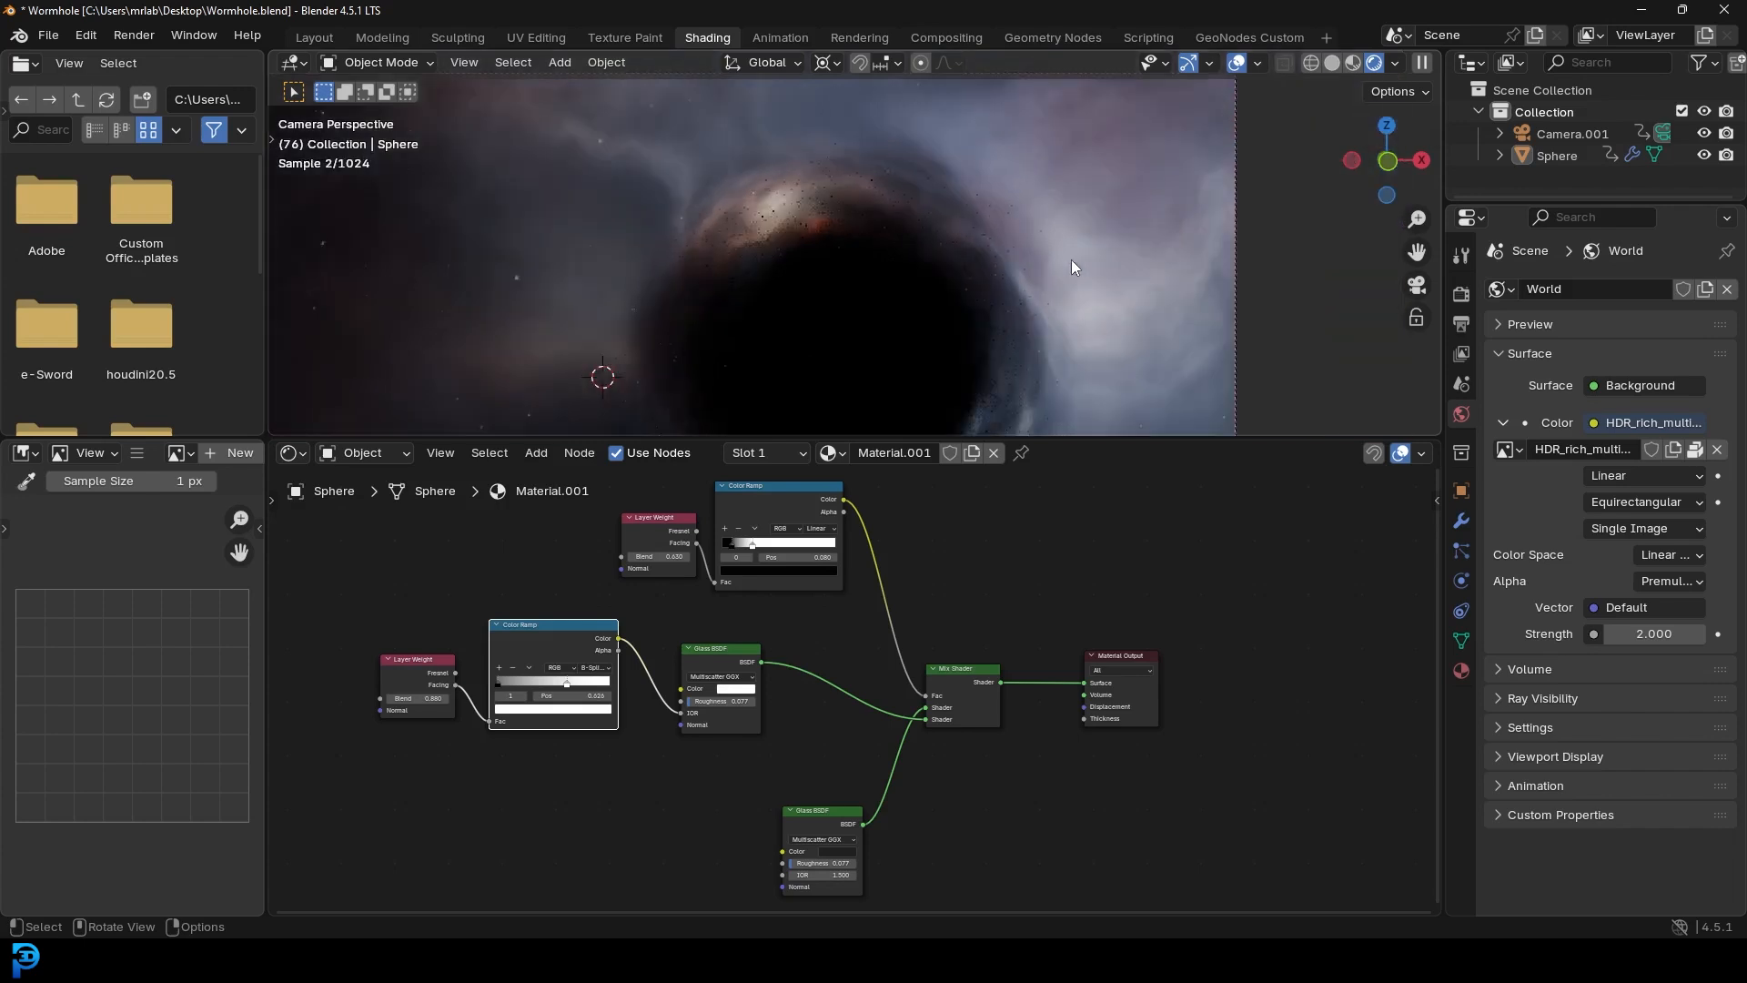
scroll(1047, 309, "down", 1)
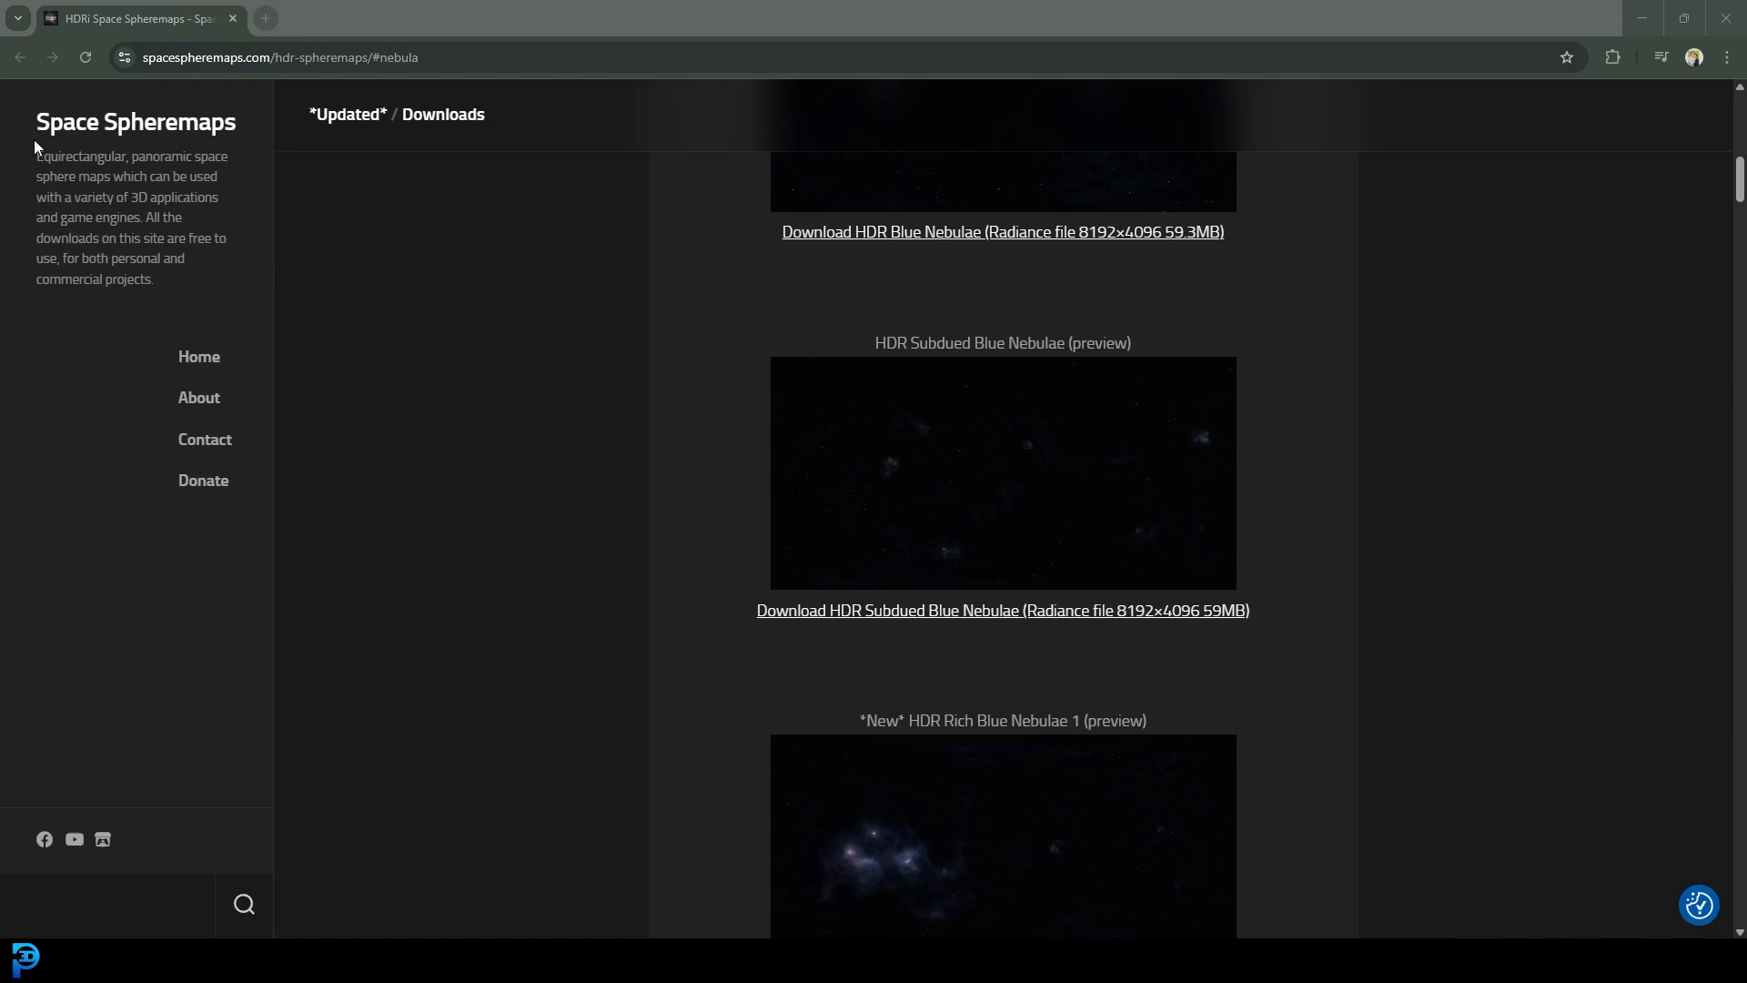
- Bring the browser forward and scroll through the Space Spheremaps nebula downloads list
left_click_drag(155, 219, 188, 292)
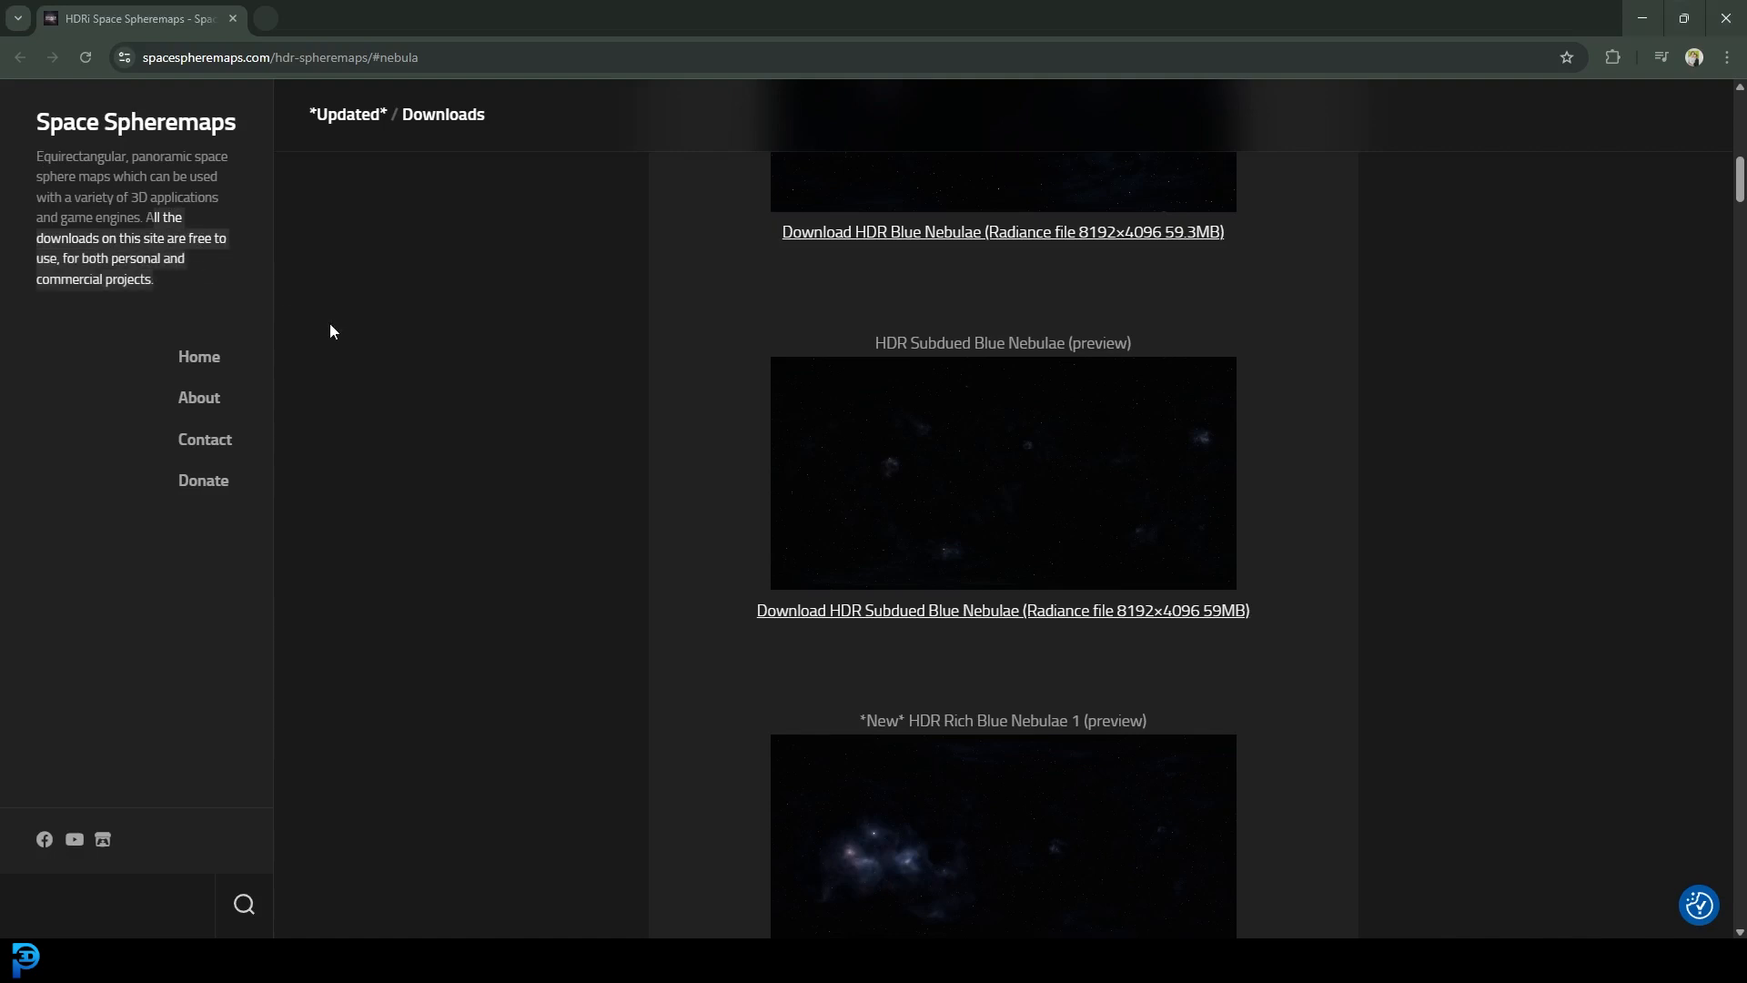
scroll(1224, 351, "up", 3)
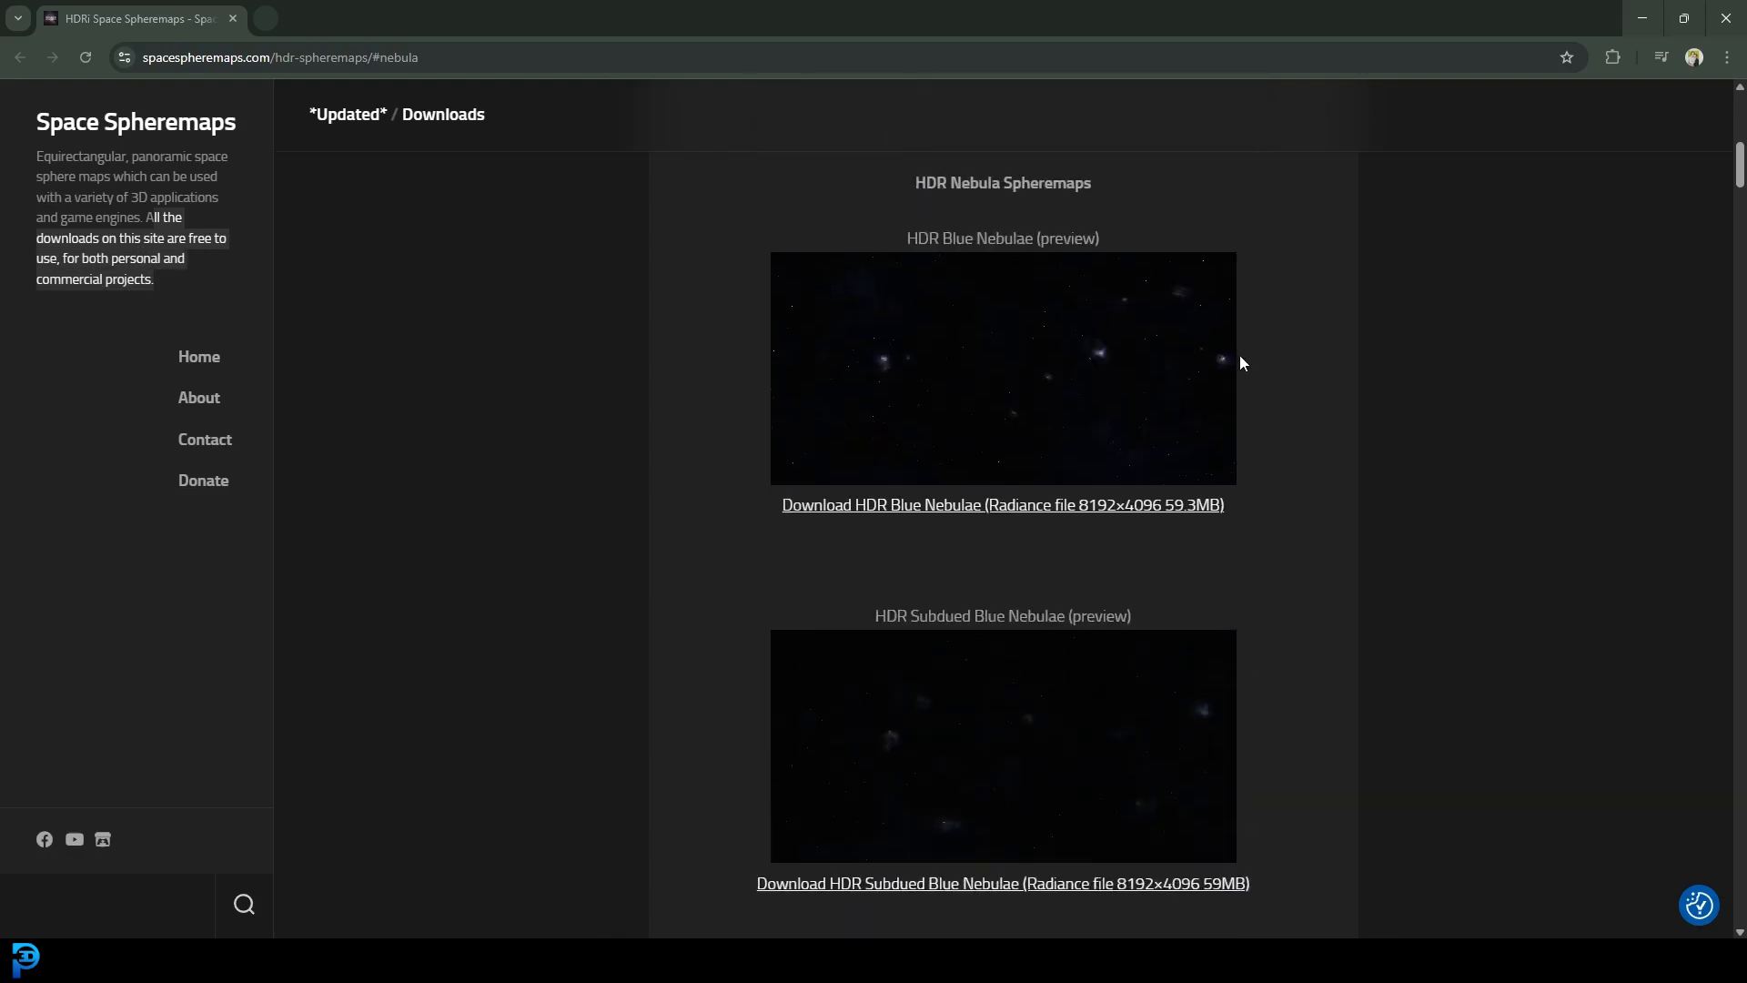
scroll(1310, 428, "up", 2)
scroll(1320, 429, "down", 4)
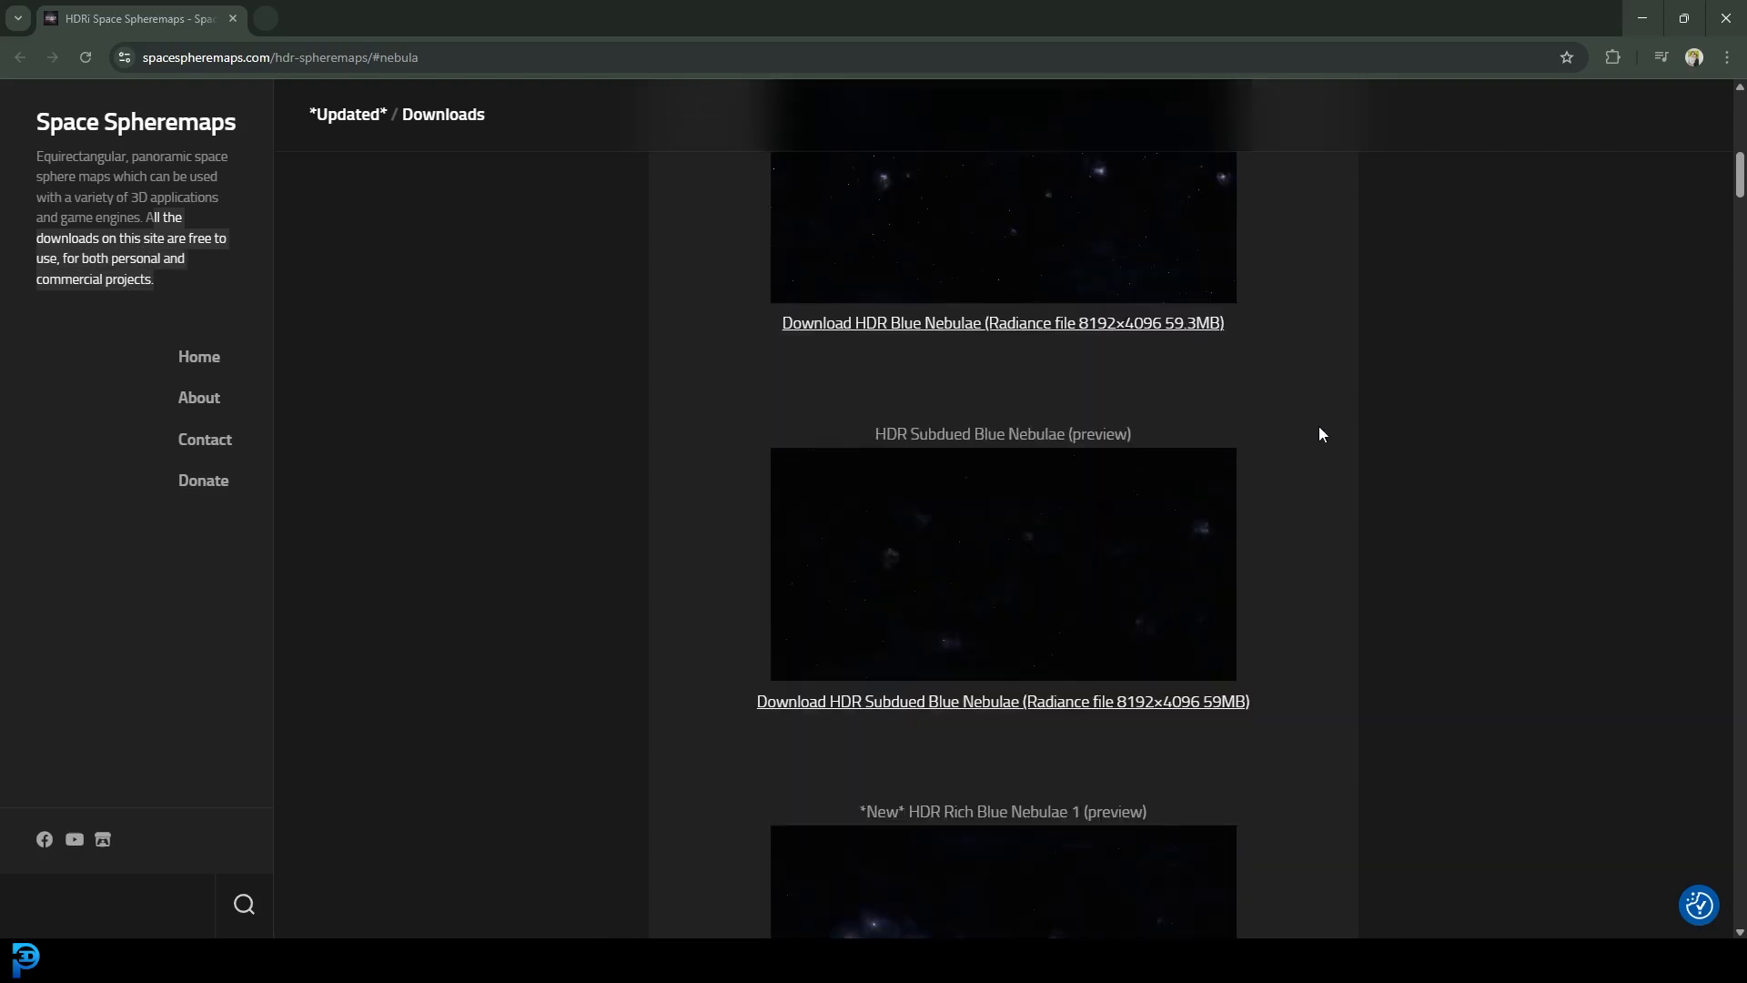
scroll(1324, 435, "down", 6)
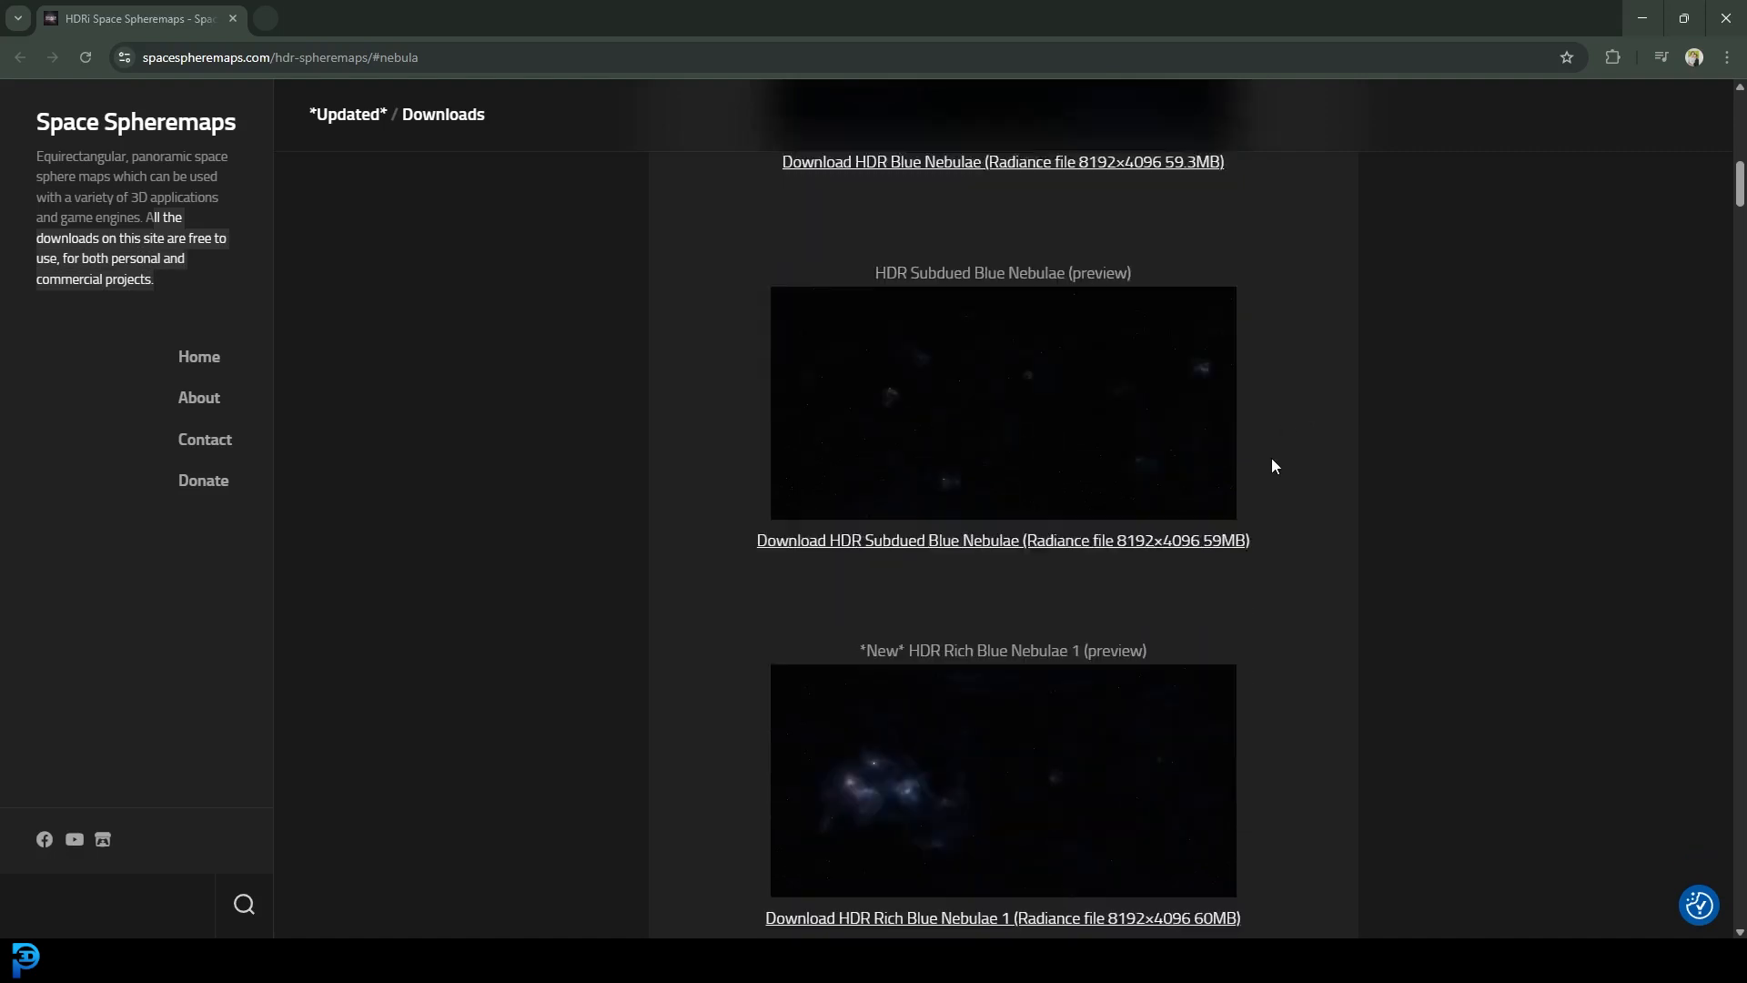
scroll(921, 493, "down", 3)
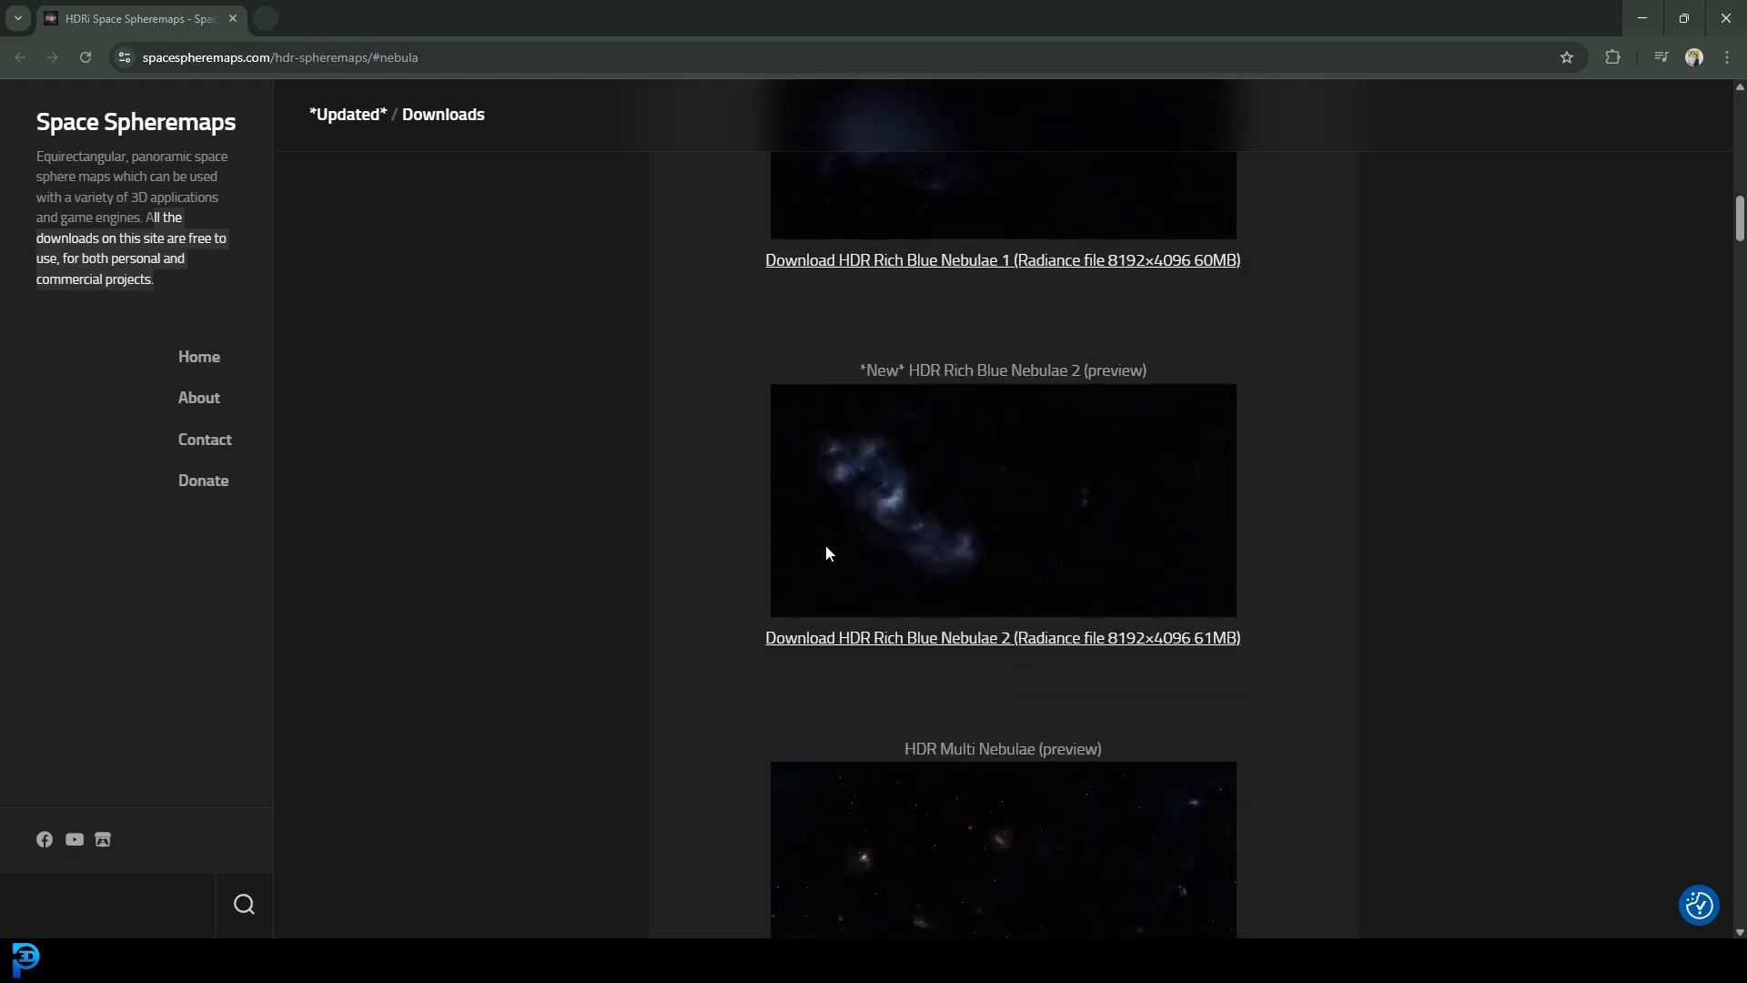
scroll(903, 547, "down", 2)
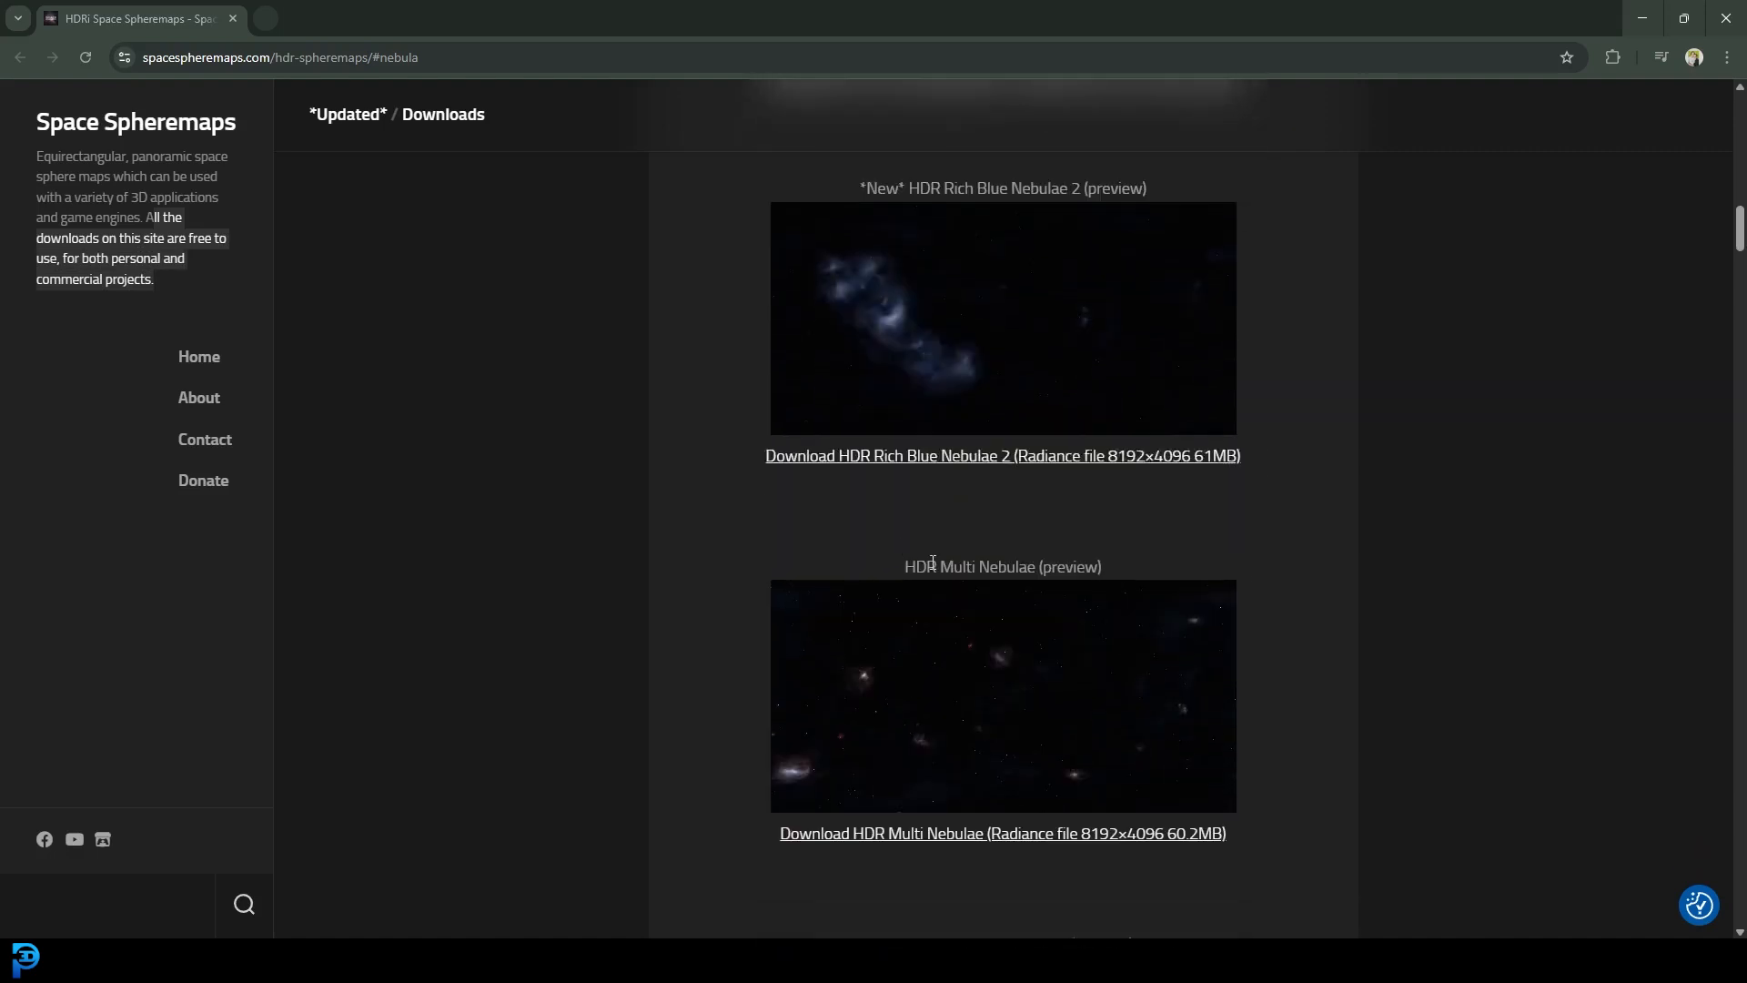
scroll(932, 563, "down", 4)
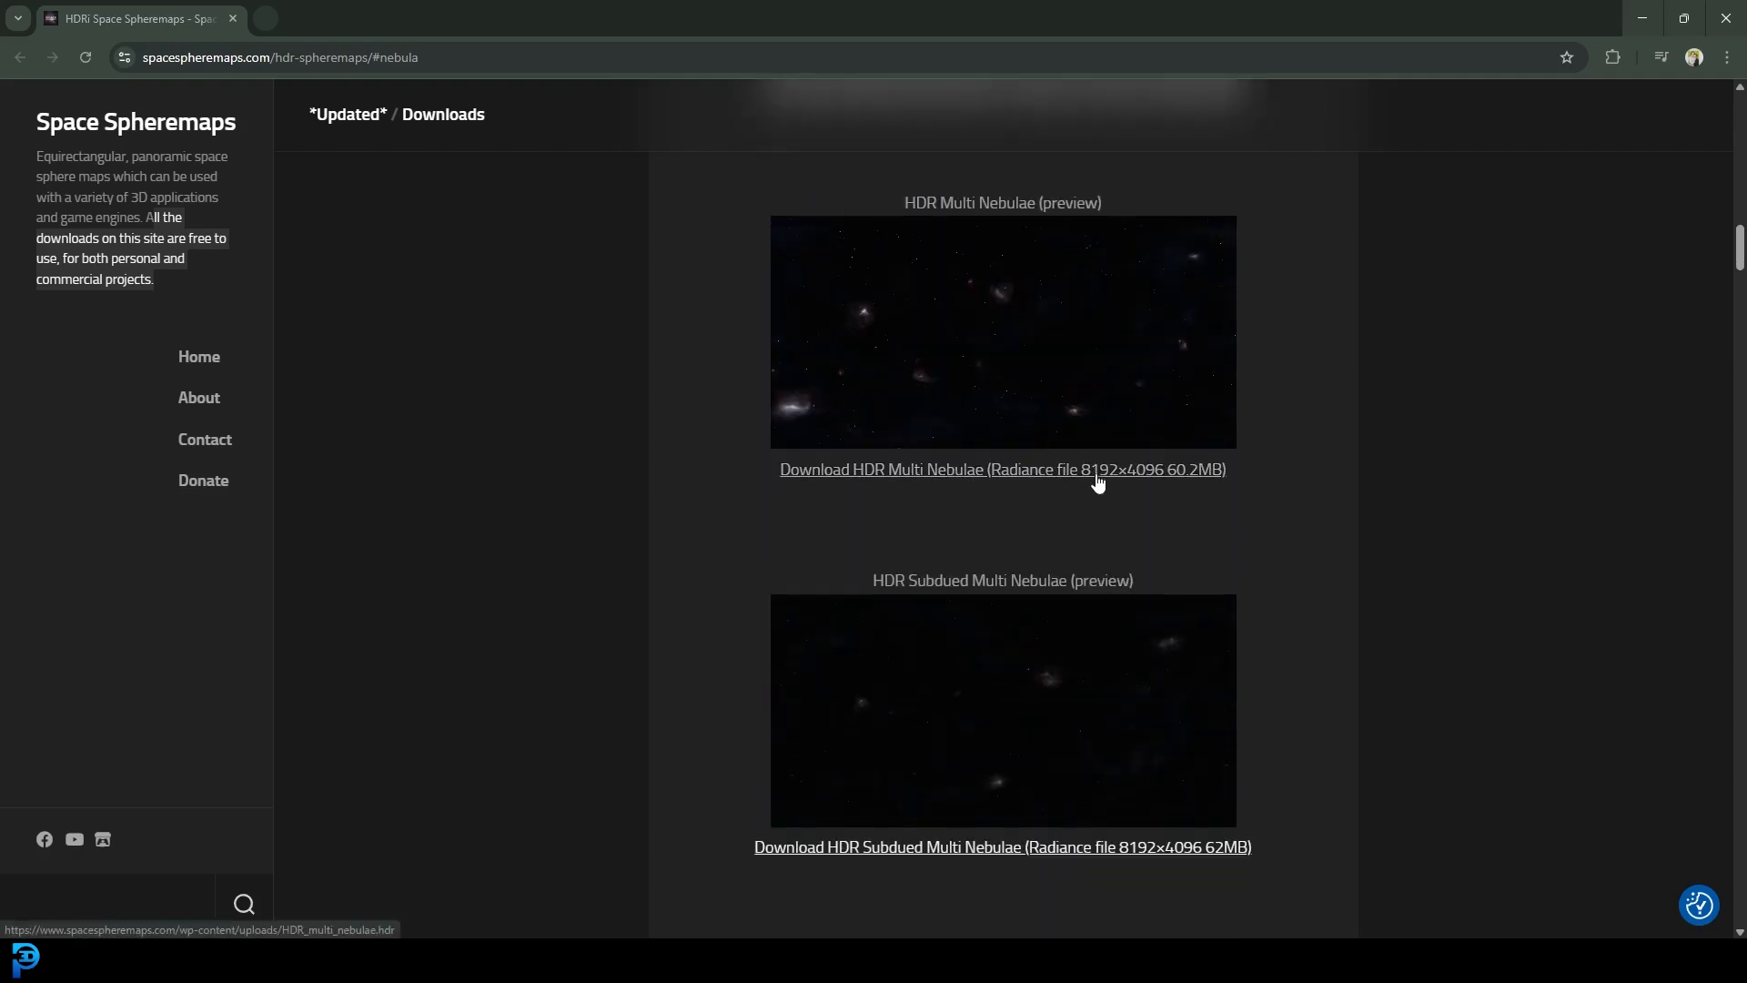
- Download the HDR Rich Multi Nebulae 1 spheremap and select the downloaded HDR file
left_click(712, 359)
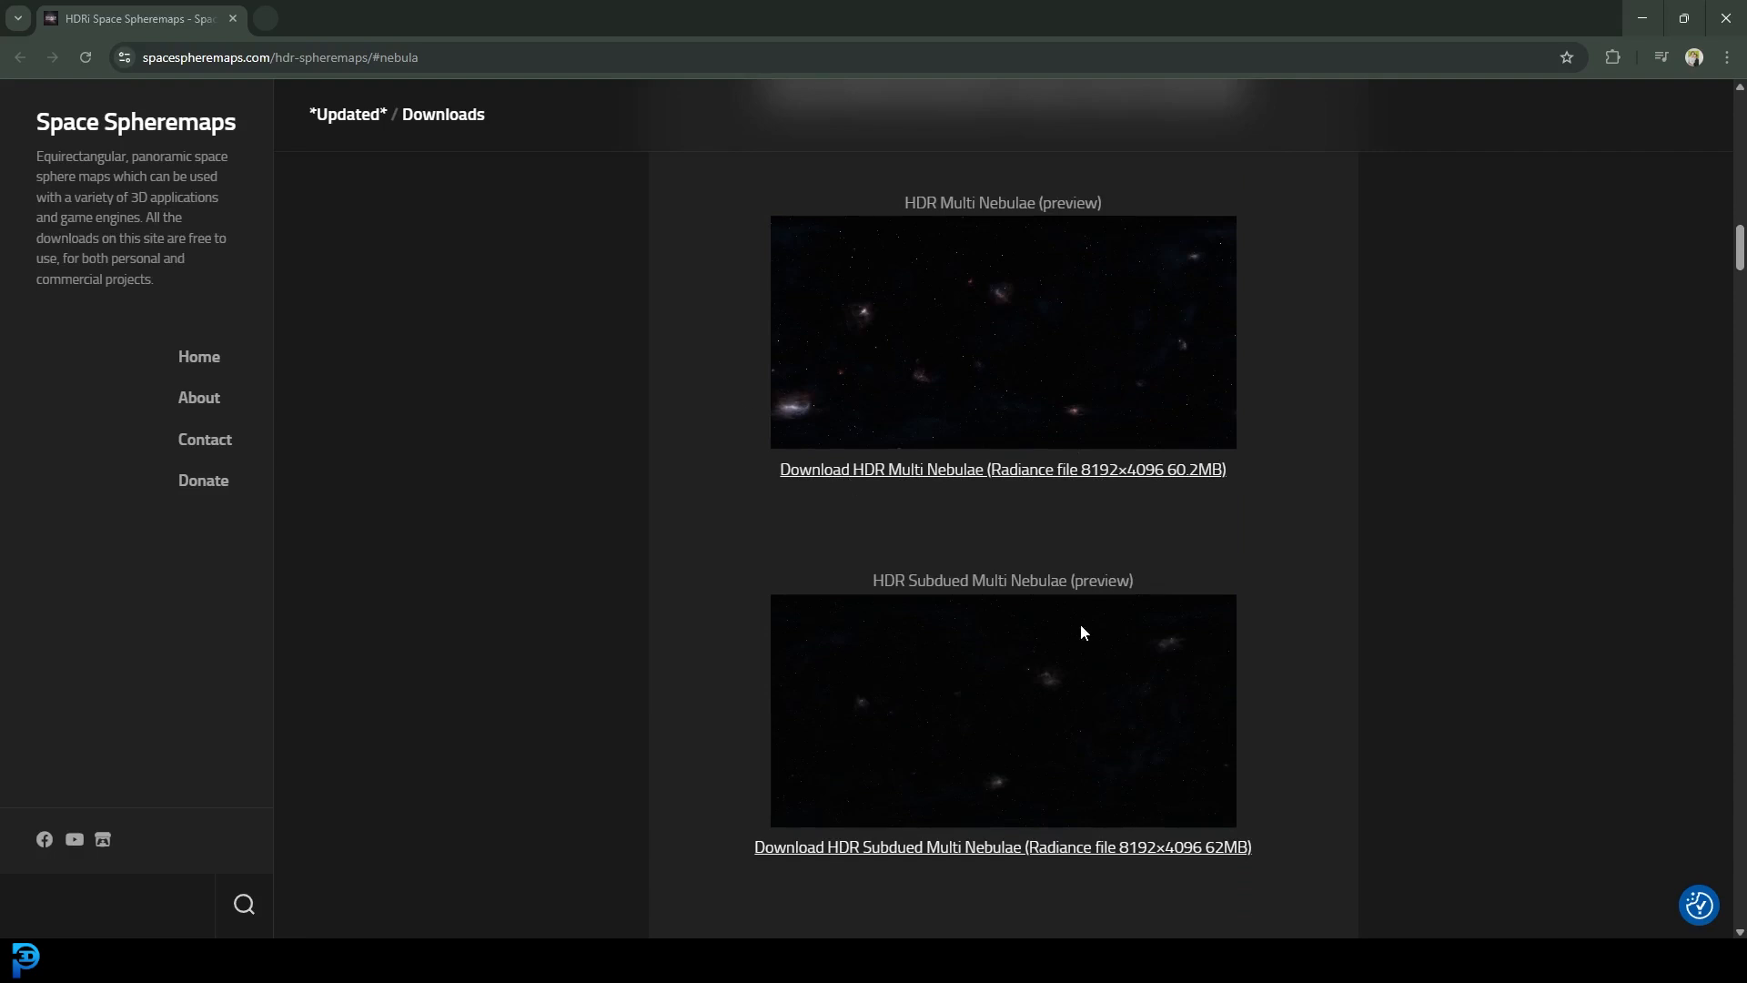
scroll(1152, 500, "down", 7)
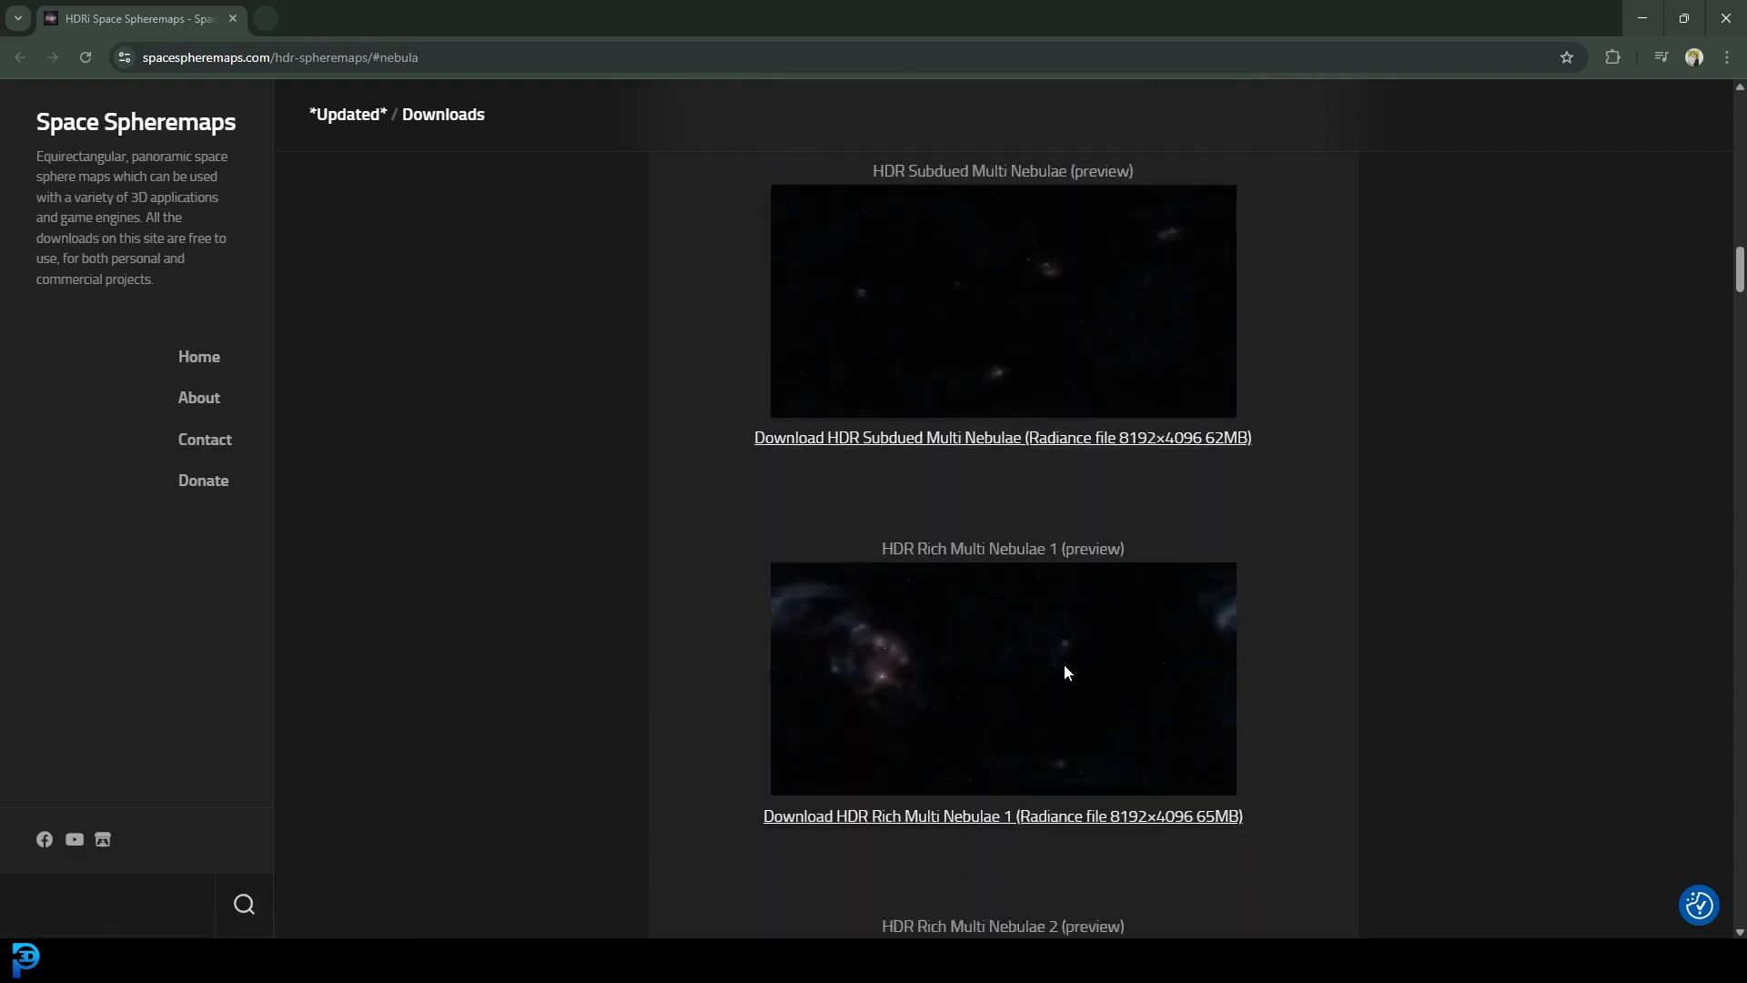
scroll(1042, 599, "down", 3)
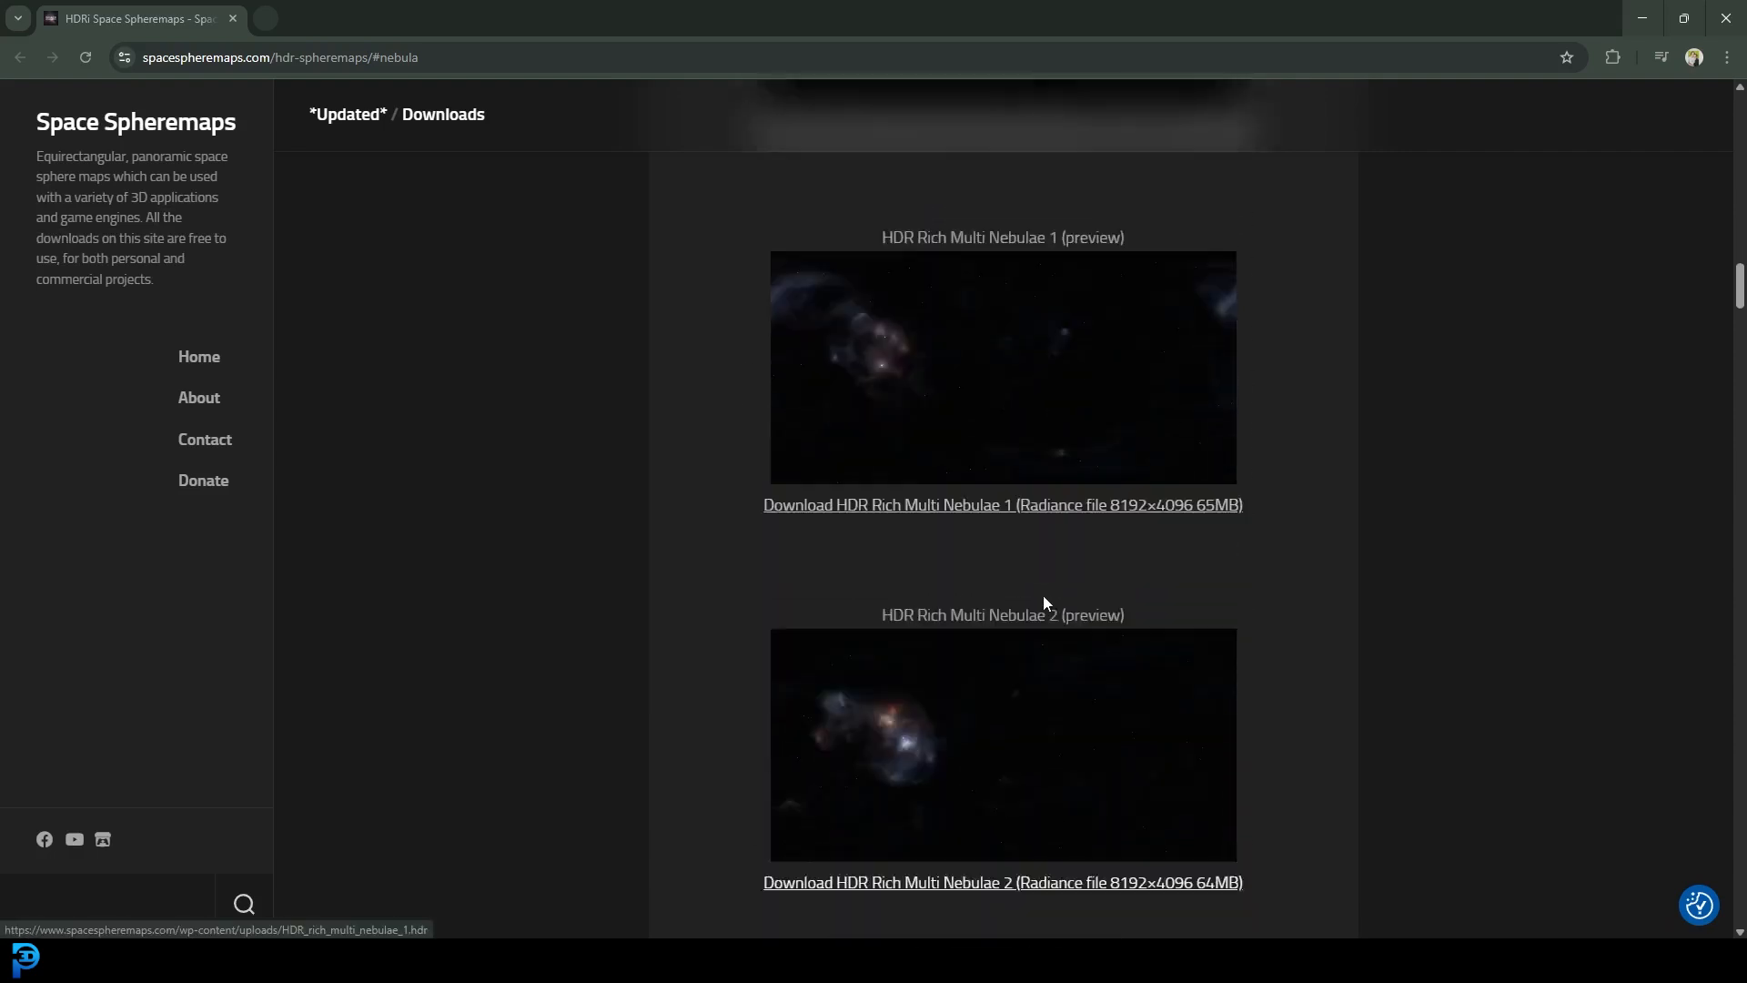
scroll(1054, 290, "up", 2)
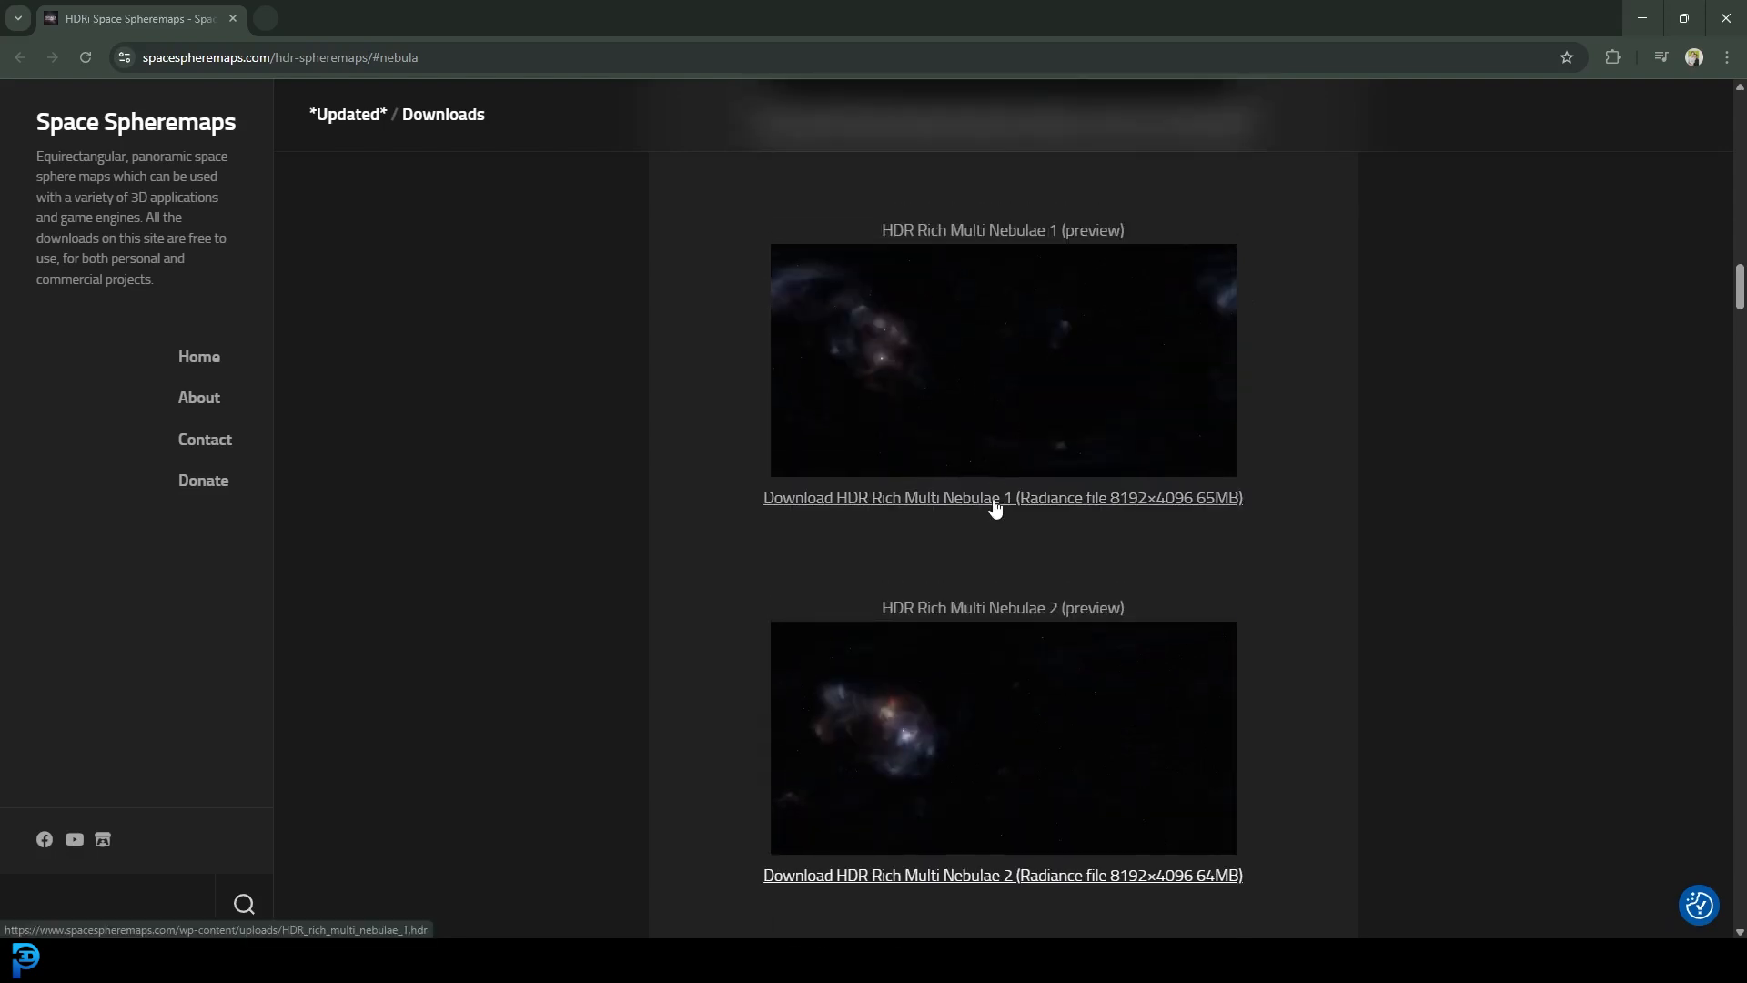
left_click(996, 502)
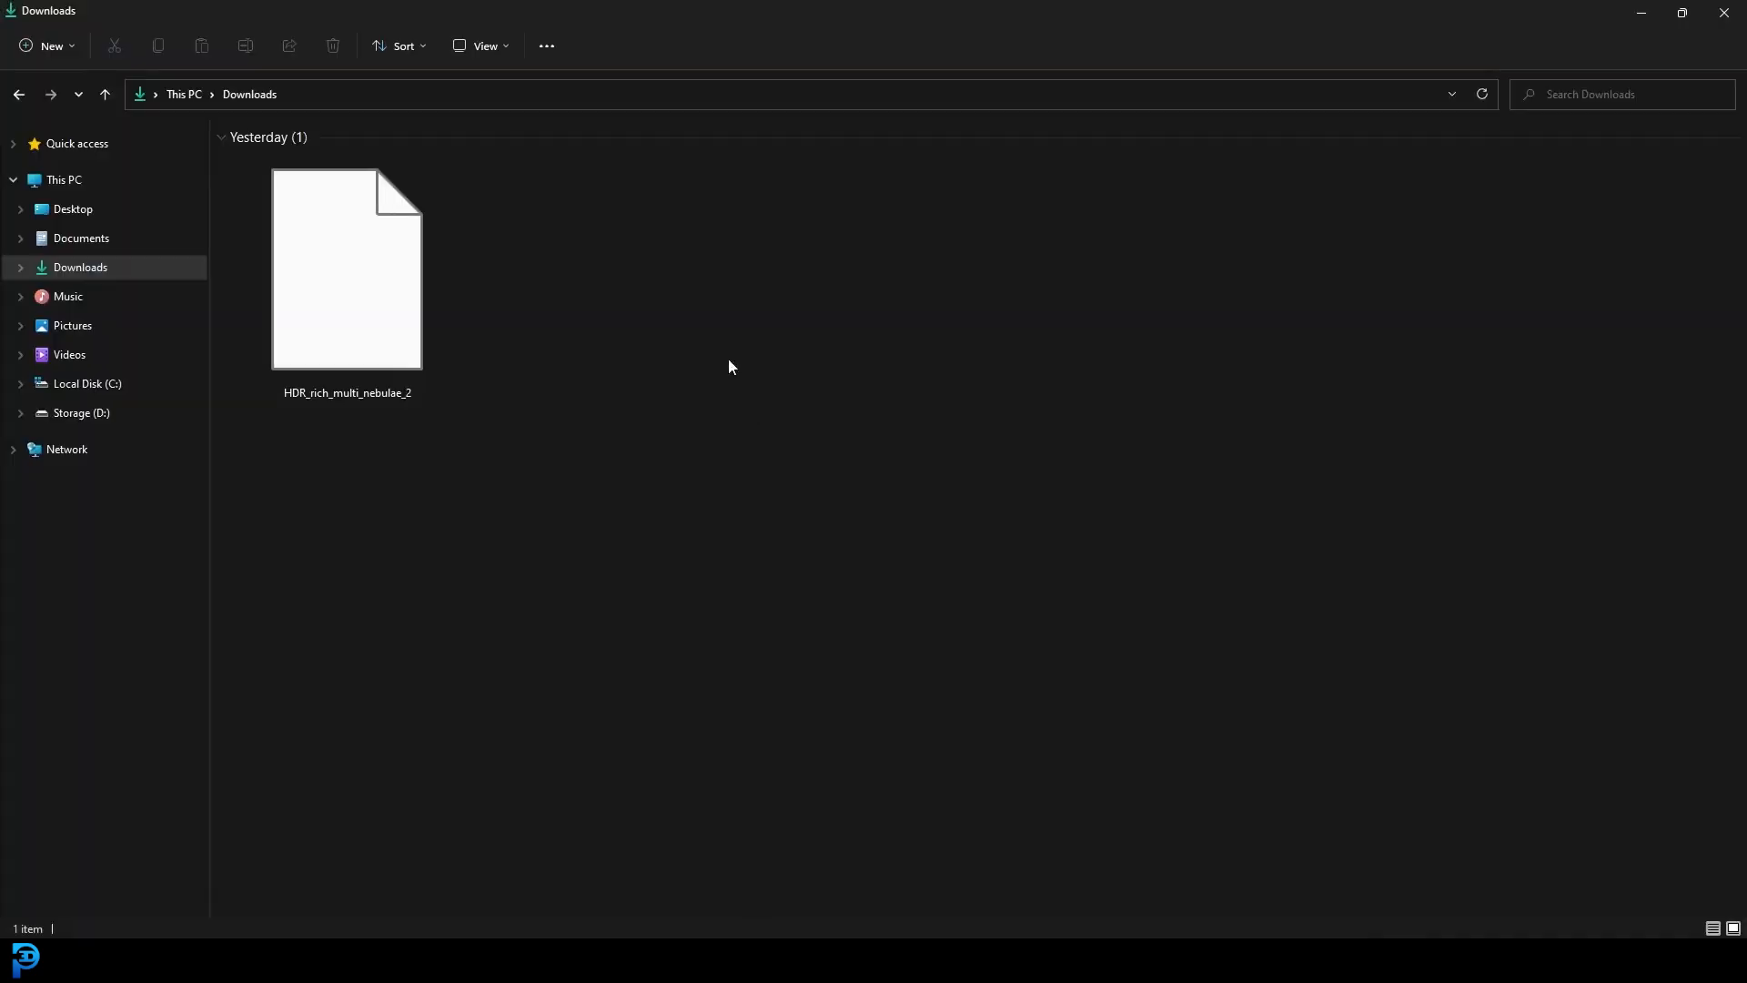
mouse_move(359, 273)
left_mouse_down()
mouse_move(468, 335)
mouse_move(354, 259)
left_mouse_up()
- Check the downloaded HDR file's properties, close them, and minimize File Explorer
right_click(355, 255)
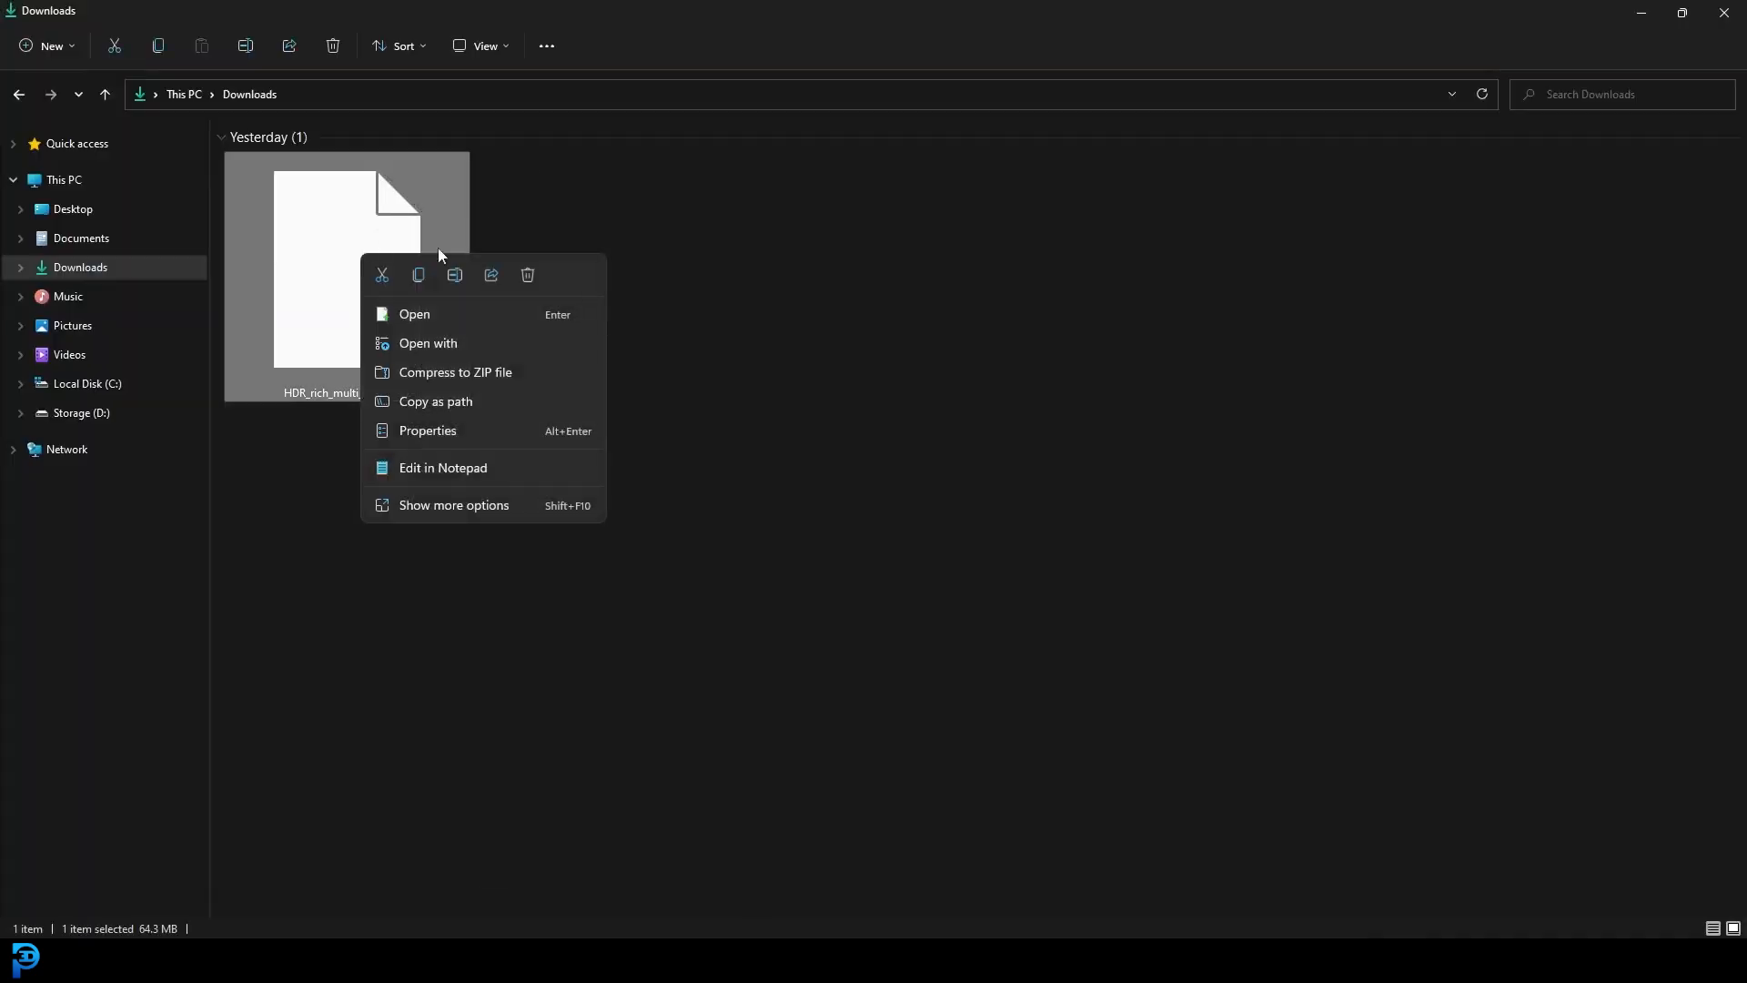
left_click(478, 422)
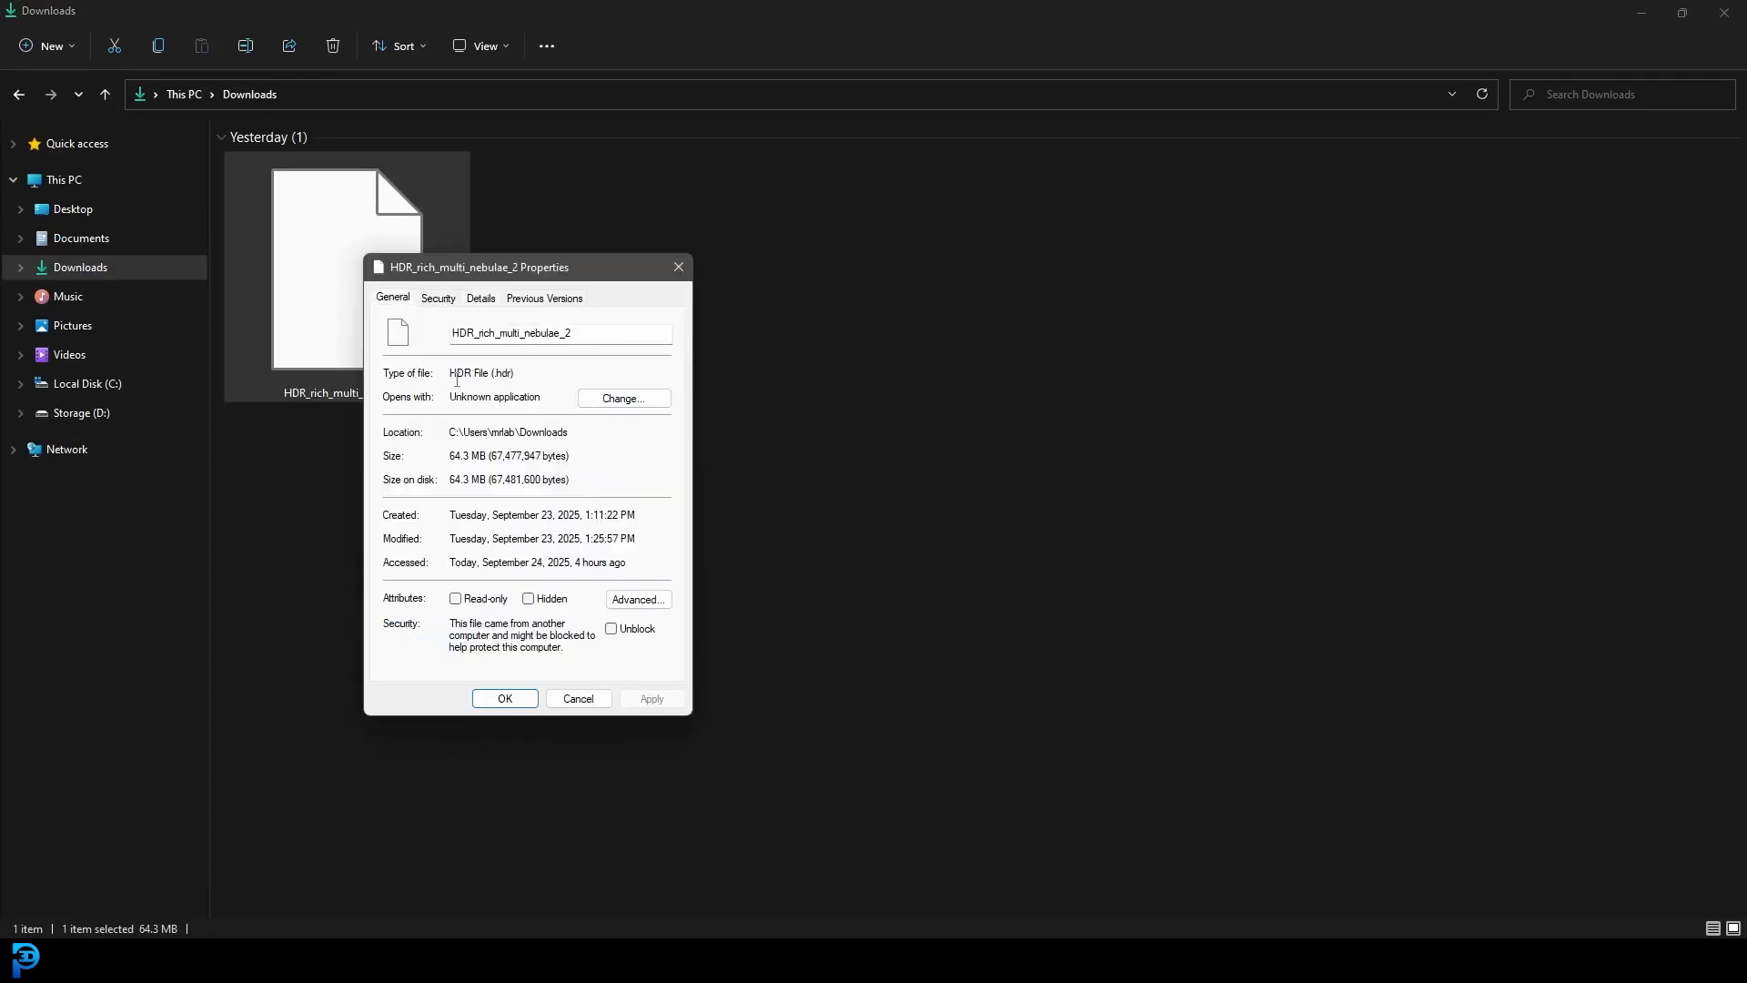
left_click_drag(603, 269, 884, 271)
left_click(960, 269)
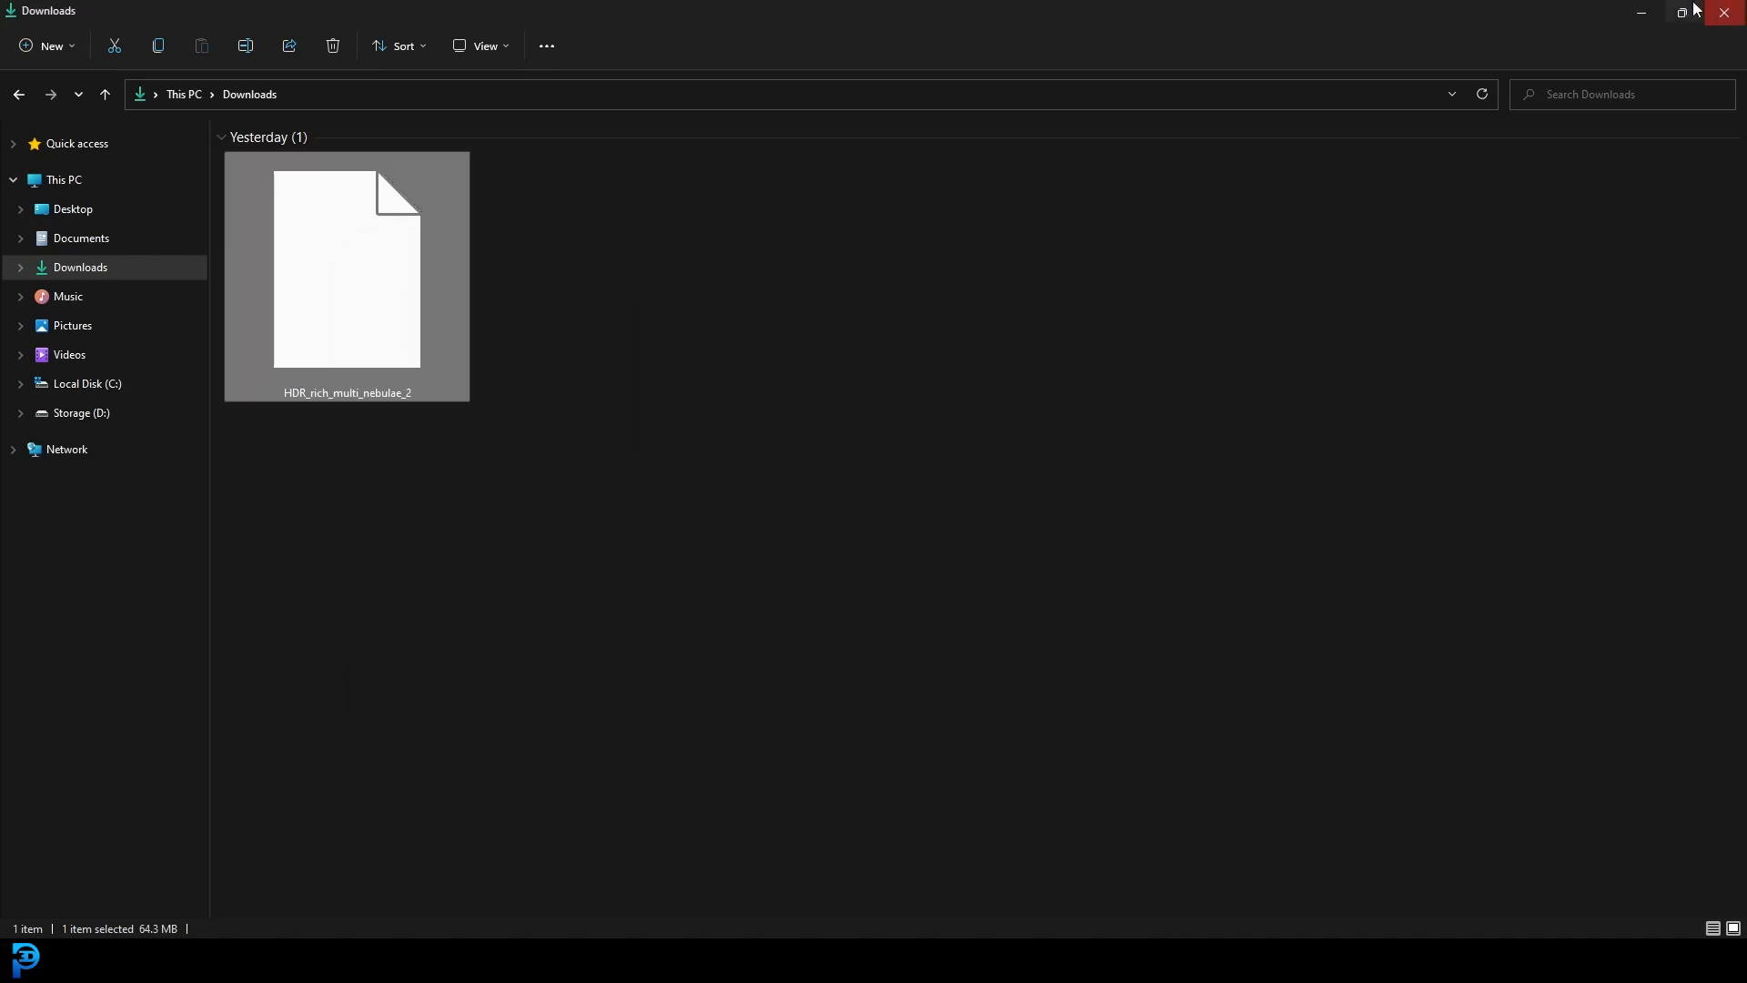
left_click(1640, 13)
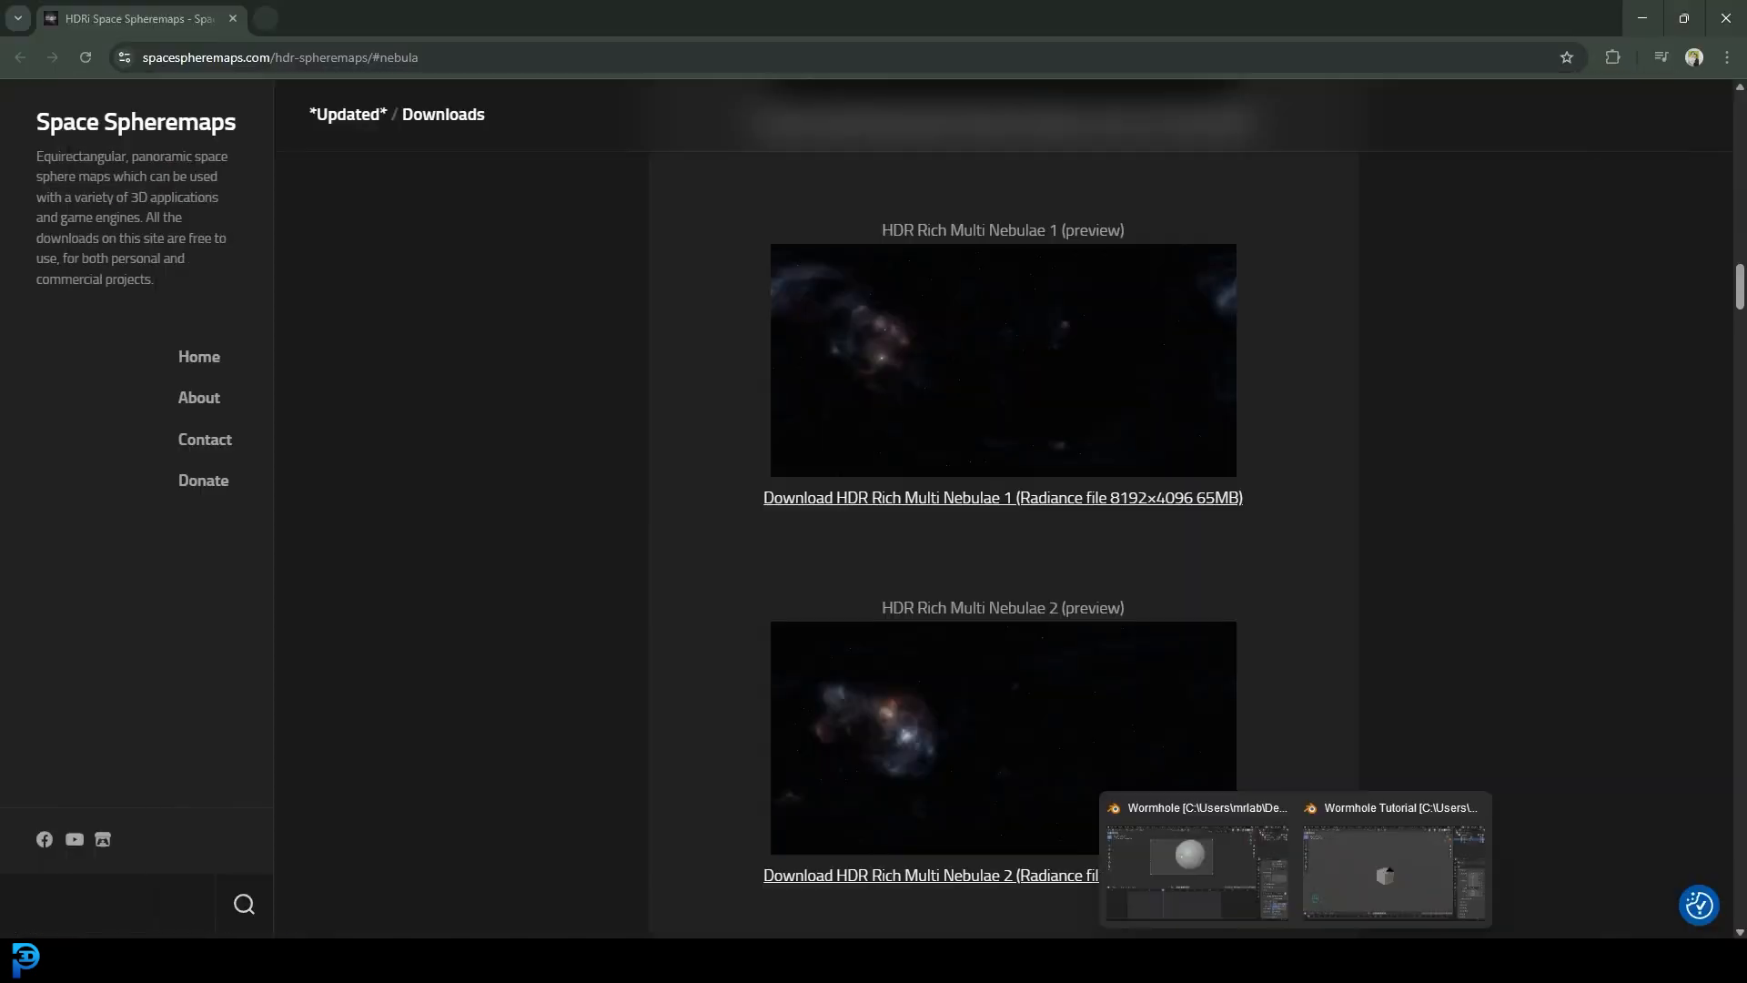
- Delete the default cube from the Wormhole Tutorial scene
left_click(1369, 886)
scroll(843, 400, "down", 2)
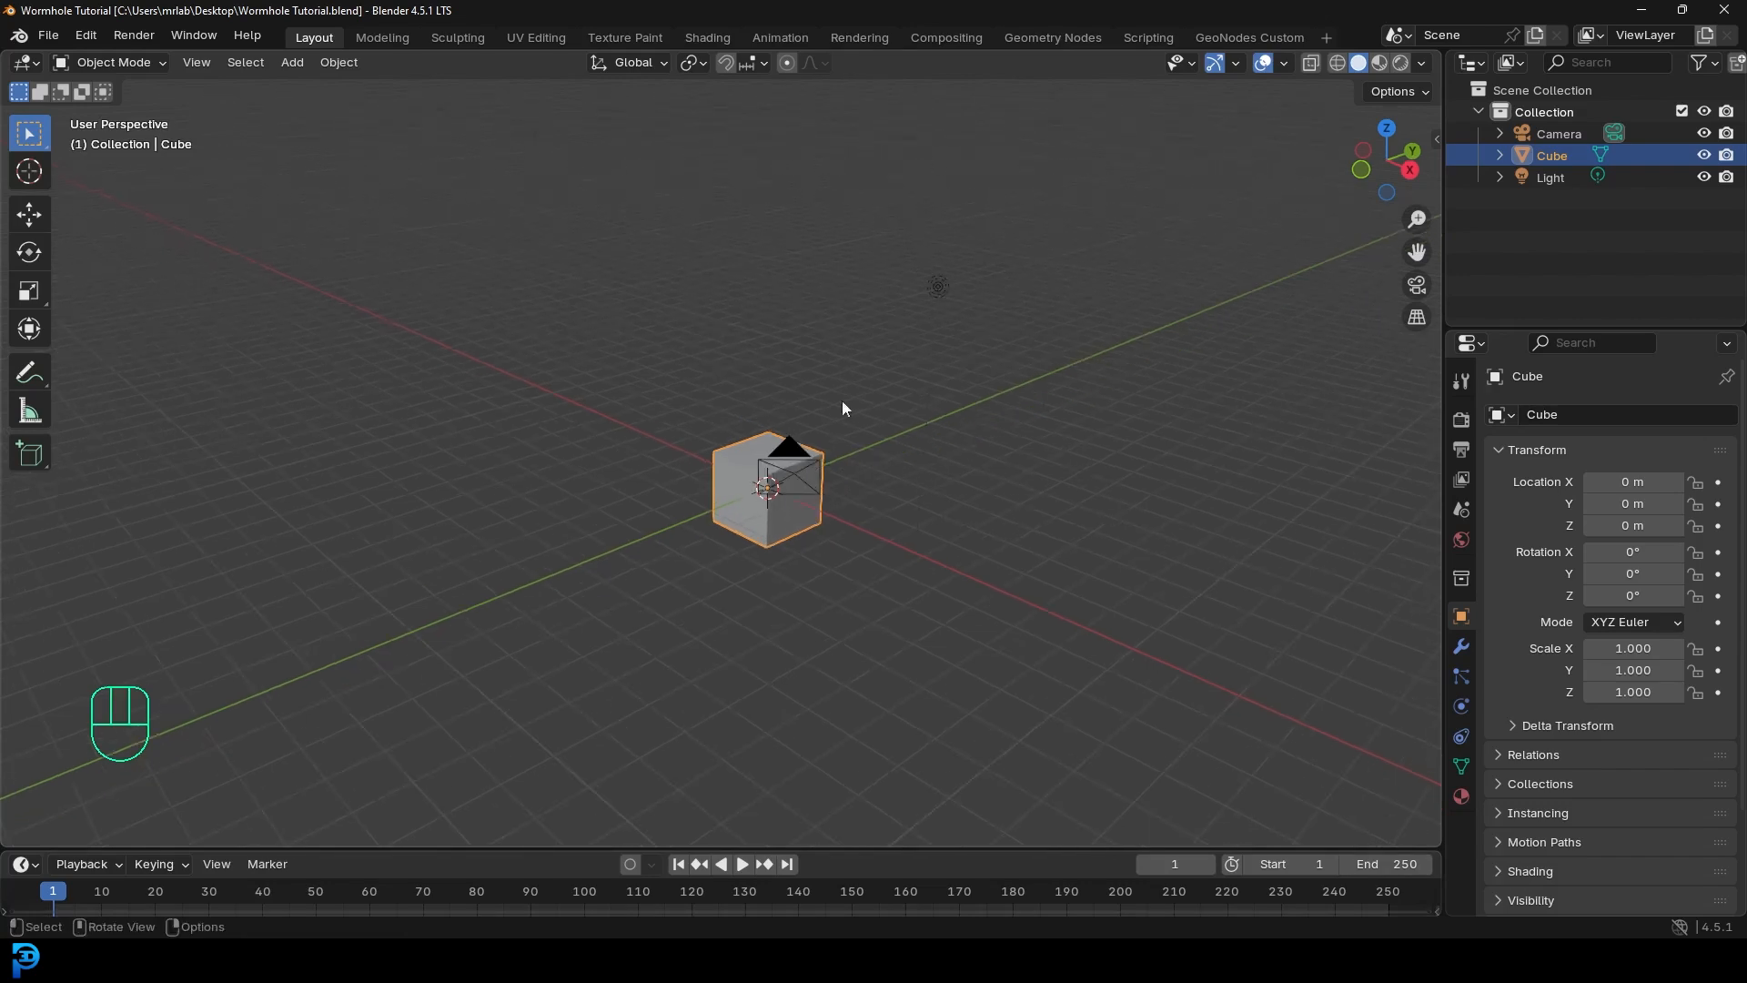
middle_click_drag(941, 397, 796, 484)
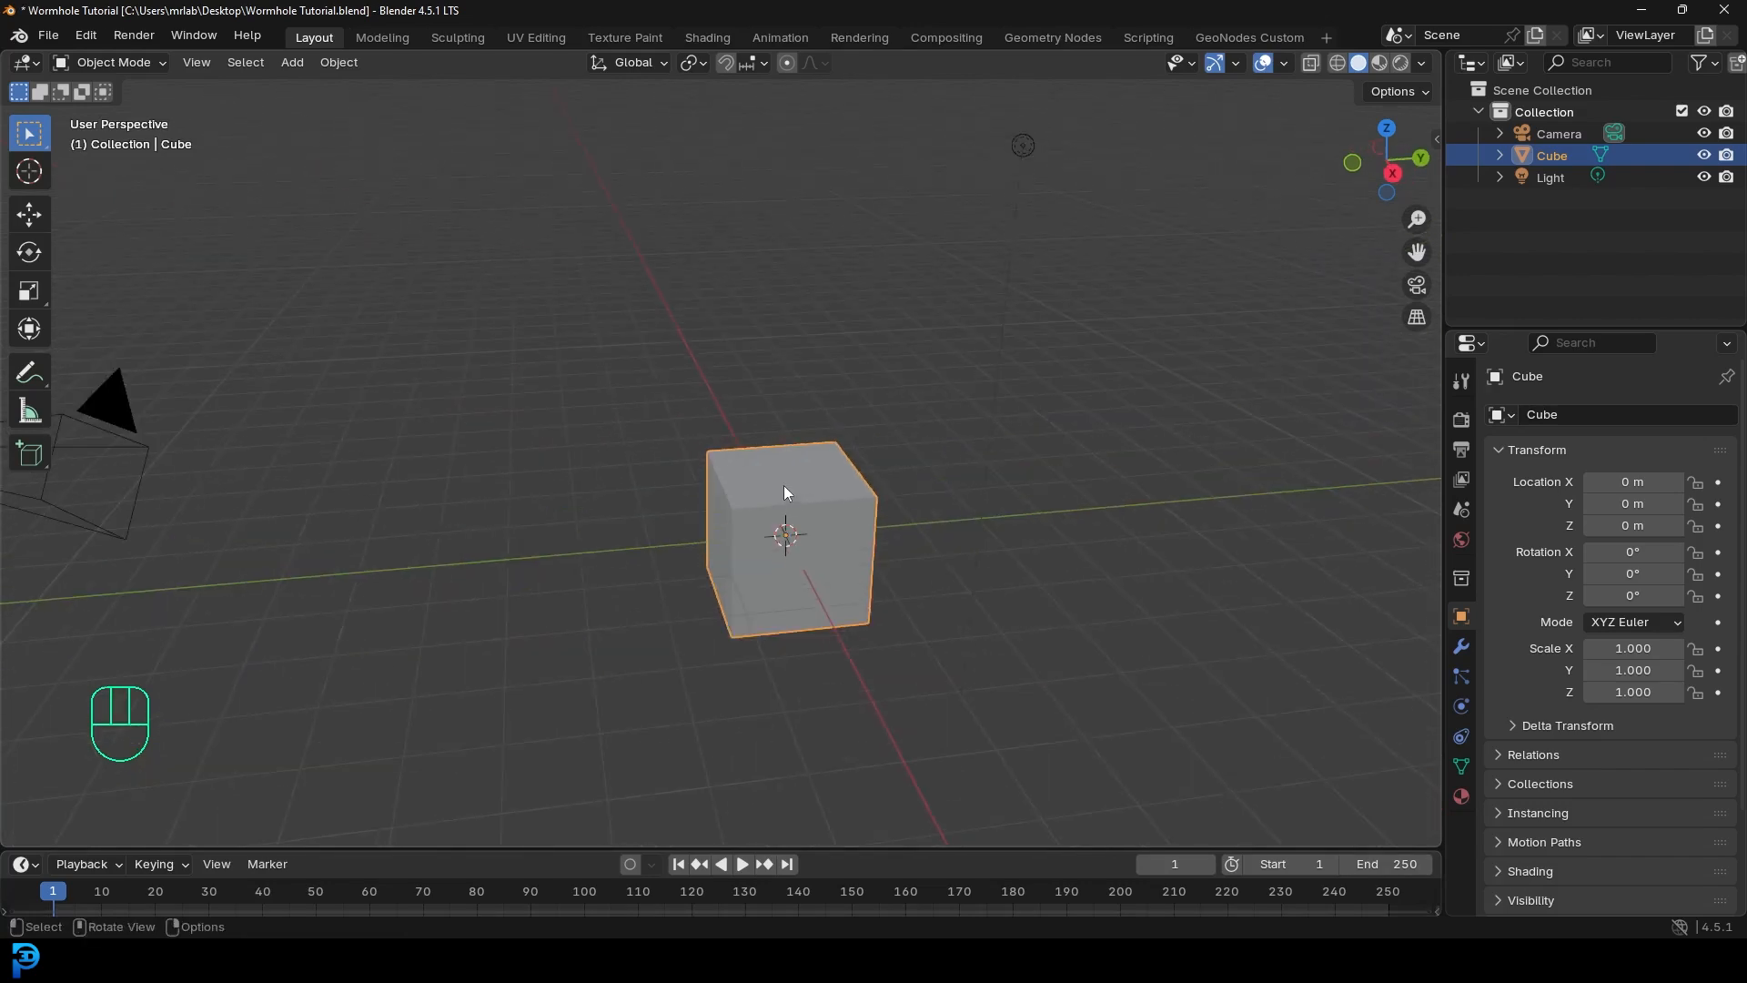
scroll(783, 484, "down", 2)
key("x")
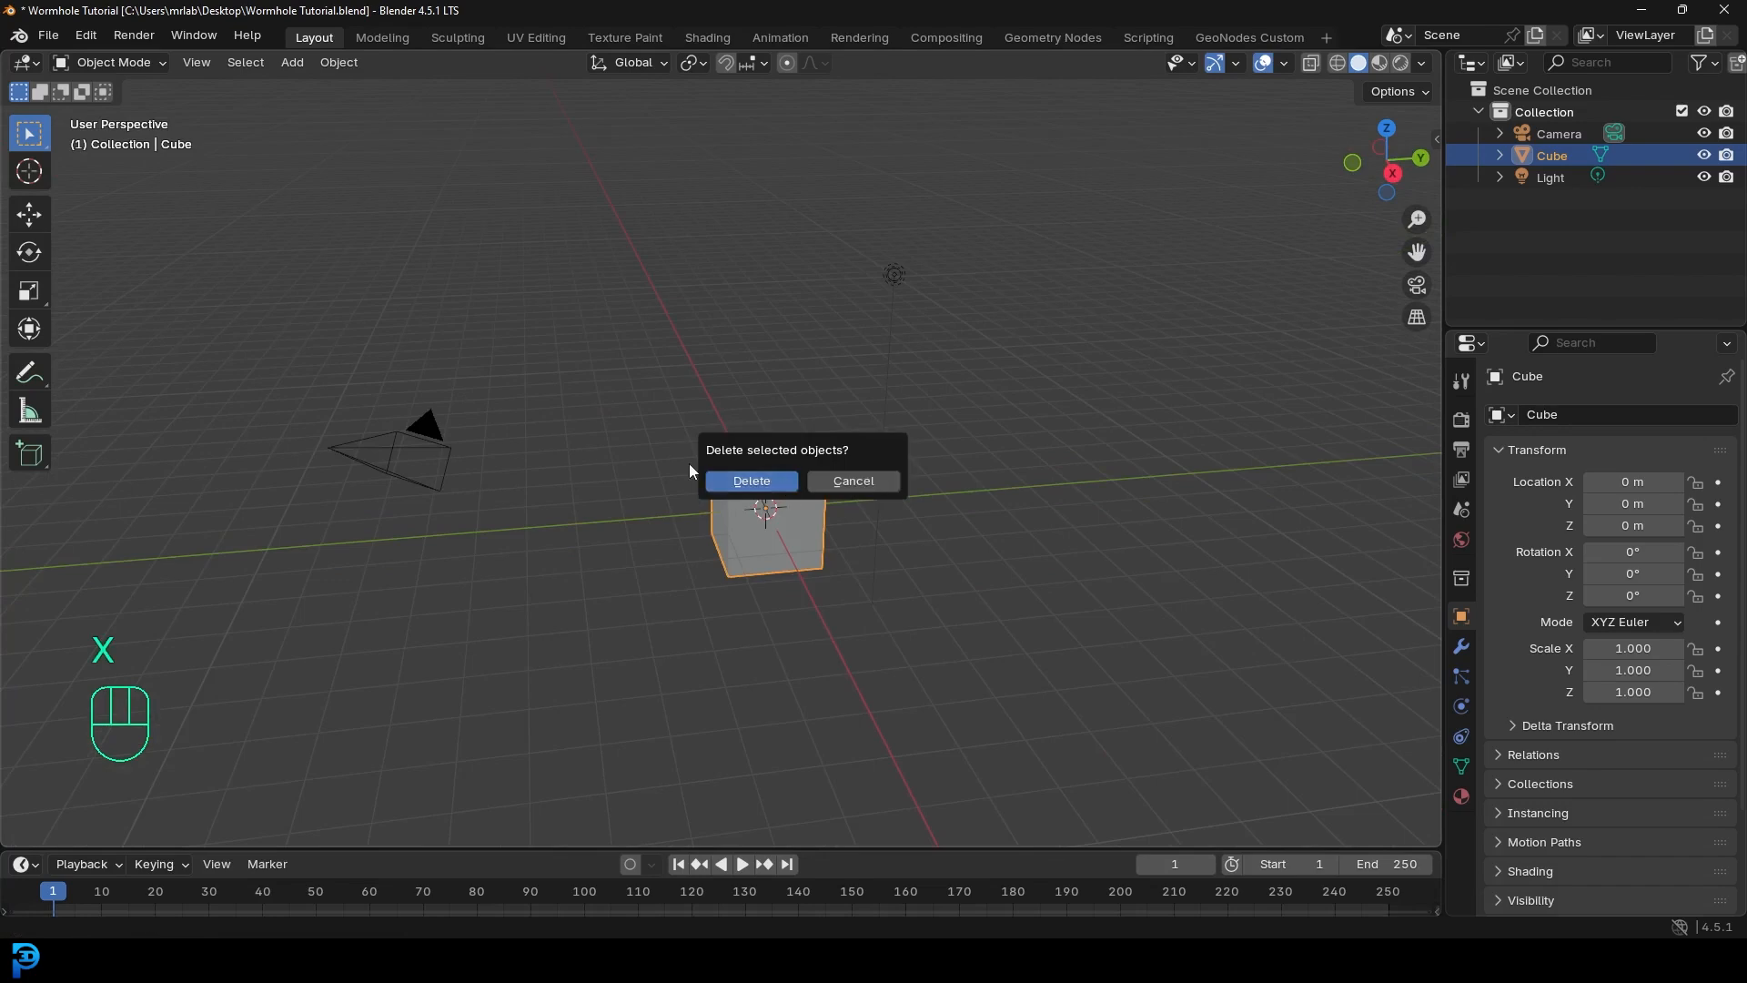
left_click(764, 481)
scroll(779, 406, "up", 2)
- Add a UV sphere at the origin
key("shift+a")
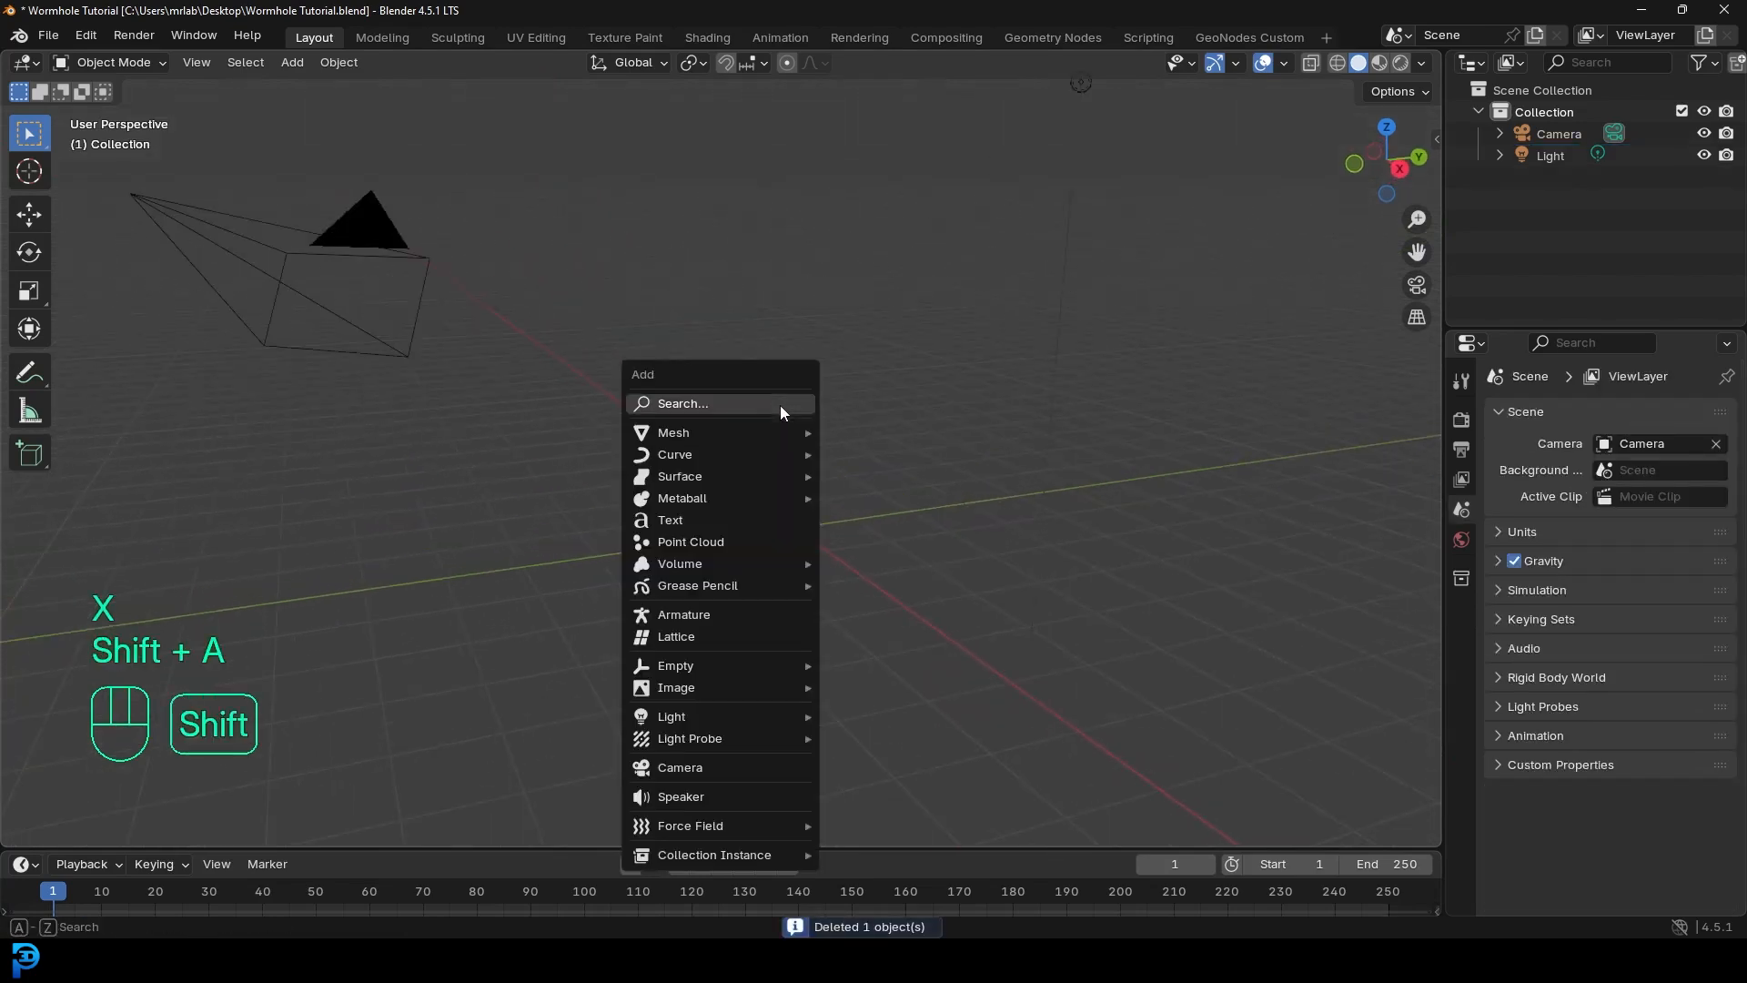
mouse_move(783, 432)
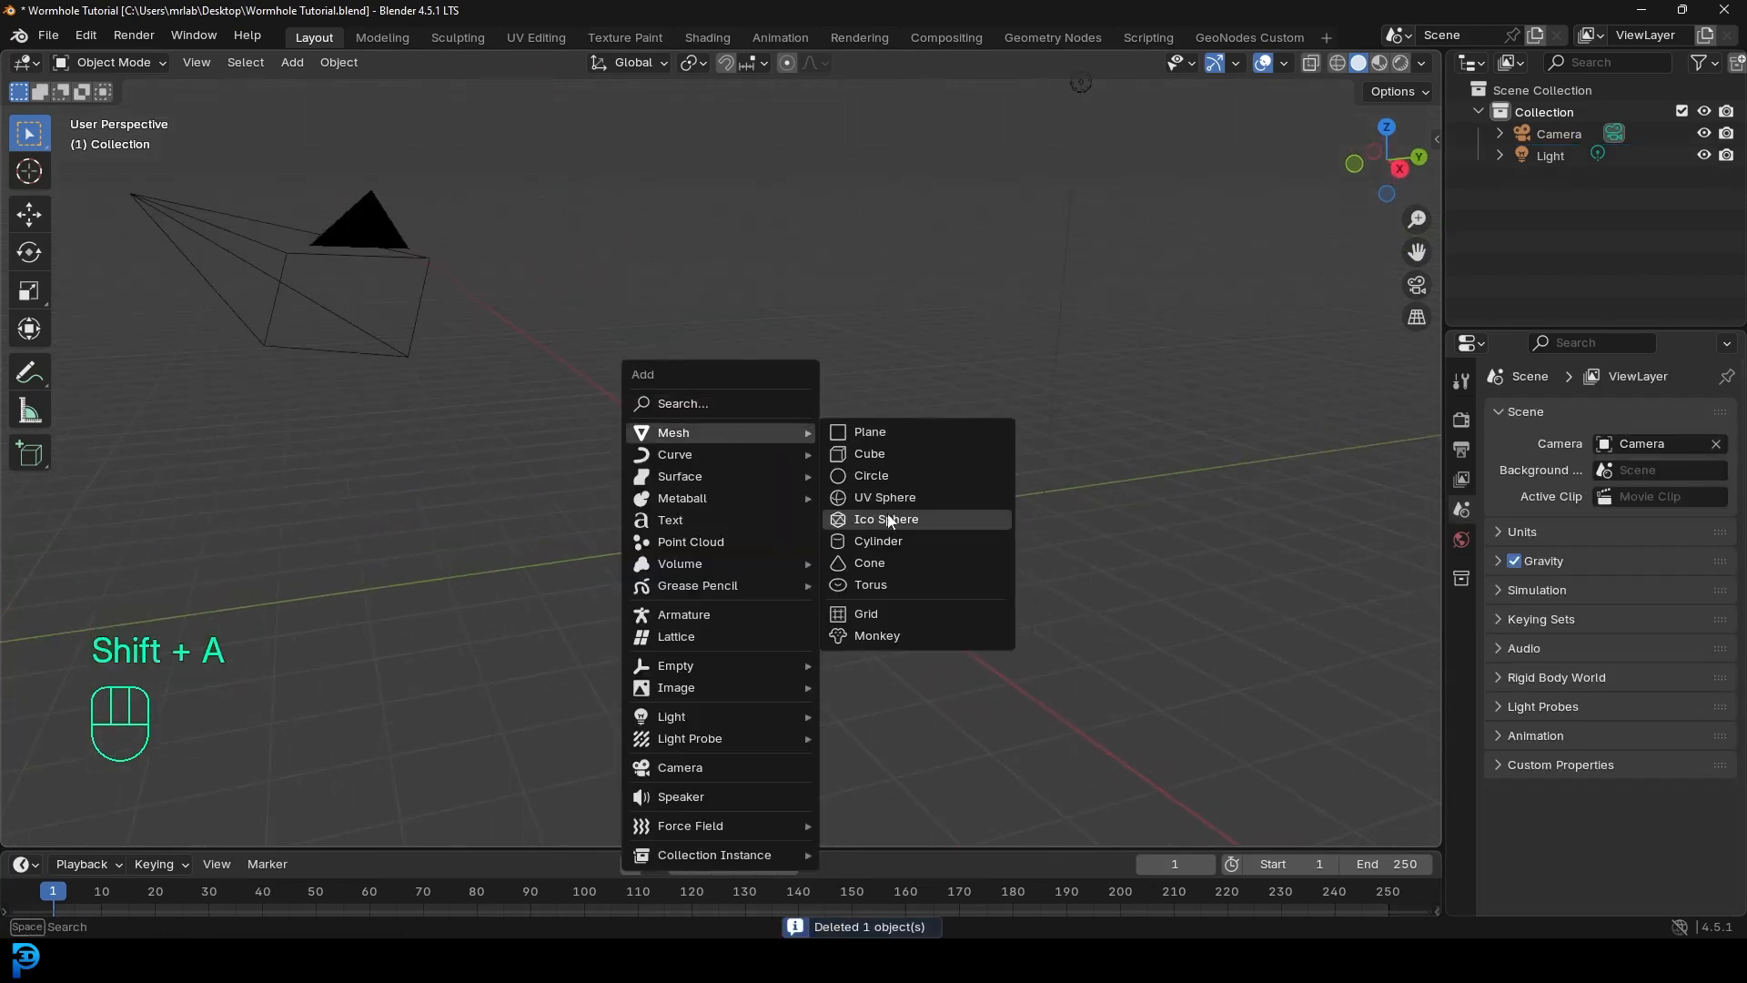
left_click(930, 497)
scroll(894, 515, "up", 2)
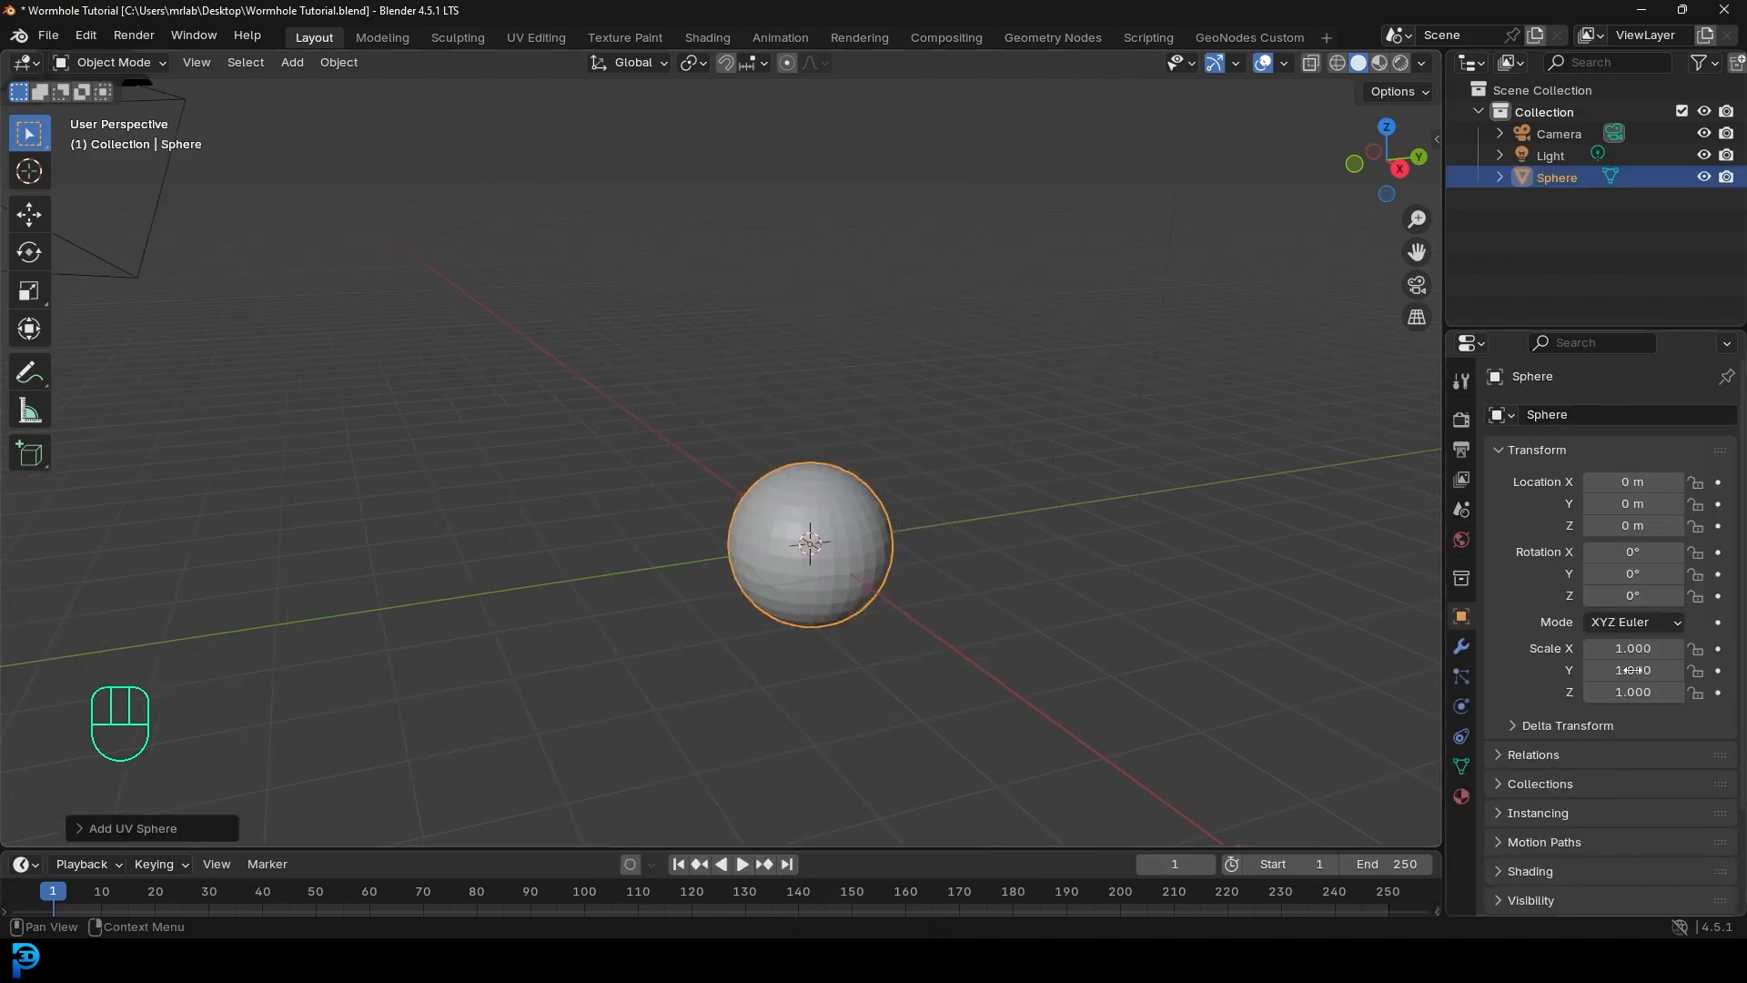
- Add a Subdivision Surface modifier to the sphere
left_click(1463, 647)
left_click(1602, 420)
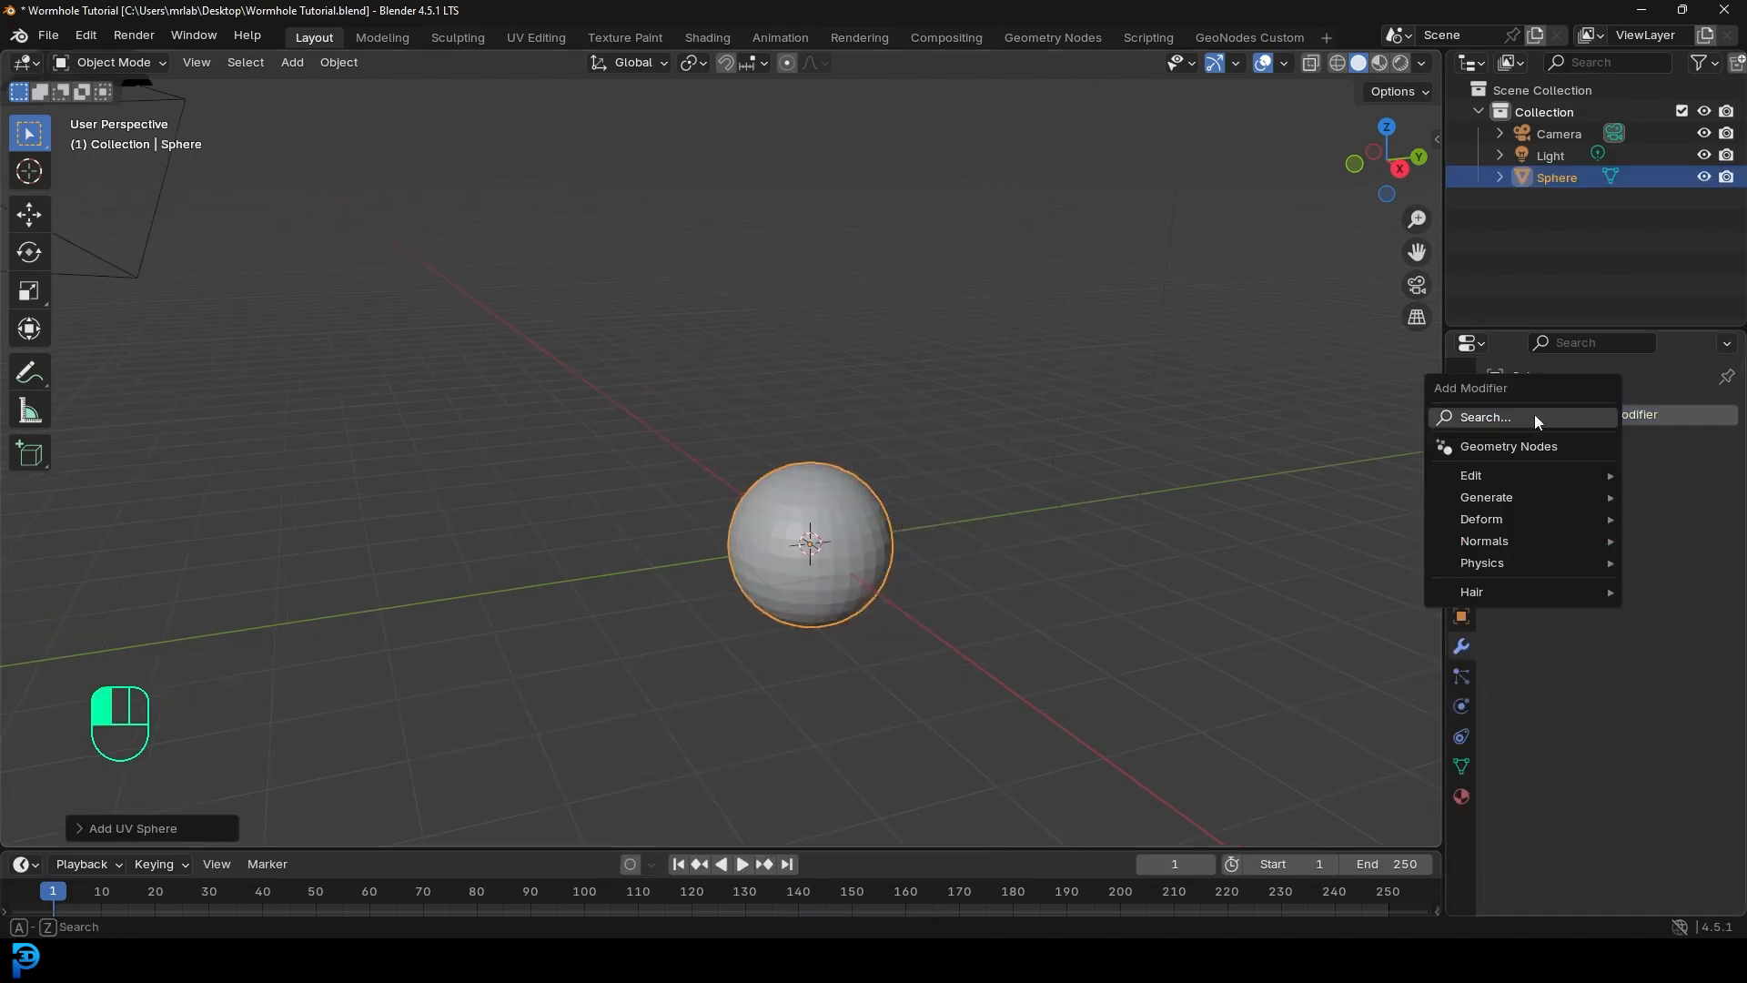
left_click(1536, 414)
type("sub")
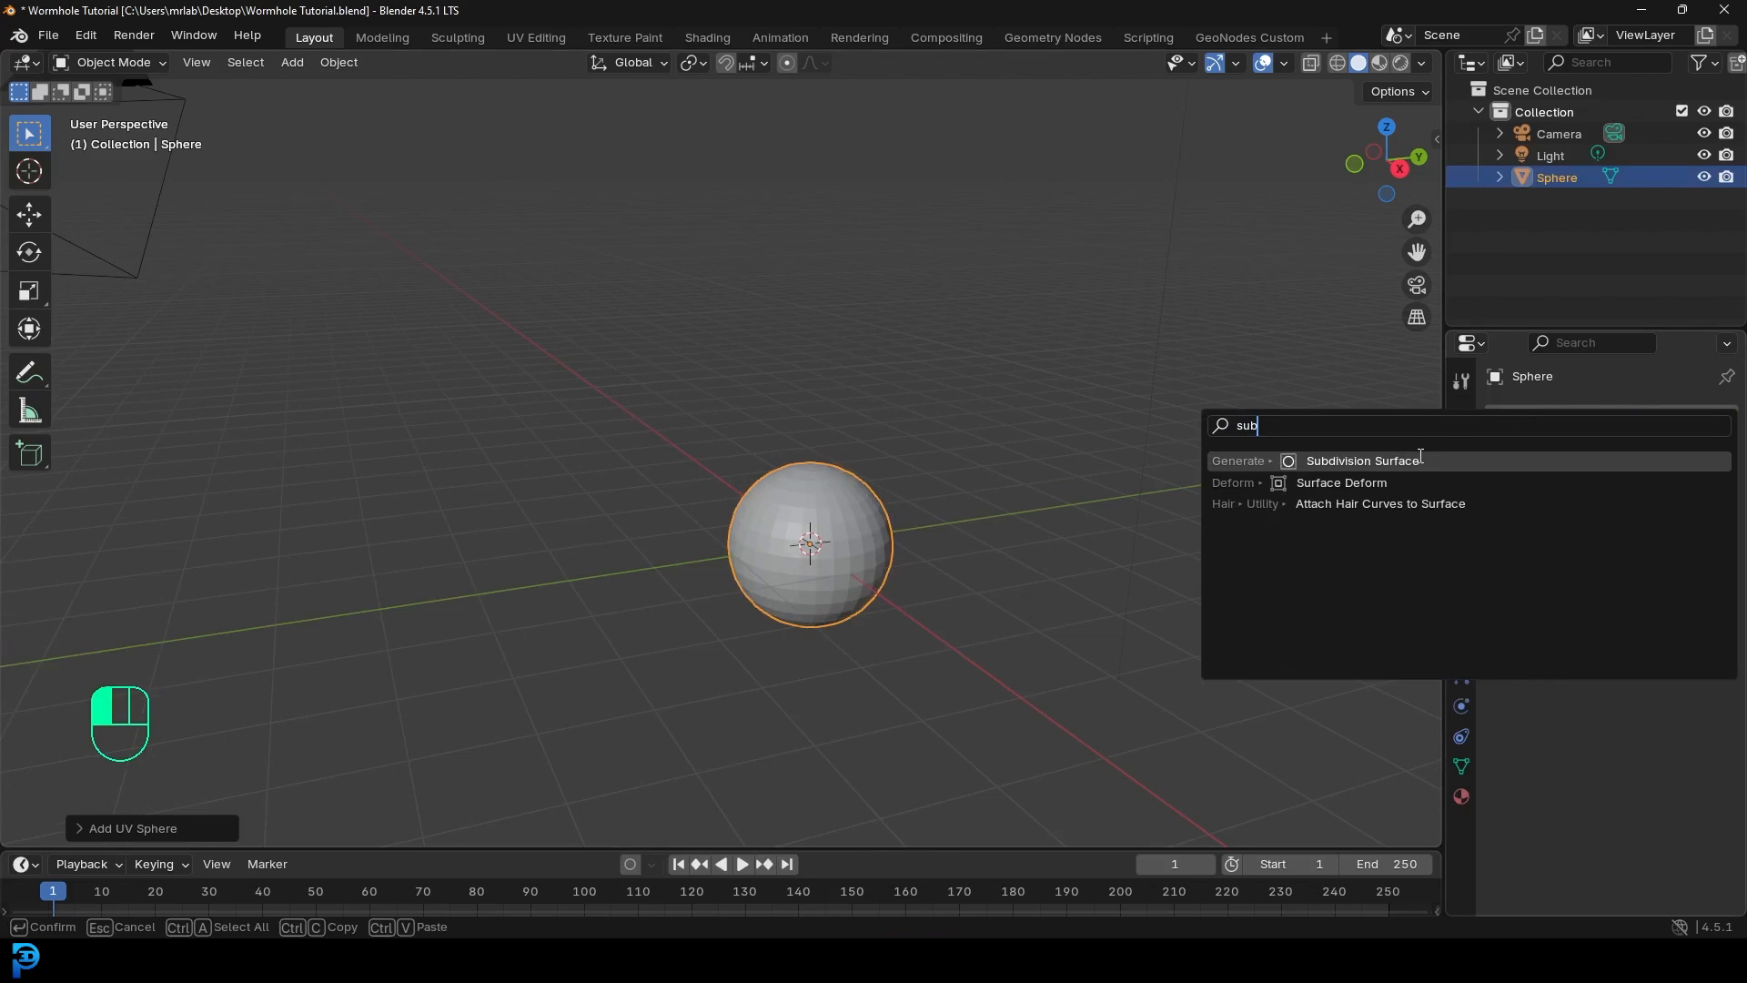
key("Return")
scroll(834, 499, "up", 4)
- Shade the sphere smooth and recentre it in the front view
right_click(891, 506)
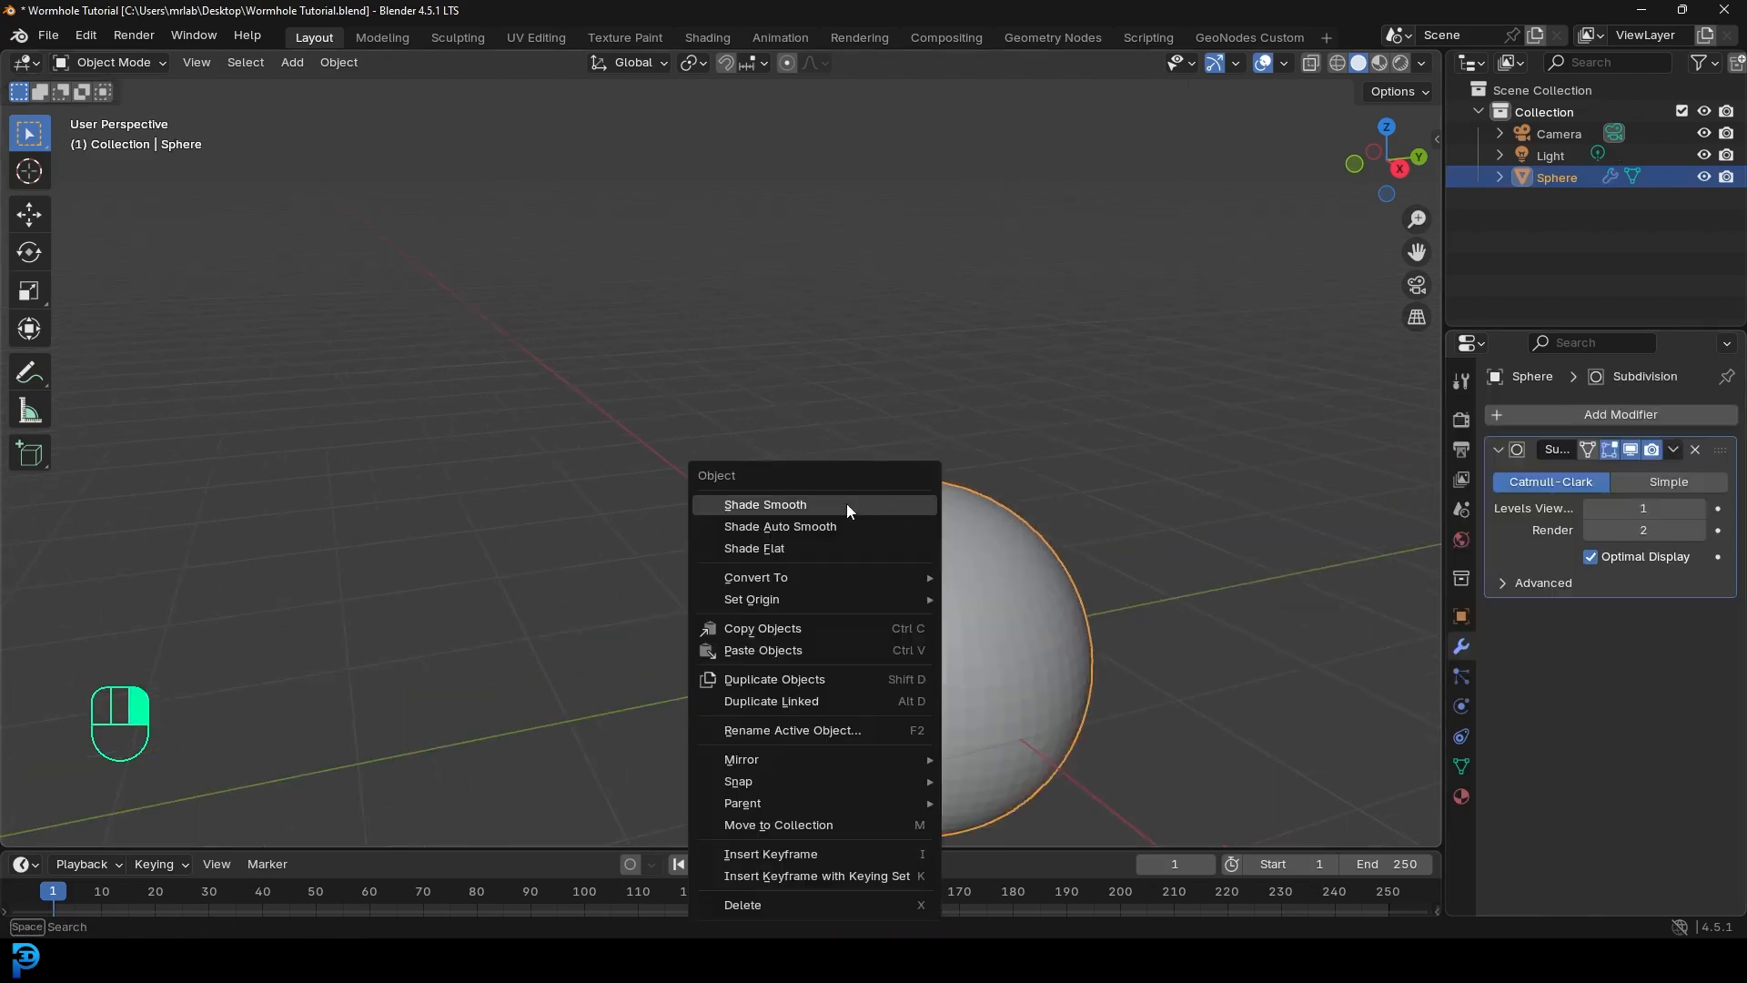
left_click(847, 506)
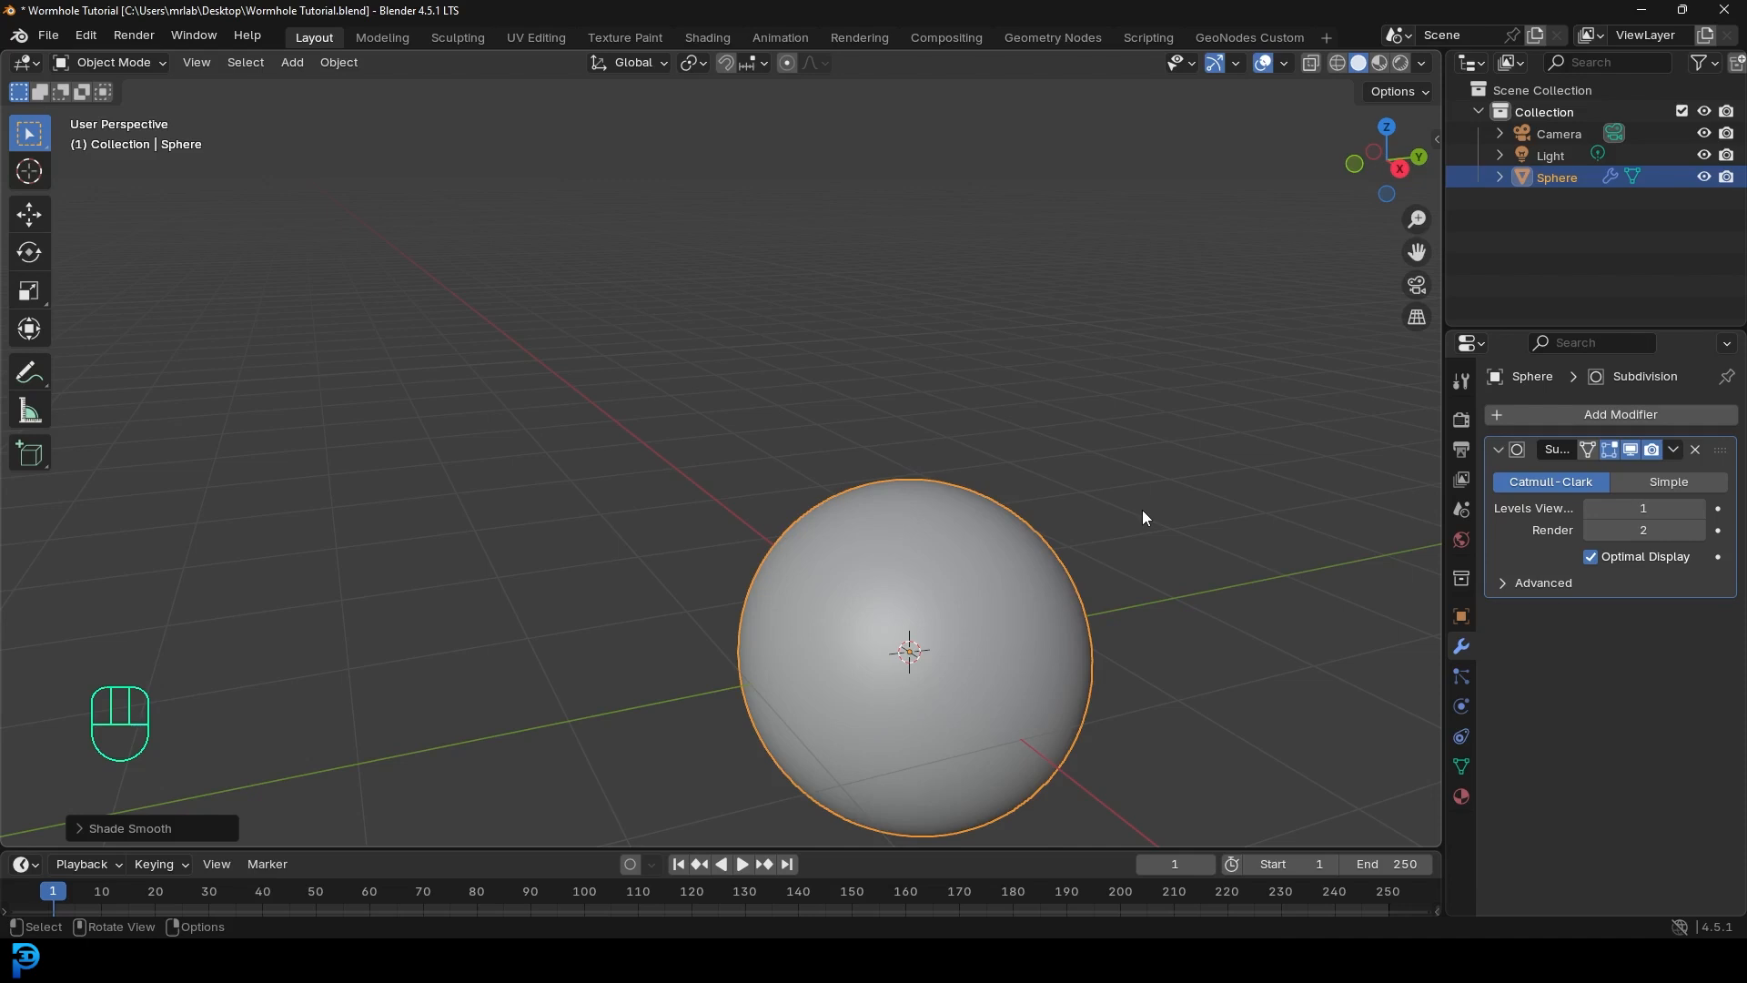
key("KP_1")
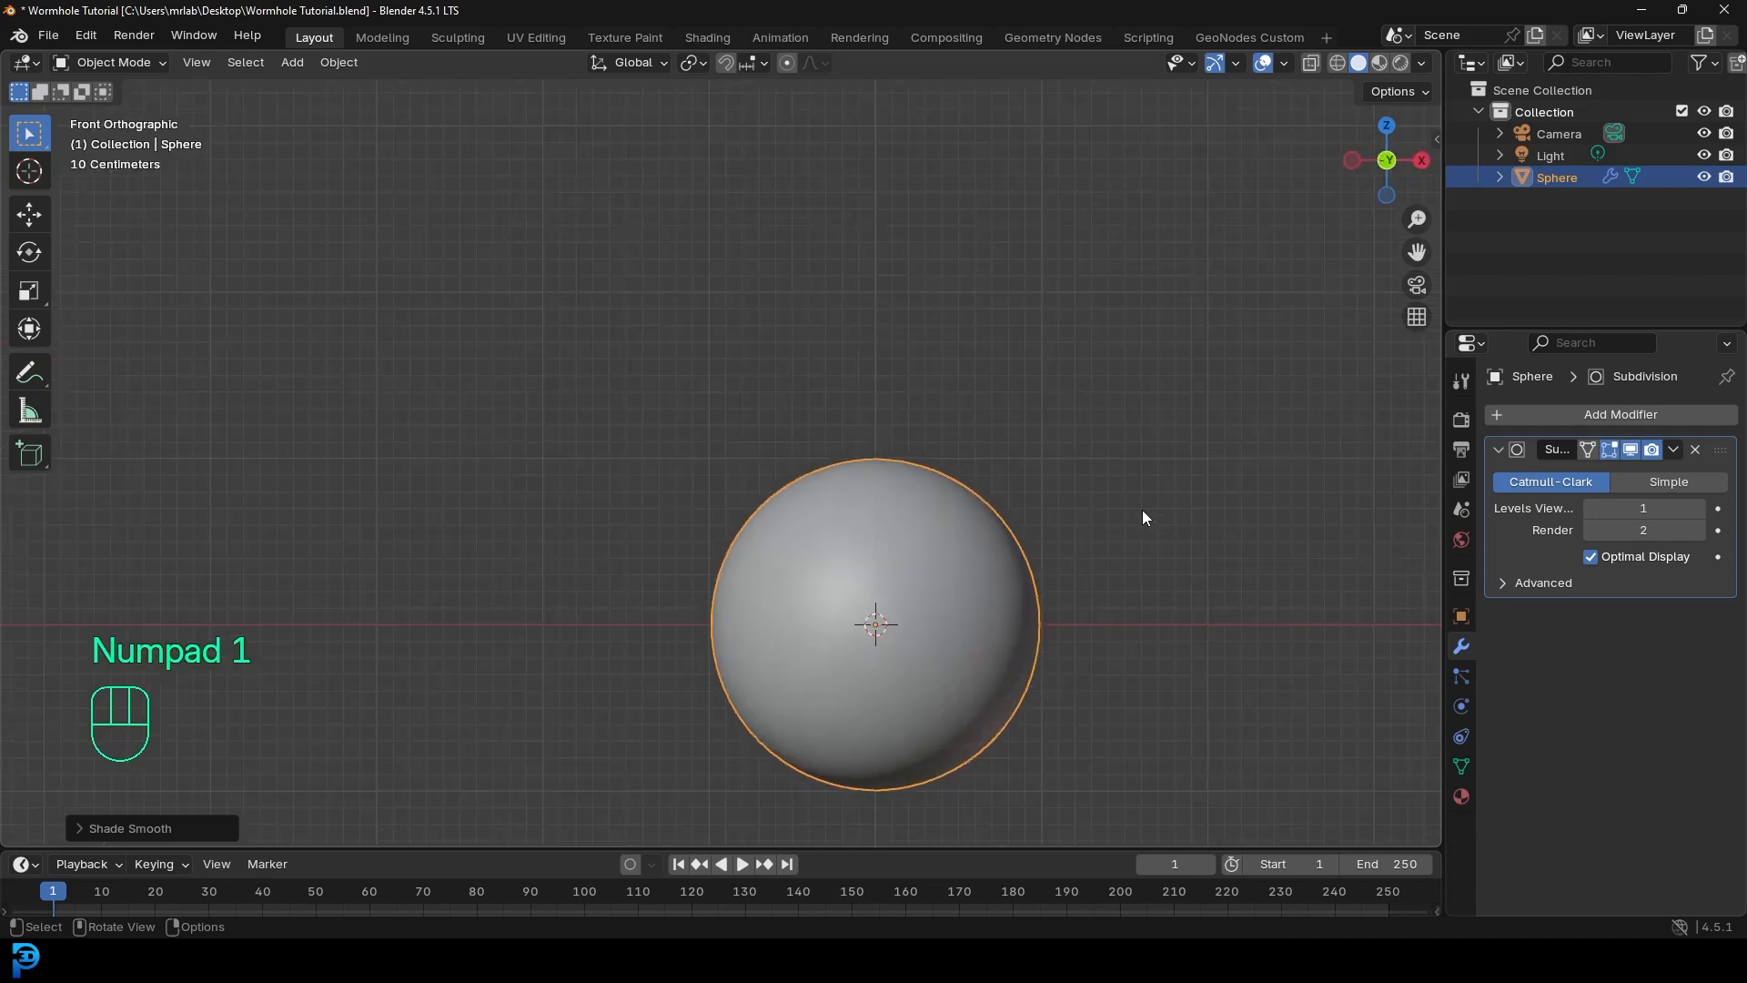
scroll(1030, 550, "down", 3)
middle_click_drag(1030, 549, 886, 521, "shift")
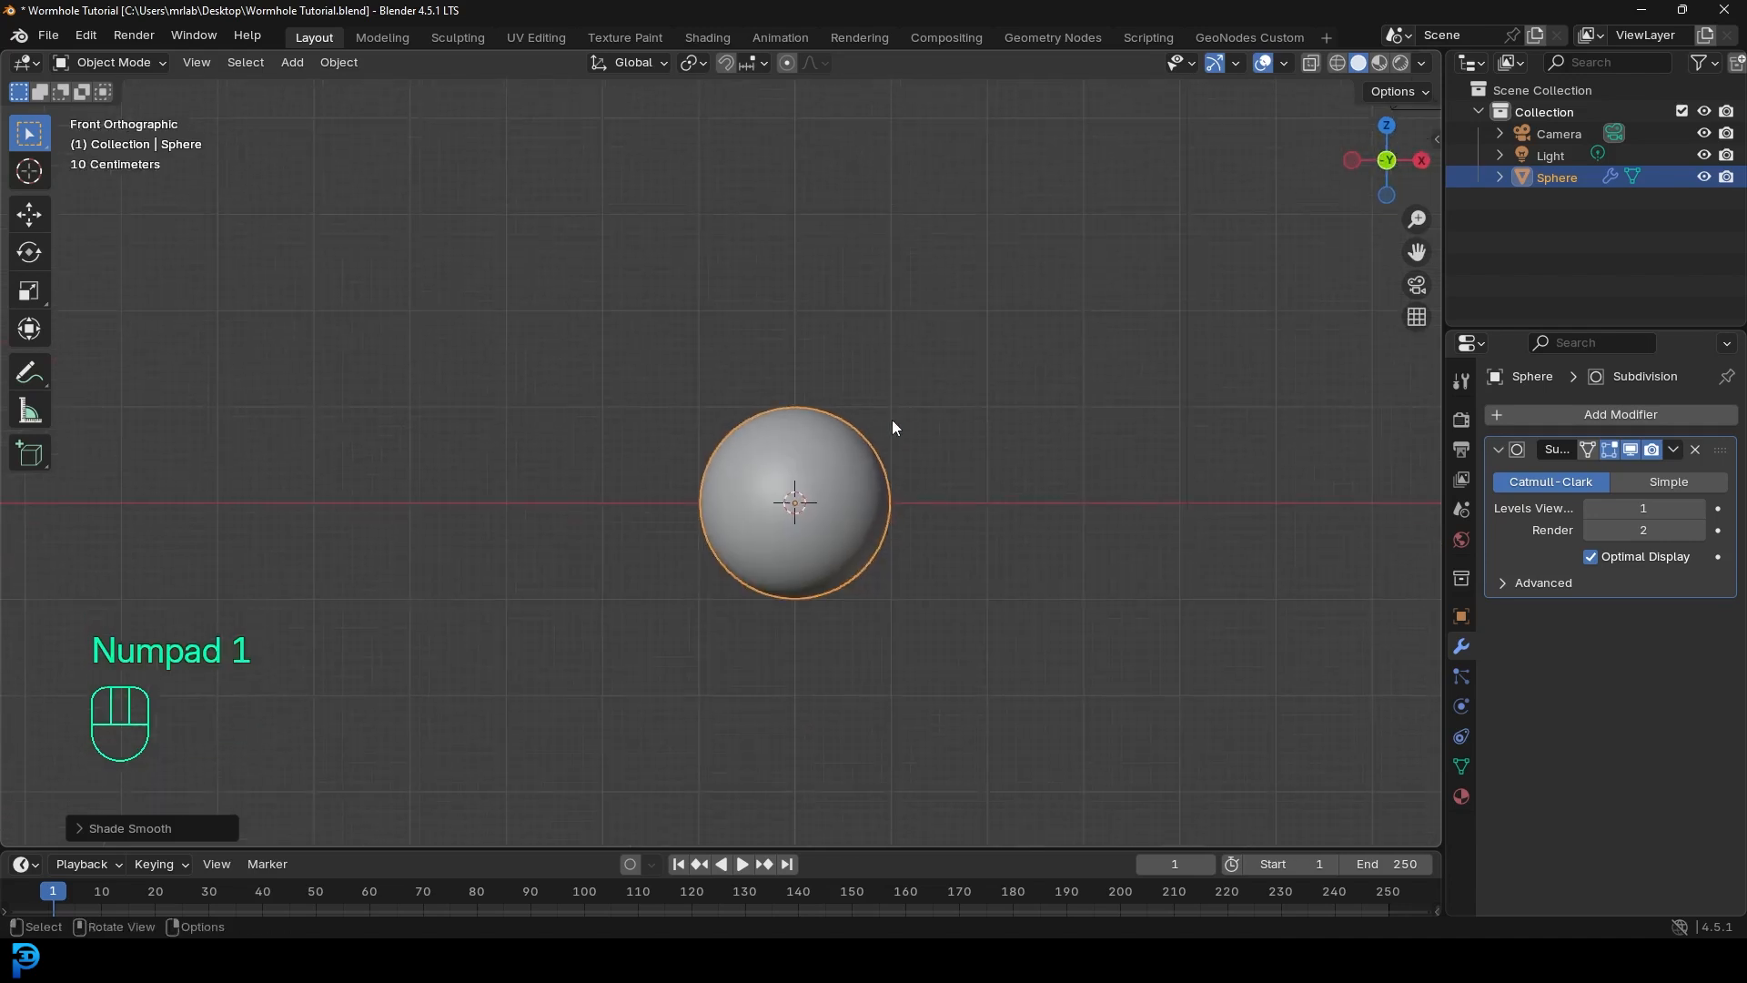
left_click(1462, 419)
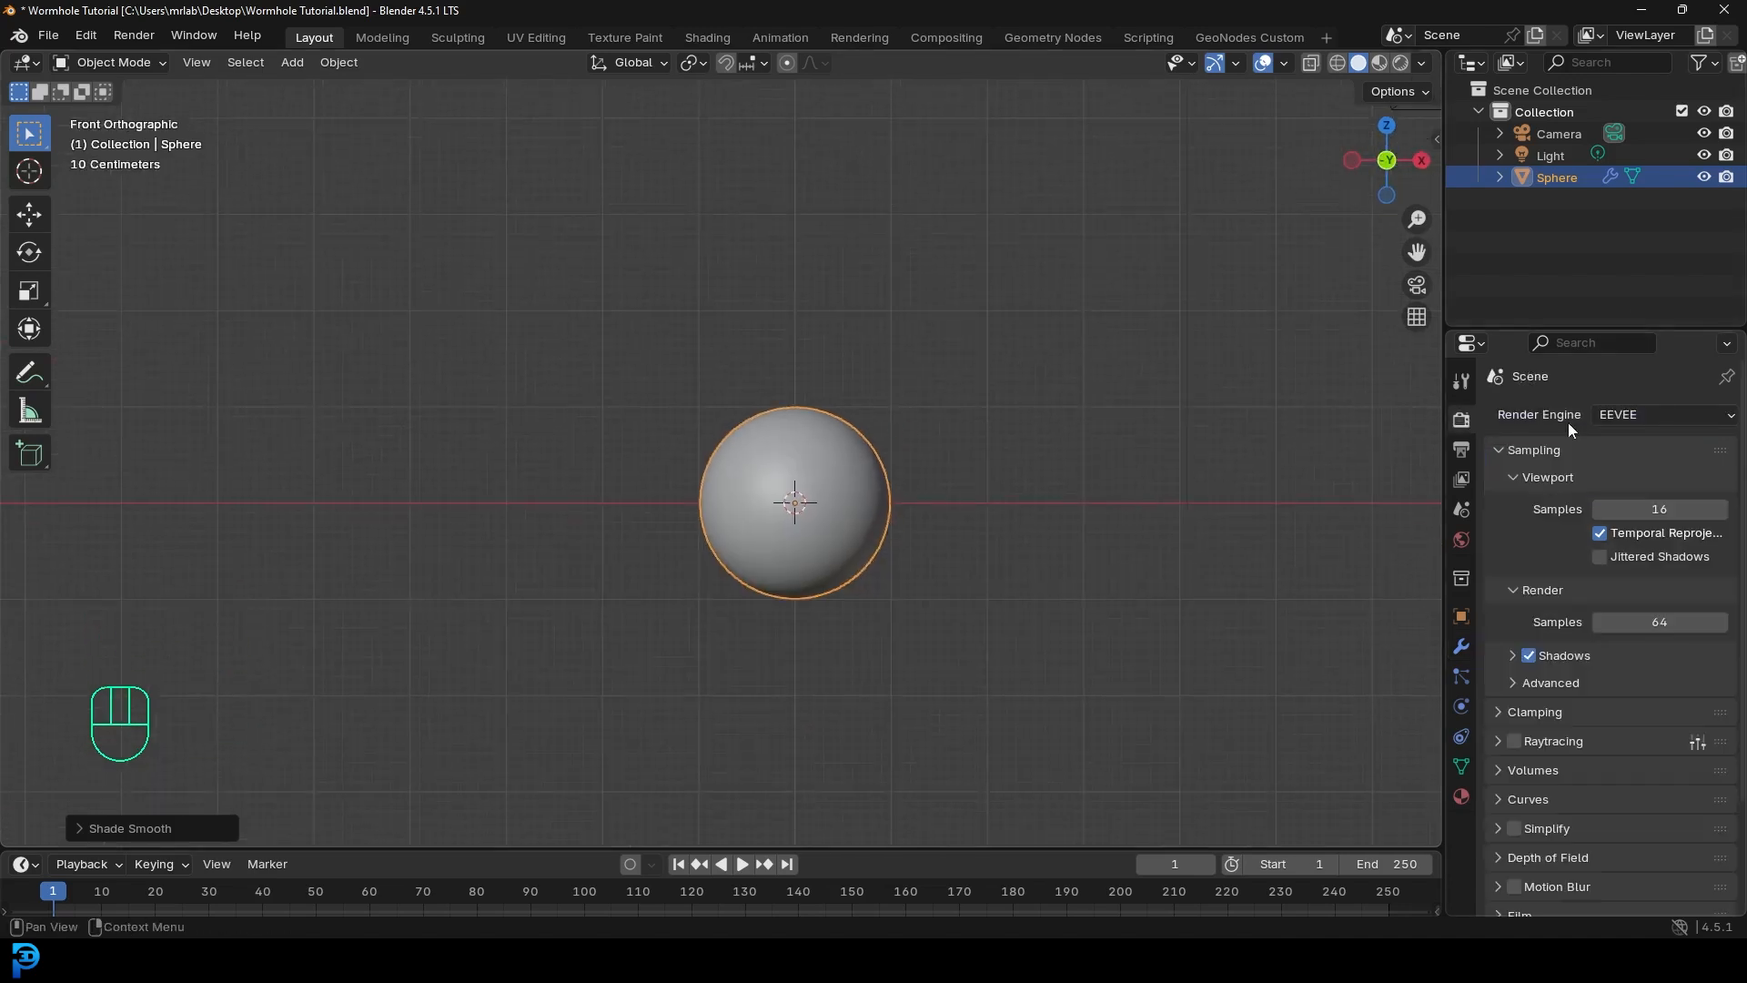
- Switch the render engine to Cycles on GPU Compute with render Max Samples 45
left_click(1631, 414)
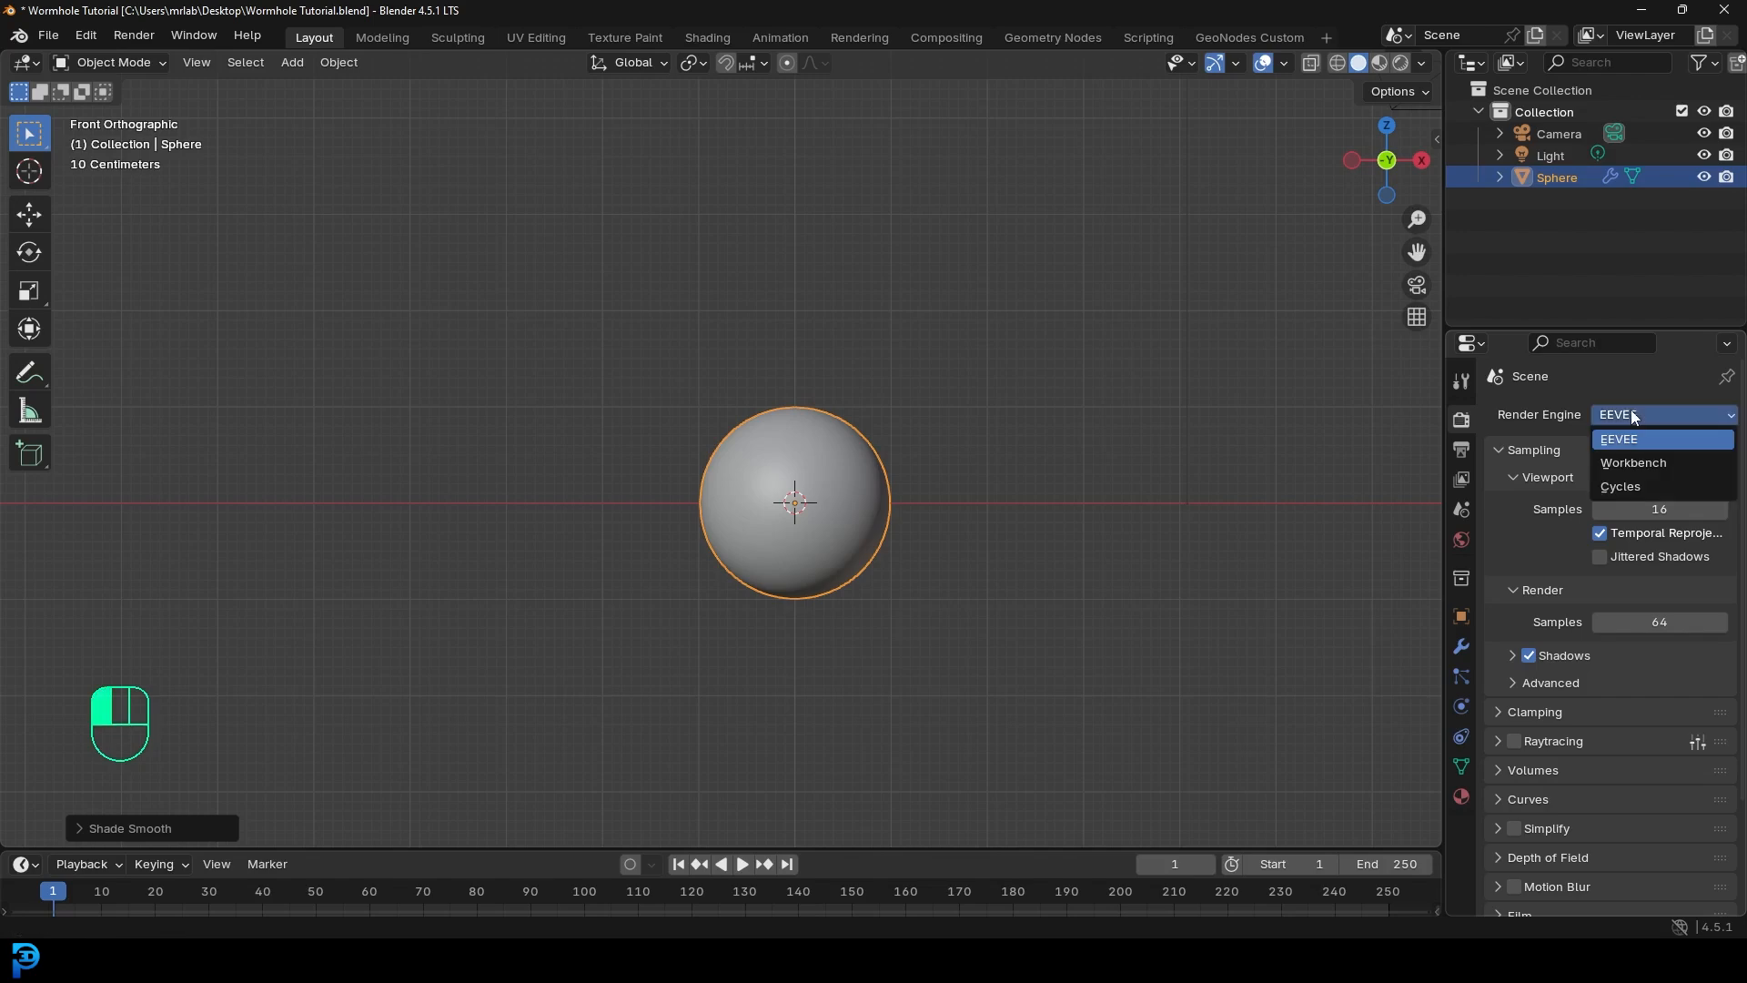
left_click(1634, 488)
left_click(1629, 466)
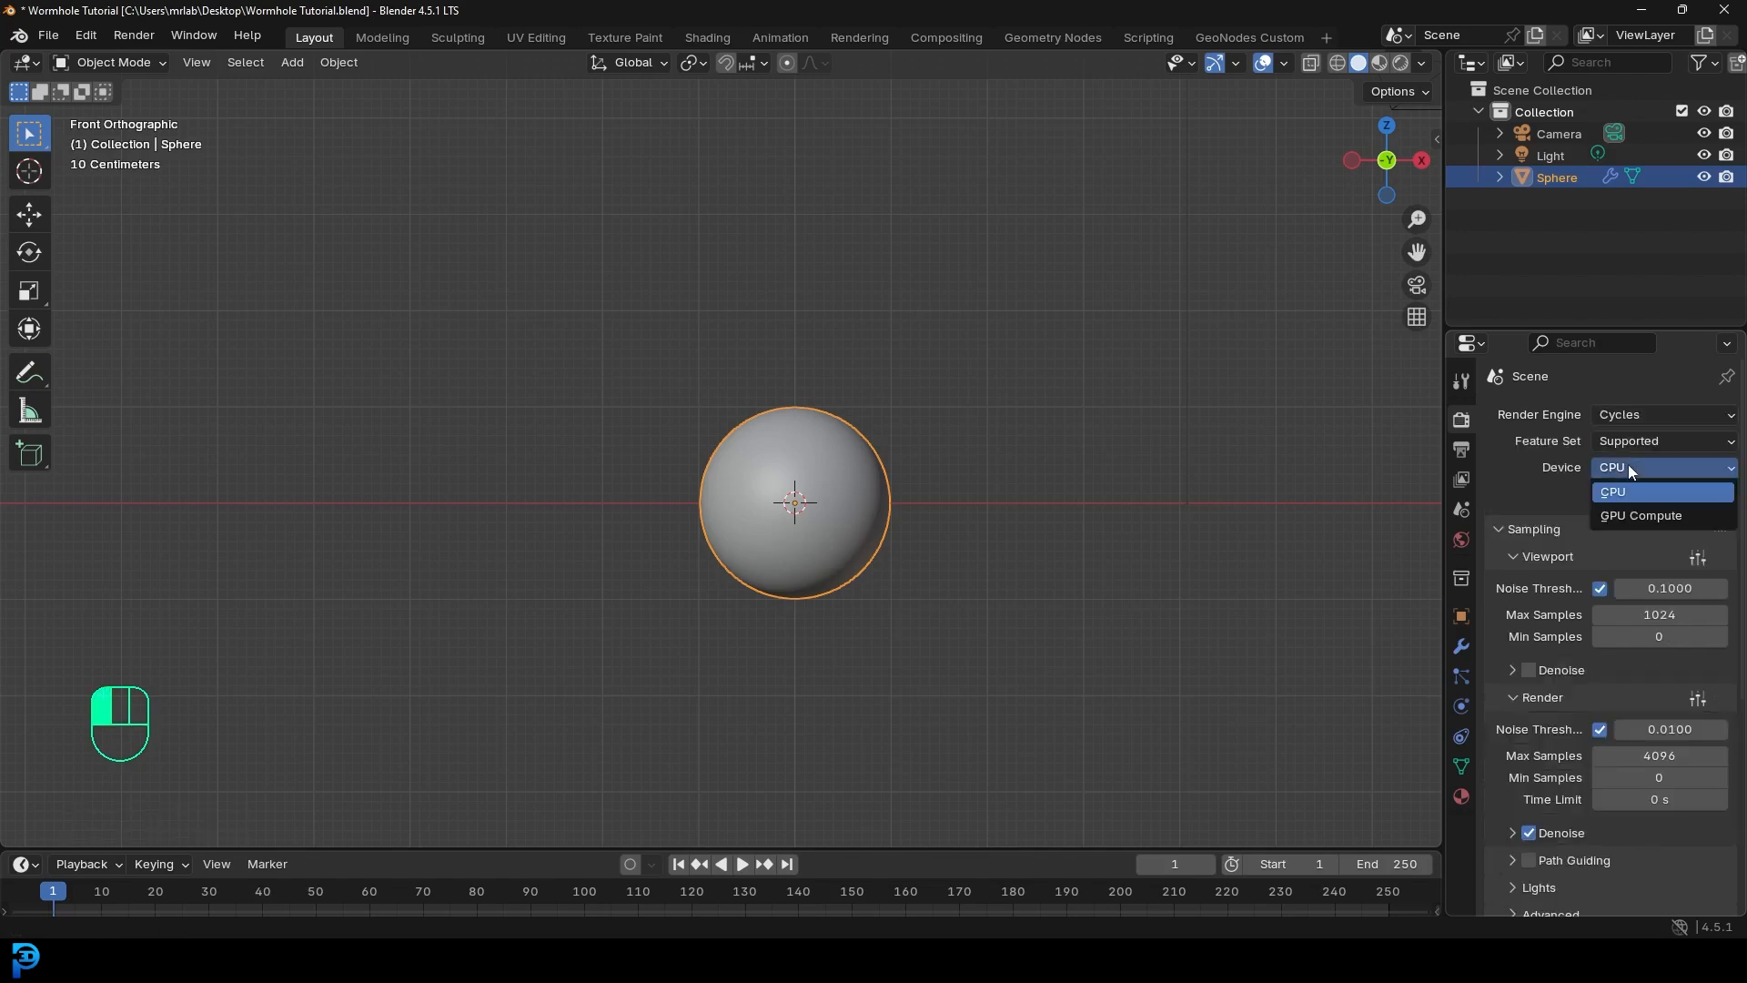
left_click(1640, 517)
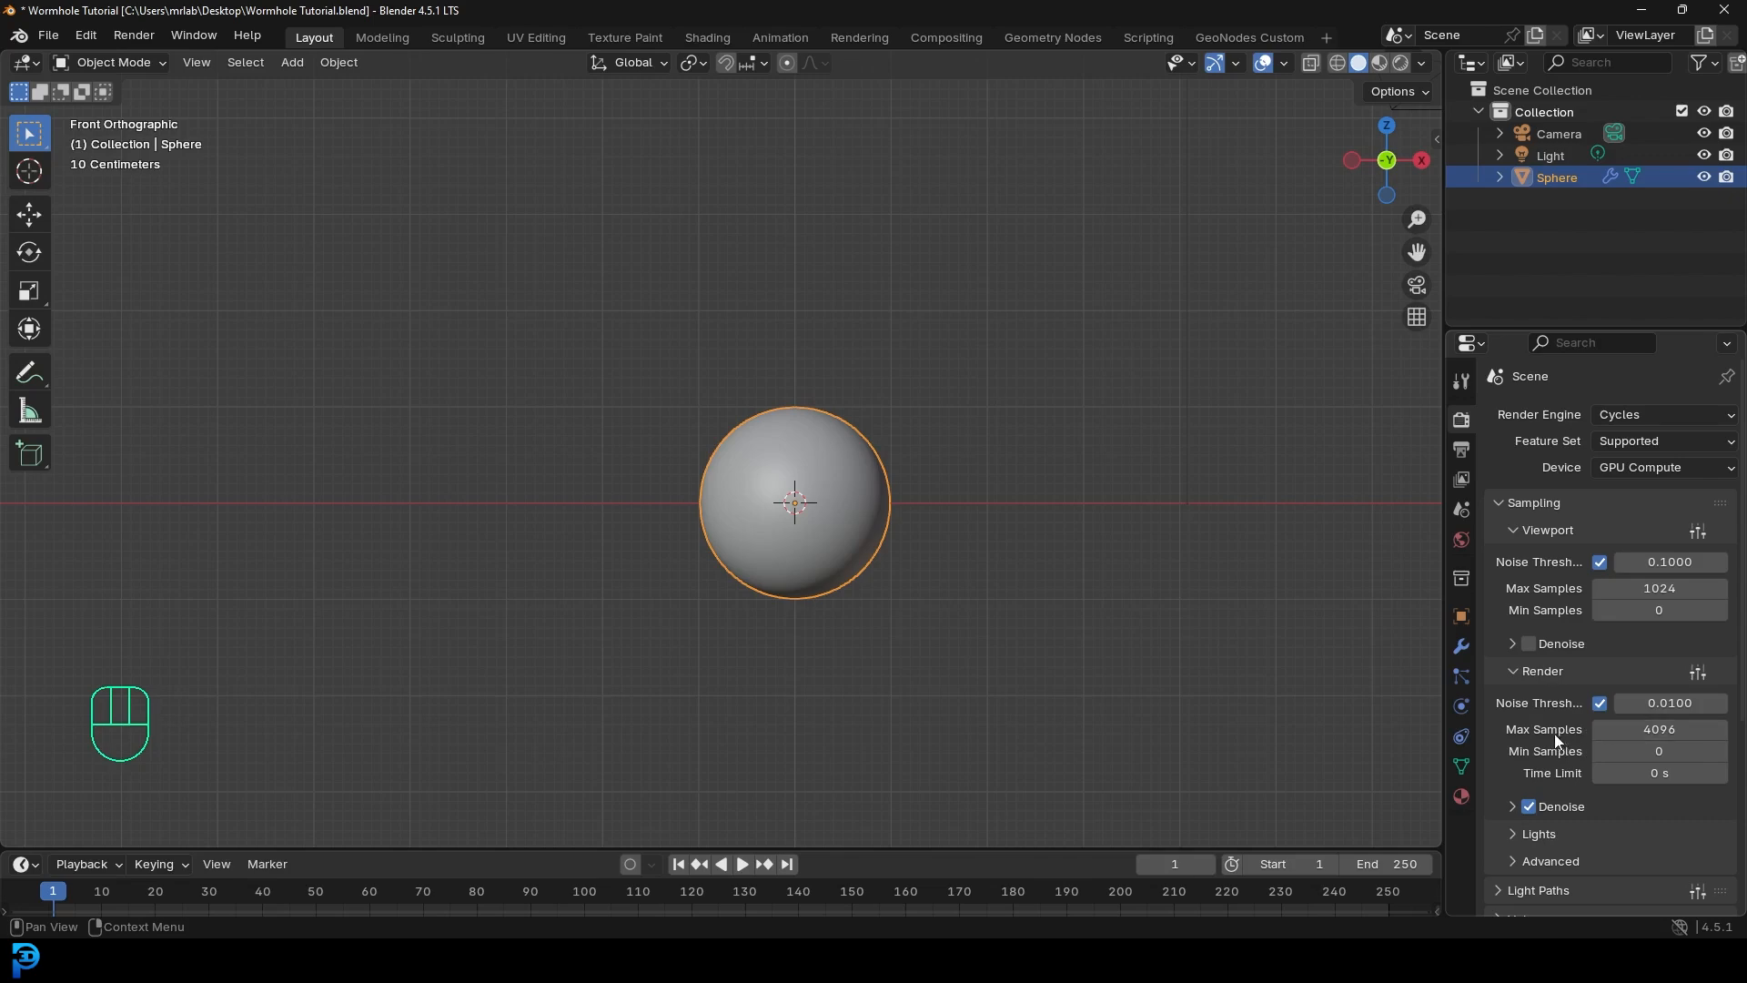
left_click_drag(1656, 729, 1664, 737)
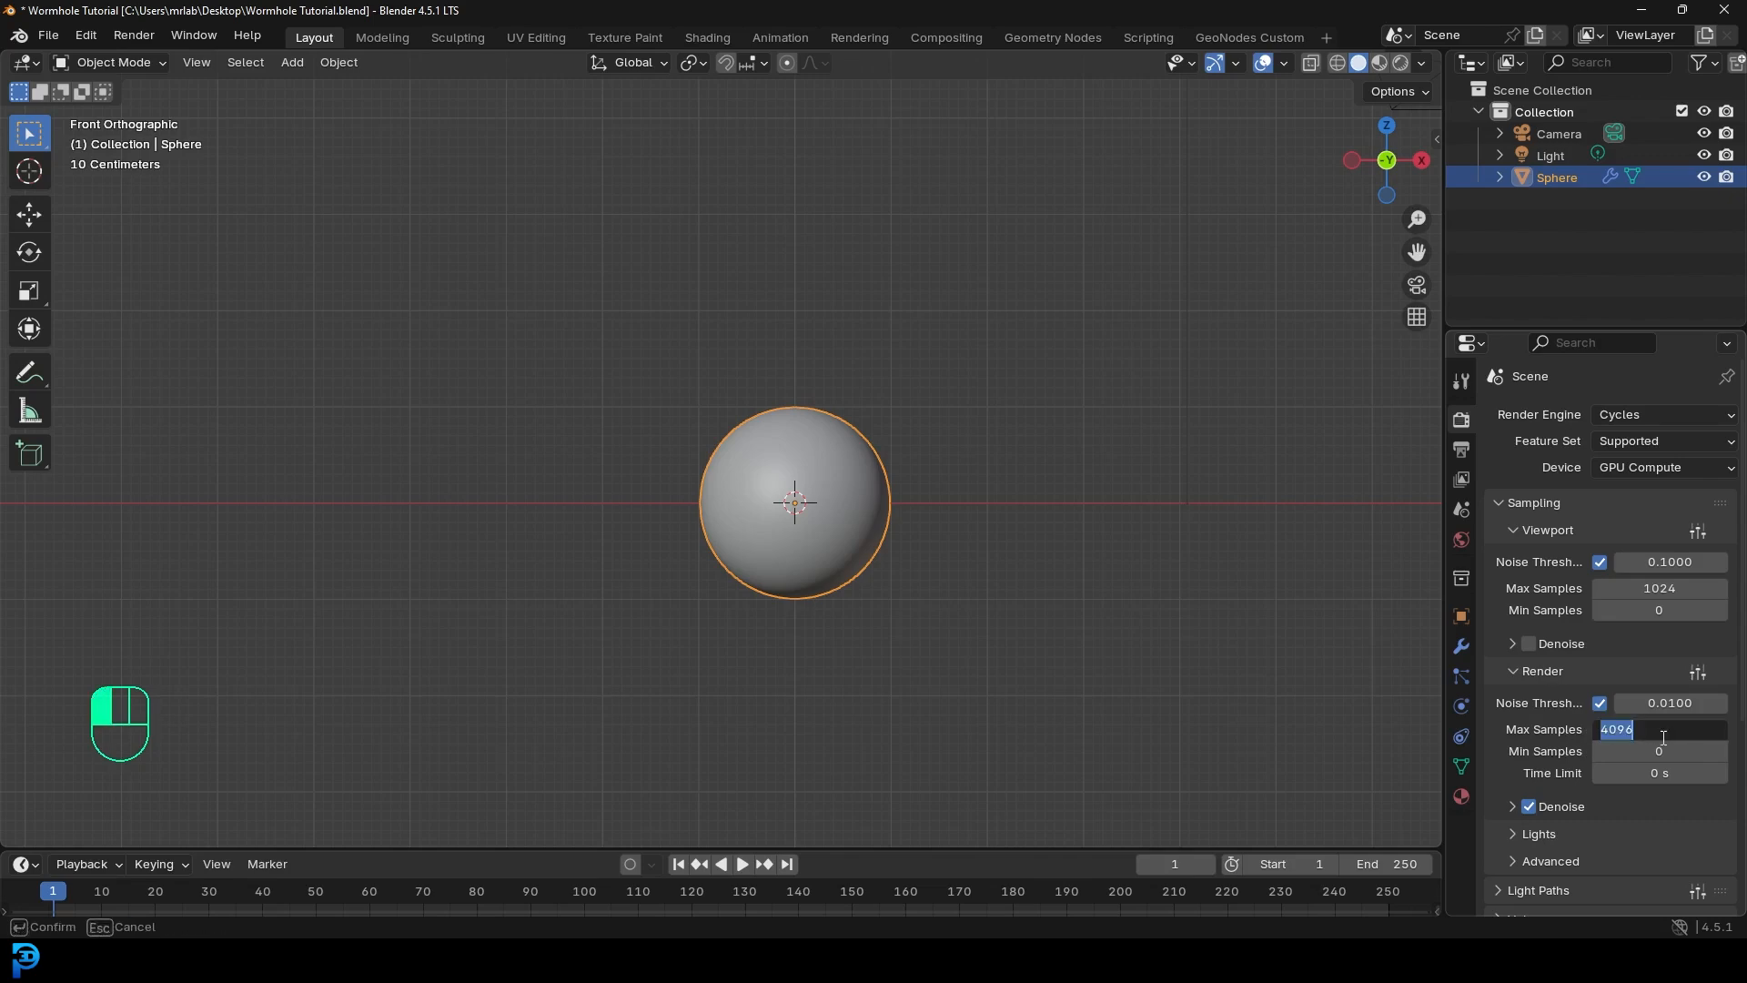
type("45")
key("Return")
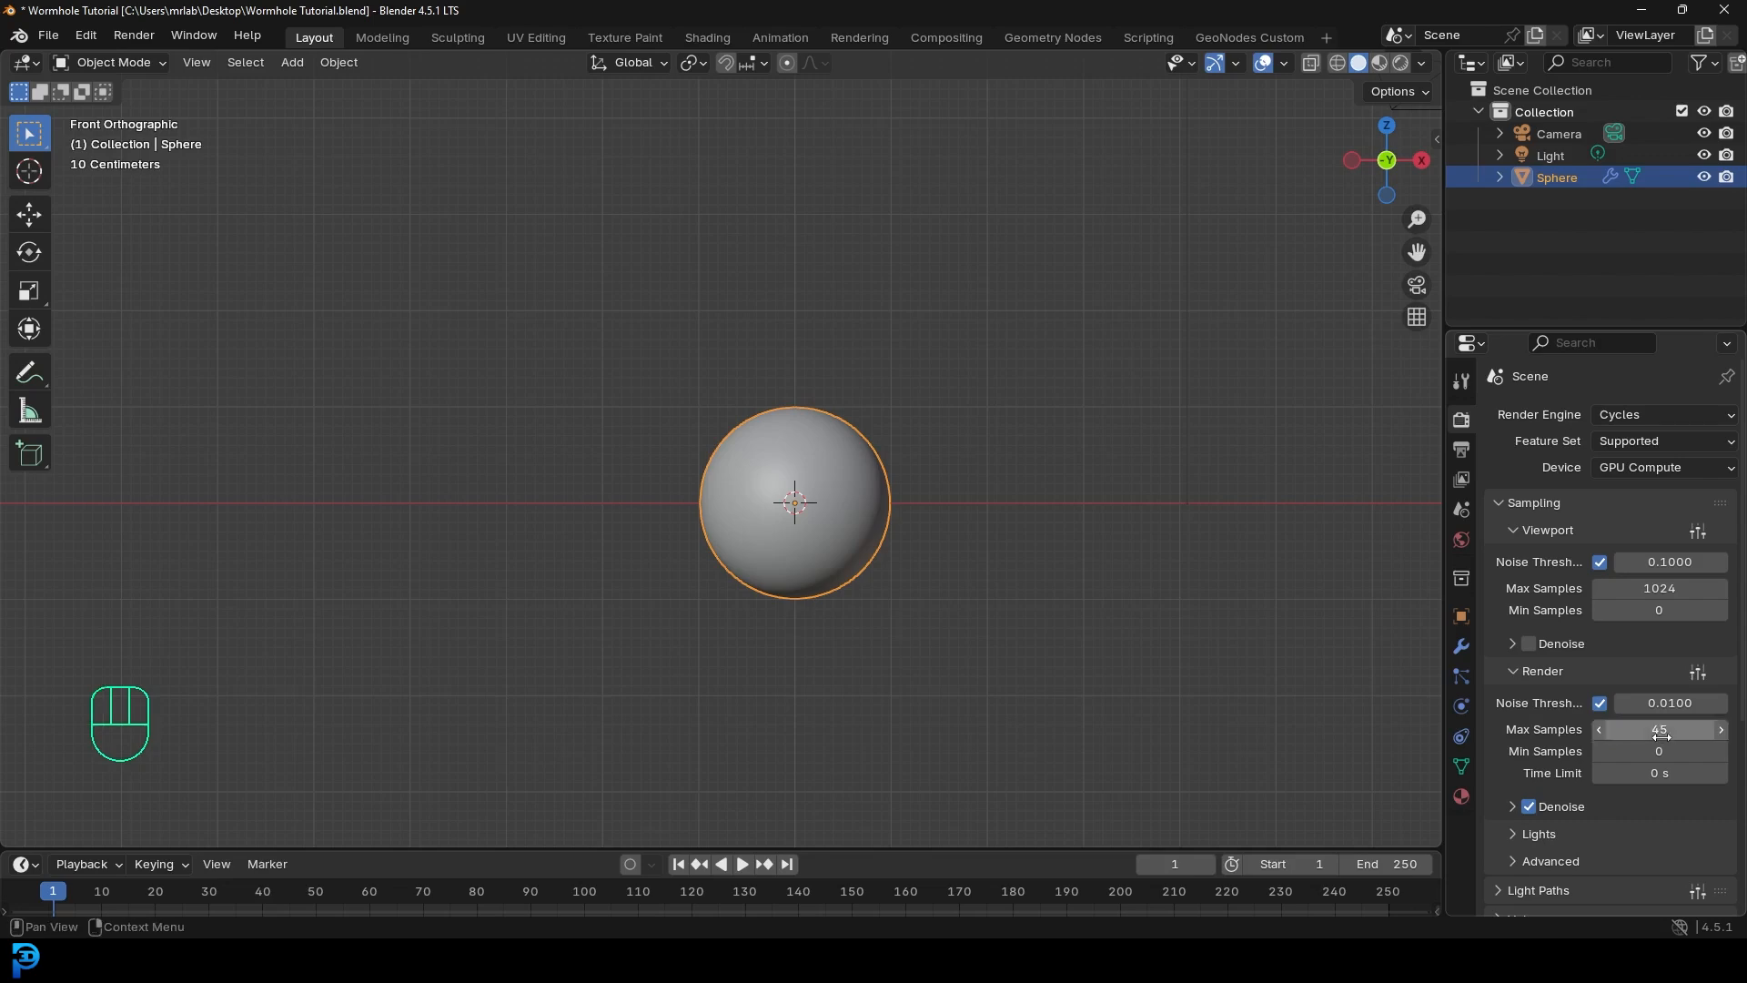
left_click(1527, 816)
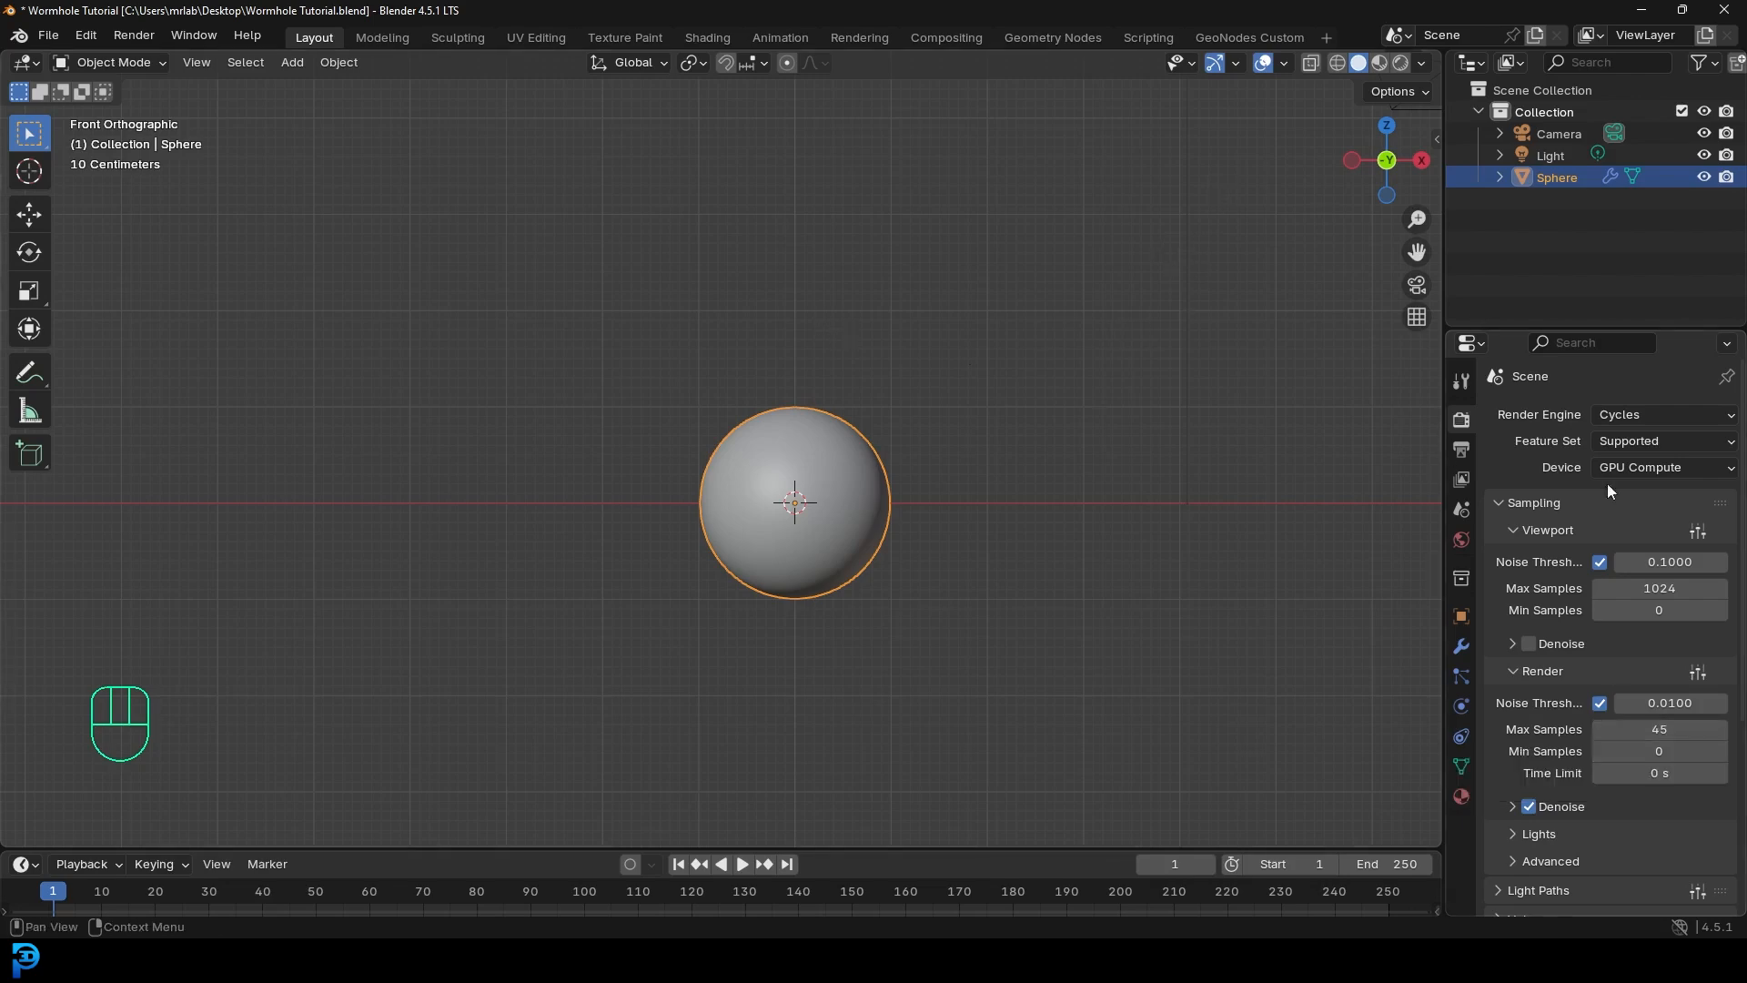
left_click(1461, 541)
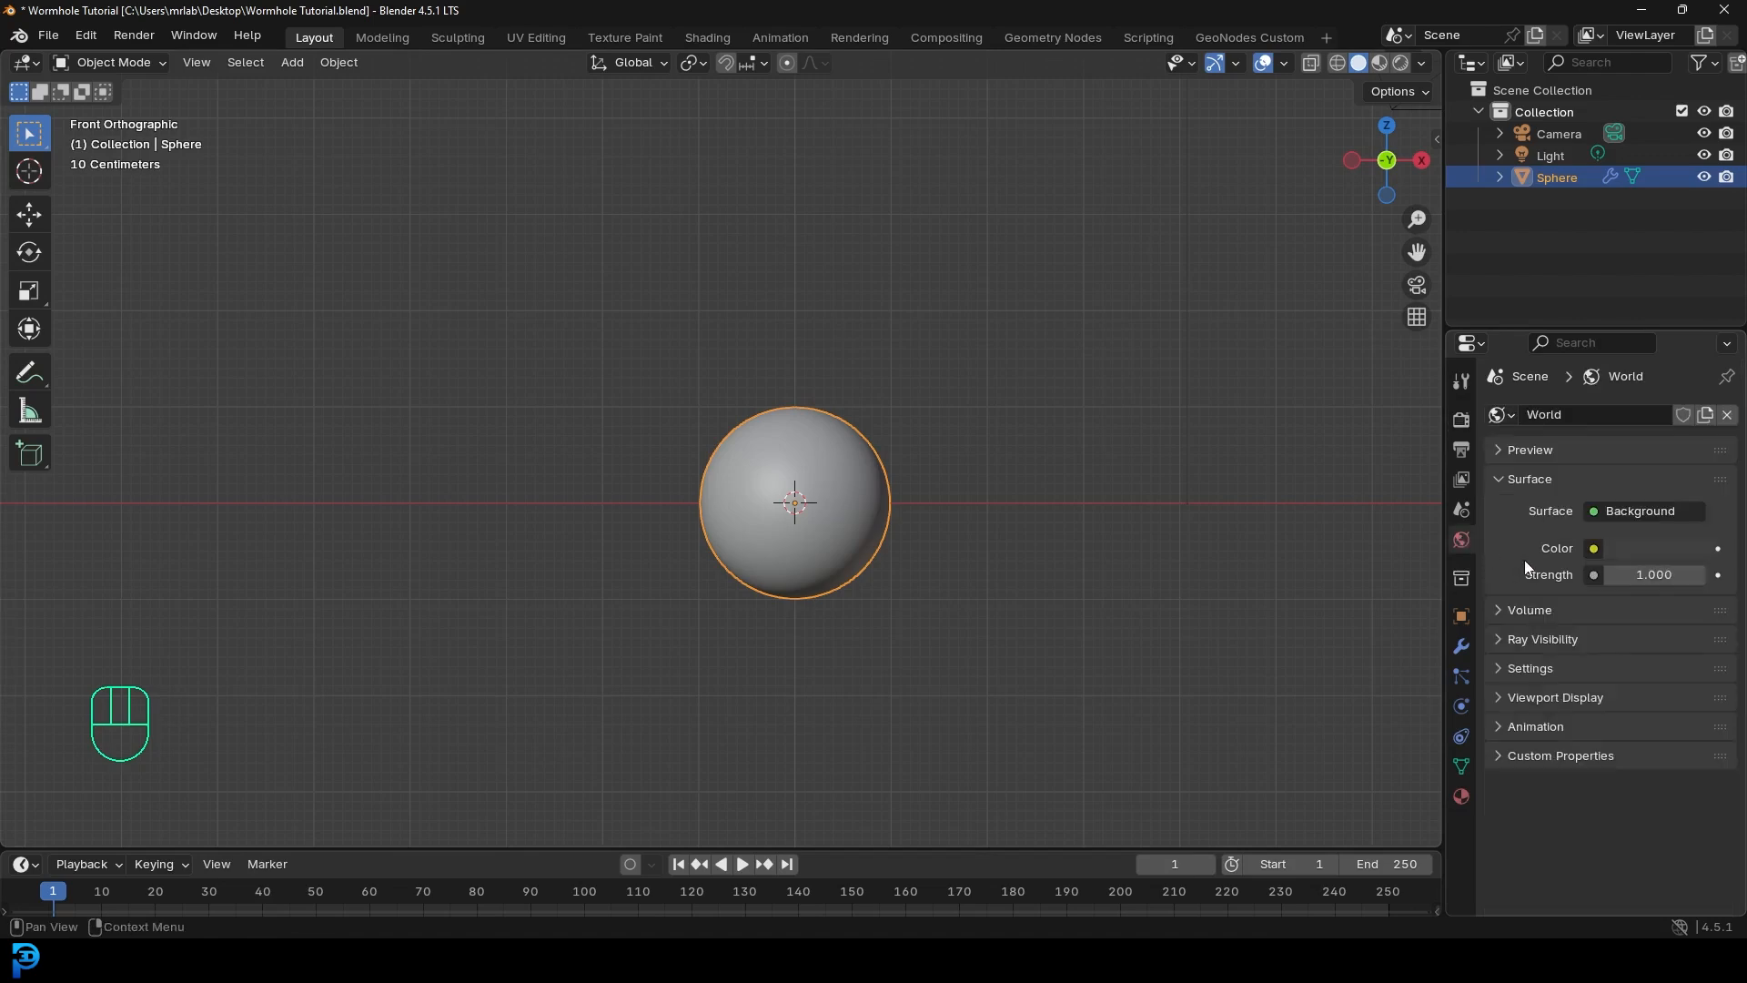
- Drive the World colour with an Environment Texture loading HDR_rich_multi_nebulae_2.hdr from Downloads
left_click(1594, 549)
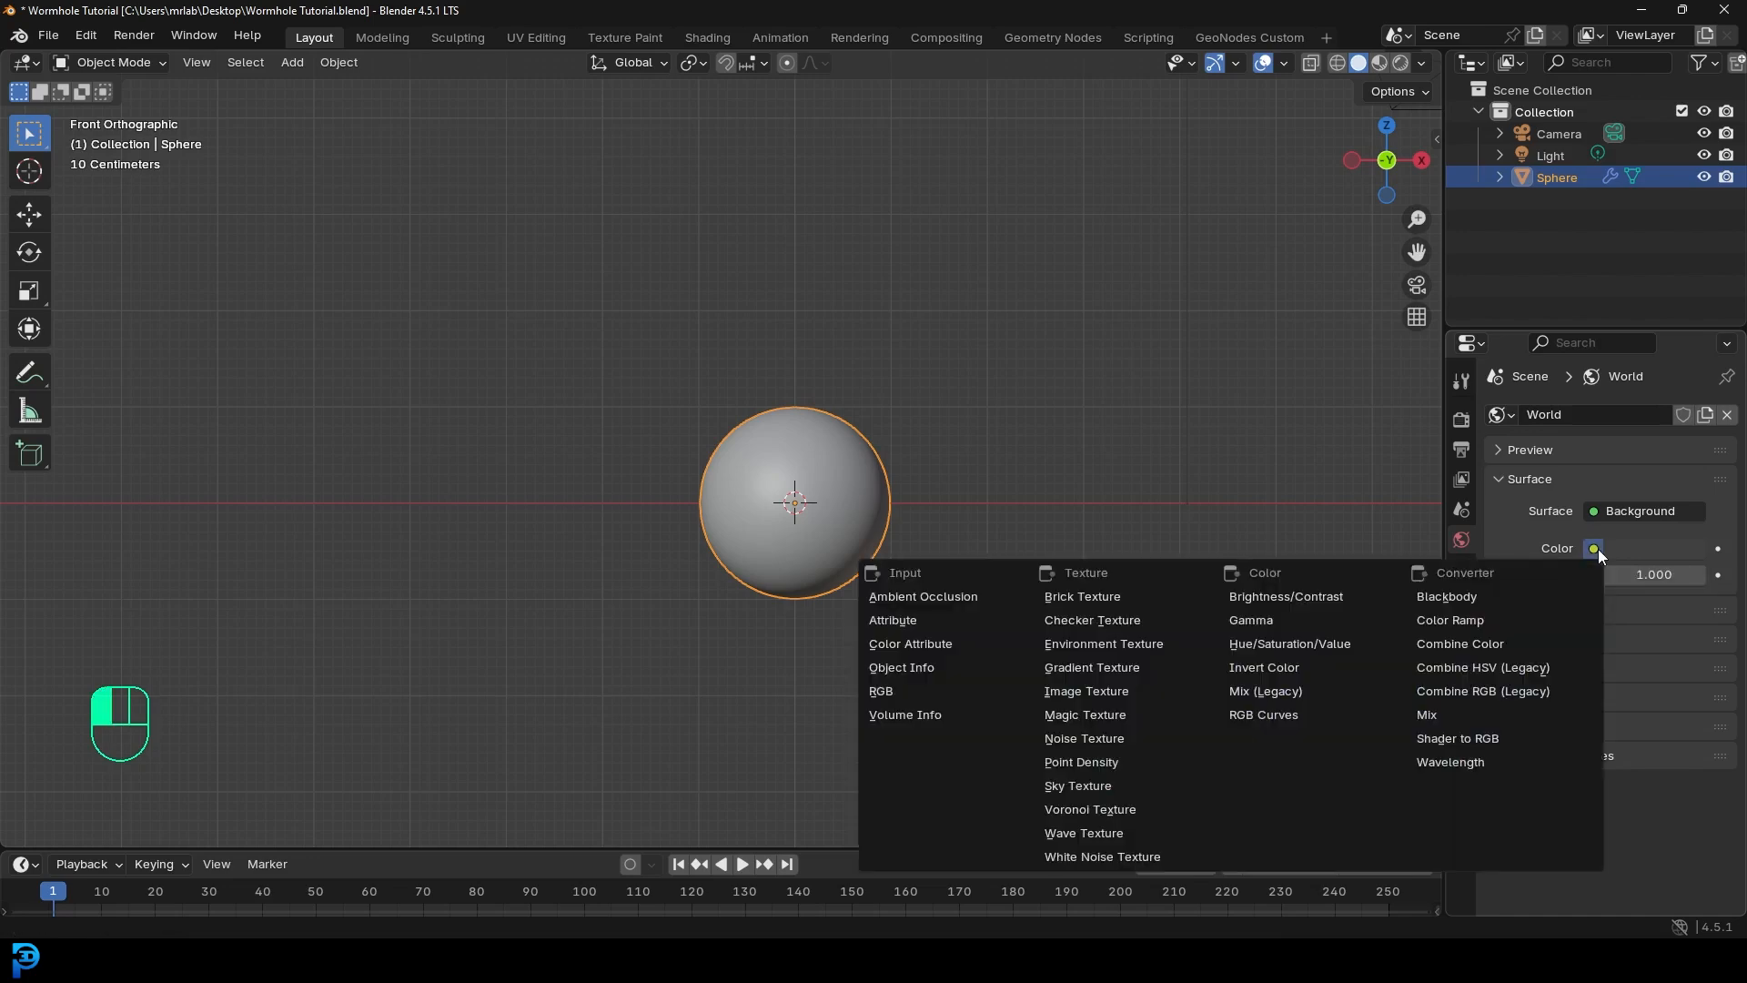
left_click(1149, 646)
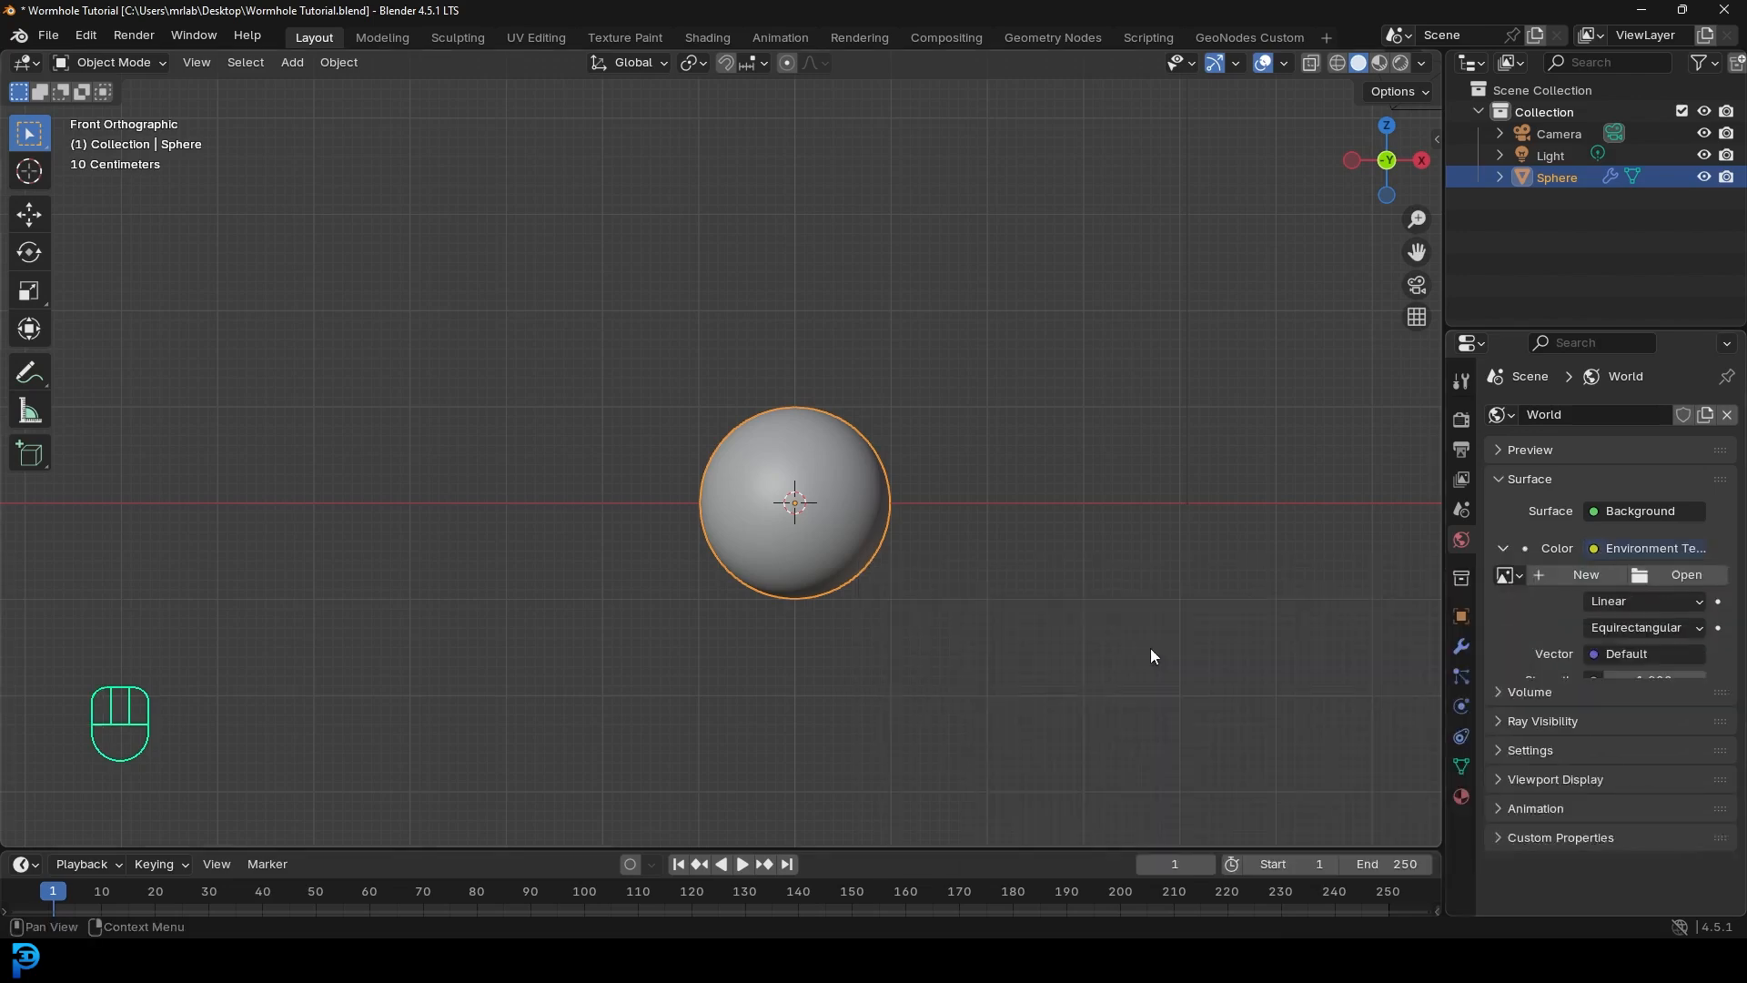
left_click(1686, 575)
left_click(425, 466)
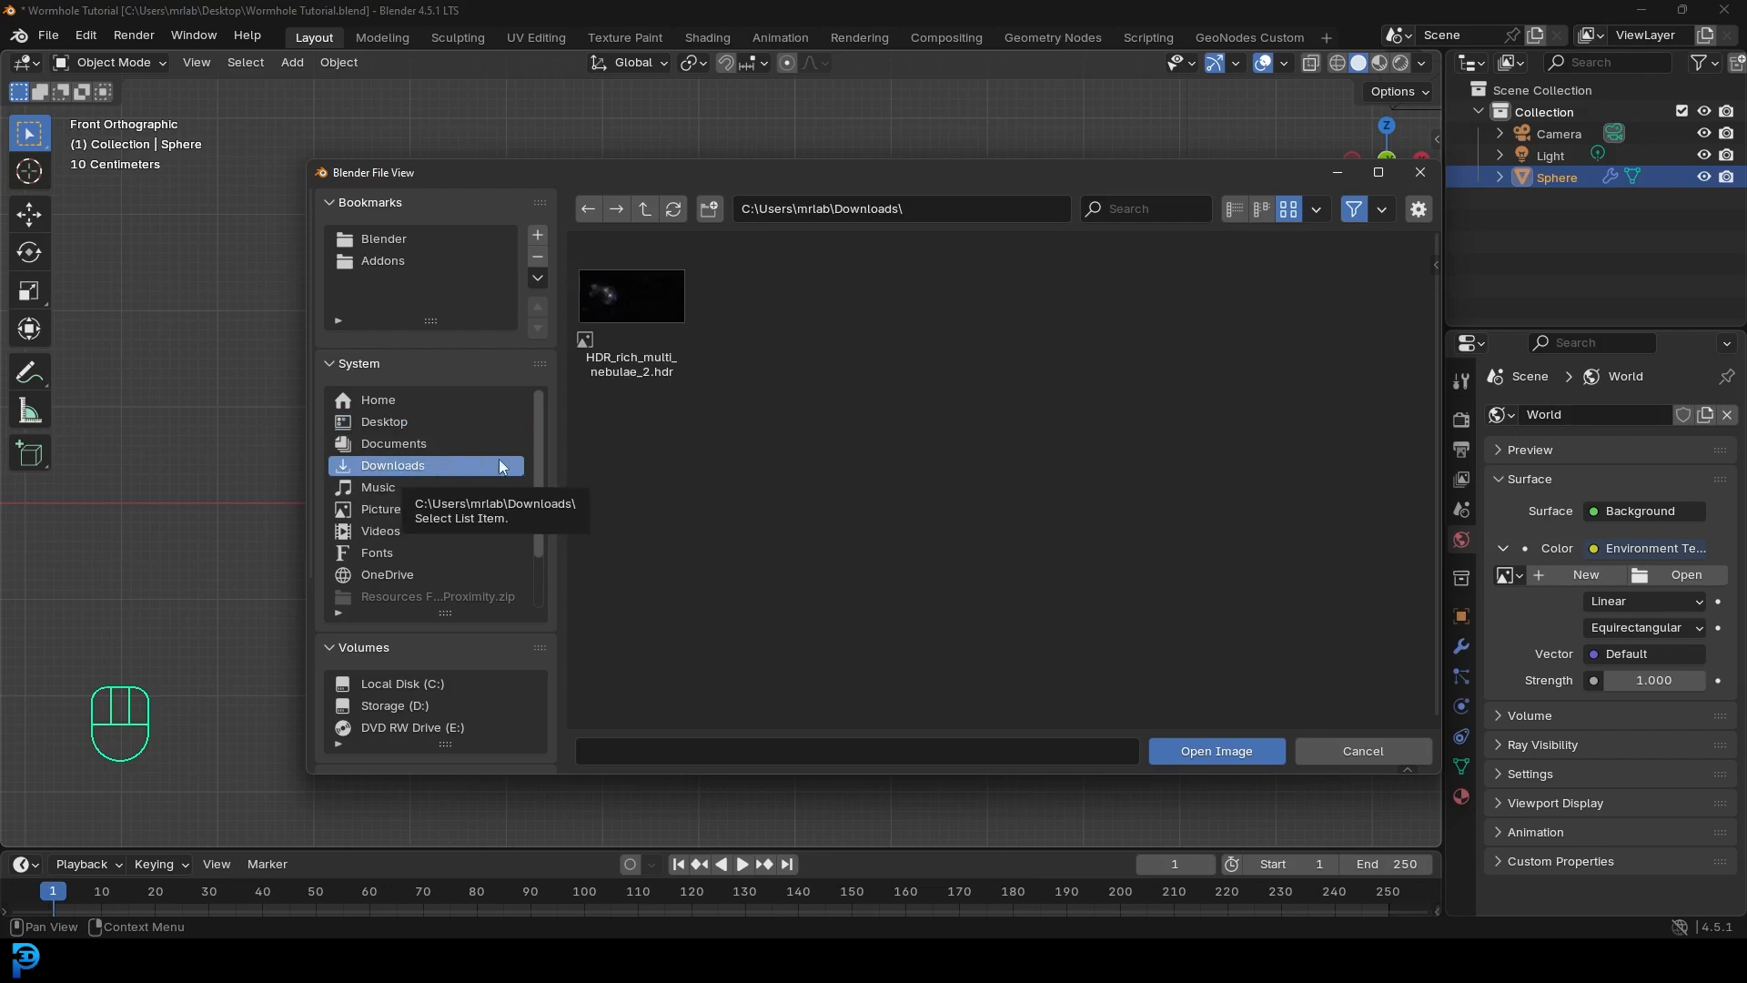
left_click(637, 296)
left_click(1198, 750)
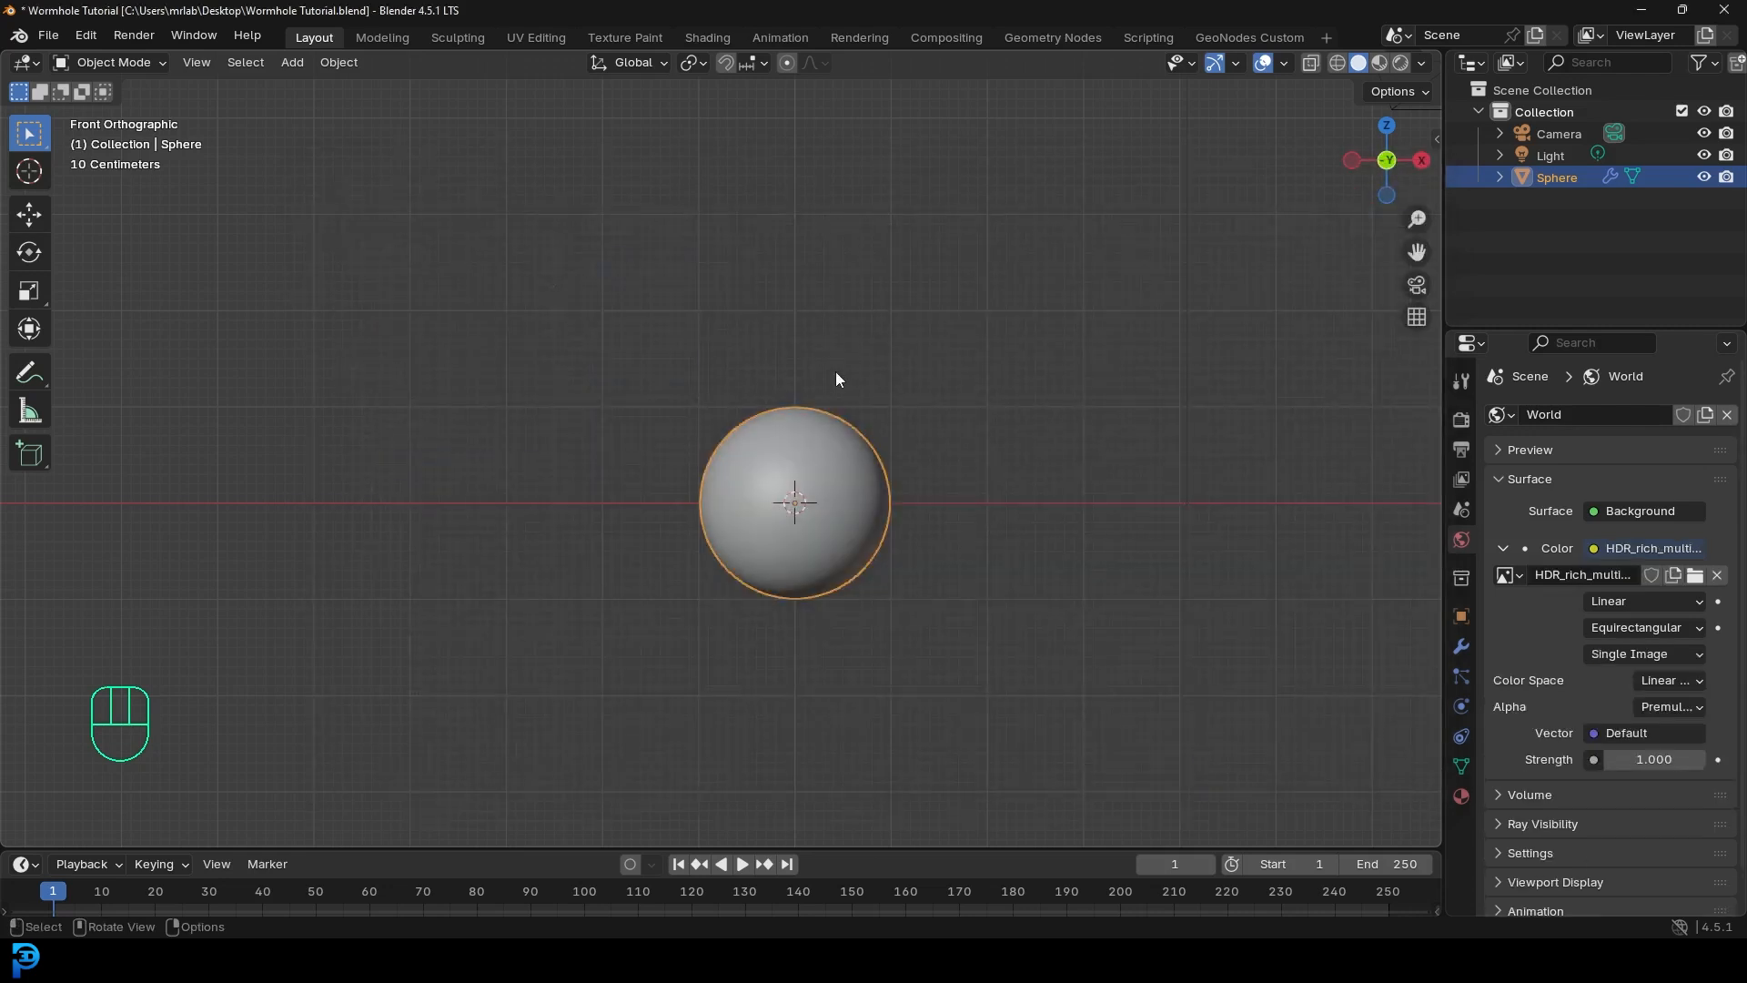
- Preview the scene rendered and raise the World background Strength to 2
key("z")
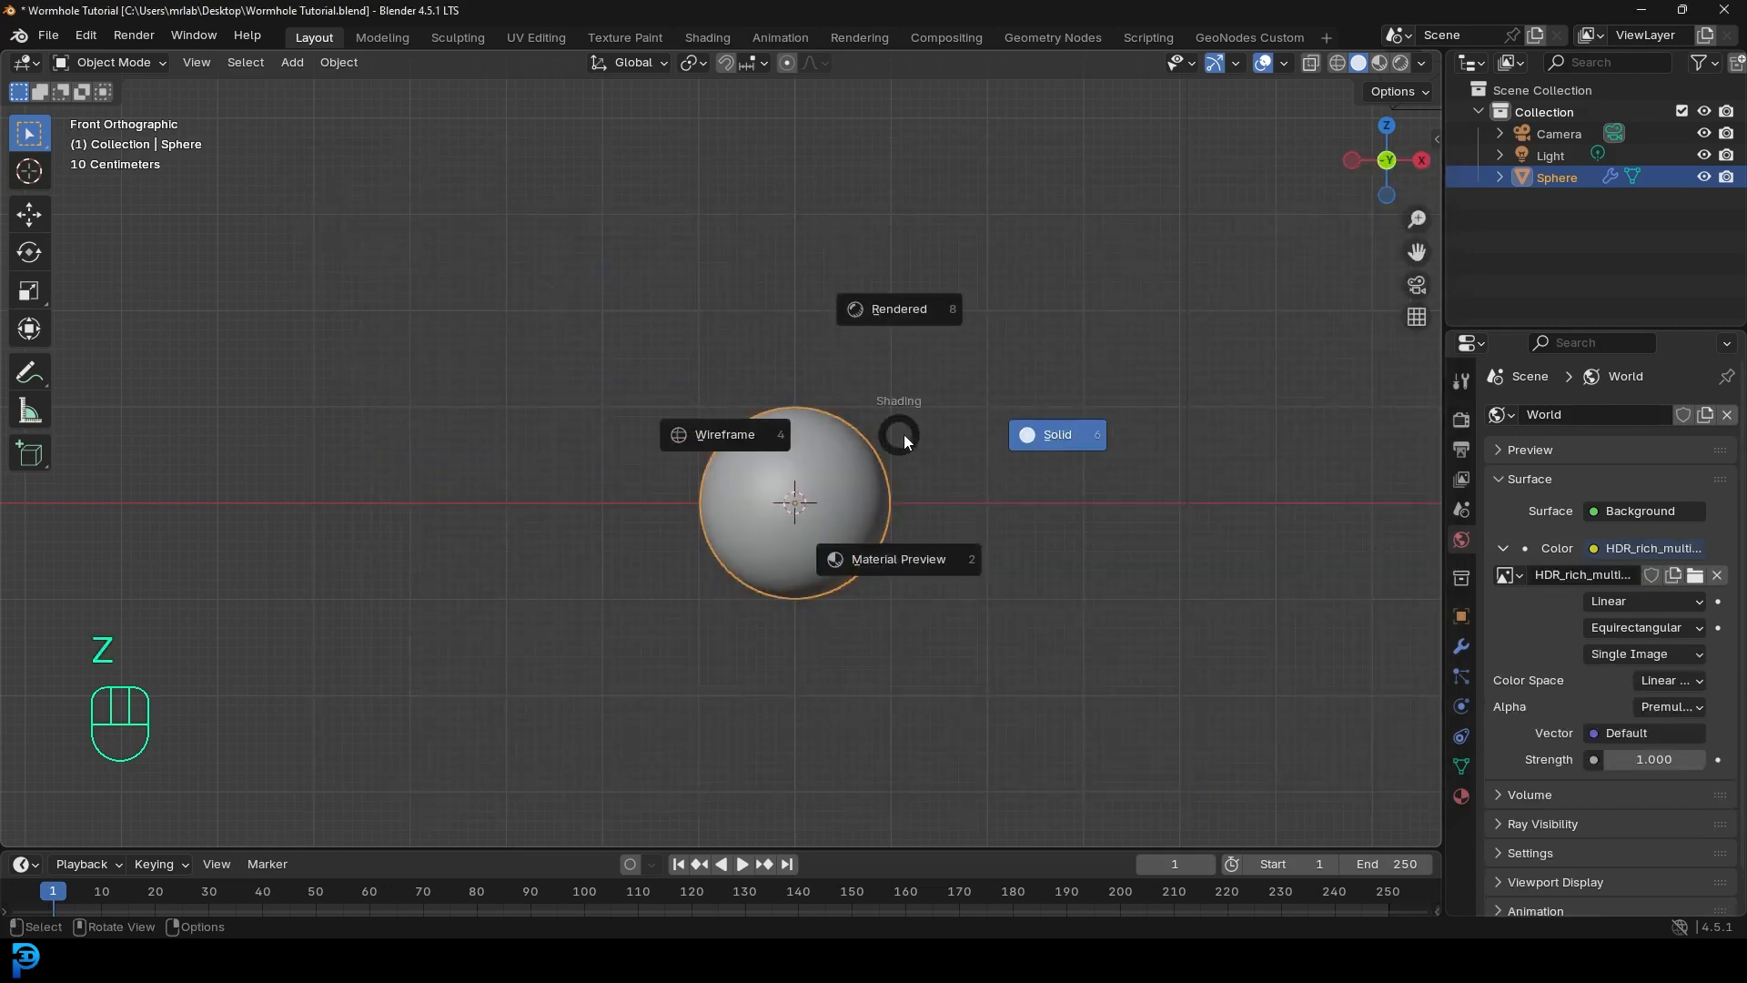
left_click(908, 310)
key("KP_1")
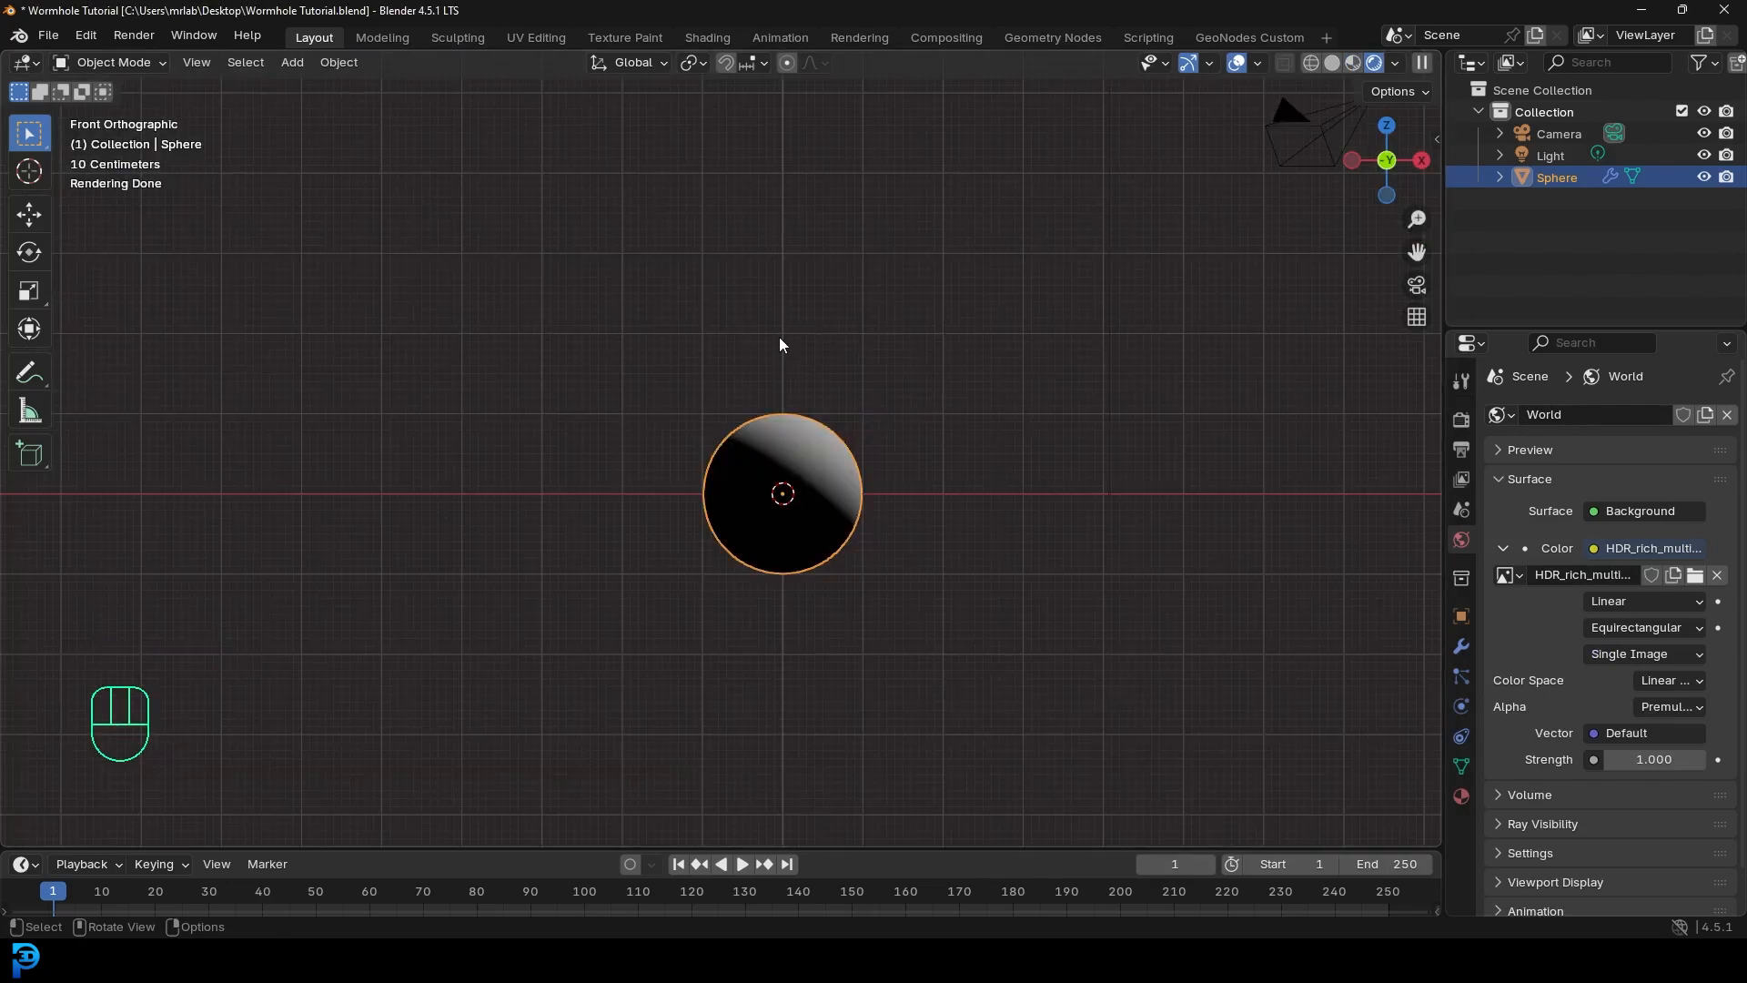
middle_click_drag(773, 346, 1210, 433)
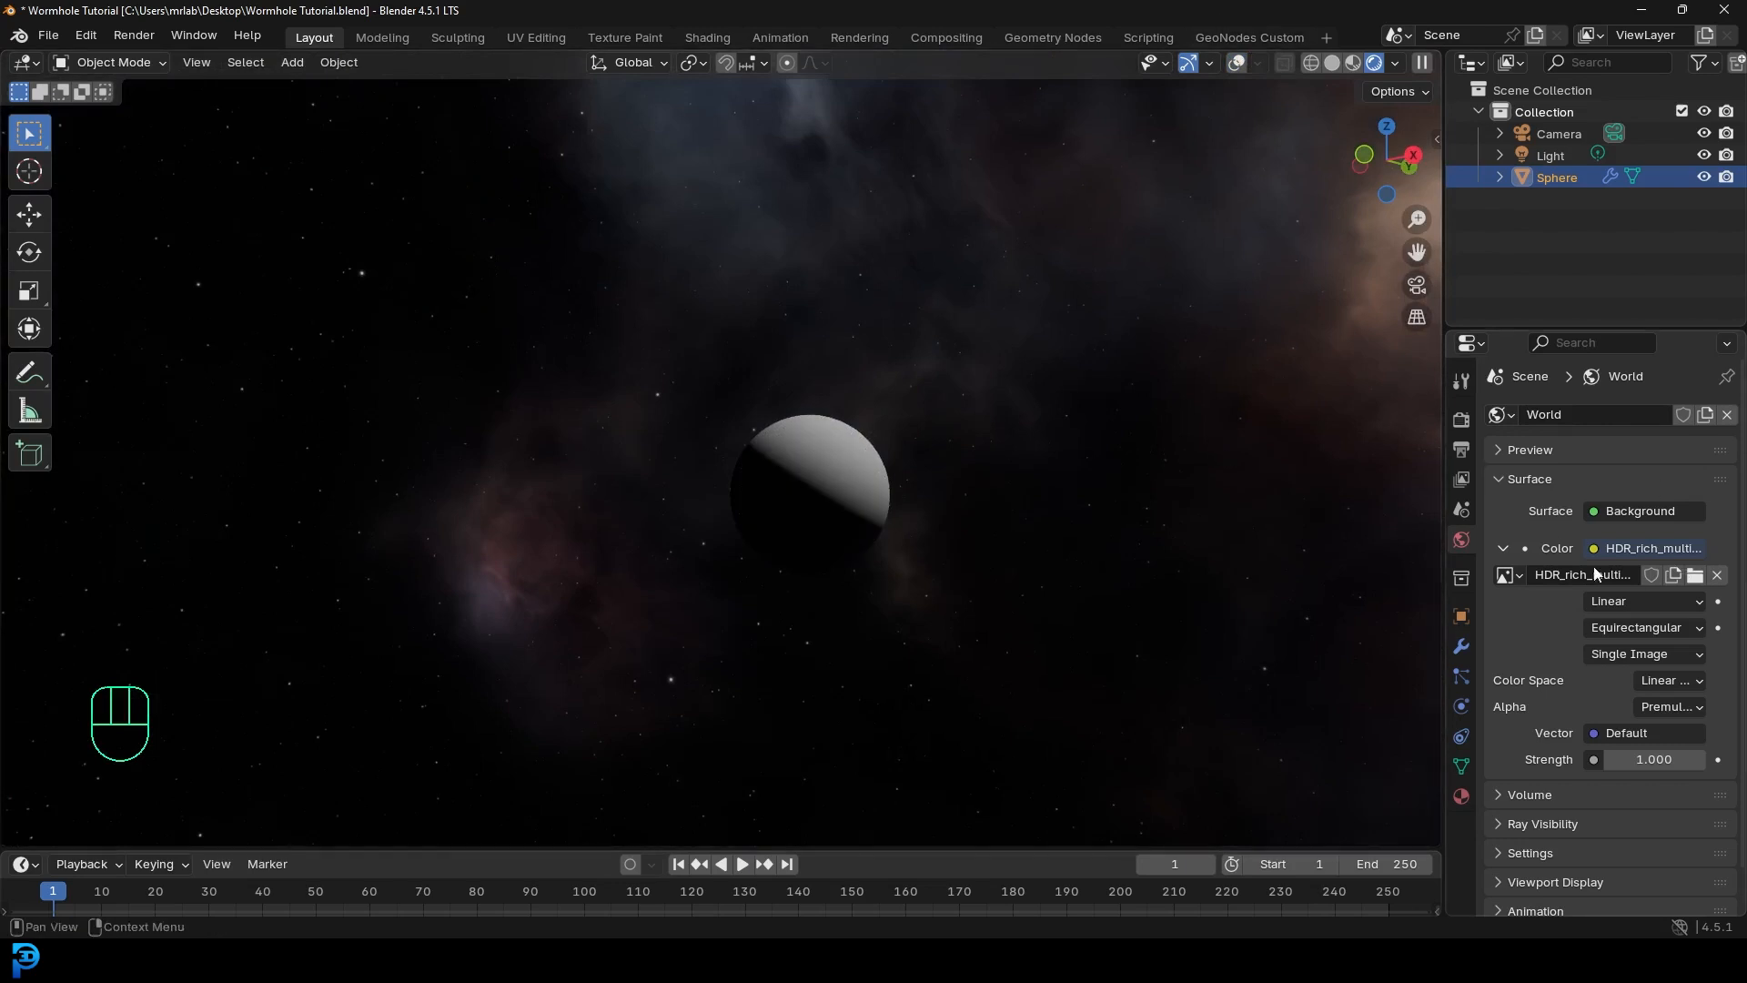
left_click(1689, 761)
type("2")
key("Return")
middle_click_drag(681, 315, 830, 359)
scroll(830, 367, "up", 3)
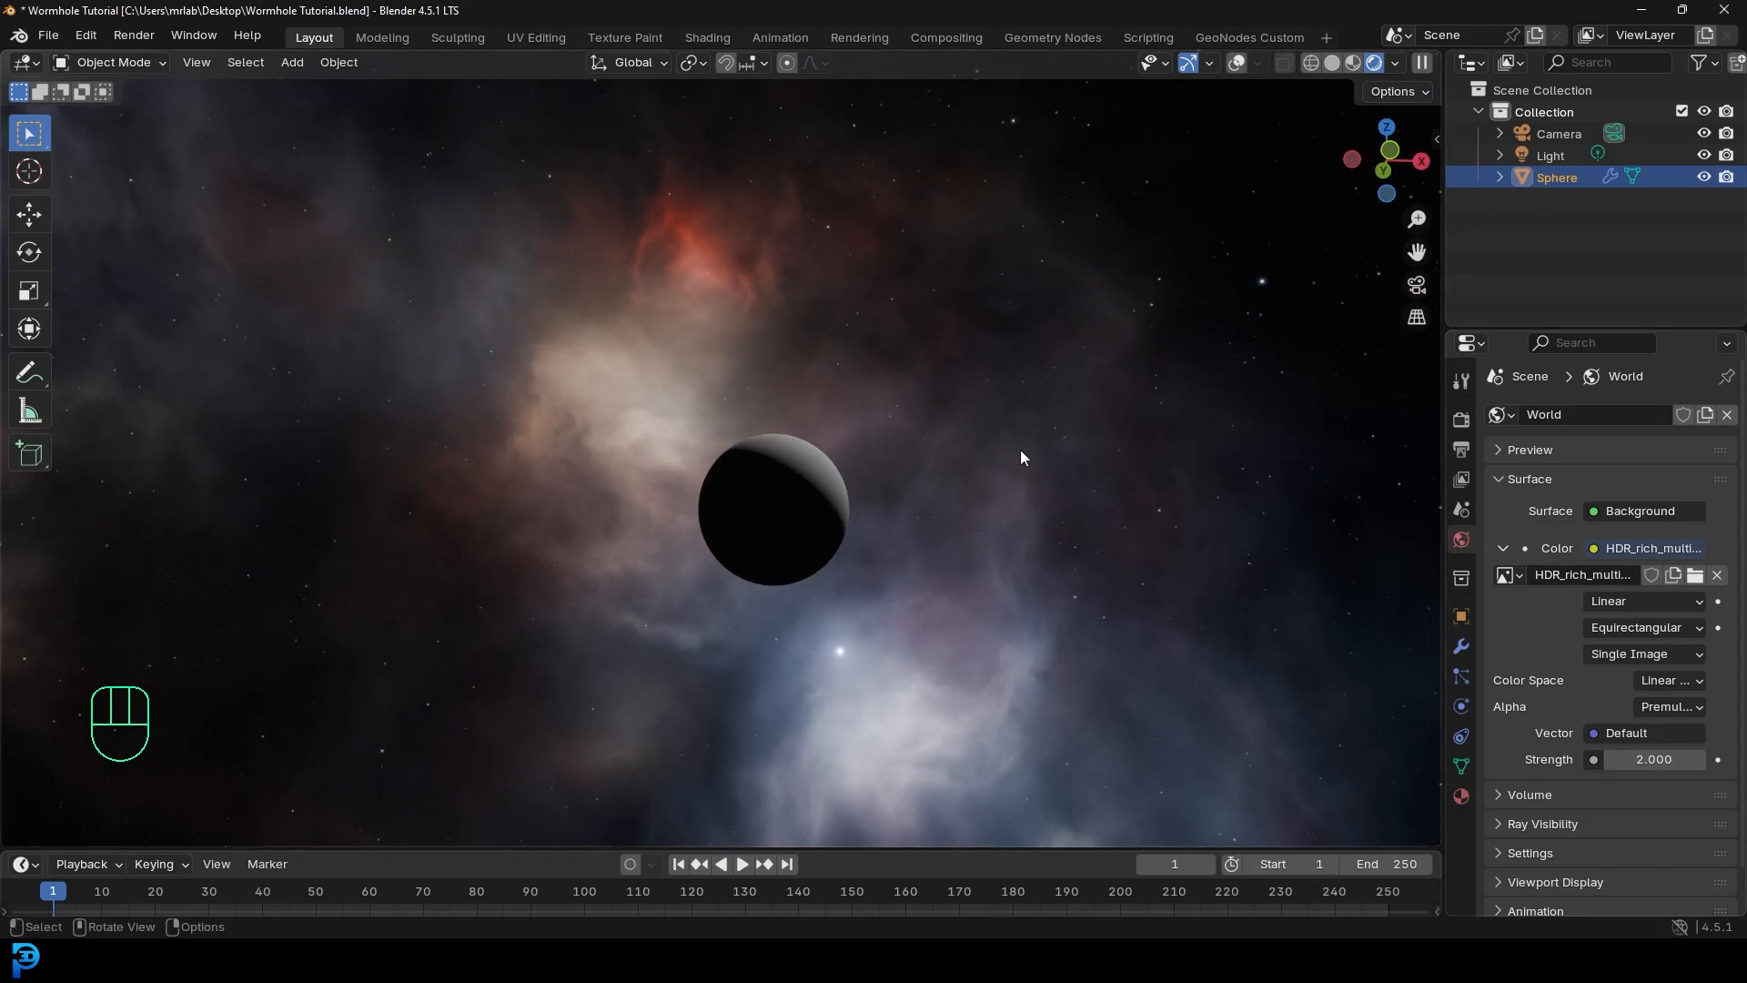
- Turn viewport overlays on and return the viewport to Solid shading
left_click(1236, 63)
middle_click_drag(1039, 292, 768, 435)
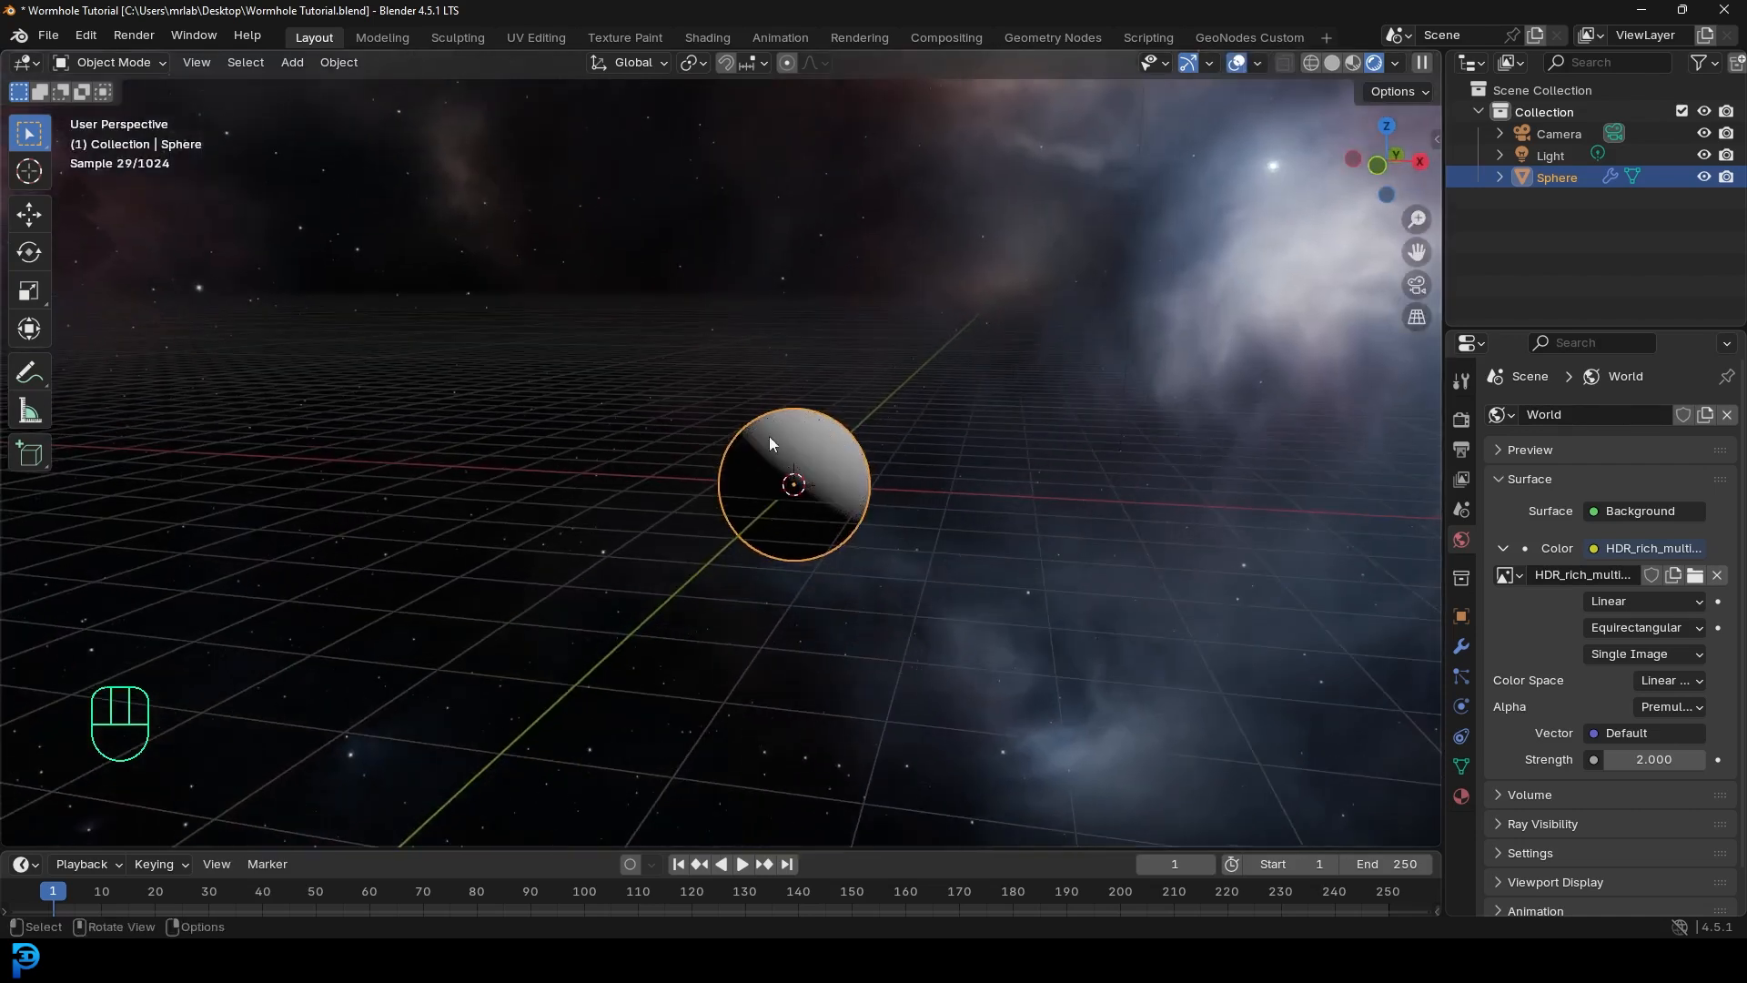
scroll(817, 429, "up", 3)
key("z")
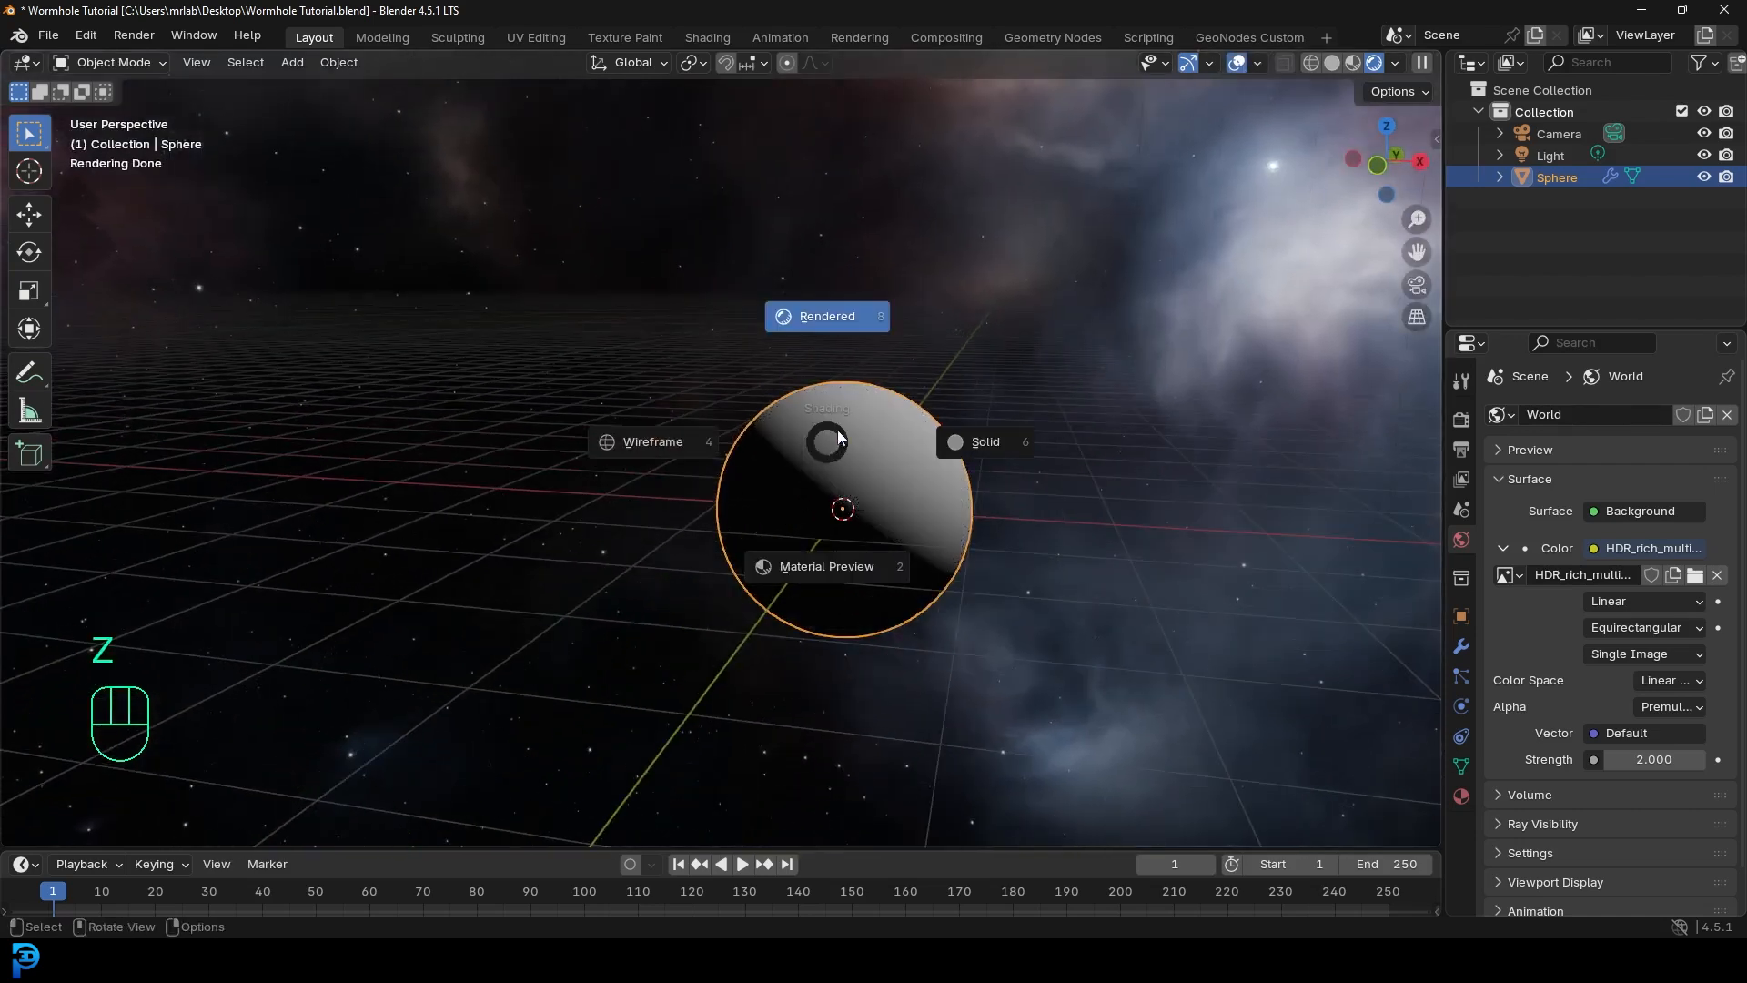
left_click(1018, 448)
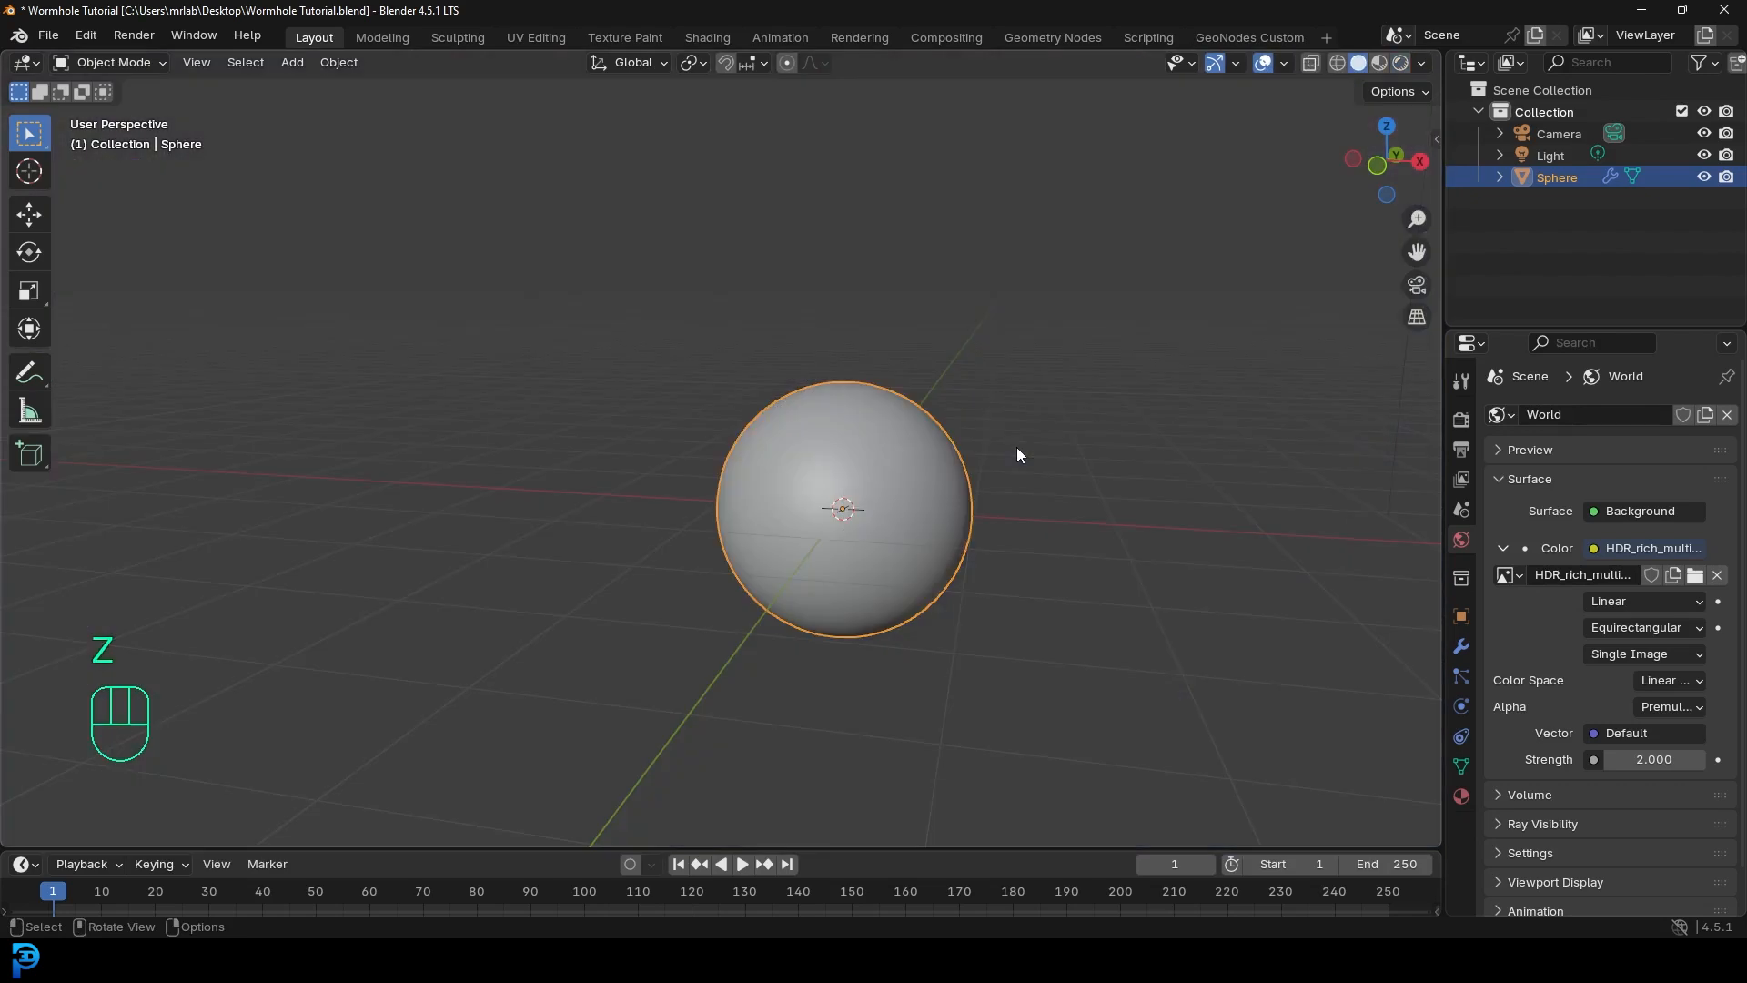
left_click(707, 37)
- Look through the camera with the viewport in Rendered shading
middle_click_drag(804, 257, 846, 337)
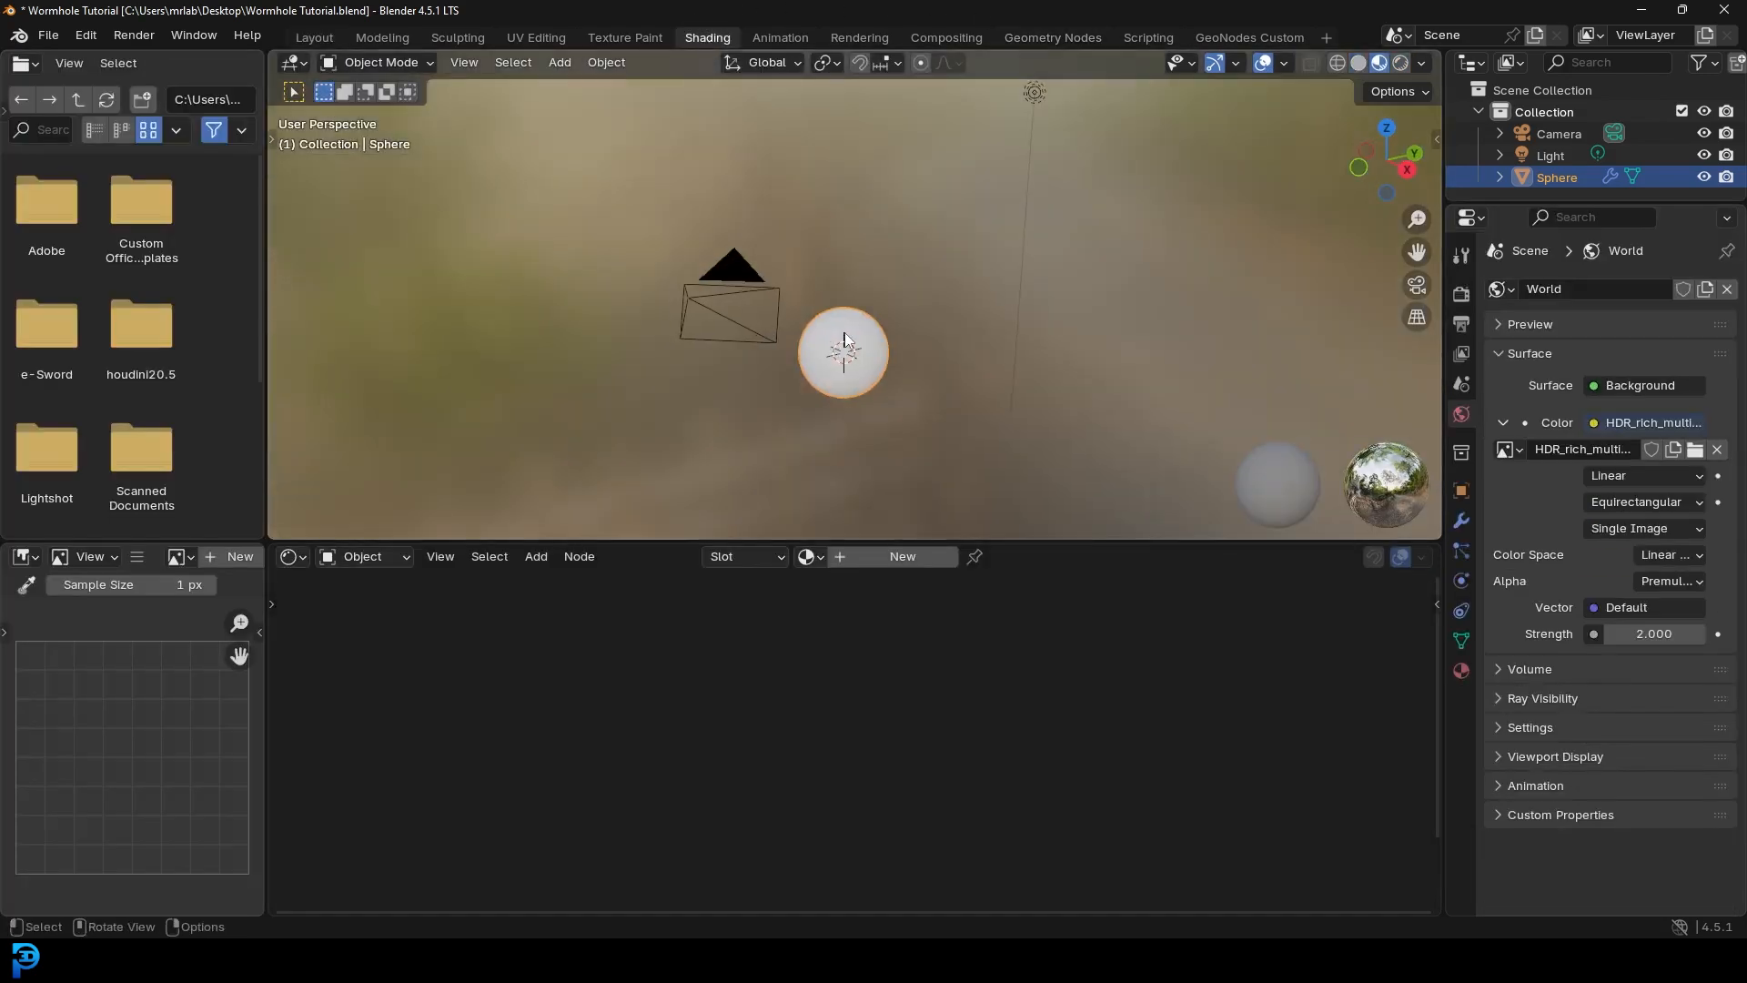
key("KP_0")
scroll(850, 332, "down", 3)
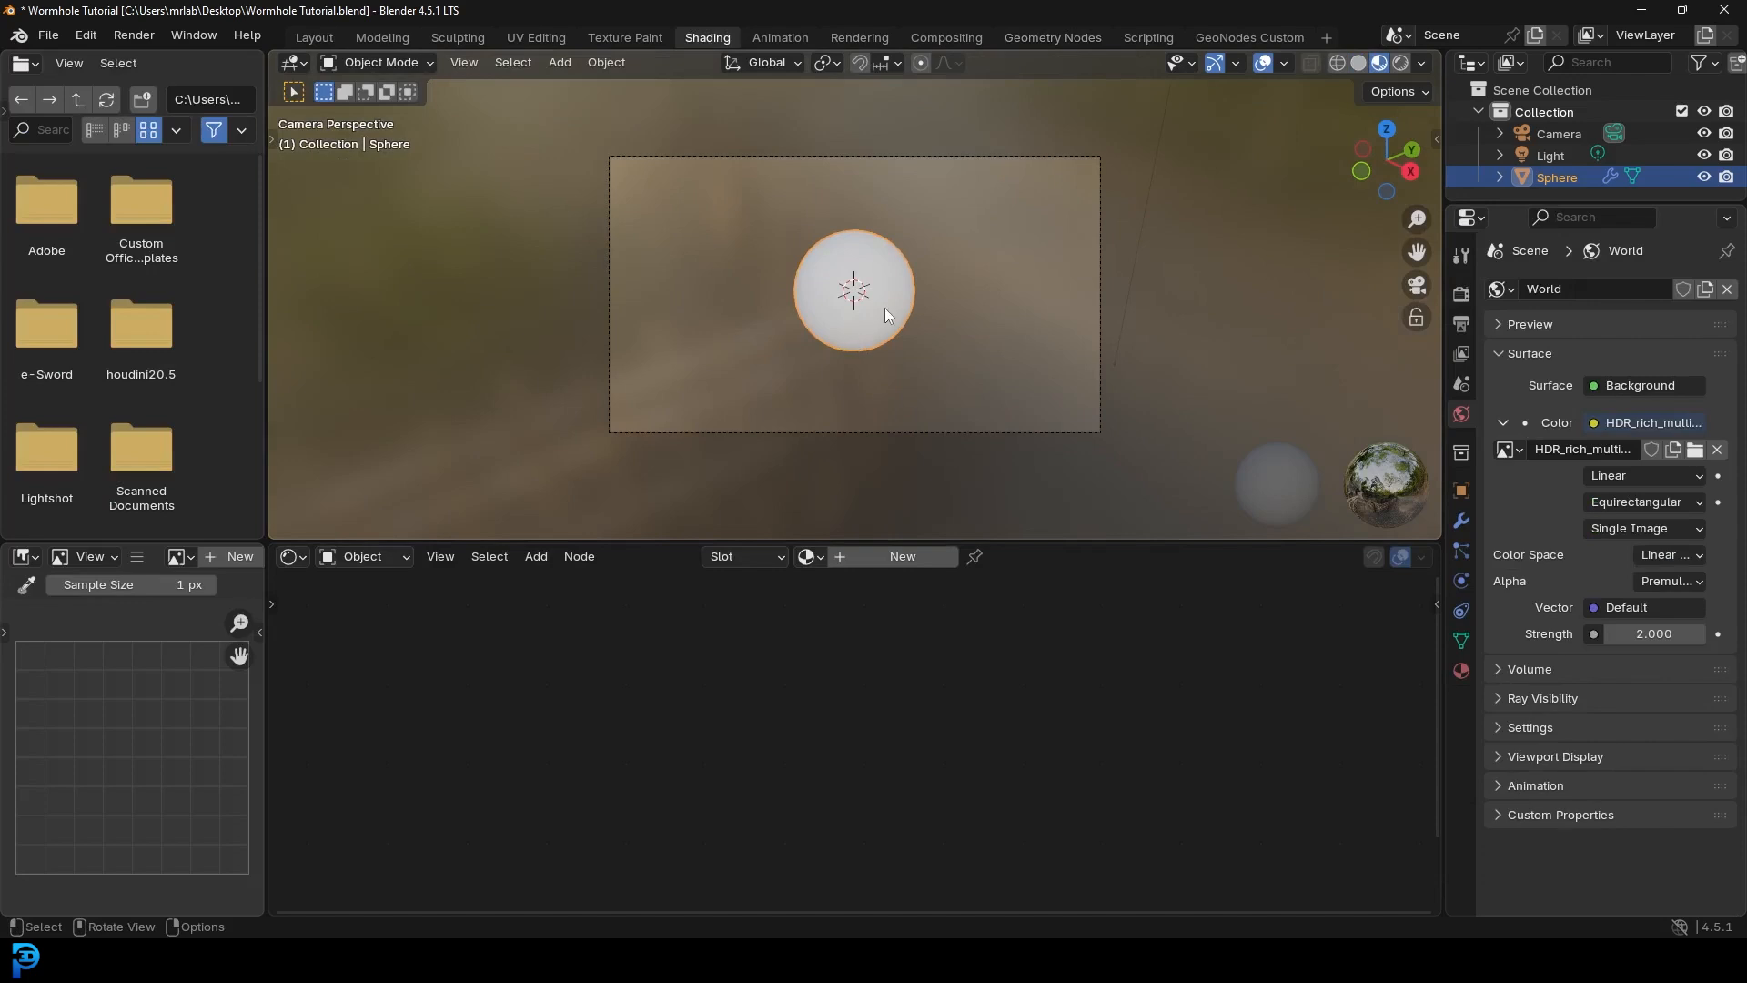
key("z")
left_click(876, 178)
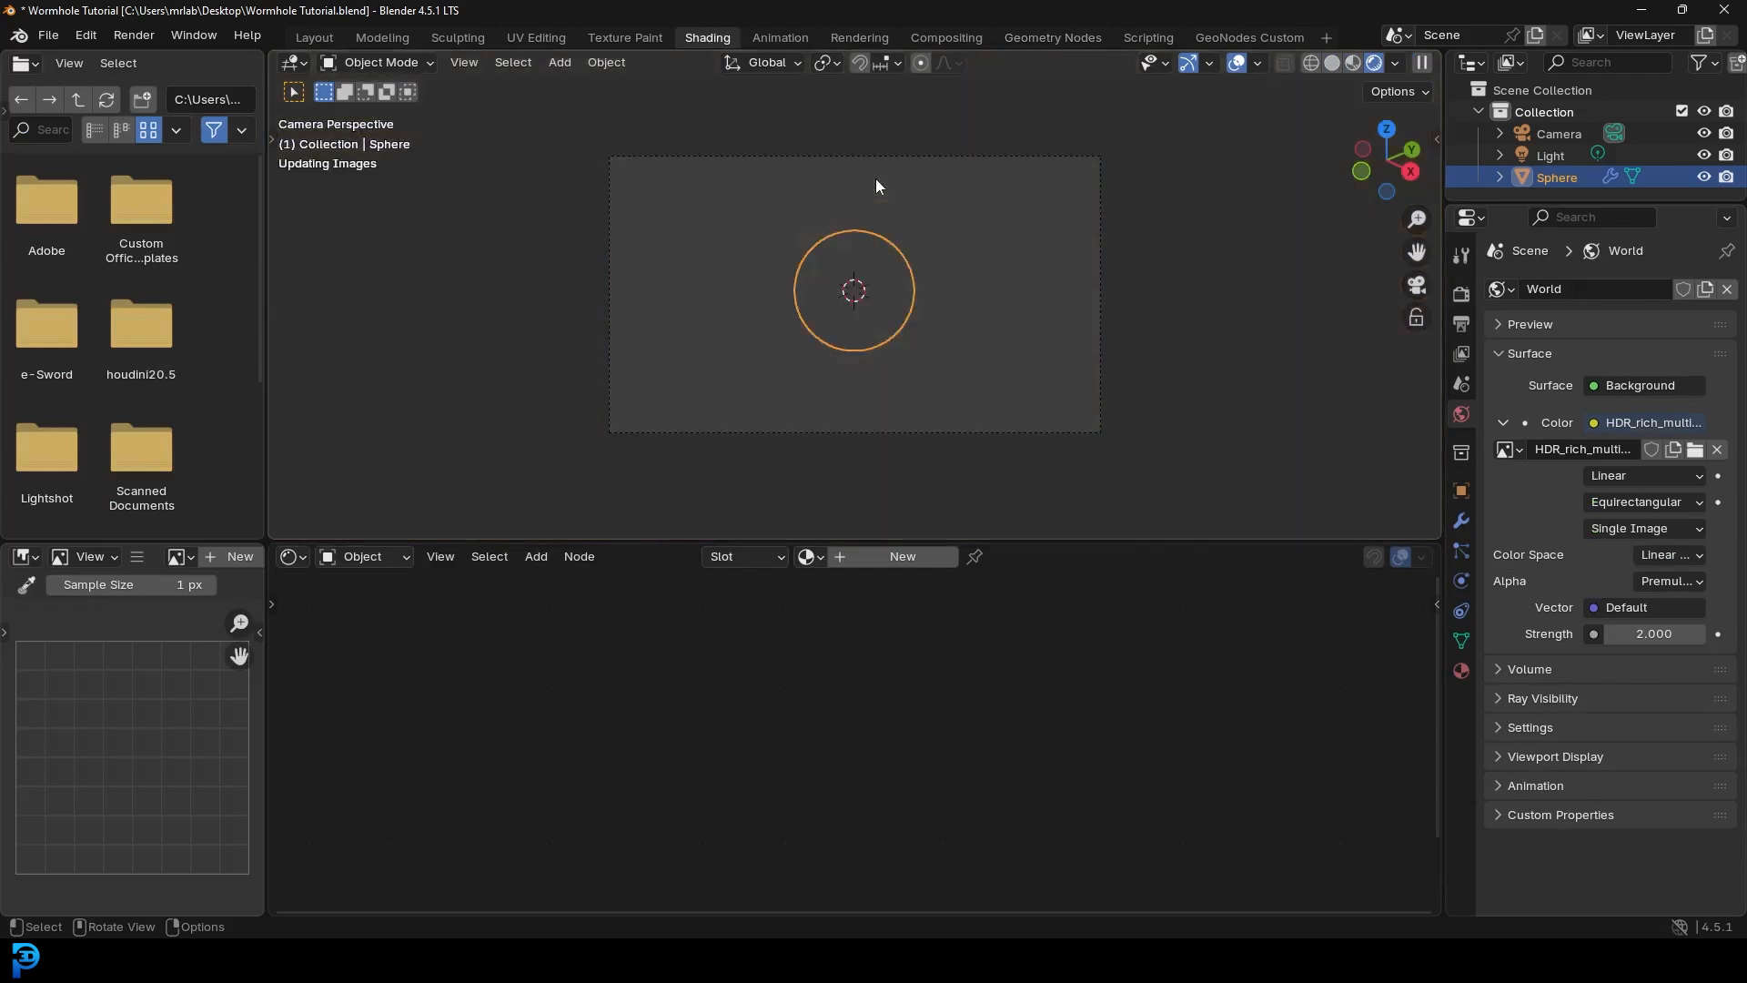
scroll(903, 209, "up", 1)
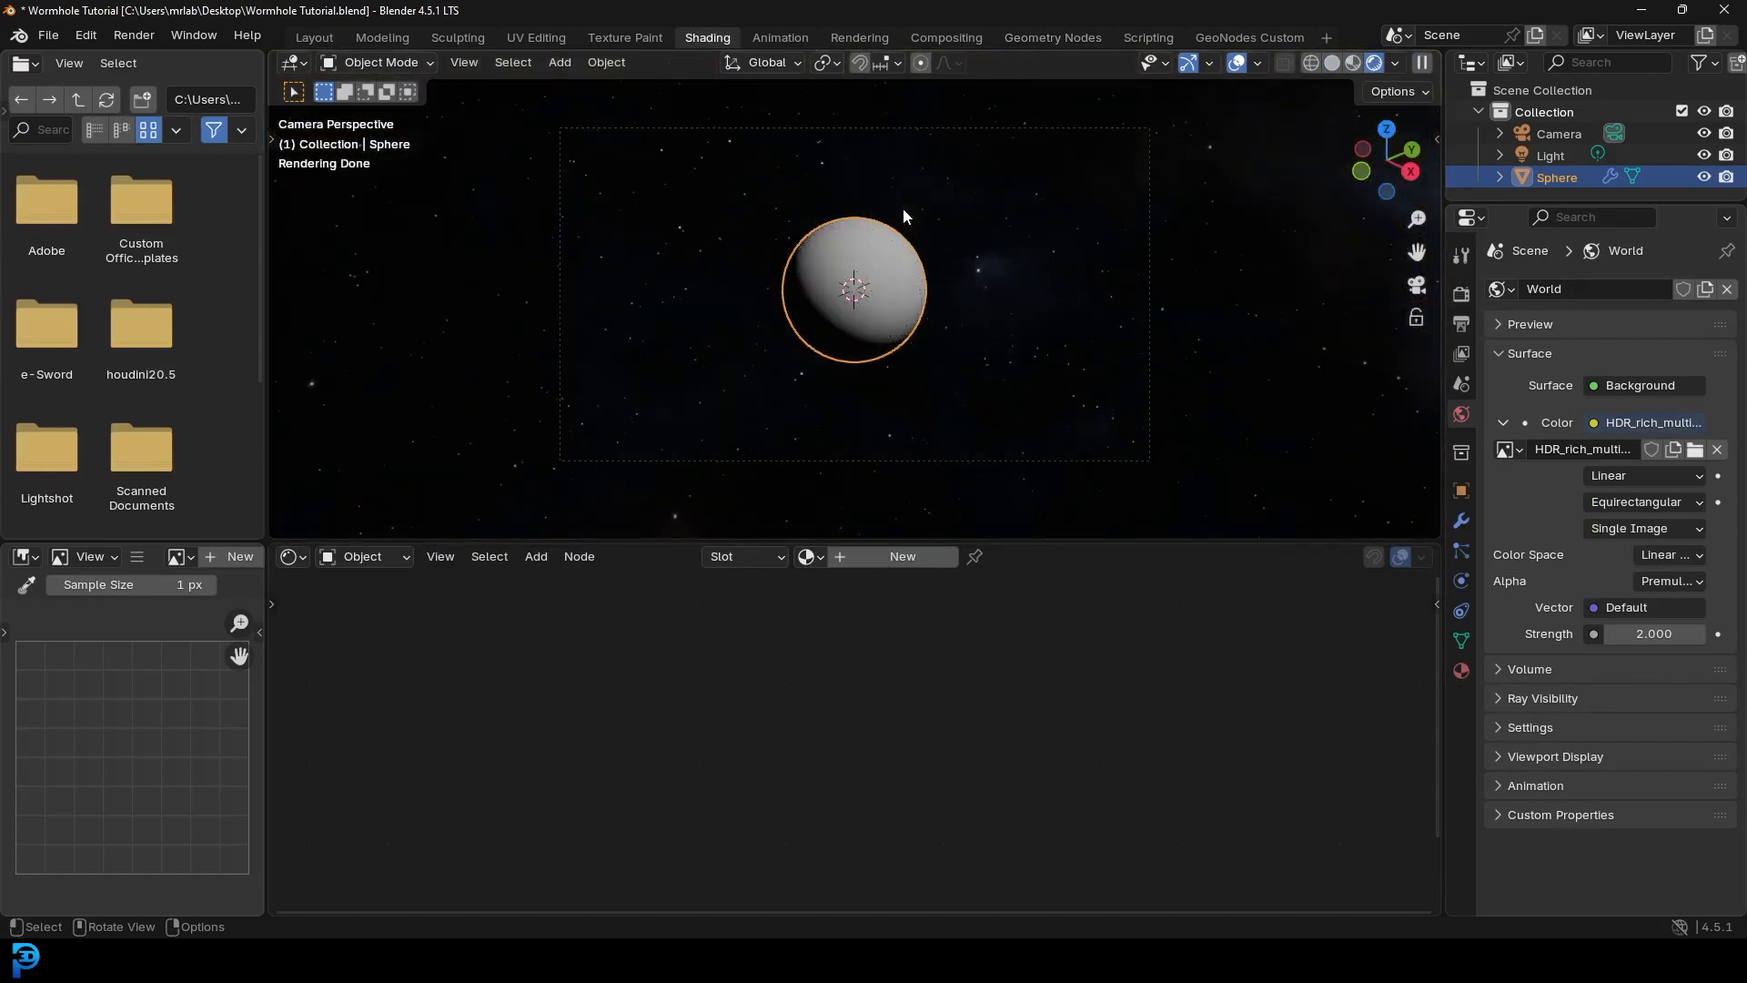
scroll(965, 251, "up", 2)
scroll(942, 246, "down", 2)
- Pivot on the 3D cursor and rotate the Camera around the sphere toward the bright nebula
left_click_drag(1587, 204, 1587, 284)
left_click(1558, 133)
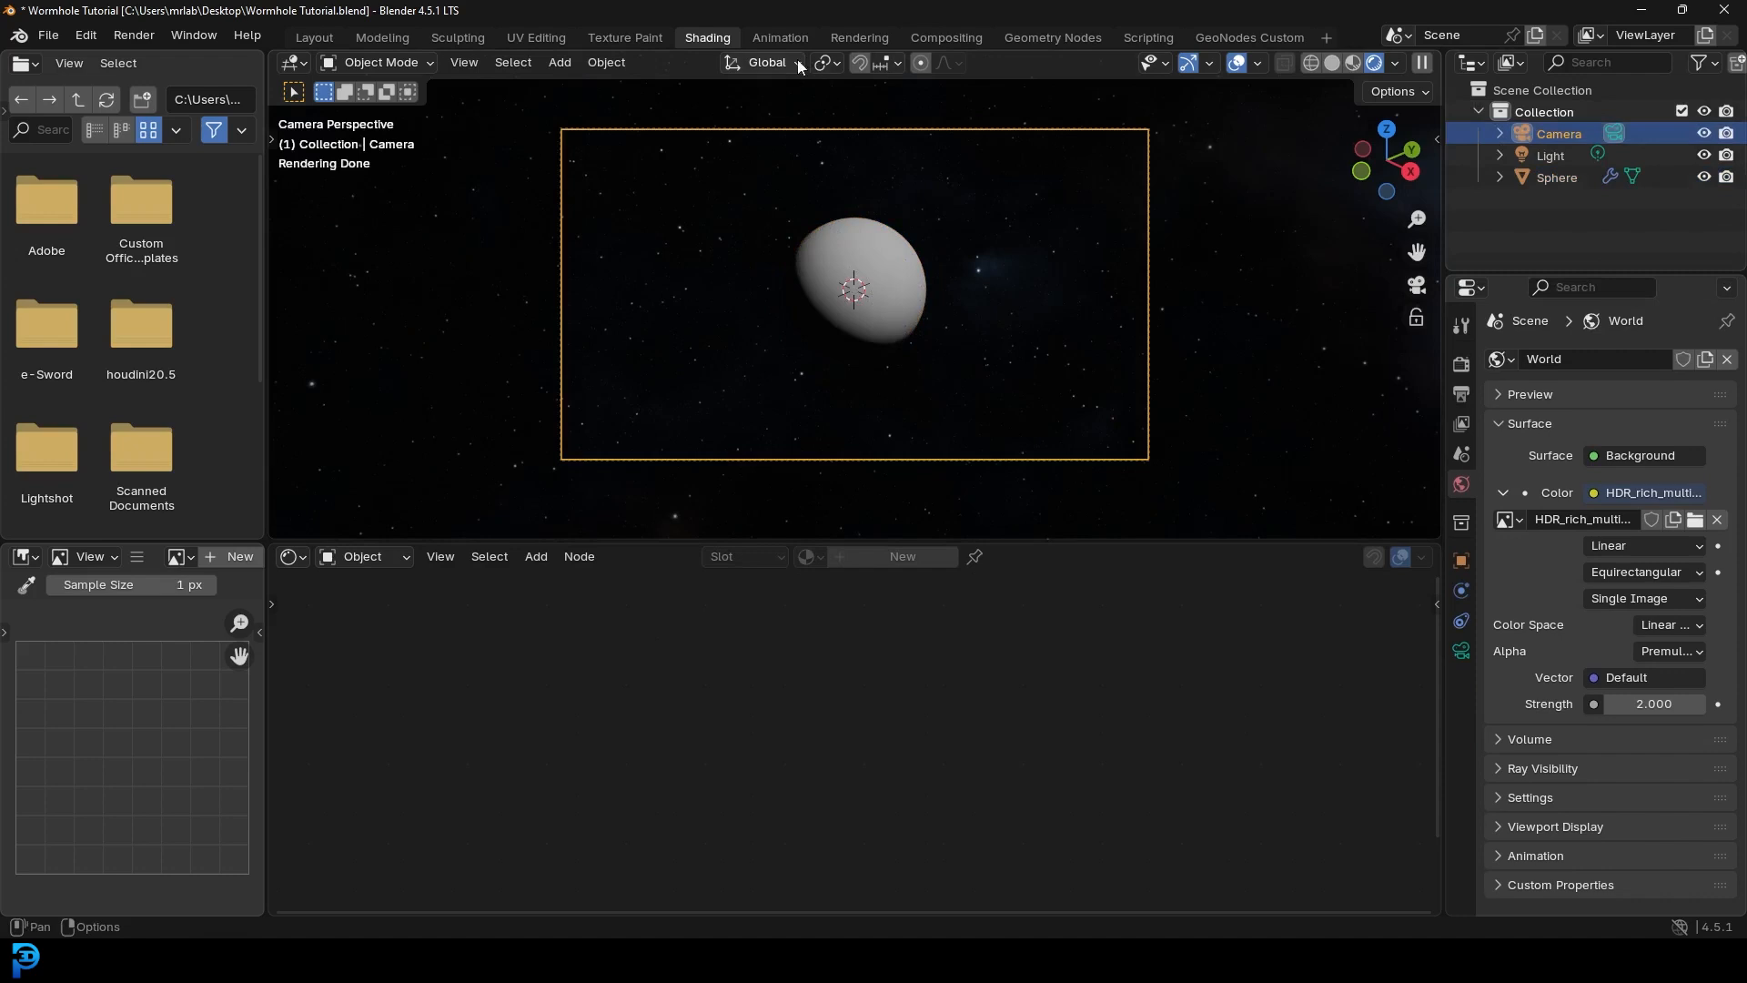
left_click(820, 62)
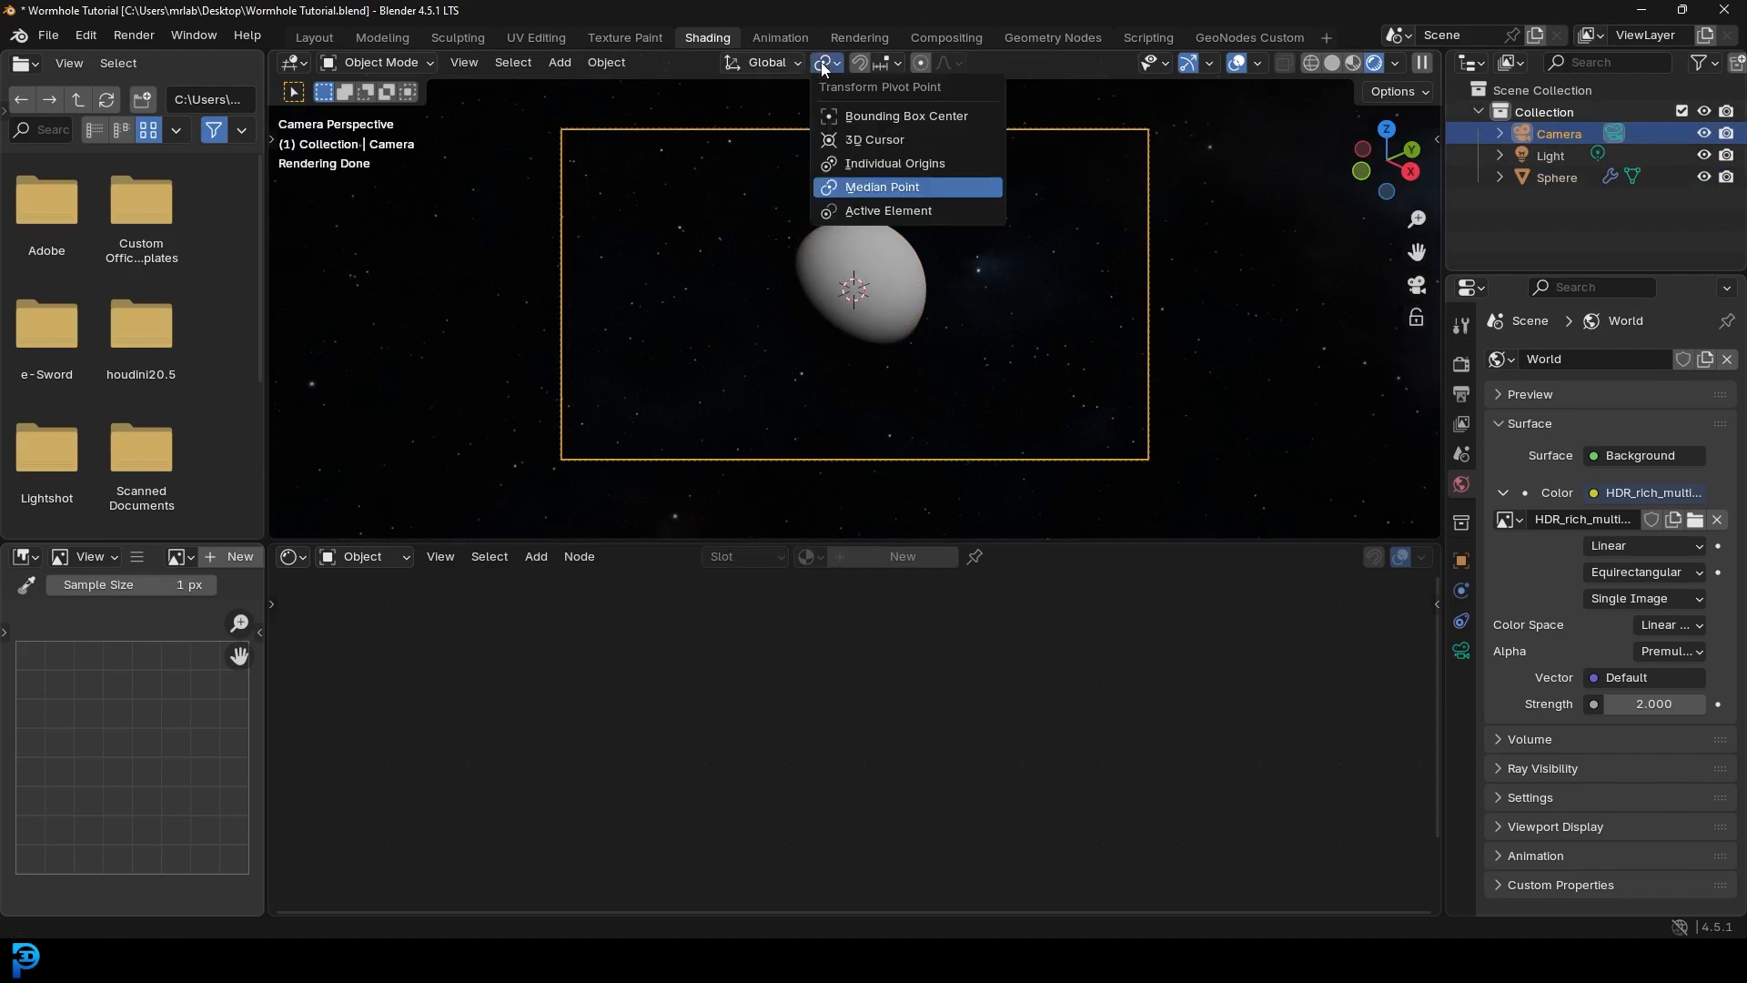
left_click(865, 140)
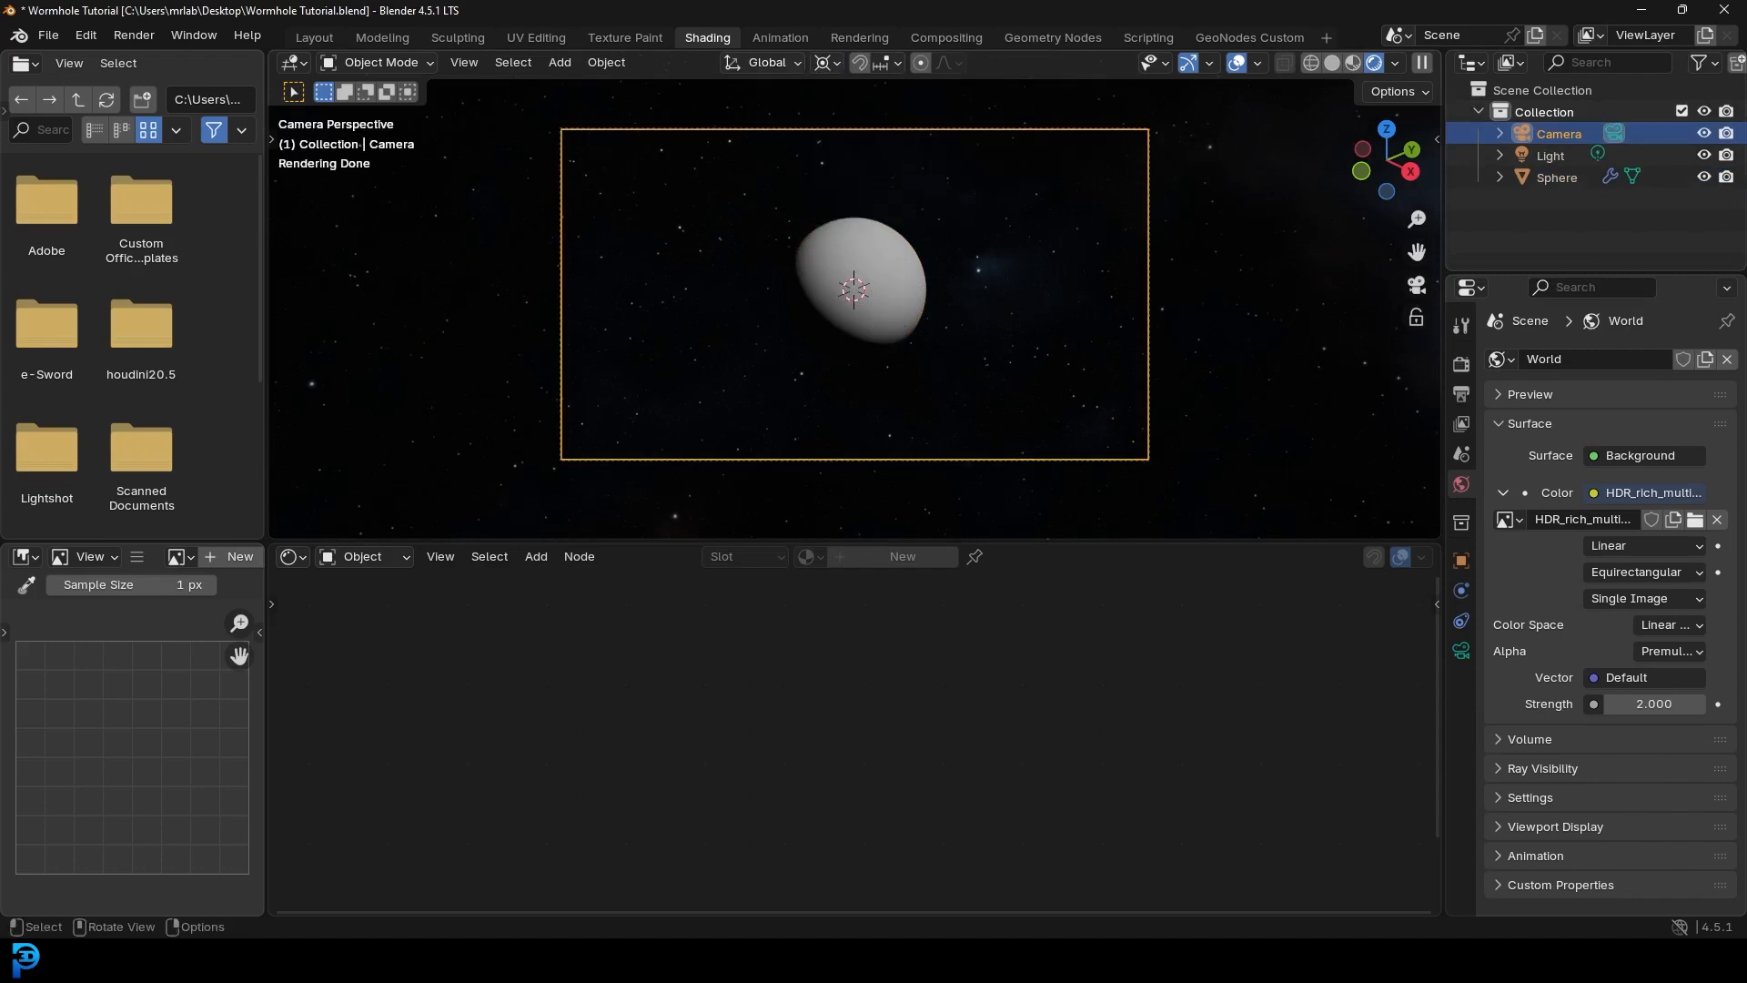
key("r")
key("z")
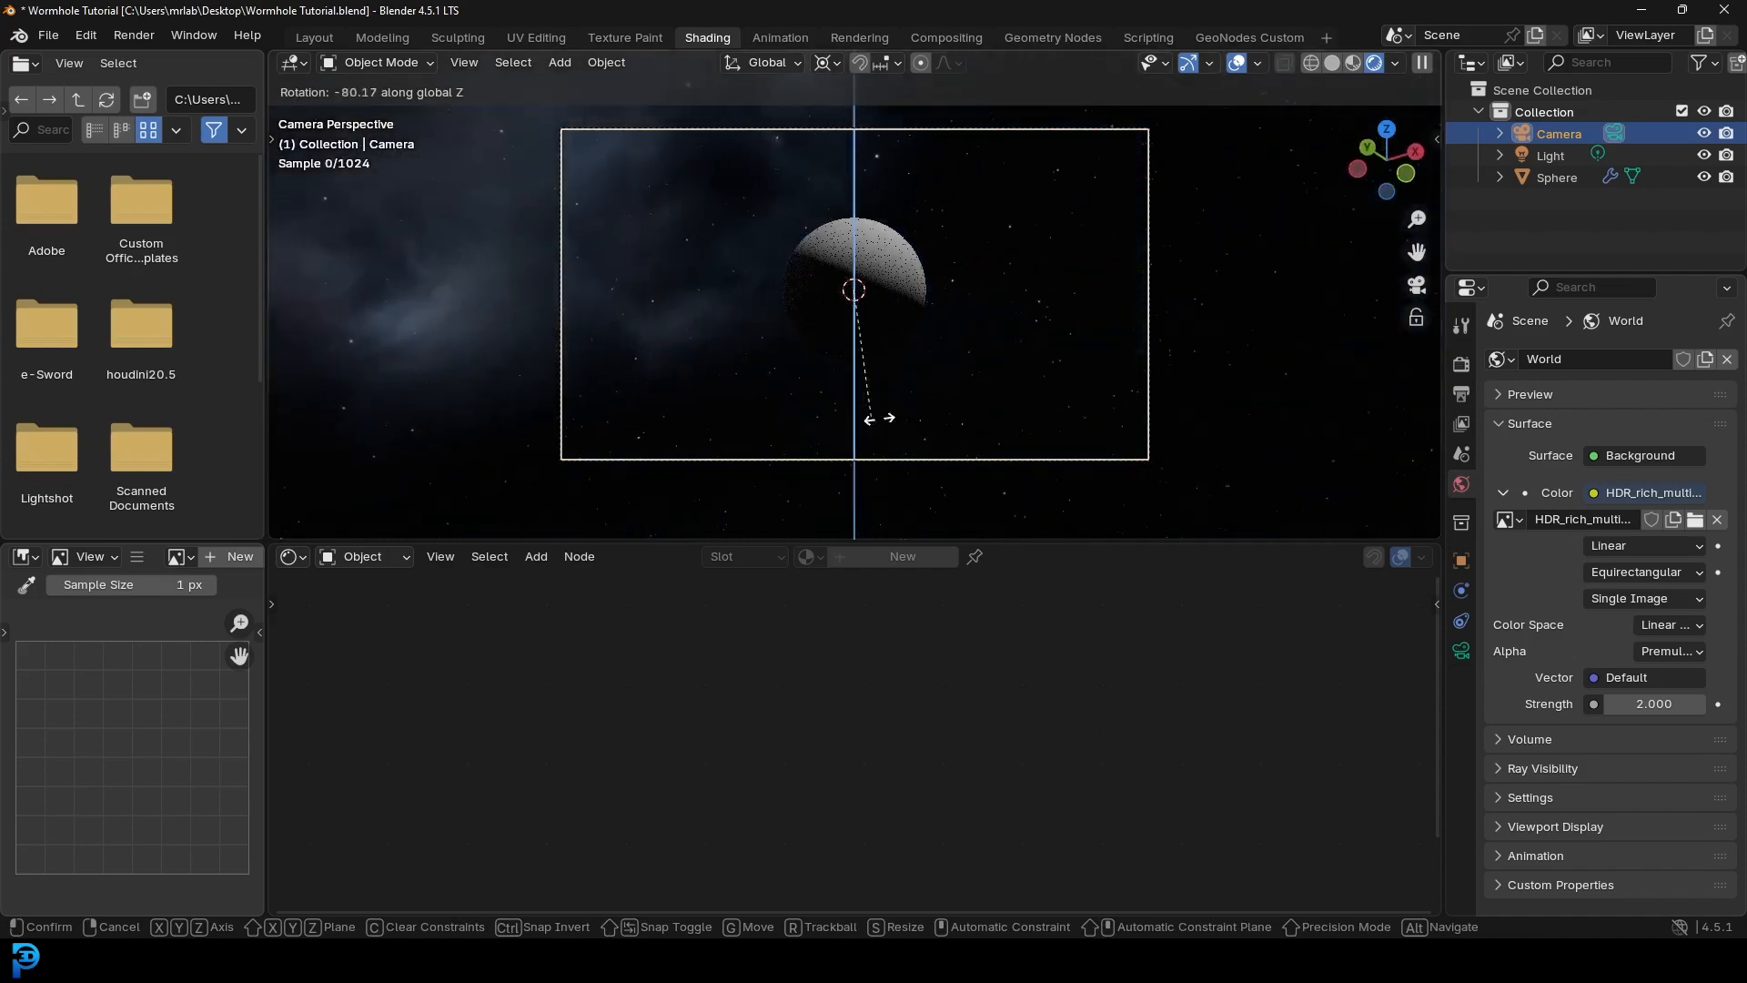
left_click(946, 426)
key("r")
key("r")
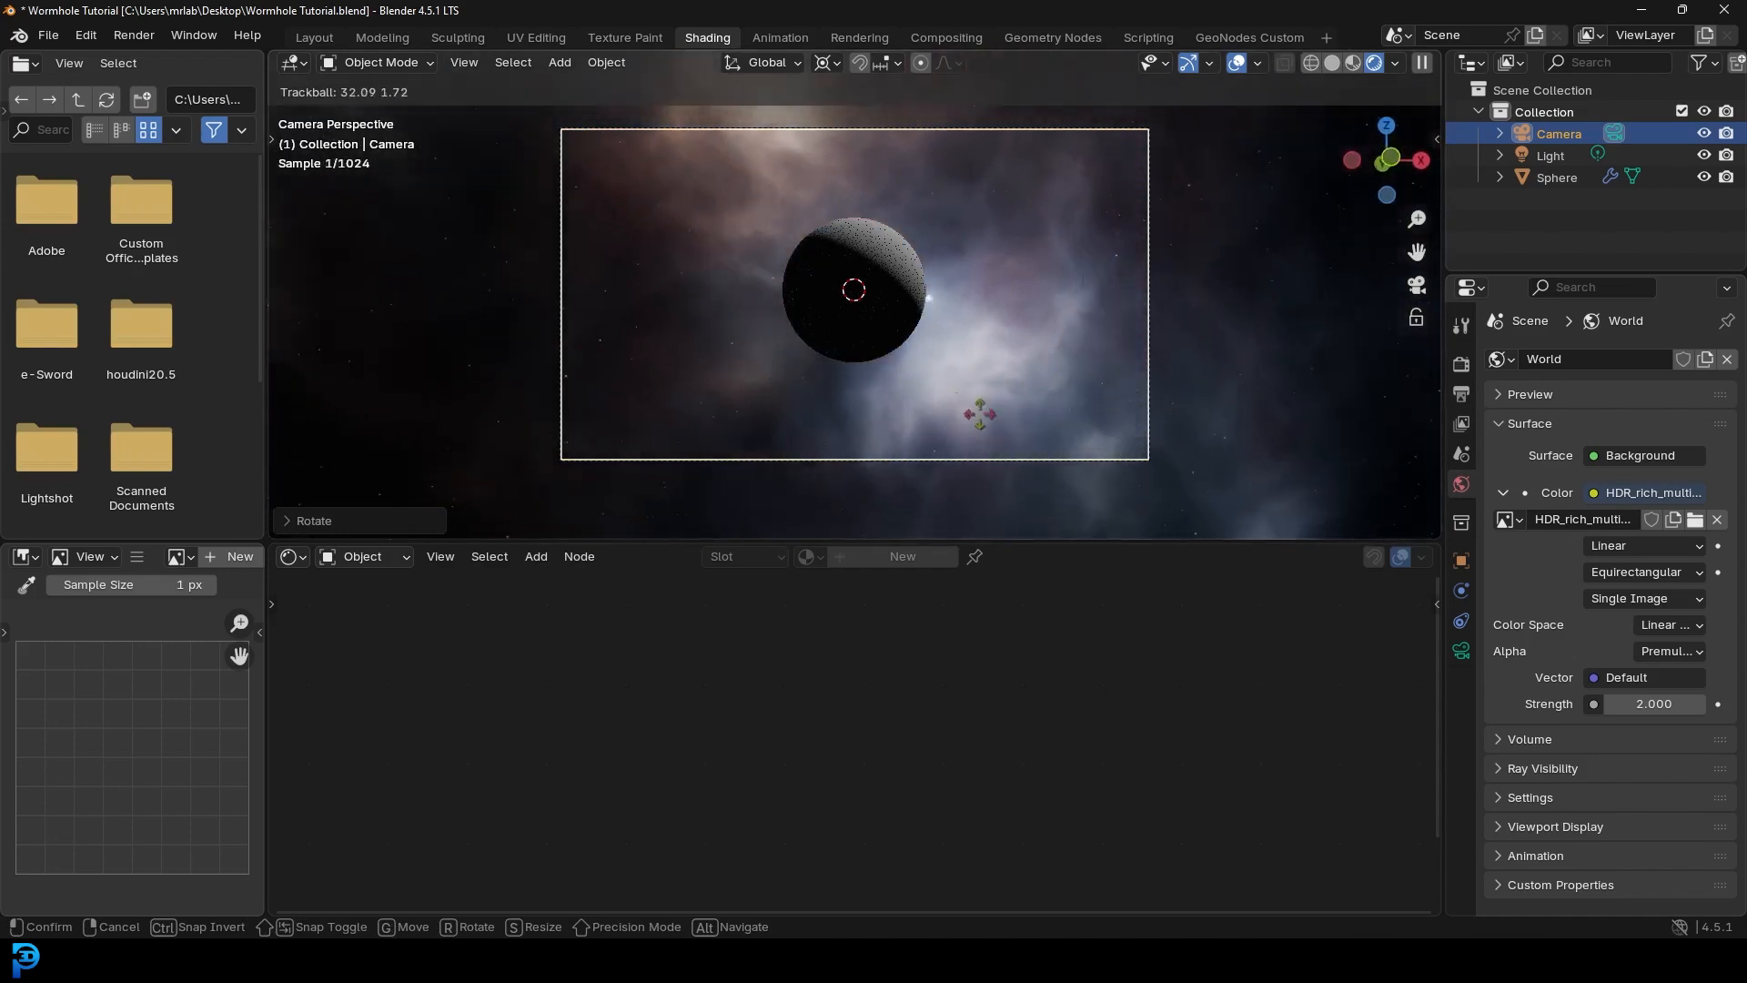
left_click(955, 352)
scroll(898, 269, "up", 3)
scroll(961, 233, "down", 7)
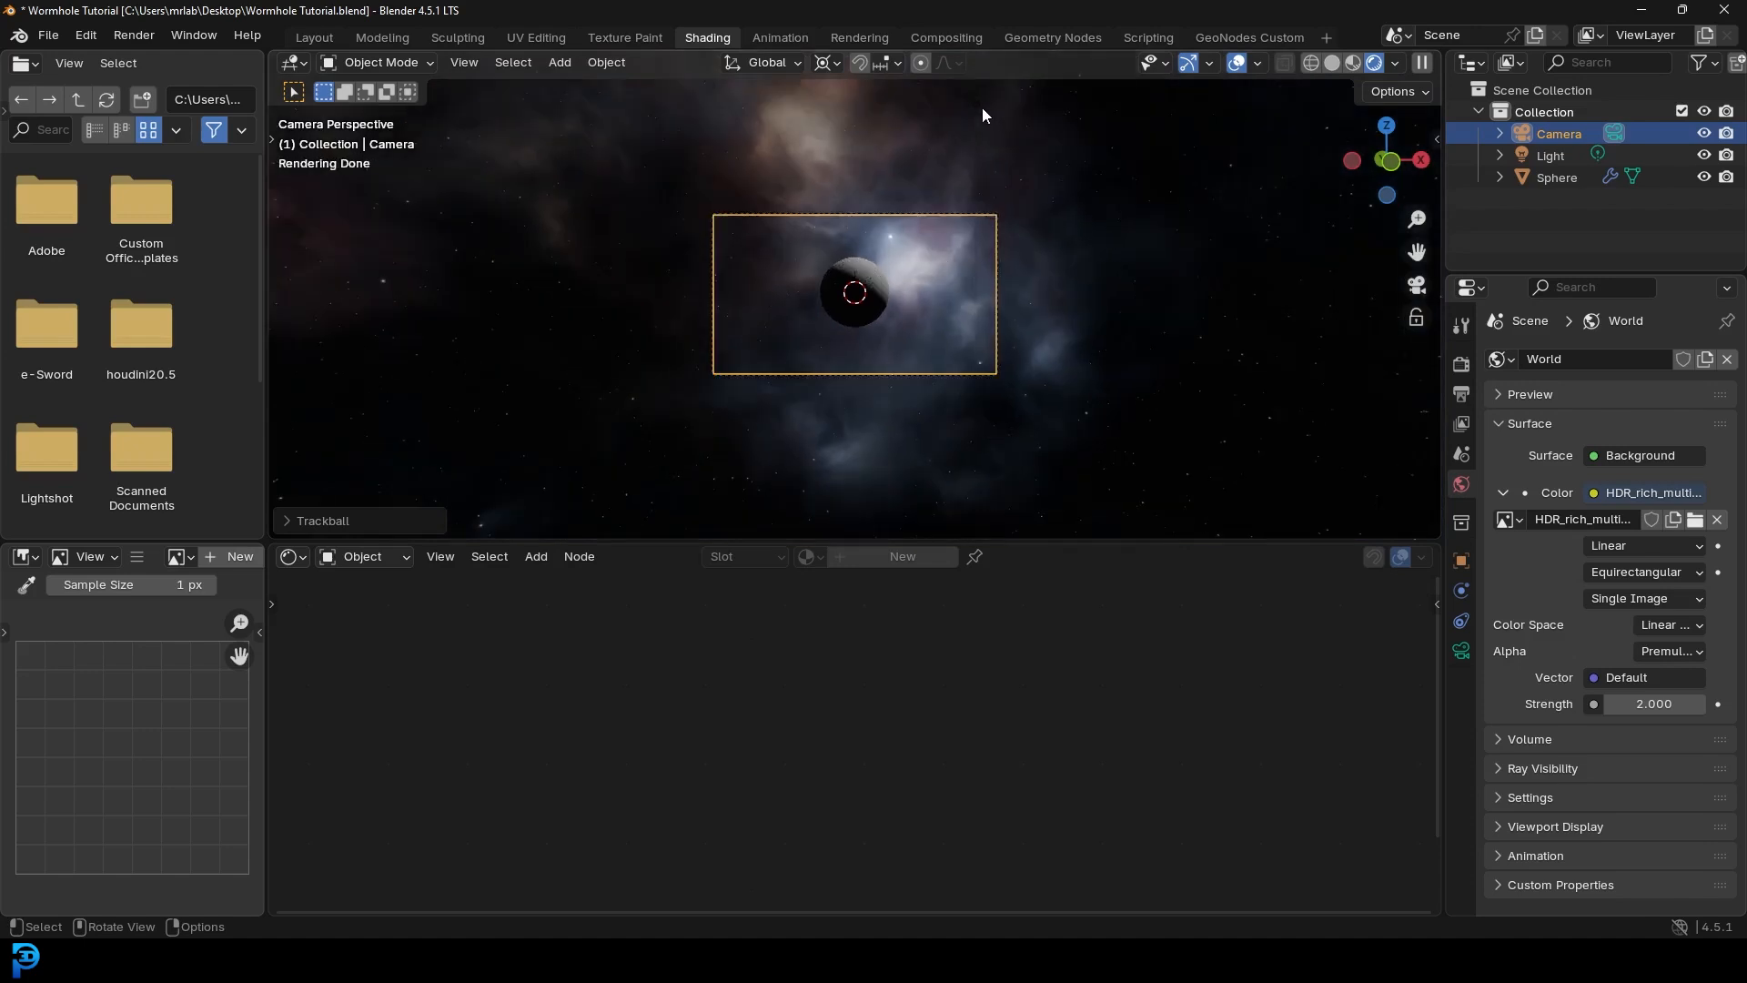
- Delete the Light and return to a full-frame camera view
left_click(981, 107)
middle_click_drag(981, 107, 974, 173)
scroll(974, 173, "down", 5)
key("x")
left_click(962, 153)
key("KP_0")
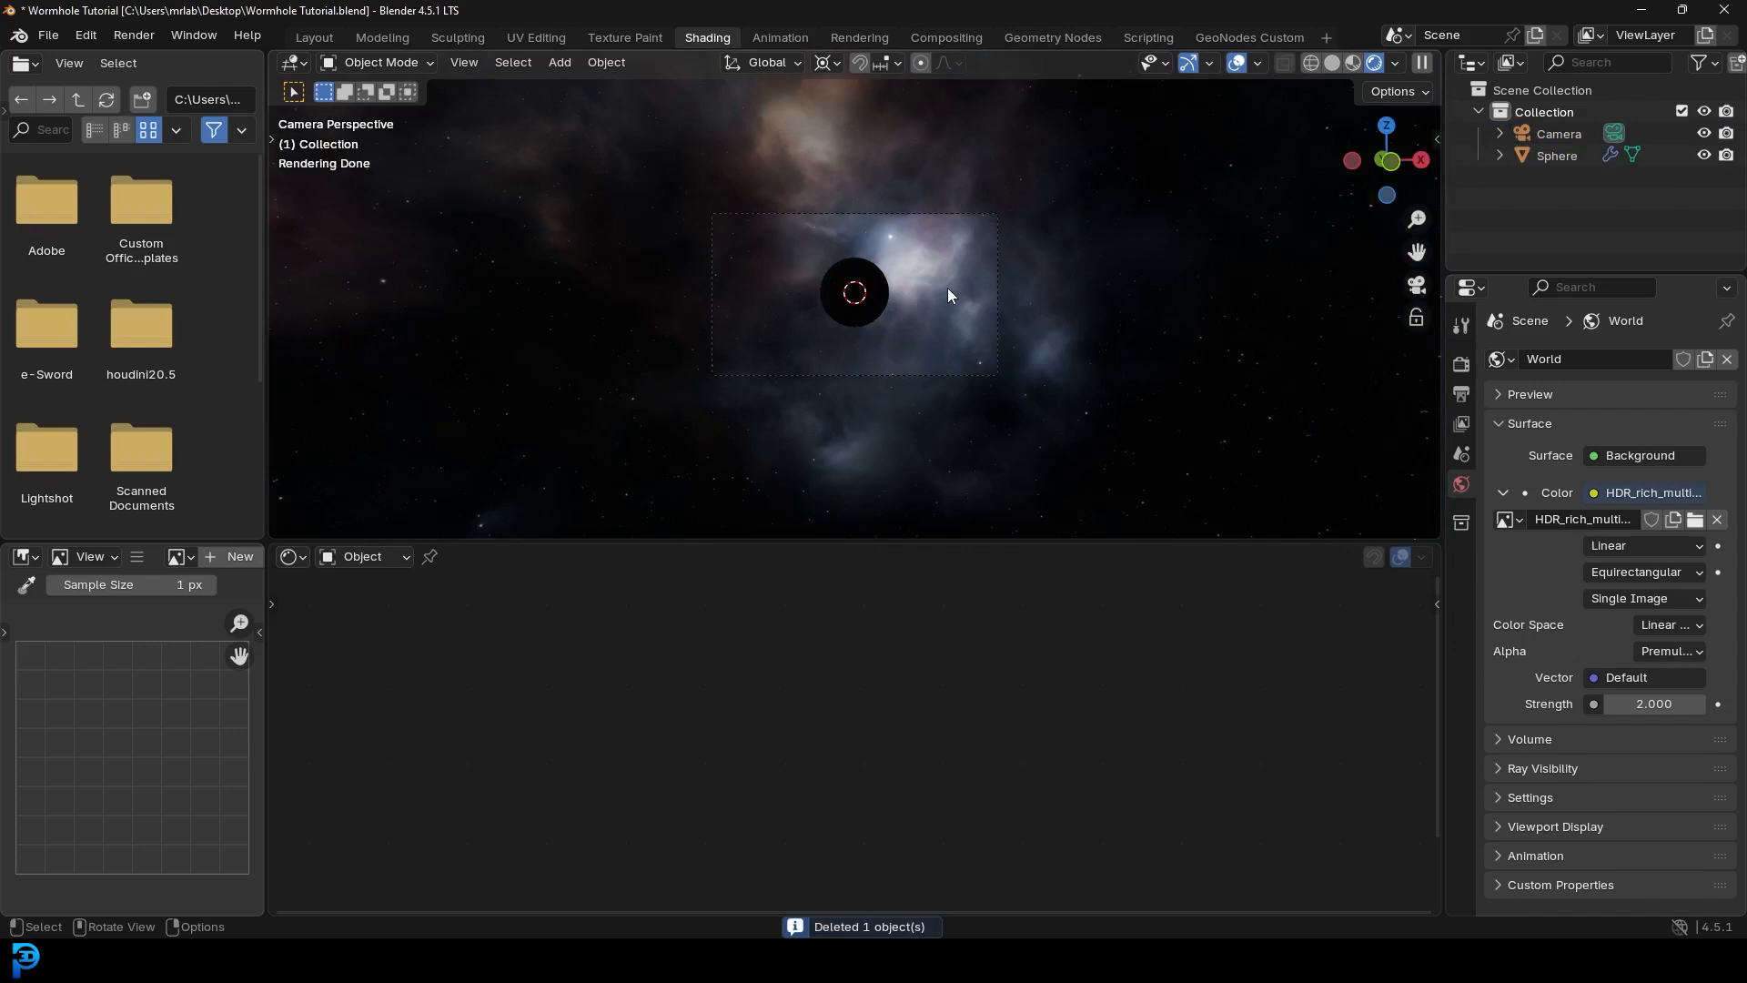
key("Home")
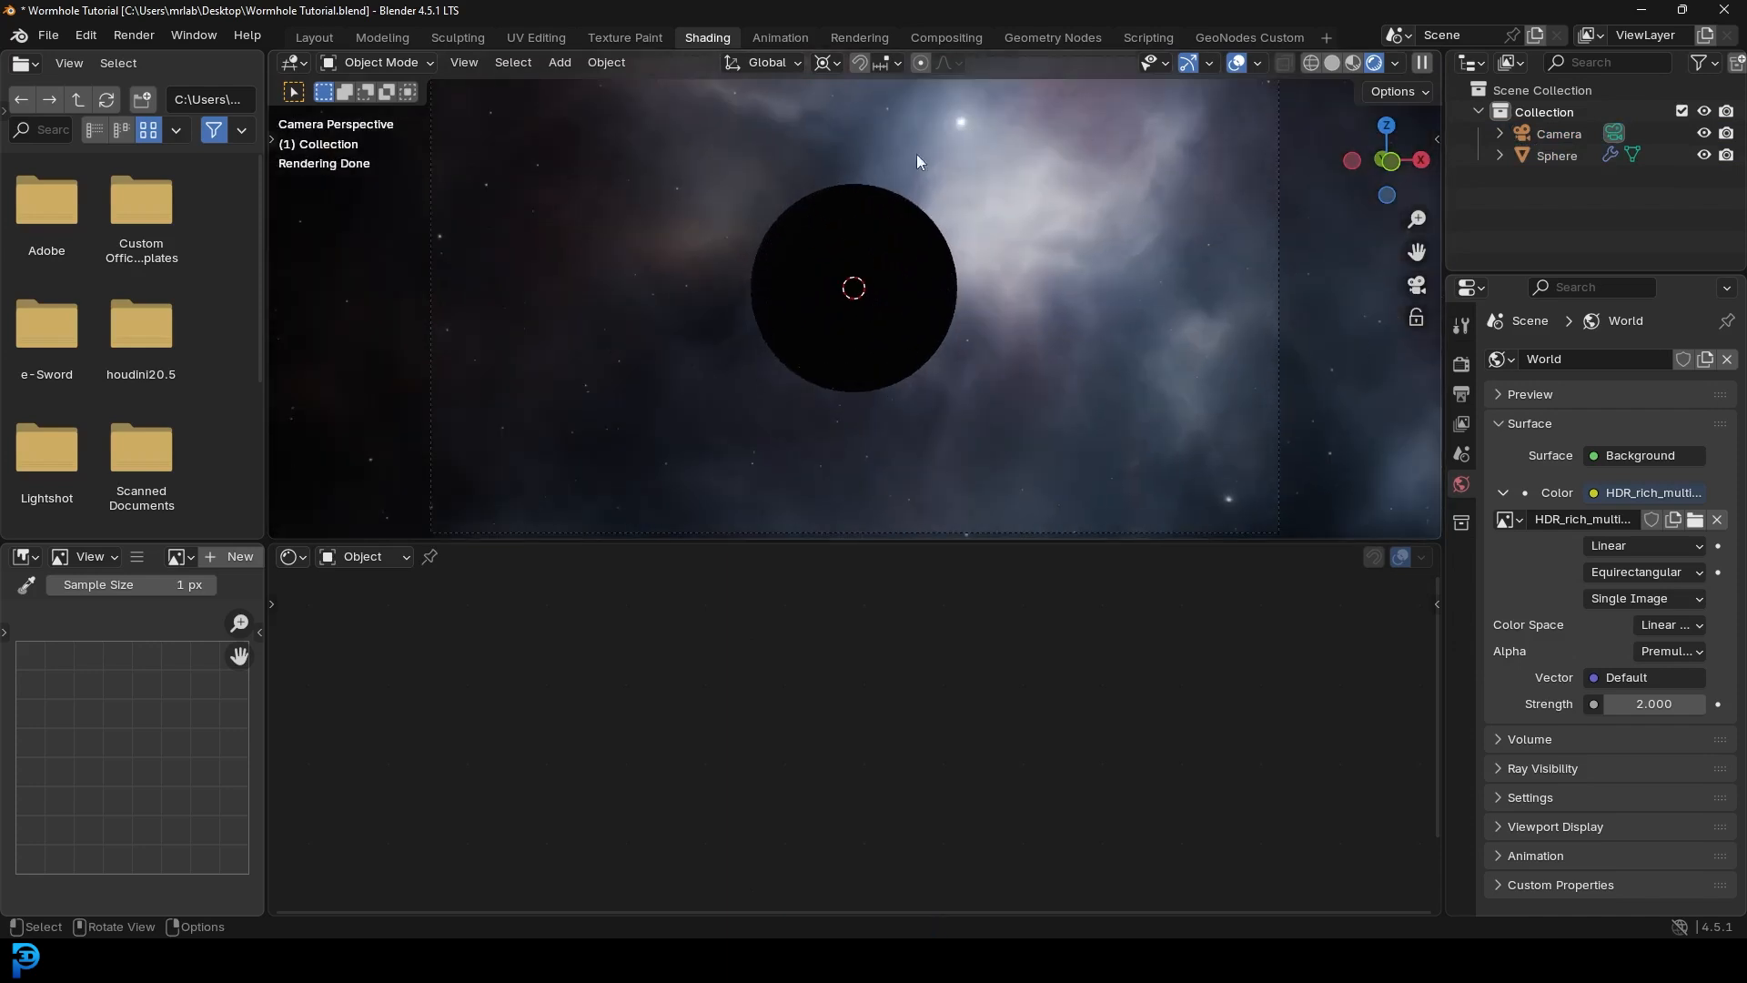
left_click(881, 194)
scroll(883, 209, "up", 2)
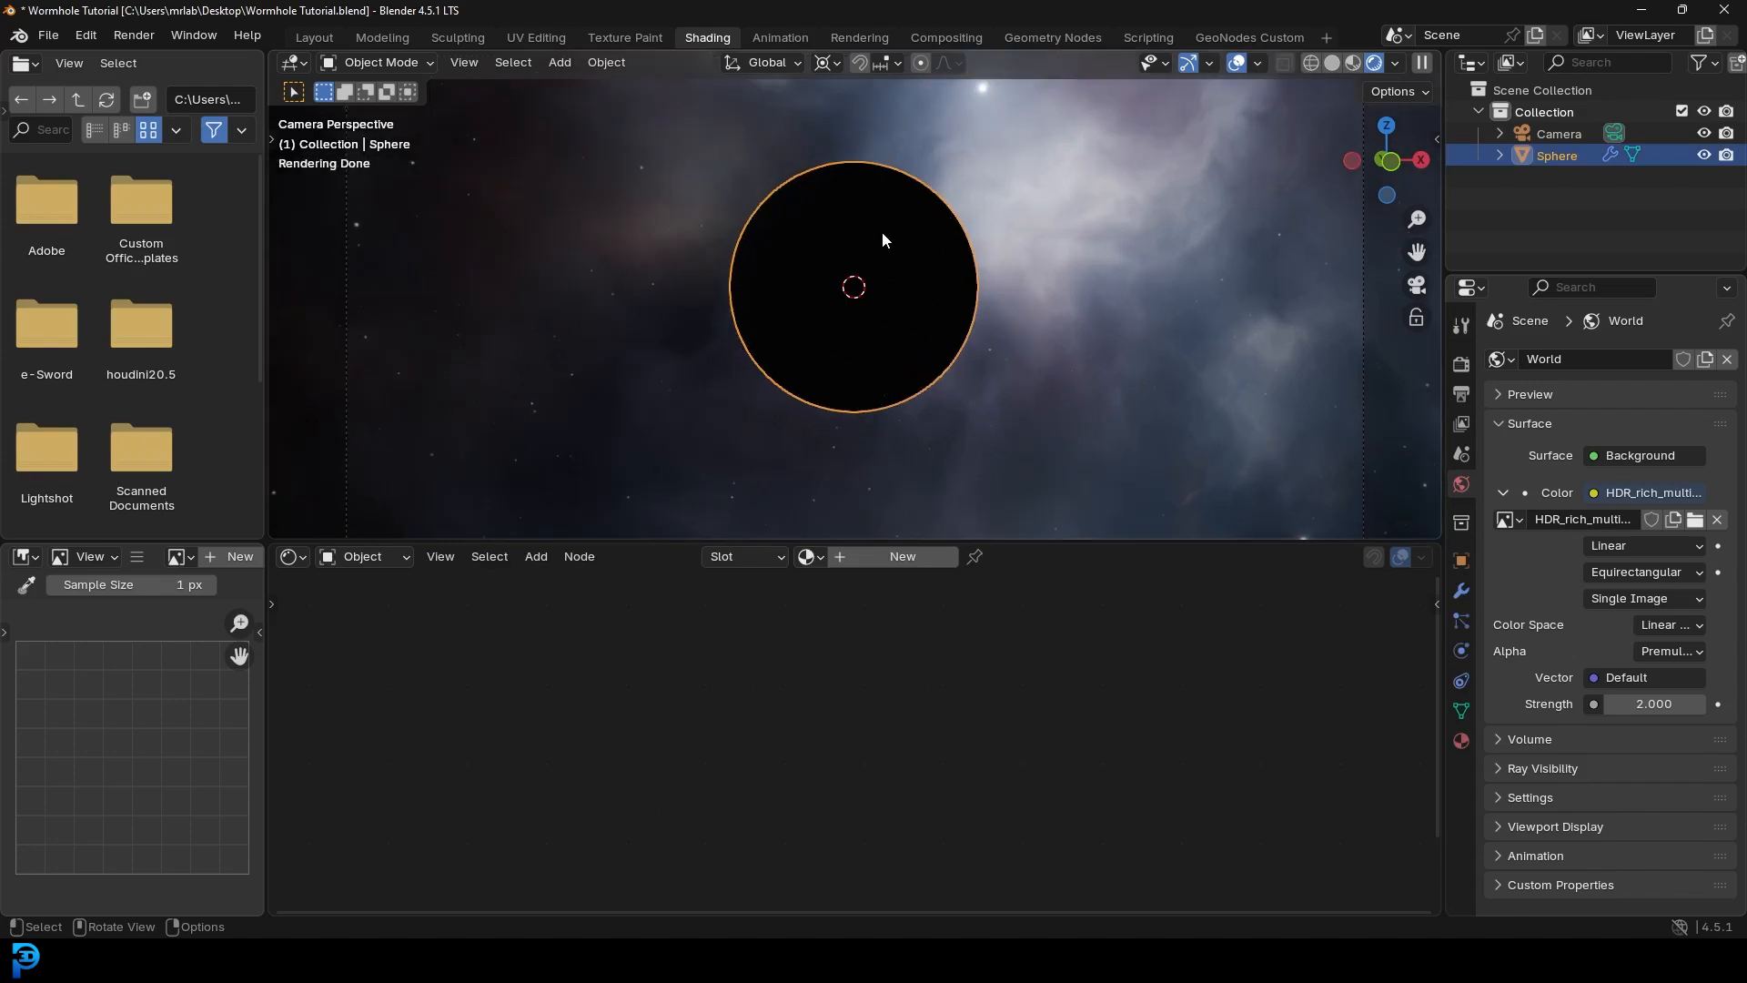
- In rendered view, create a sphere material named 'wormhole' and heighten the node editor
key("z")
left_click(888, 106)
left_click(892, 556)
double_click(884, 557)
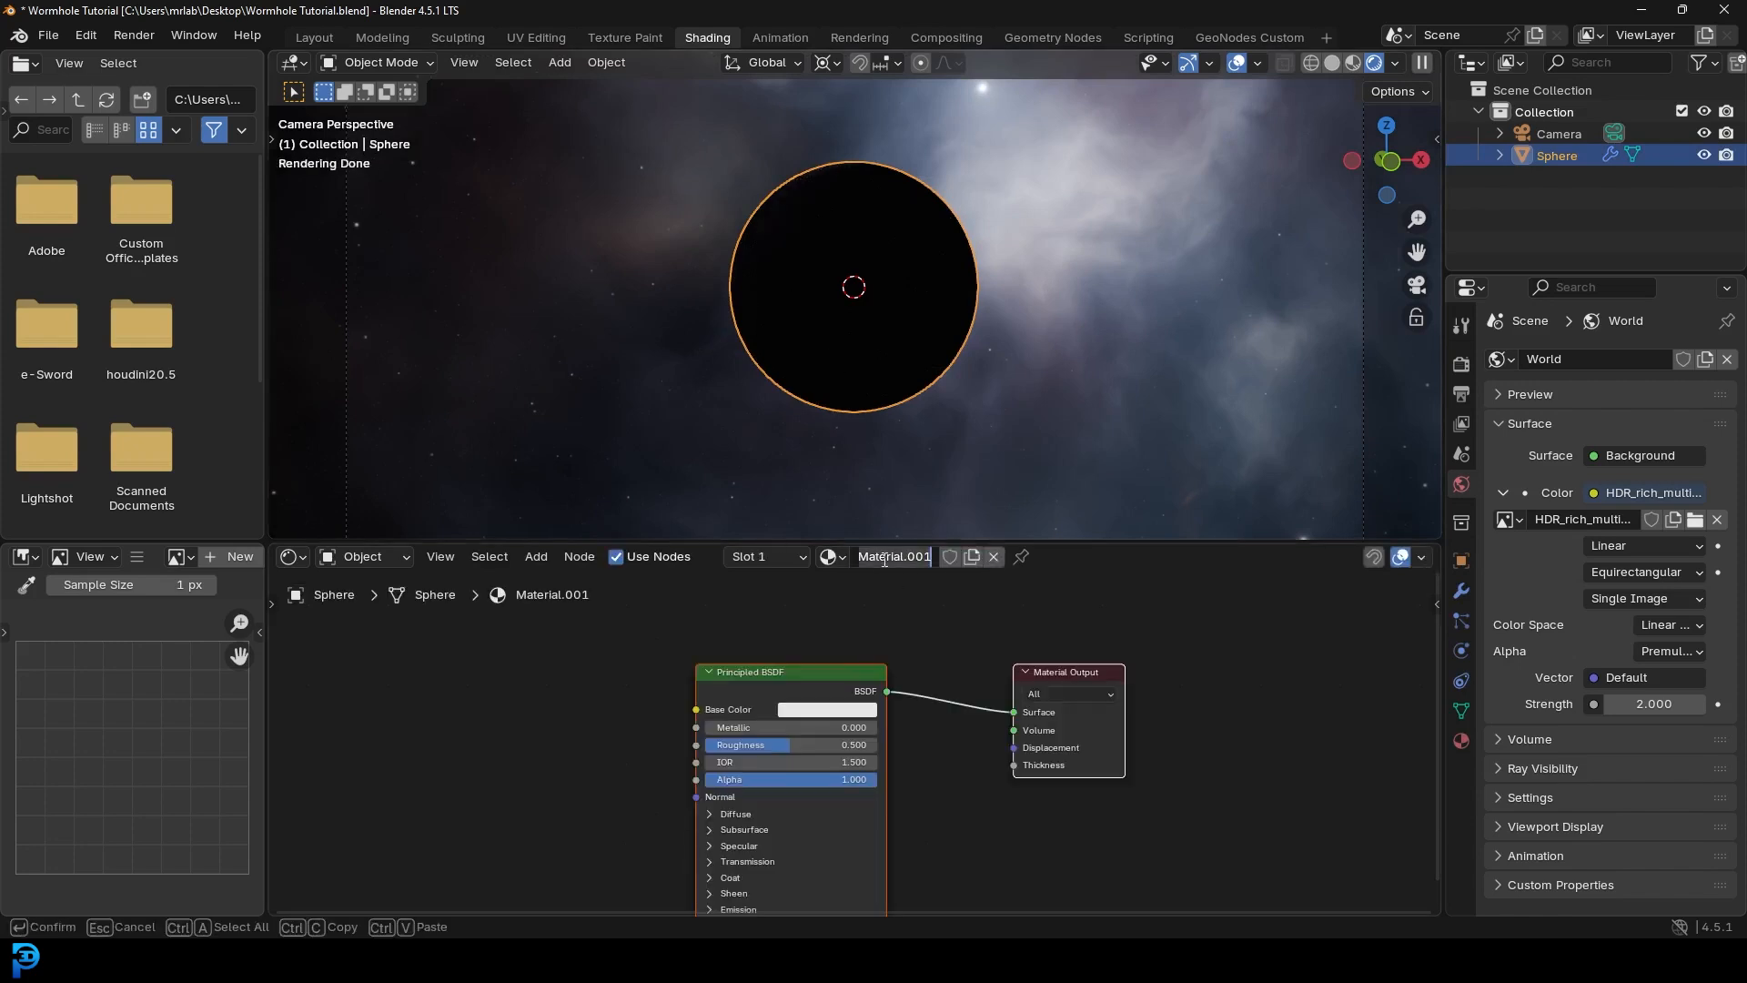
type("wormhole")
key("Return")
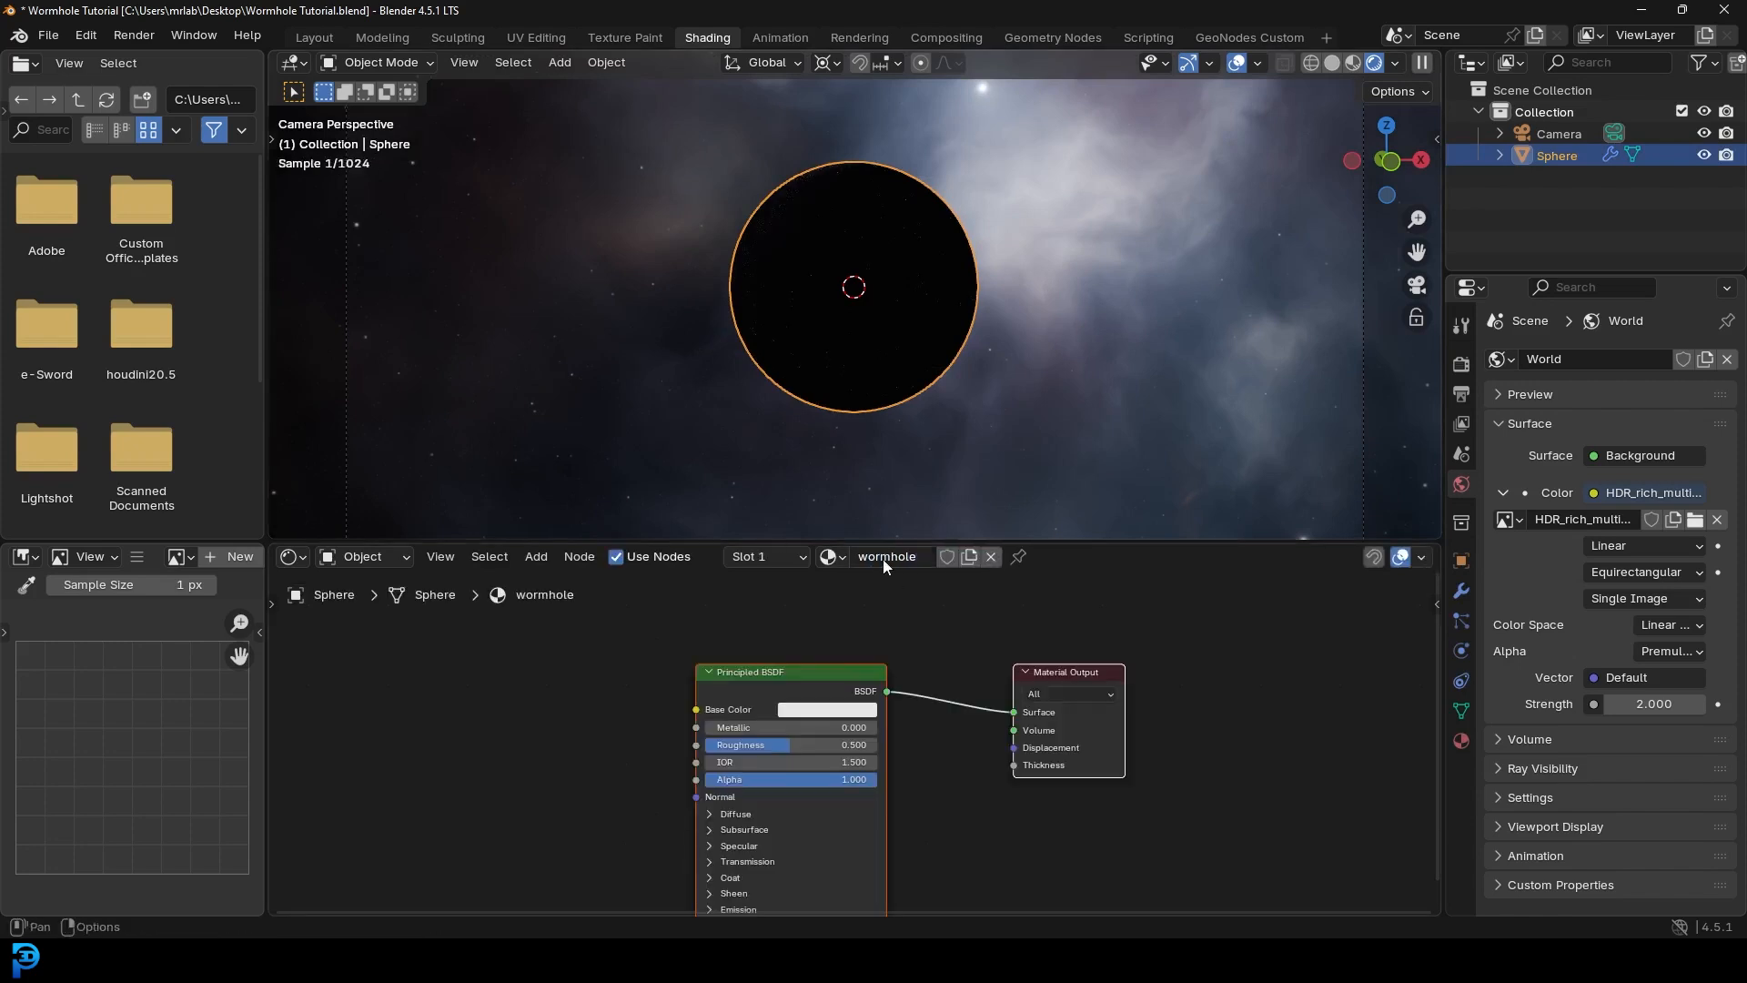
left_click_drag(633, 543, 637, 443)
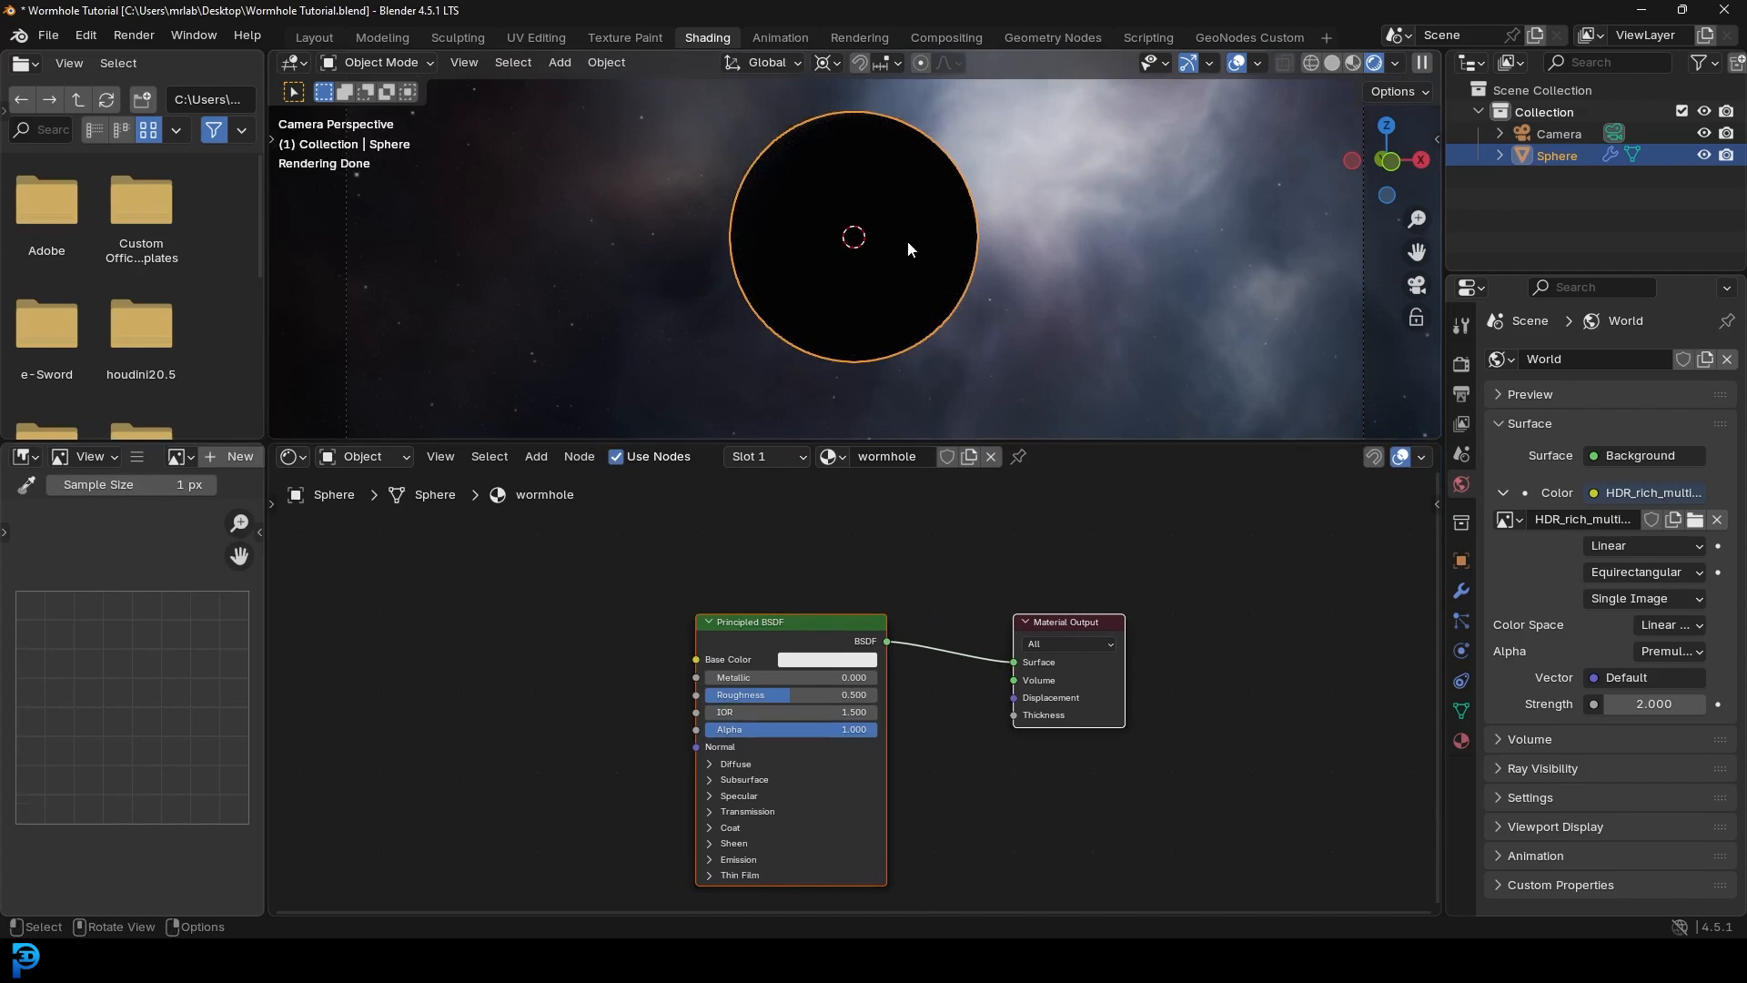
scroll(756, 620, "up", 2)
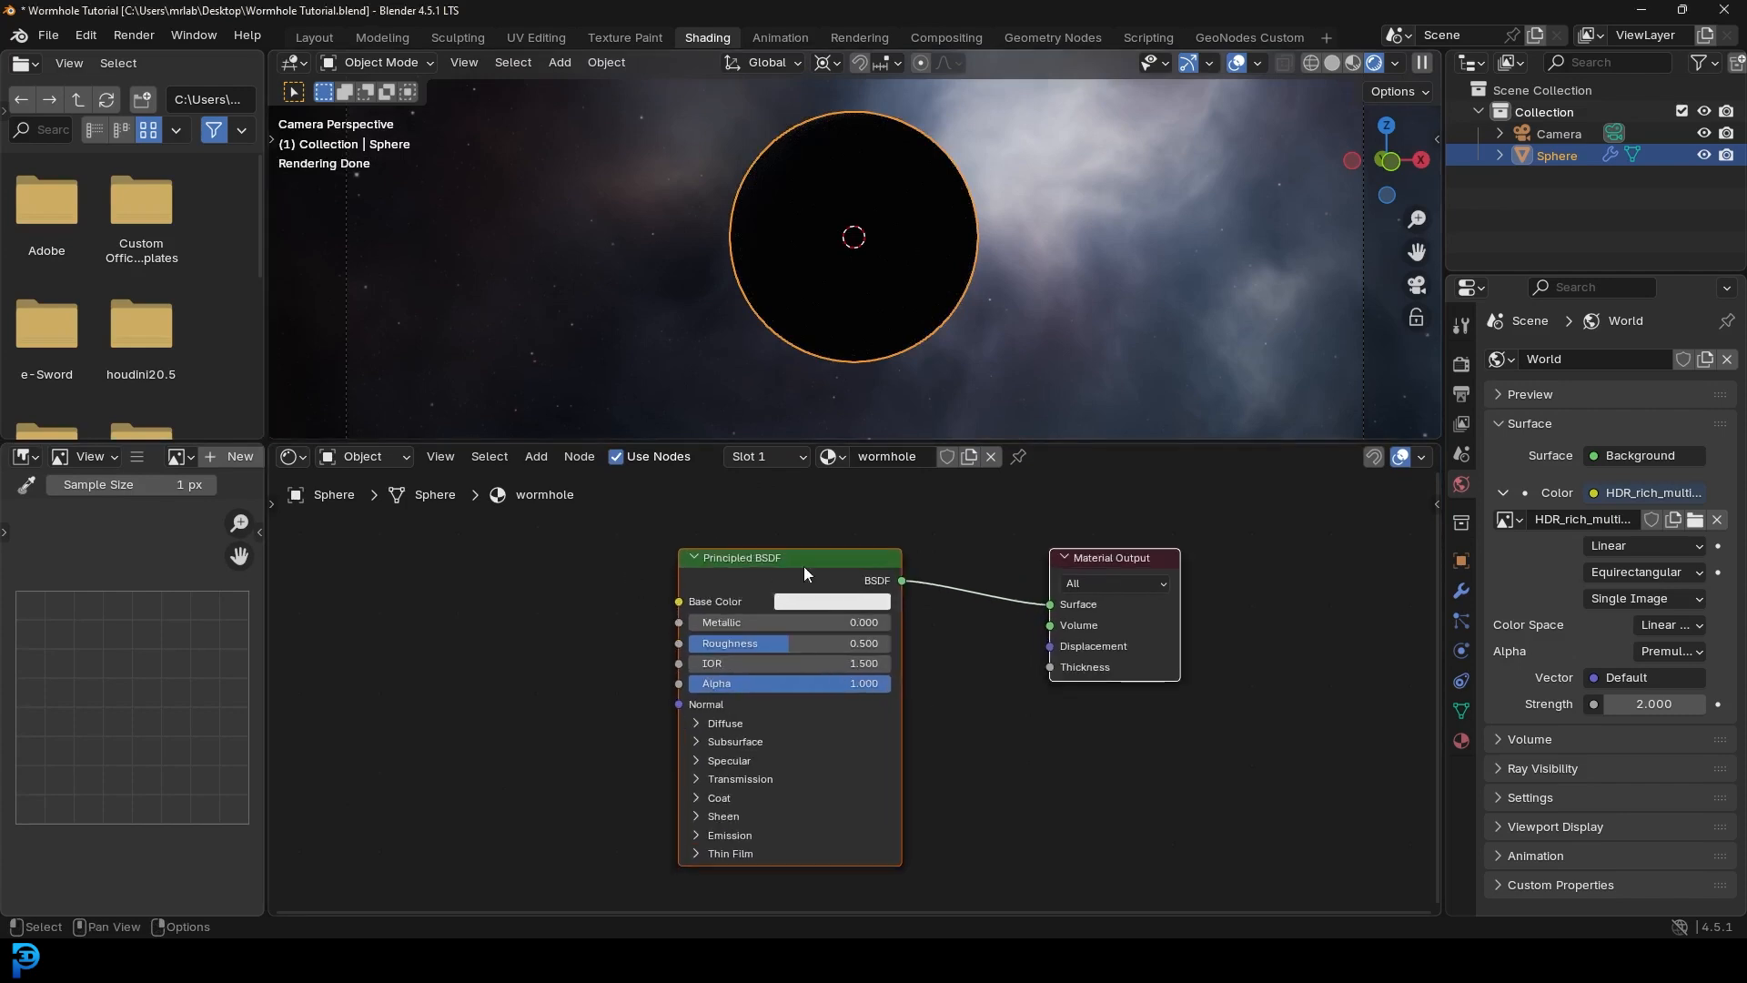
- Replace the Principled BSDF with a Glass BSDF connected to the material surface
left_click_drag(743, 560, 723, 563)
left_click(731, 565)
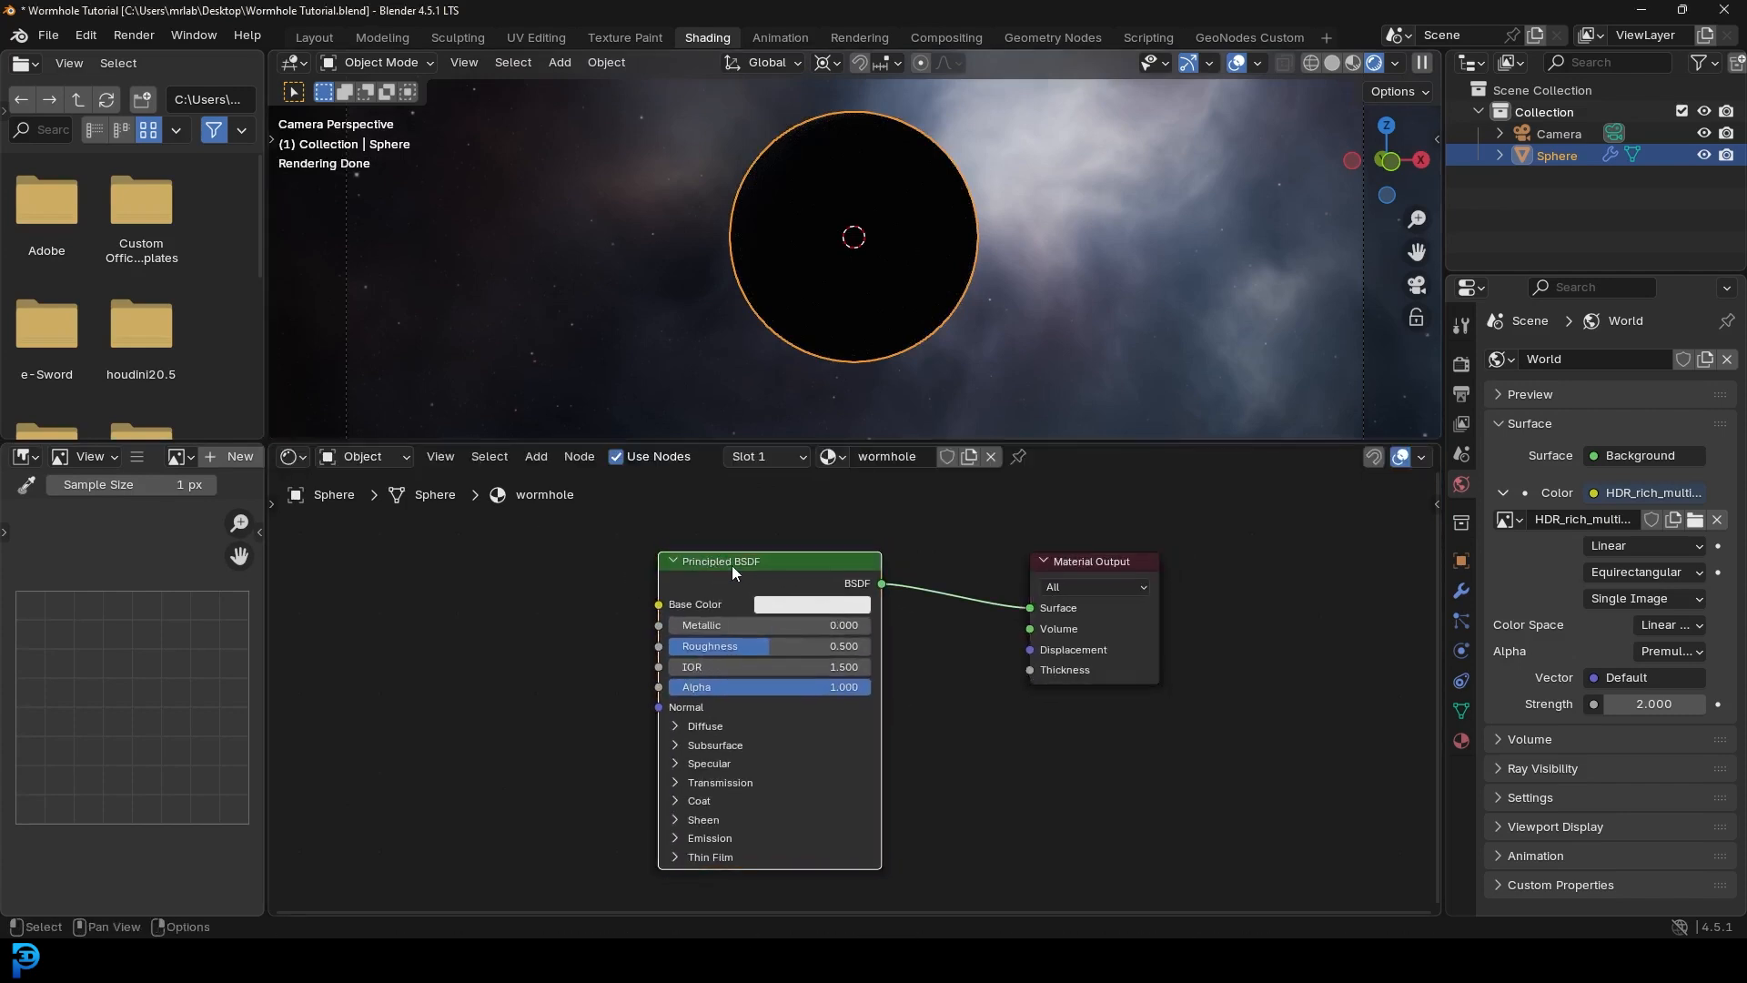
key("x")
key("shift+a")
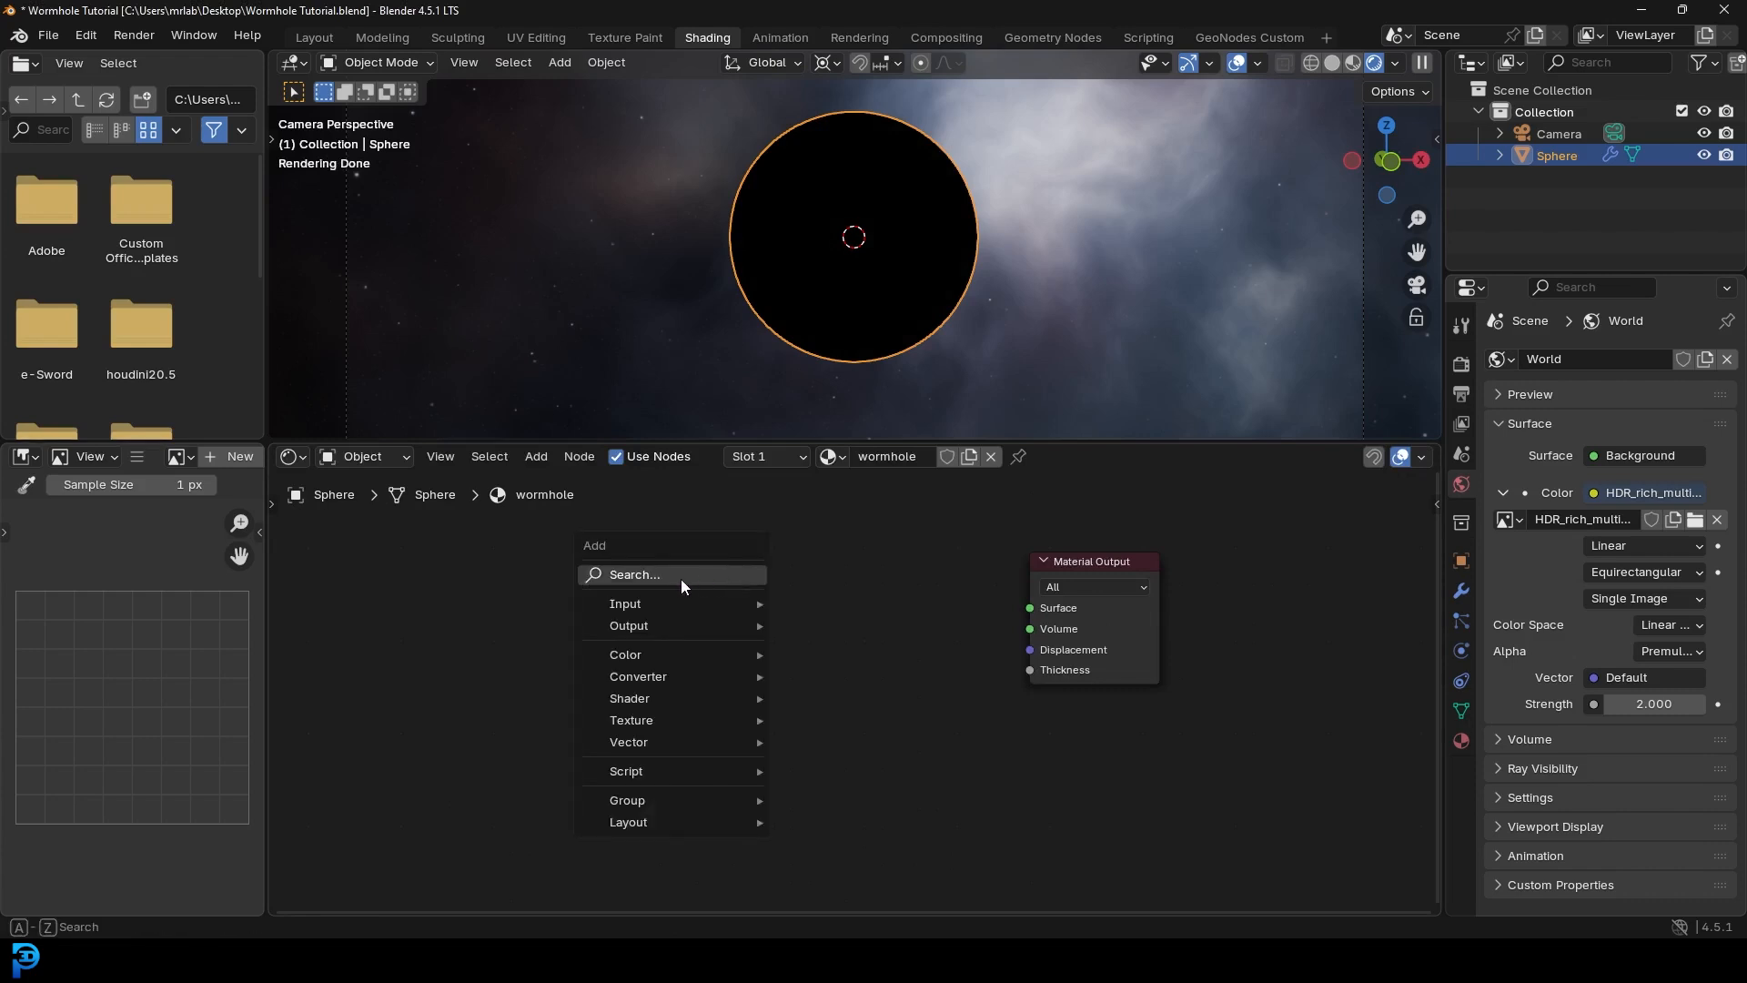
left_click(681, 578)
type("glas")
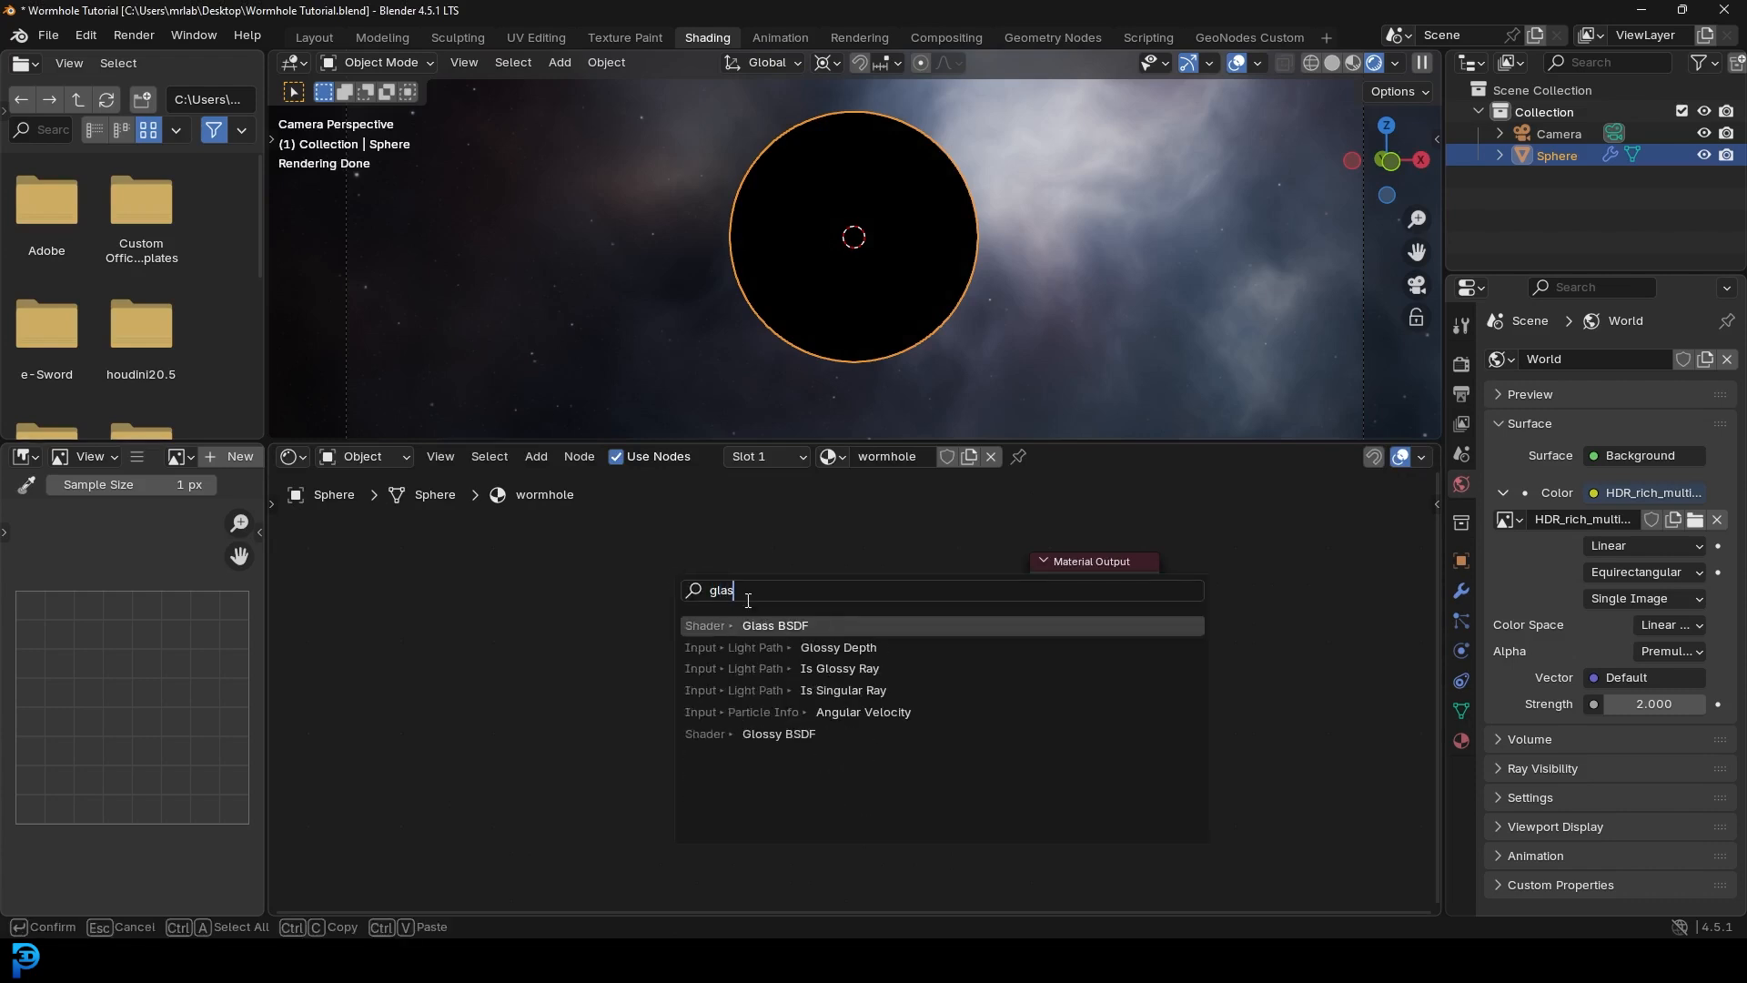
left_click(760, 626)
left_click(719, 628)
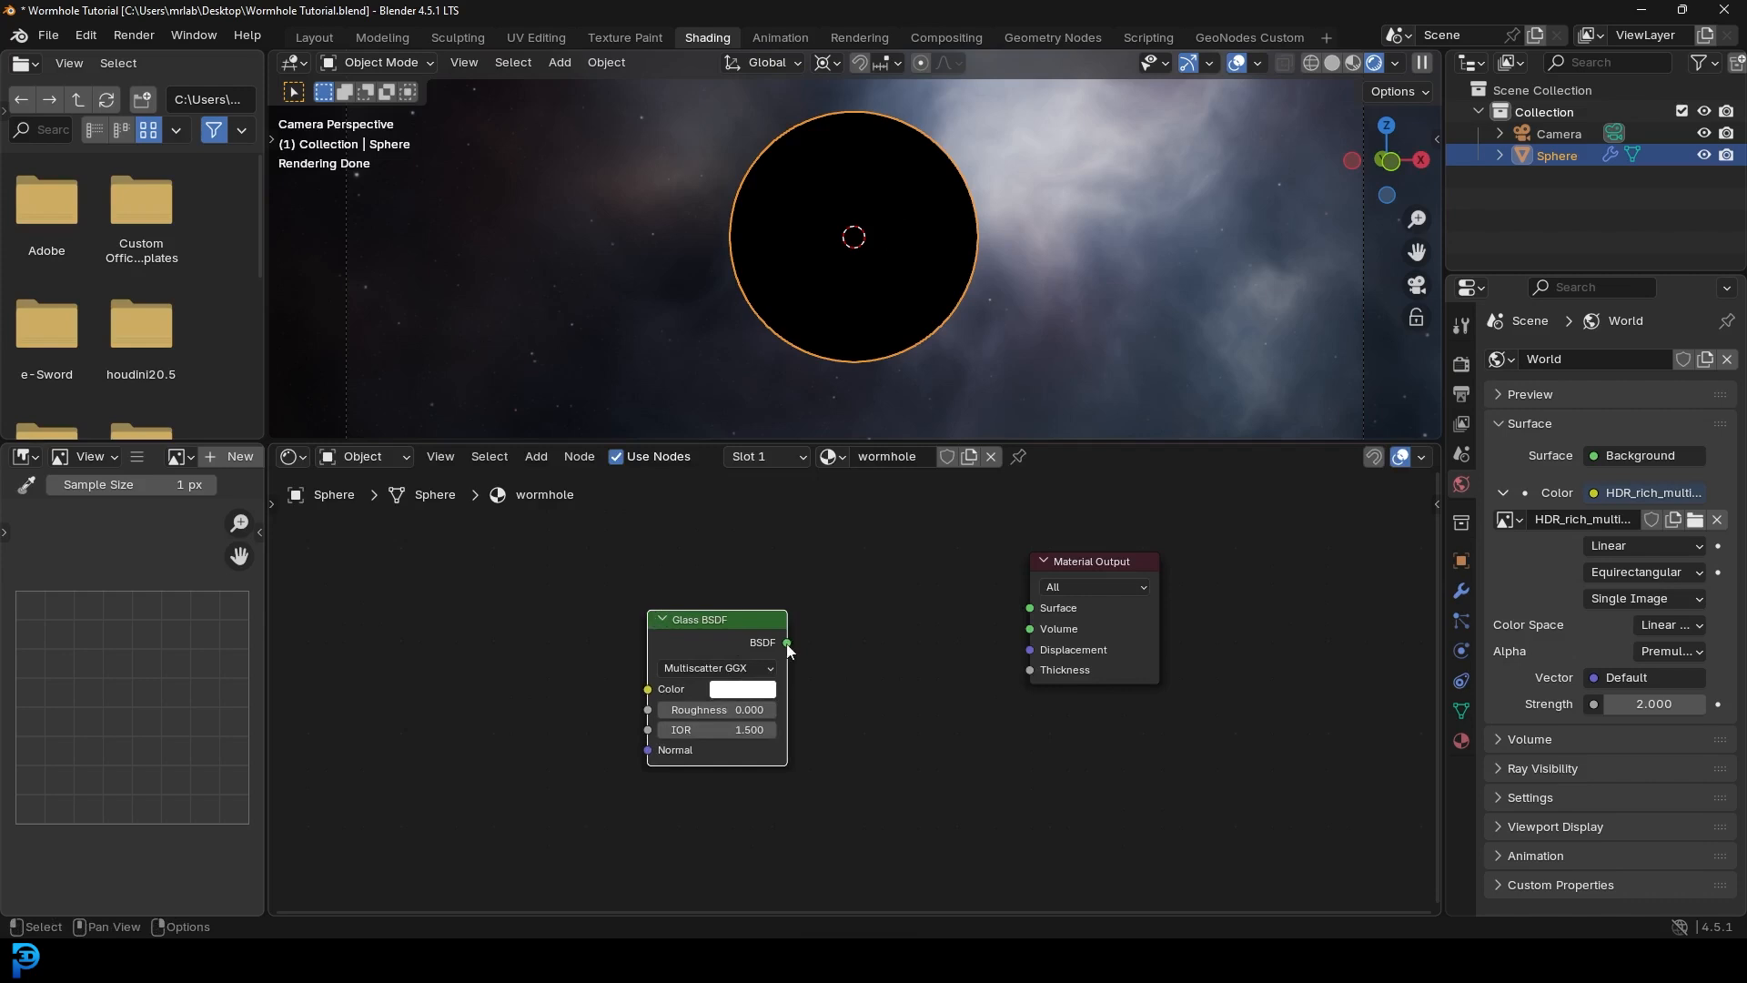
left_click_drag(783, 644, 1032, 606)
- Add a Layer Weight node and link its Facing output into the Glass BSDF's IOR
scroll(916, 577, "up", 1)
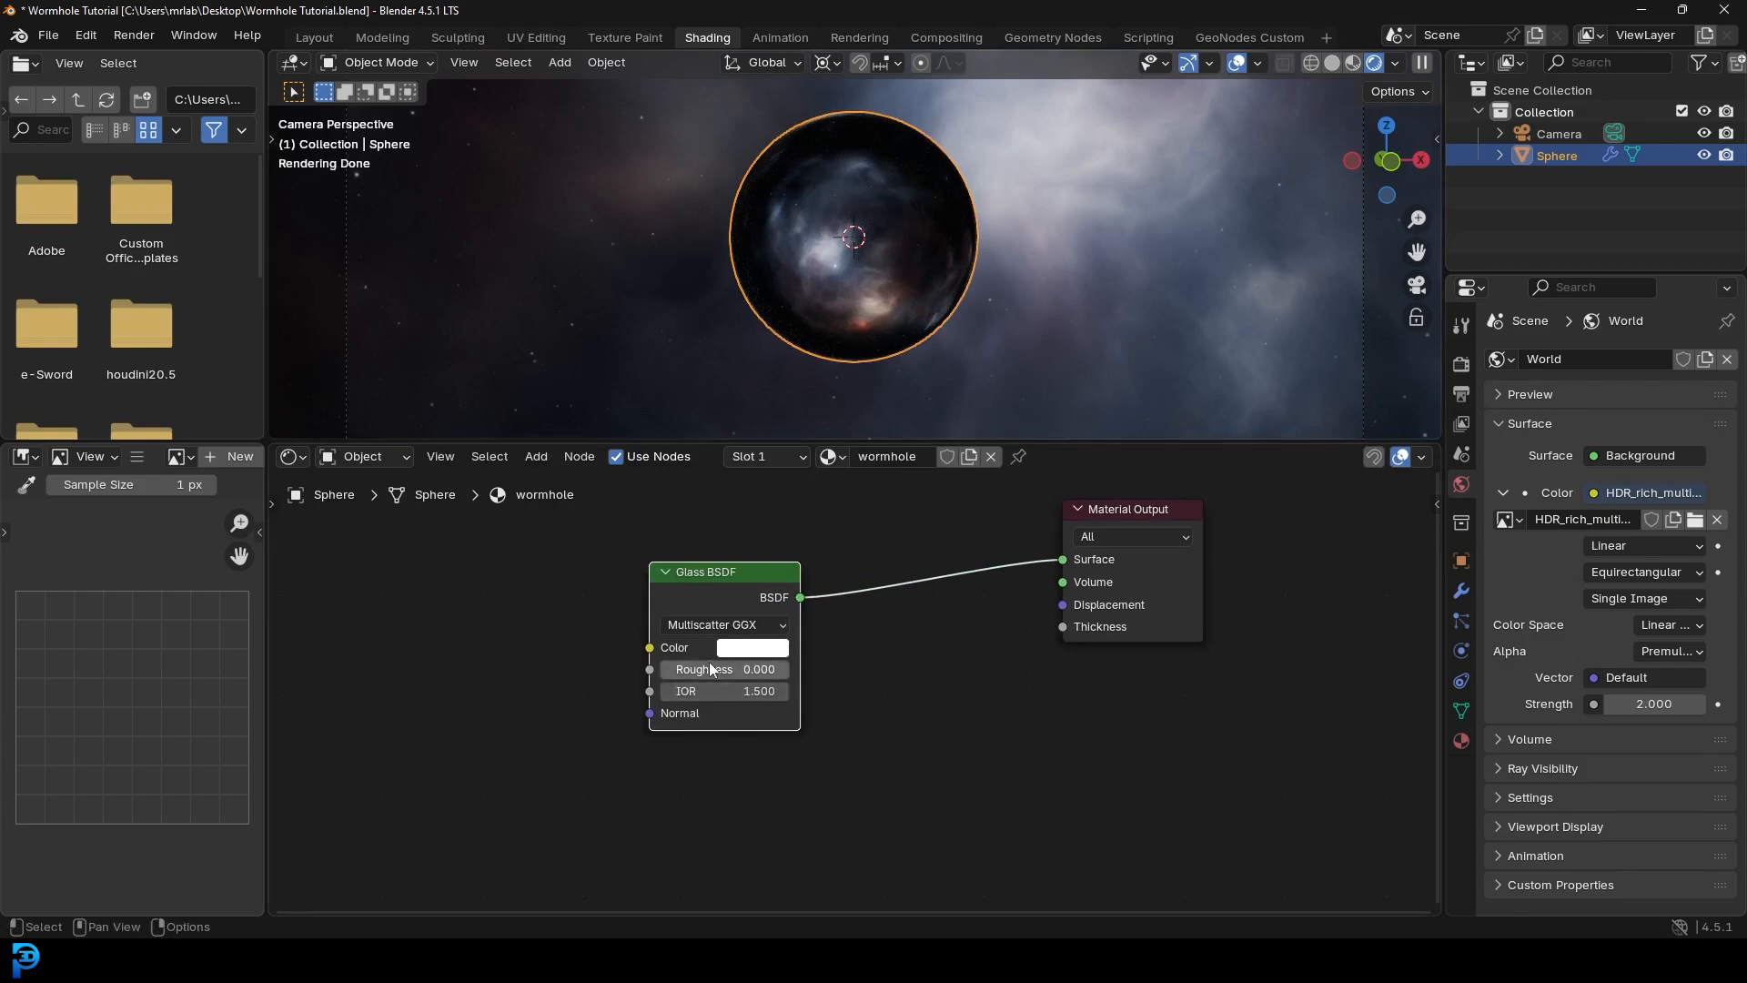
middle_click_drag(510, 673, 687, 630)
scroll(702, 596, "up", 3)
key("shift+a")
left_click(691, 596)
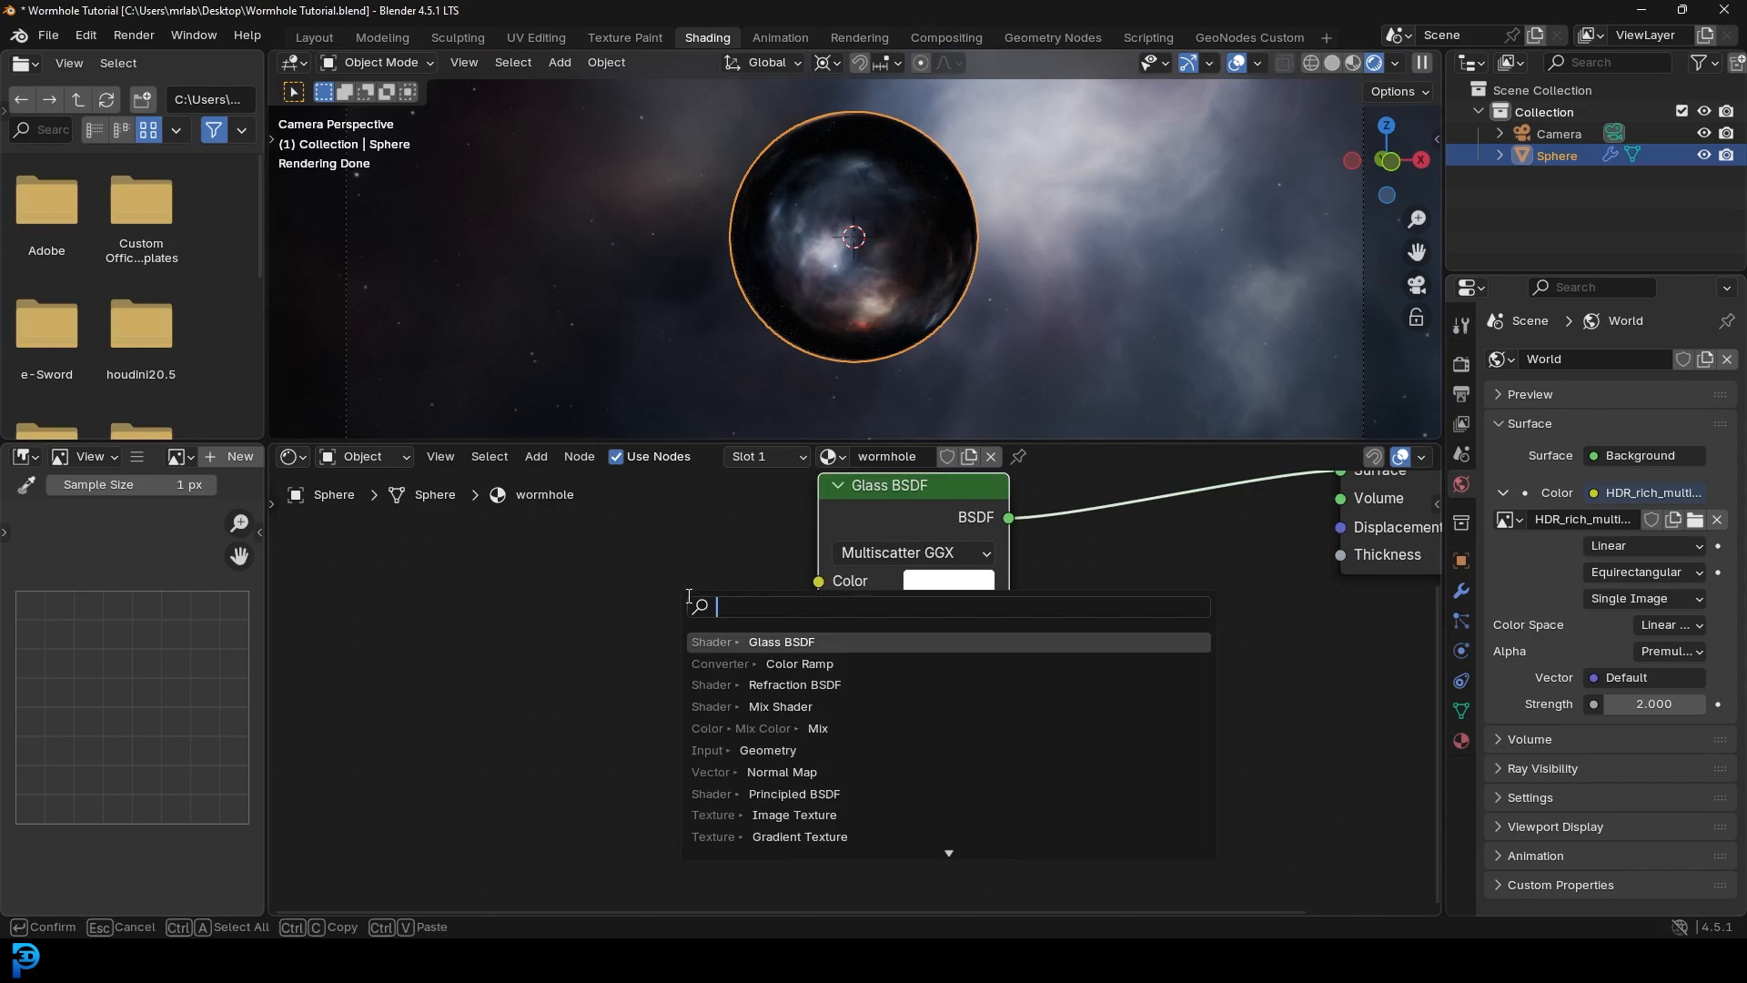
type("layer")
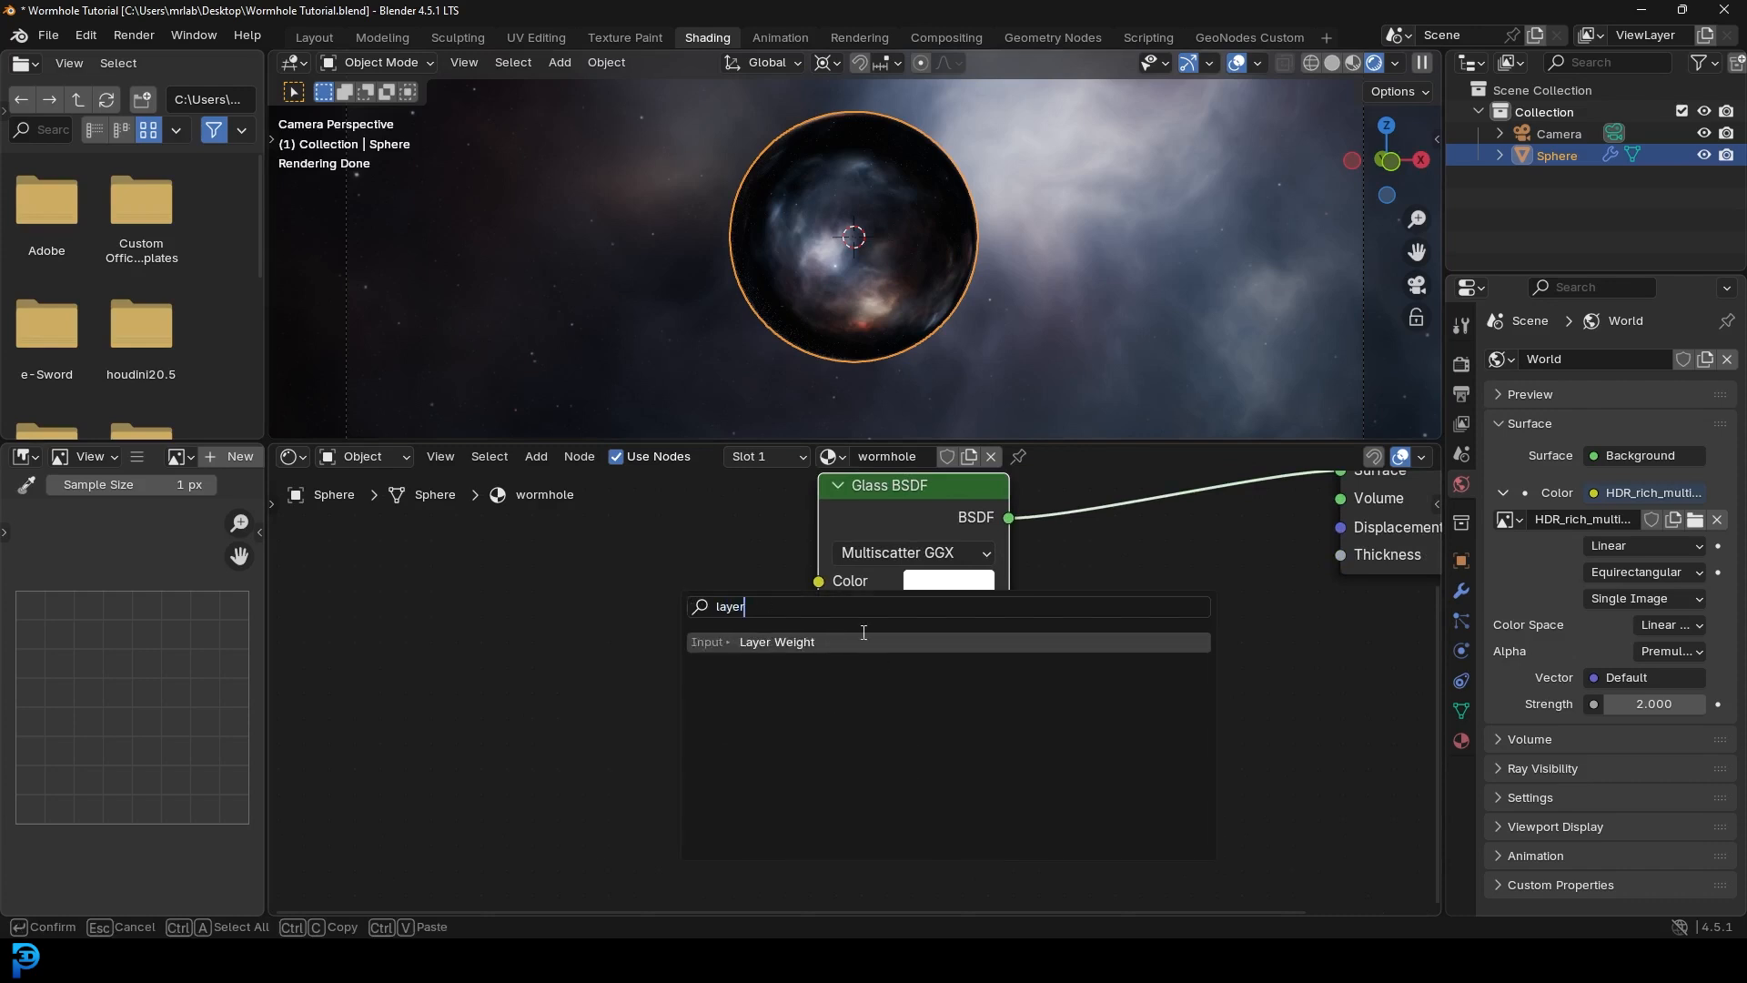
key("Return")
left_click(471, 559)
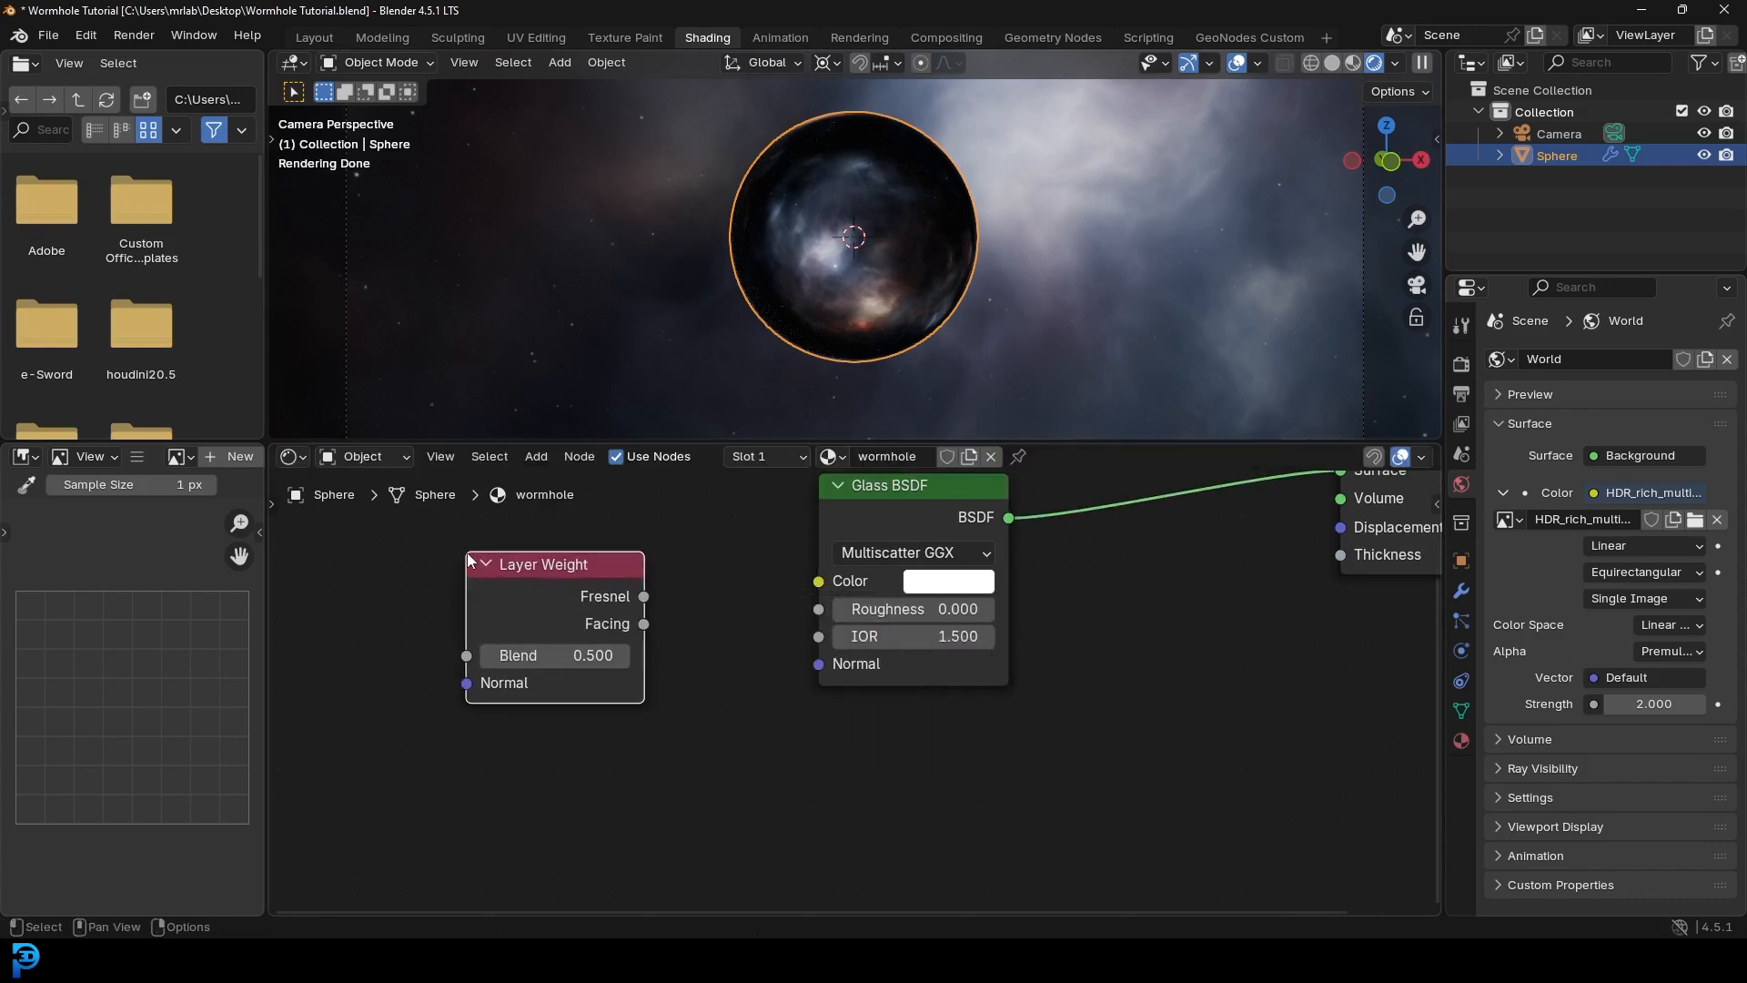
left_click_drag(637, 626, 710, 557)
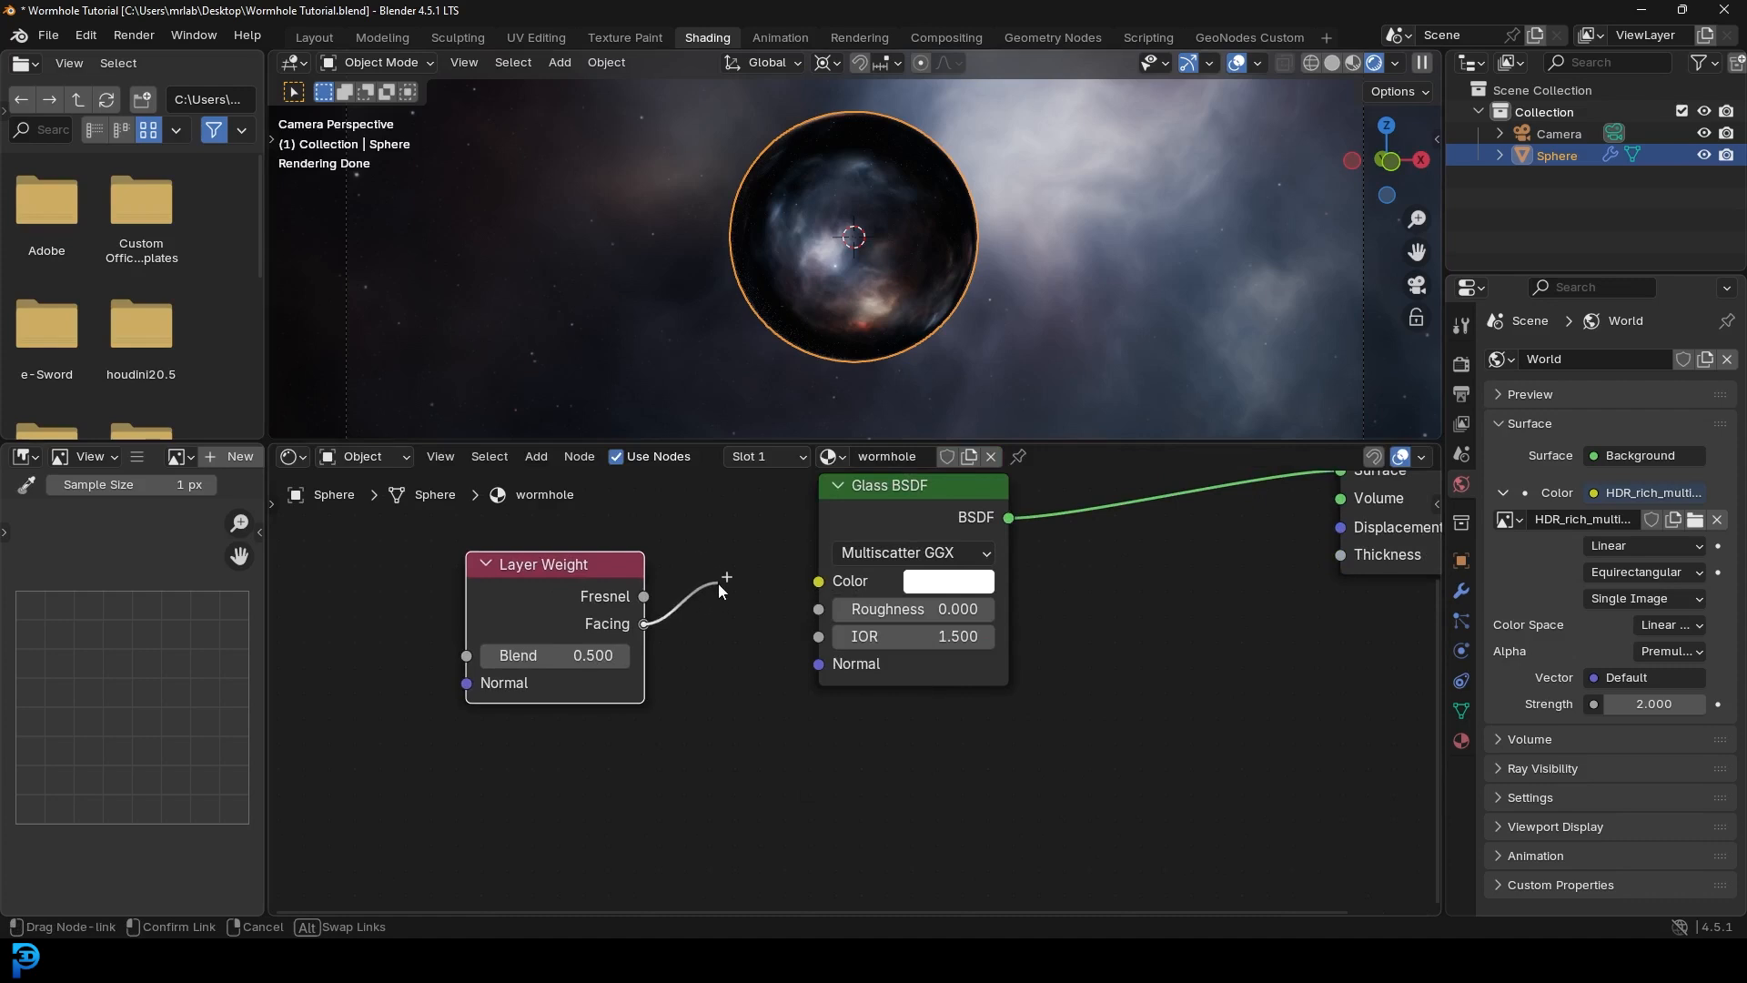
left_click_drag(691, 634, 826, 641)
middle_click_drag(677, 595, 923, 639)
scroll(921, 637, "up", 3)
left_click_drag(757, 626, 551, 594)
- Insert a Color Ramp node onto the Facing-to-IOR link
key("shift+a")
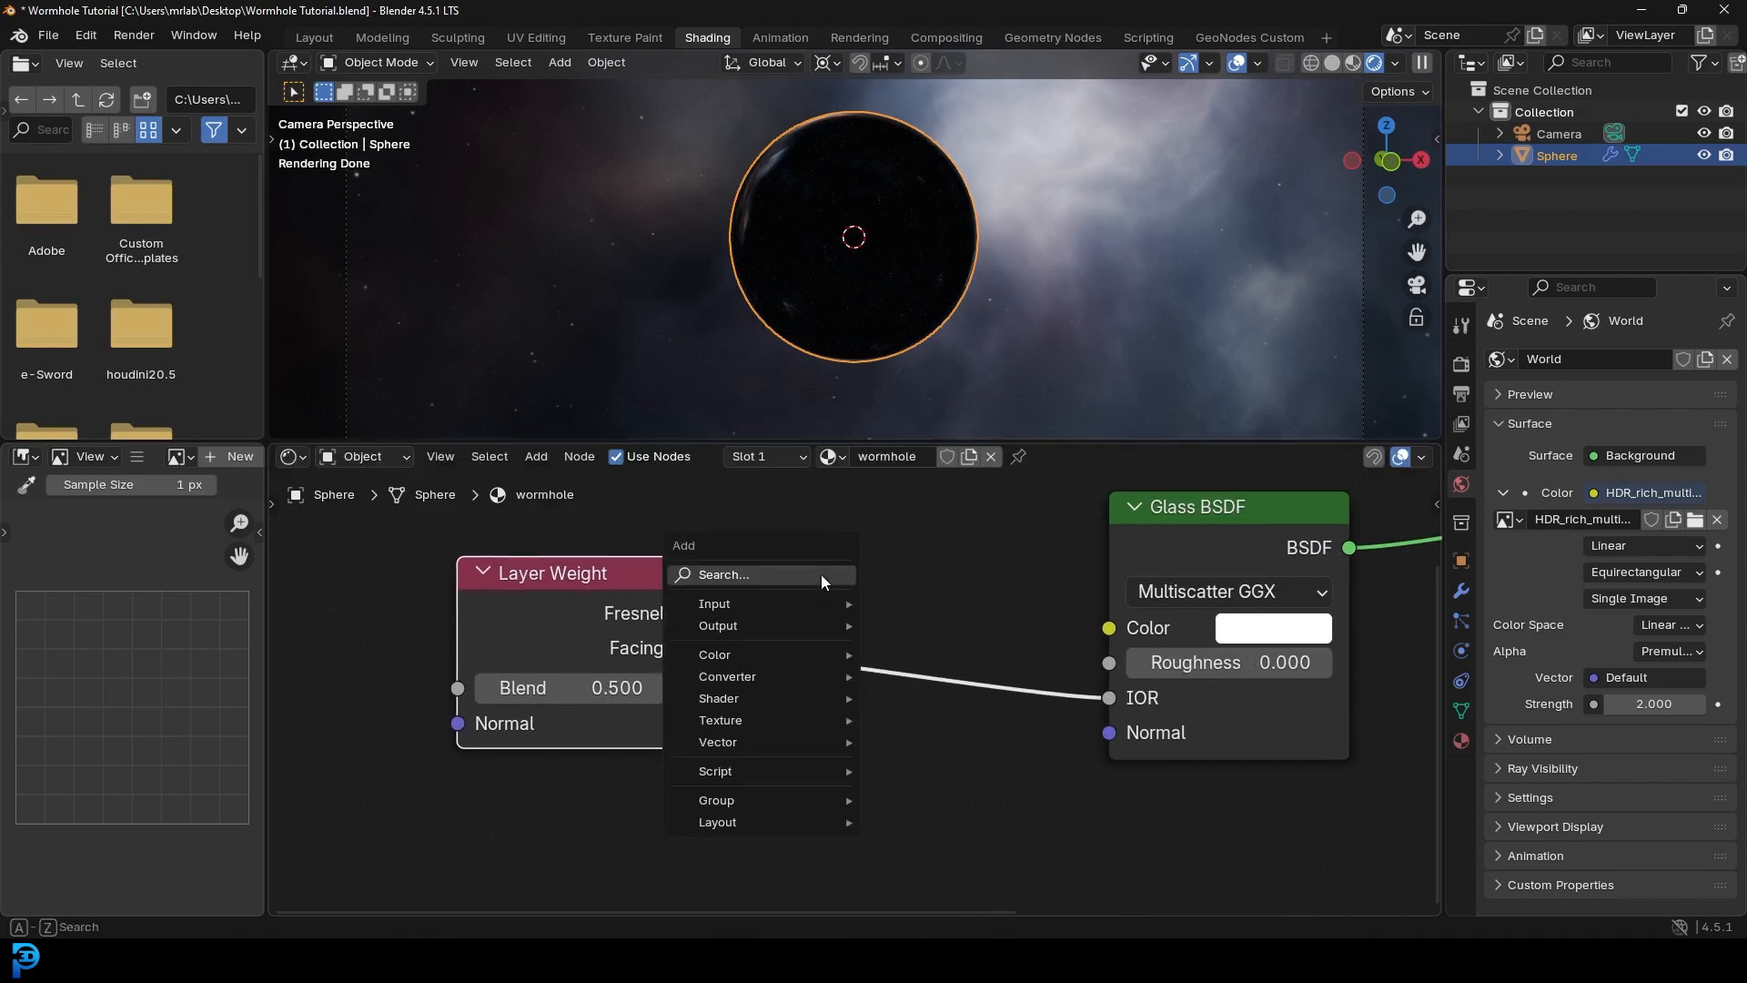
type("ramp")
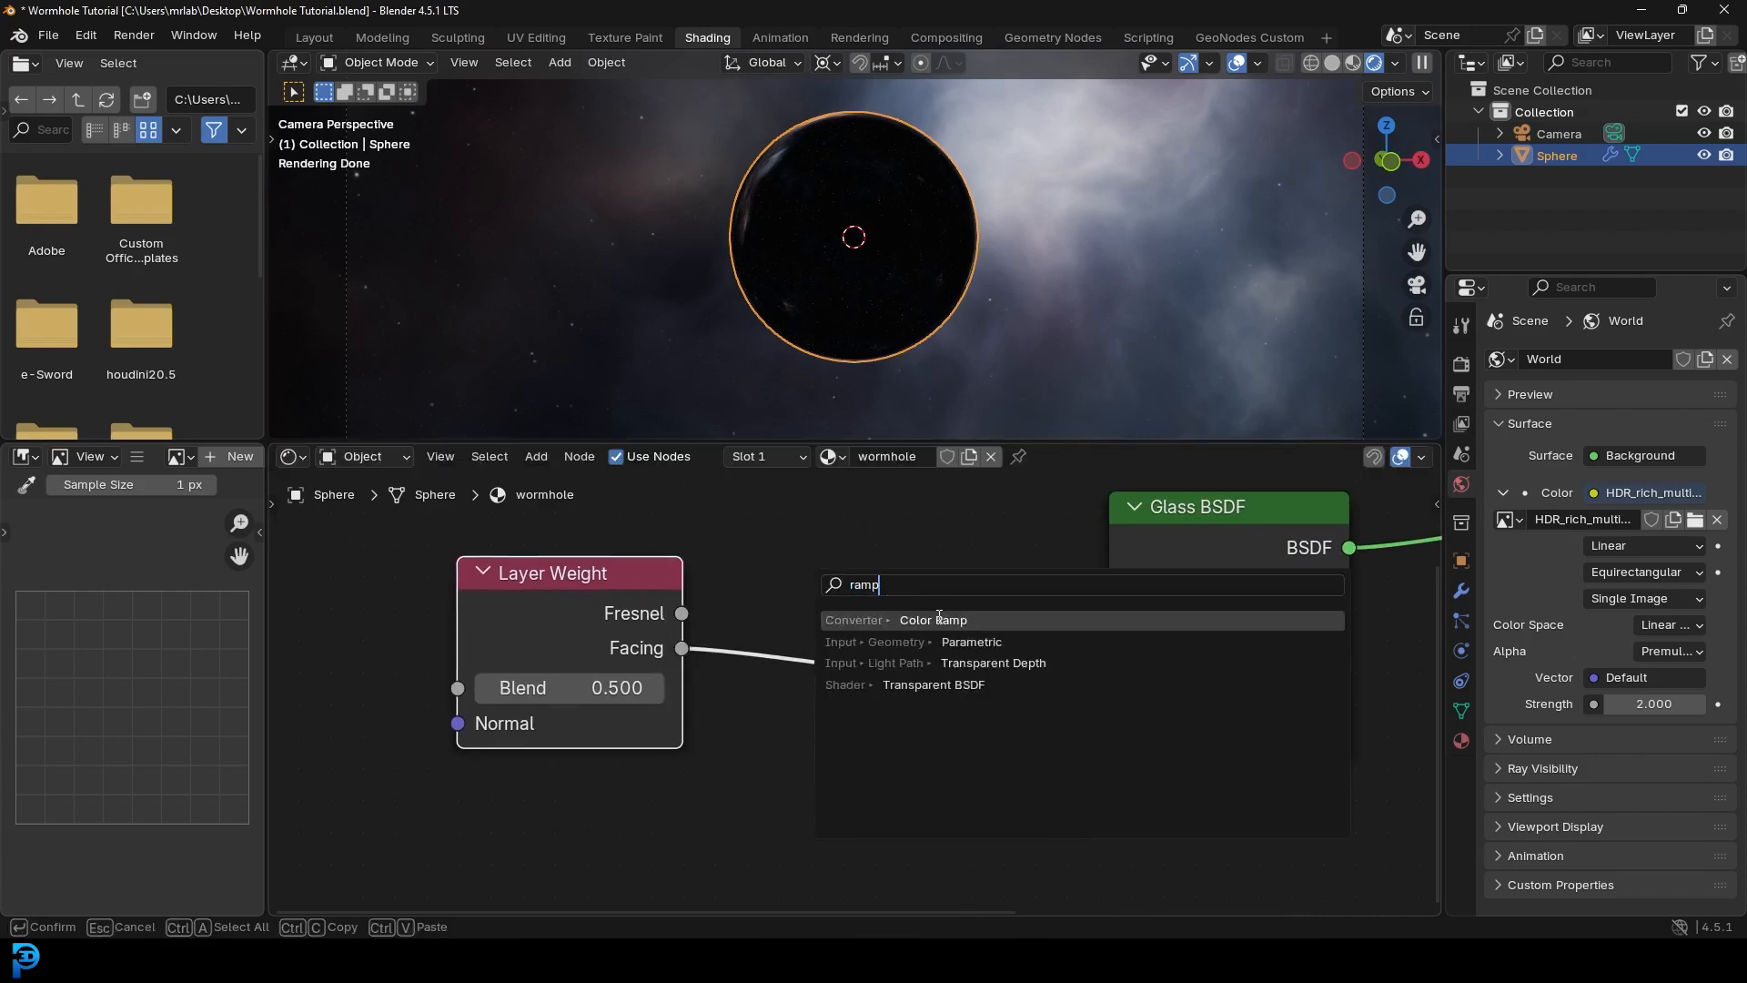
left_click(939, 617)
left_click(746, 533)
middle_click_drag(858, 619, 767, 566)
scroll(784, 592, "up", 2)
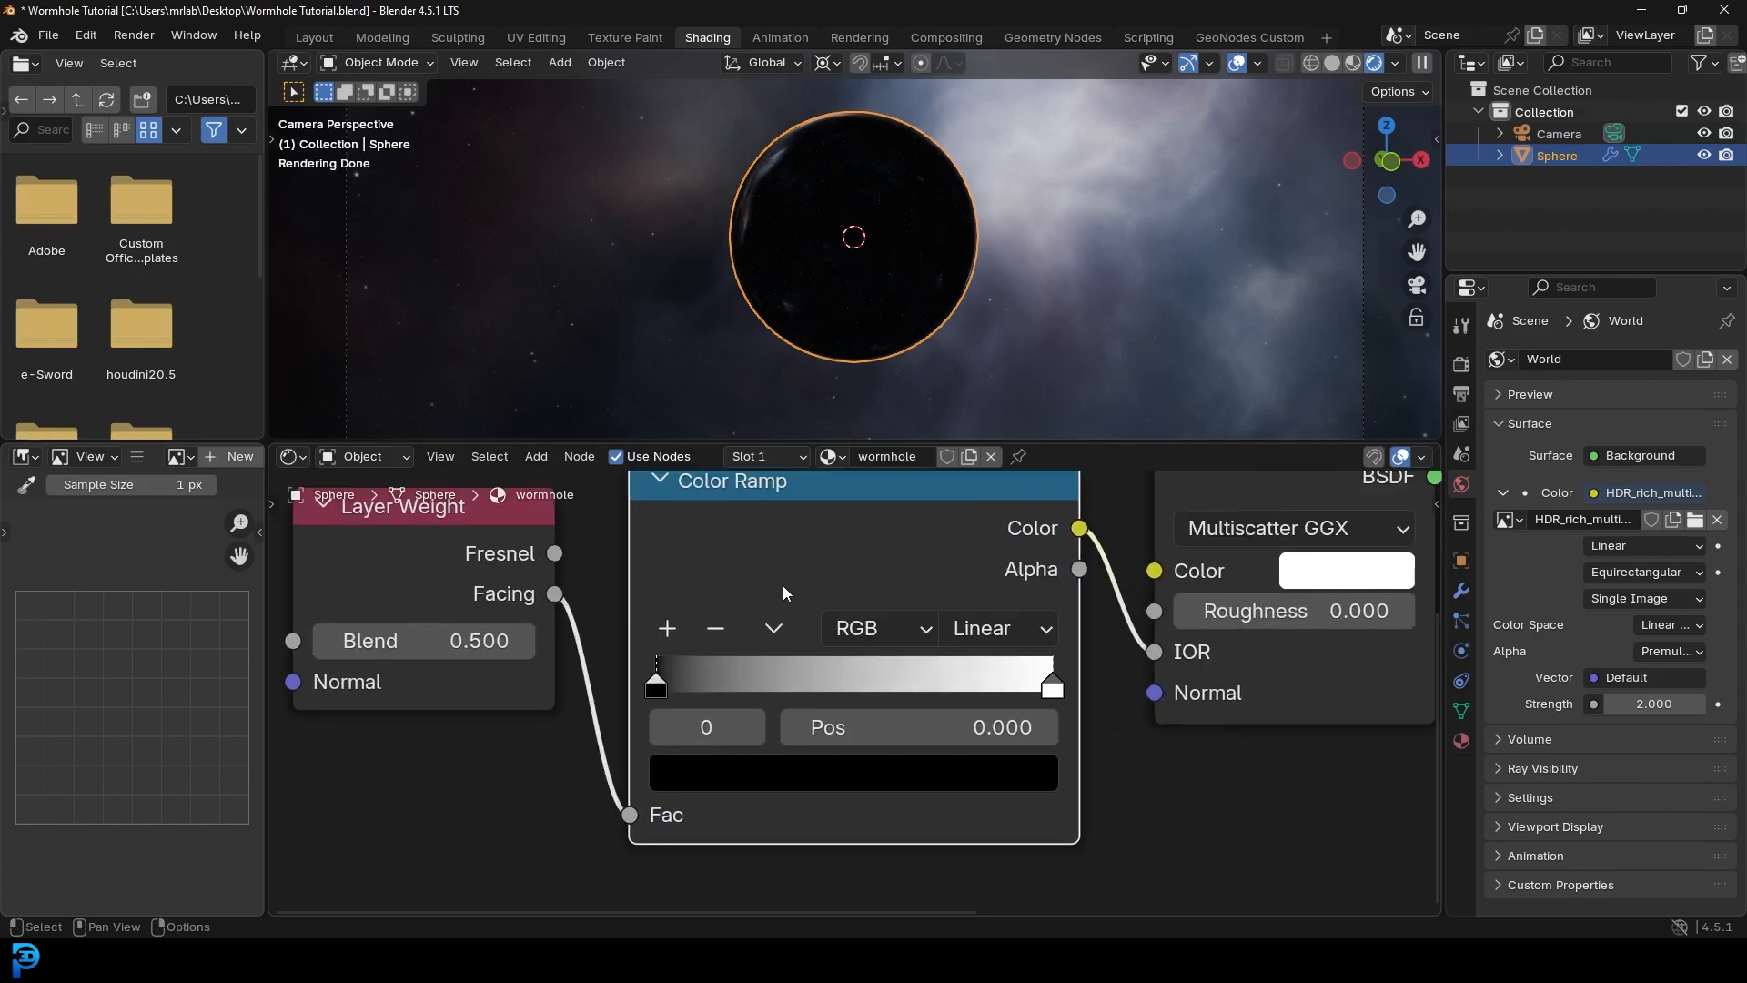
- Lighten the ramp's black stop to dark grey and move the white stop to 0.607
left_click_drag(657, 690, 658, 690)
left_click(807, 772)
left_click_drag(991, 414, 991, 370)
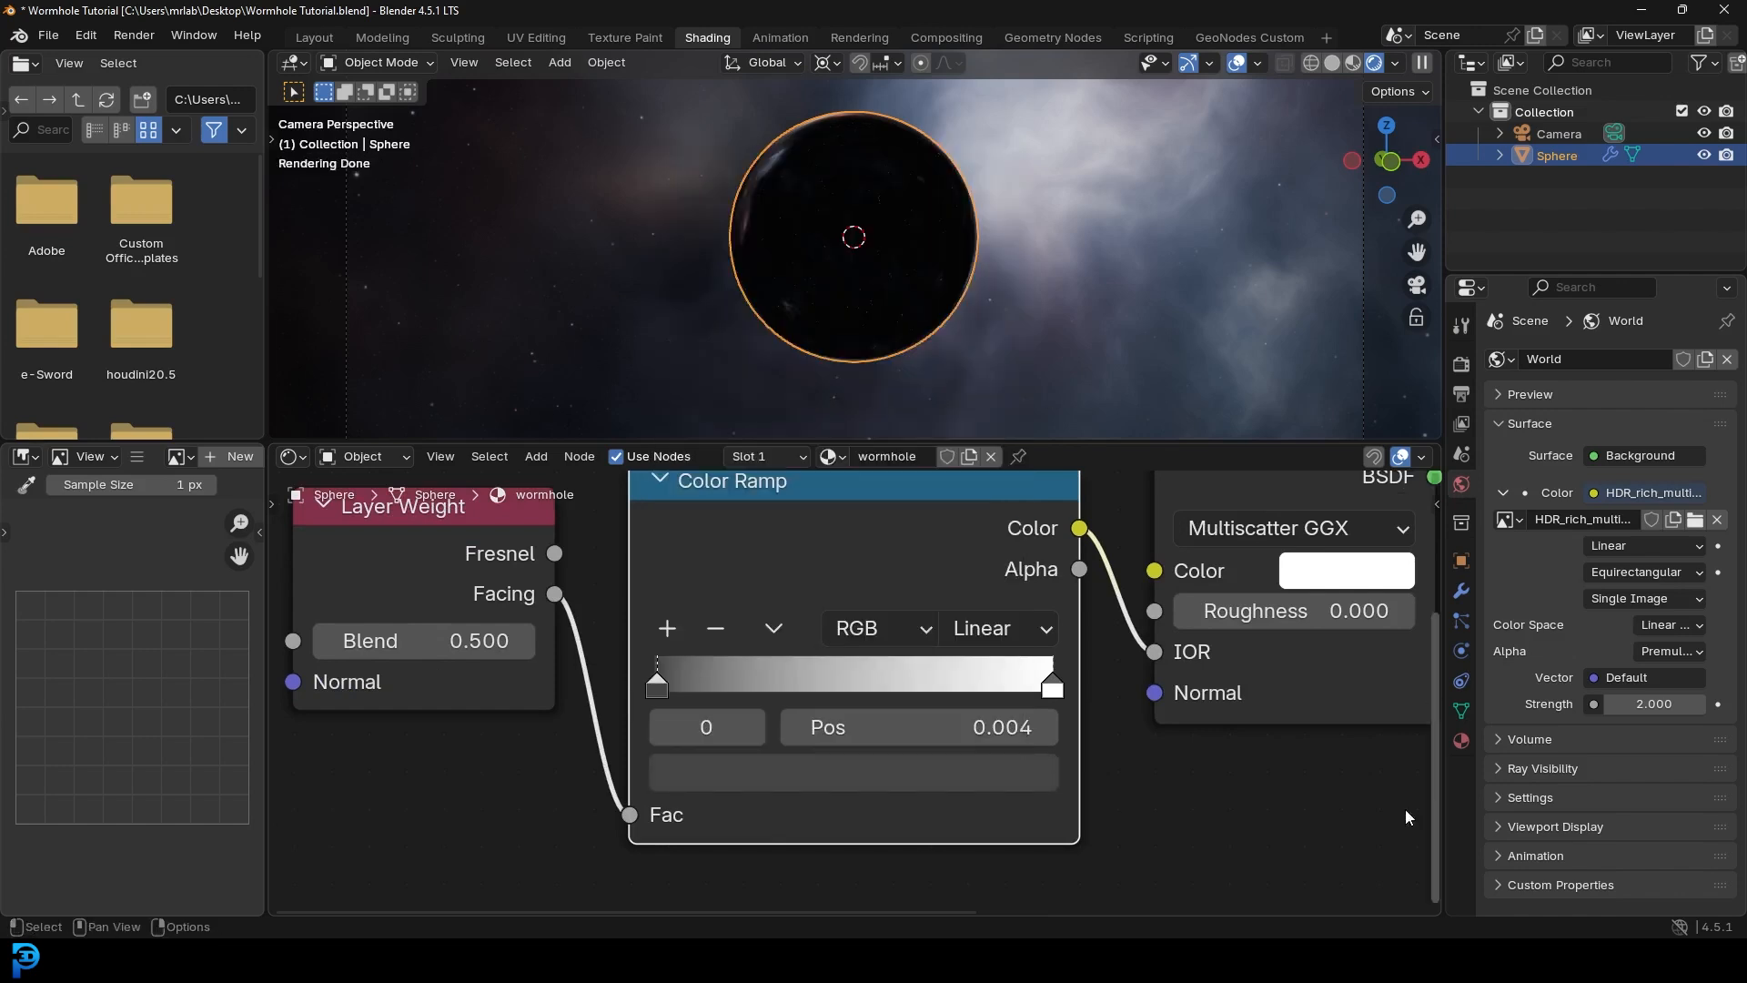
left_click_drag(1046, 671, 890, 702)
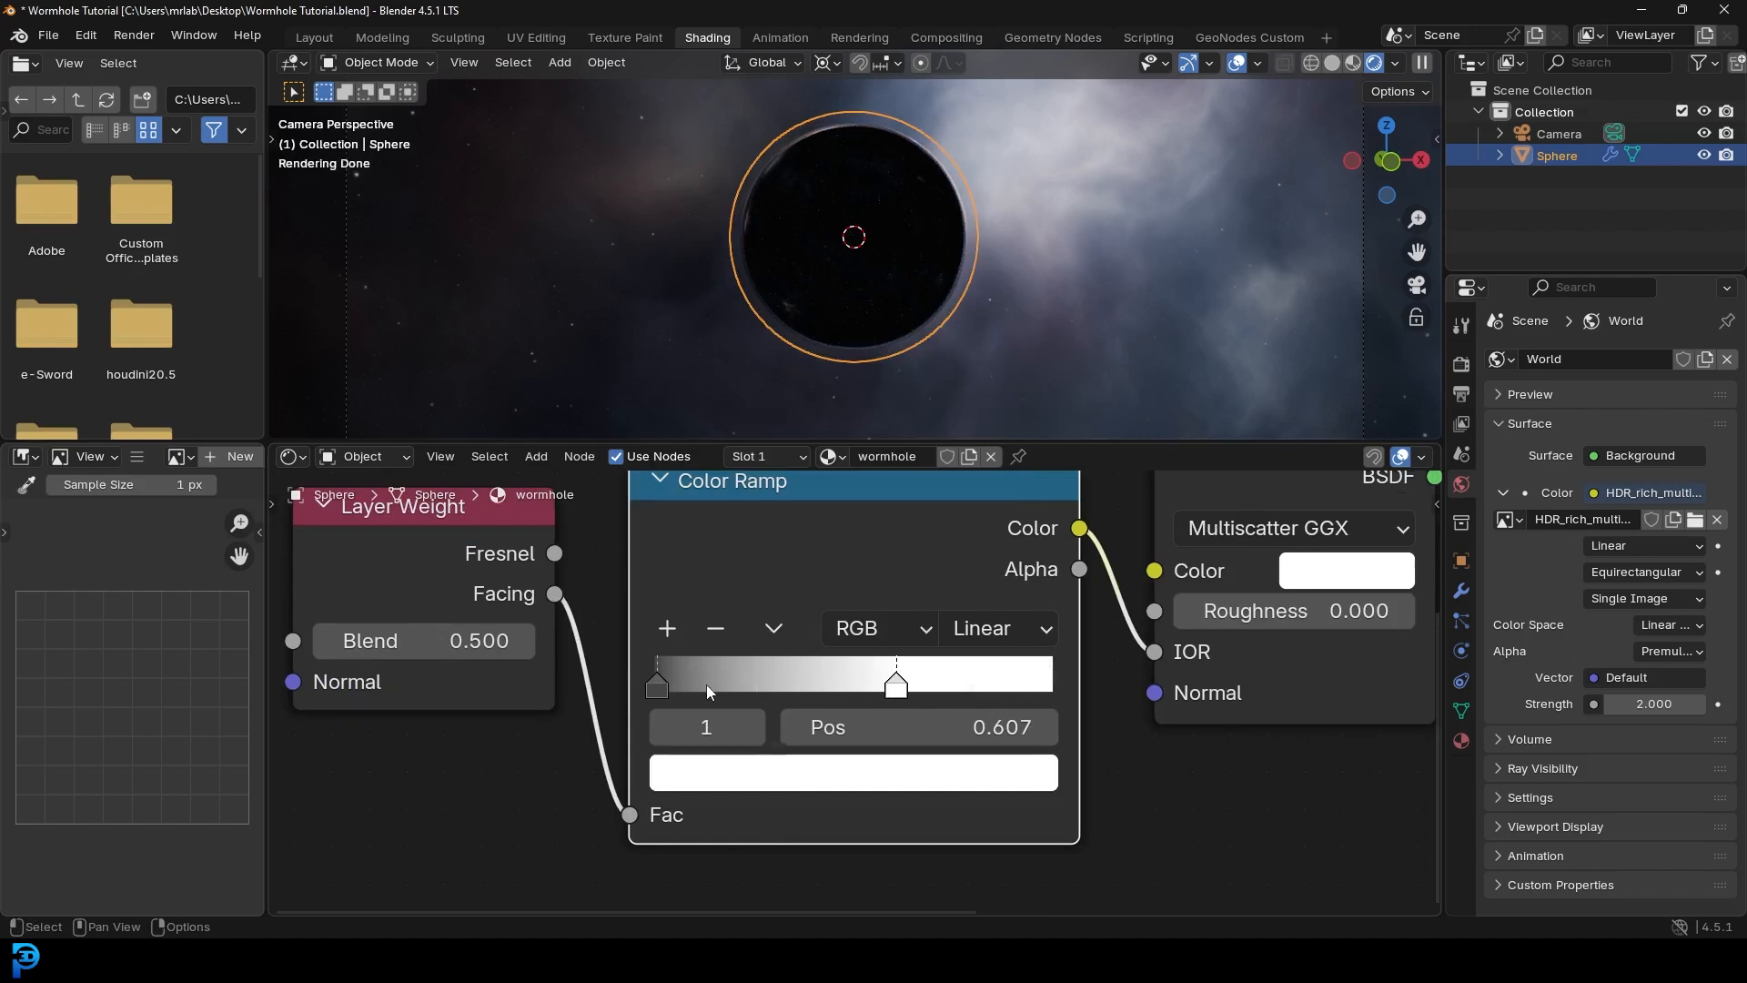
- Set the Layer Weight Blend to 0.900
scroll(859, 217, "up", 3)
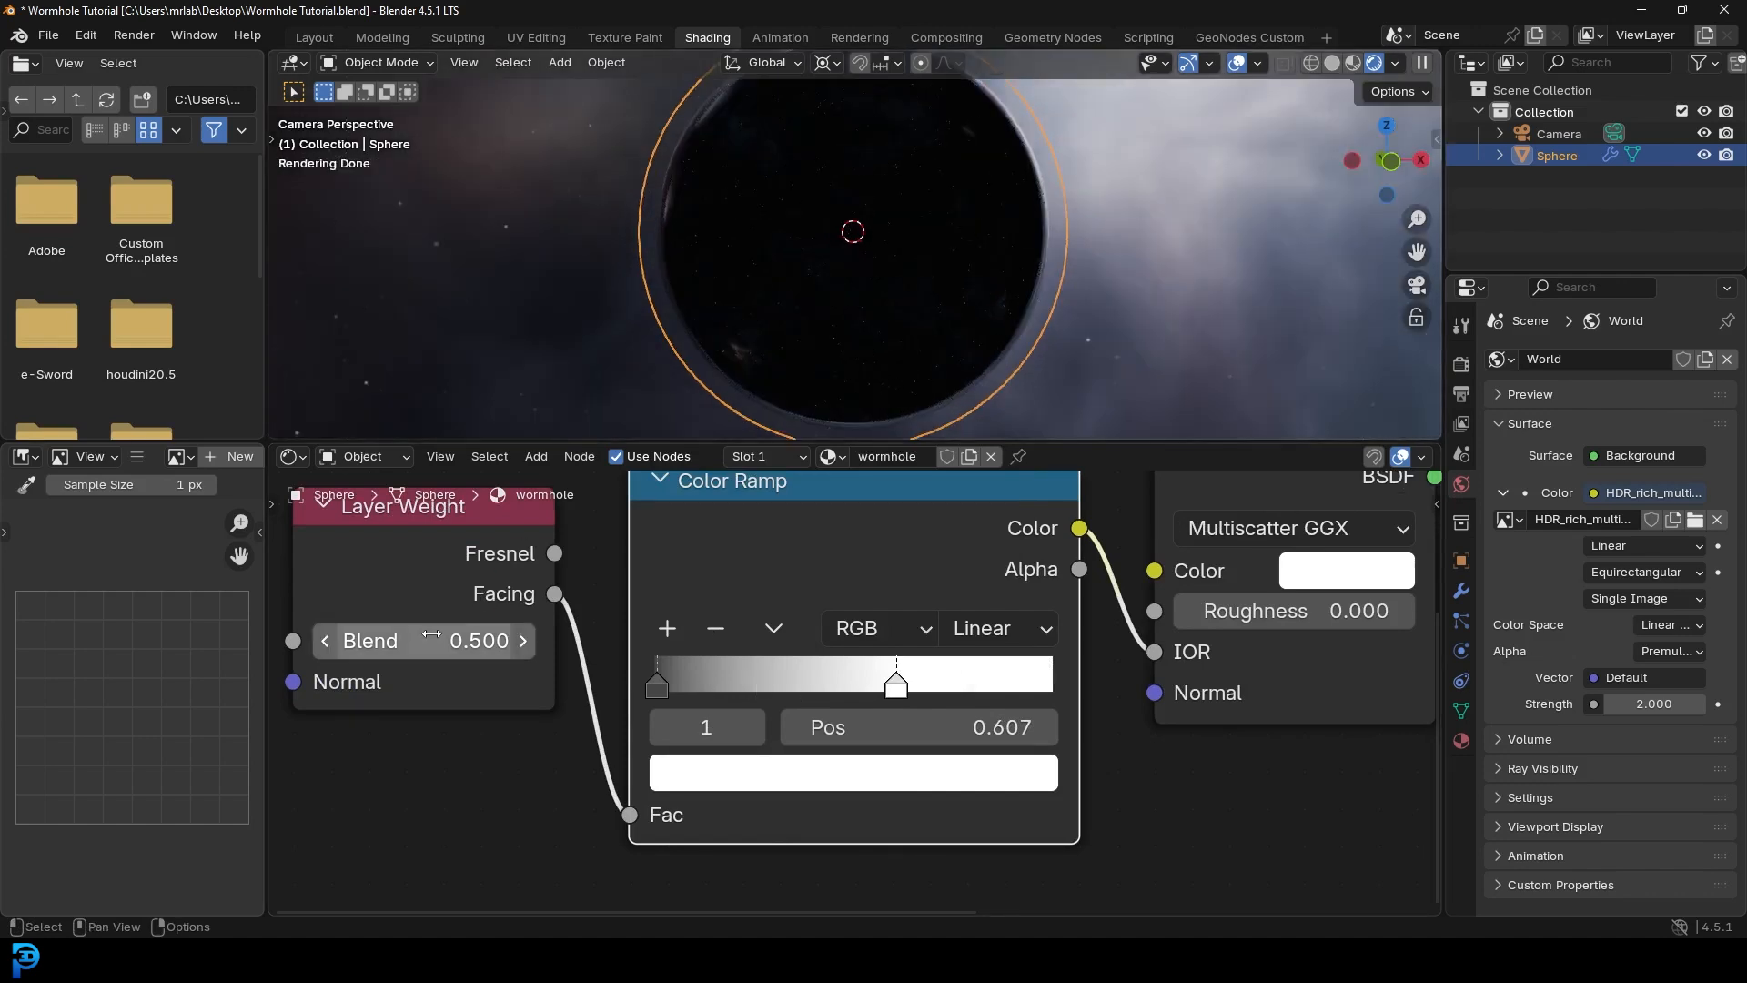
middle_click_drag(432, 640, 653, 746)
scroll(653, 745, "up", 1)
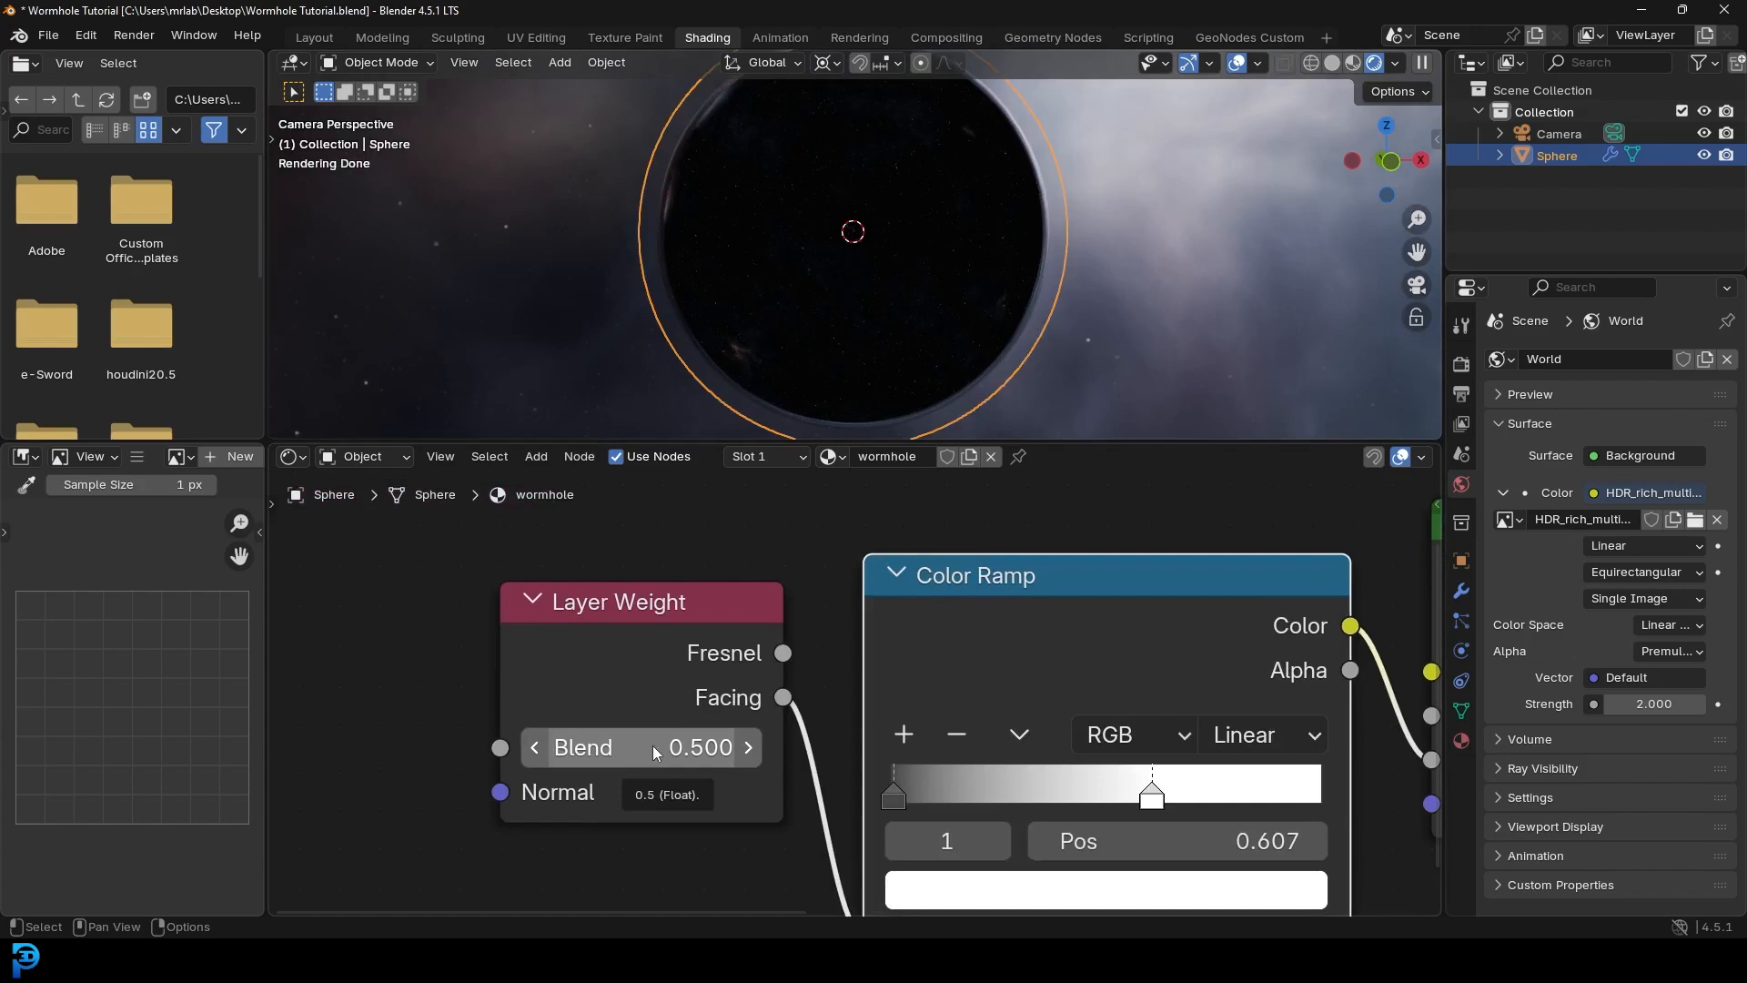
left_click(653, 745)
type(".9")
key("Return")
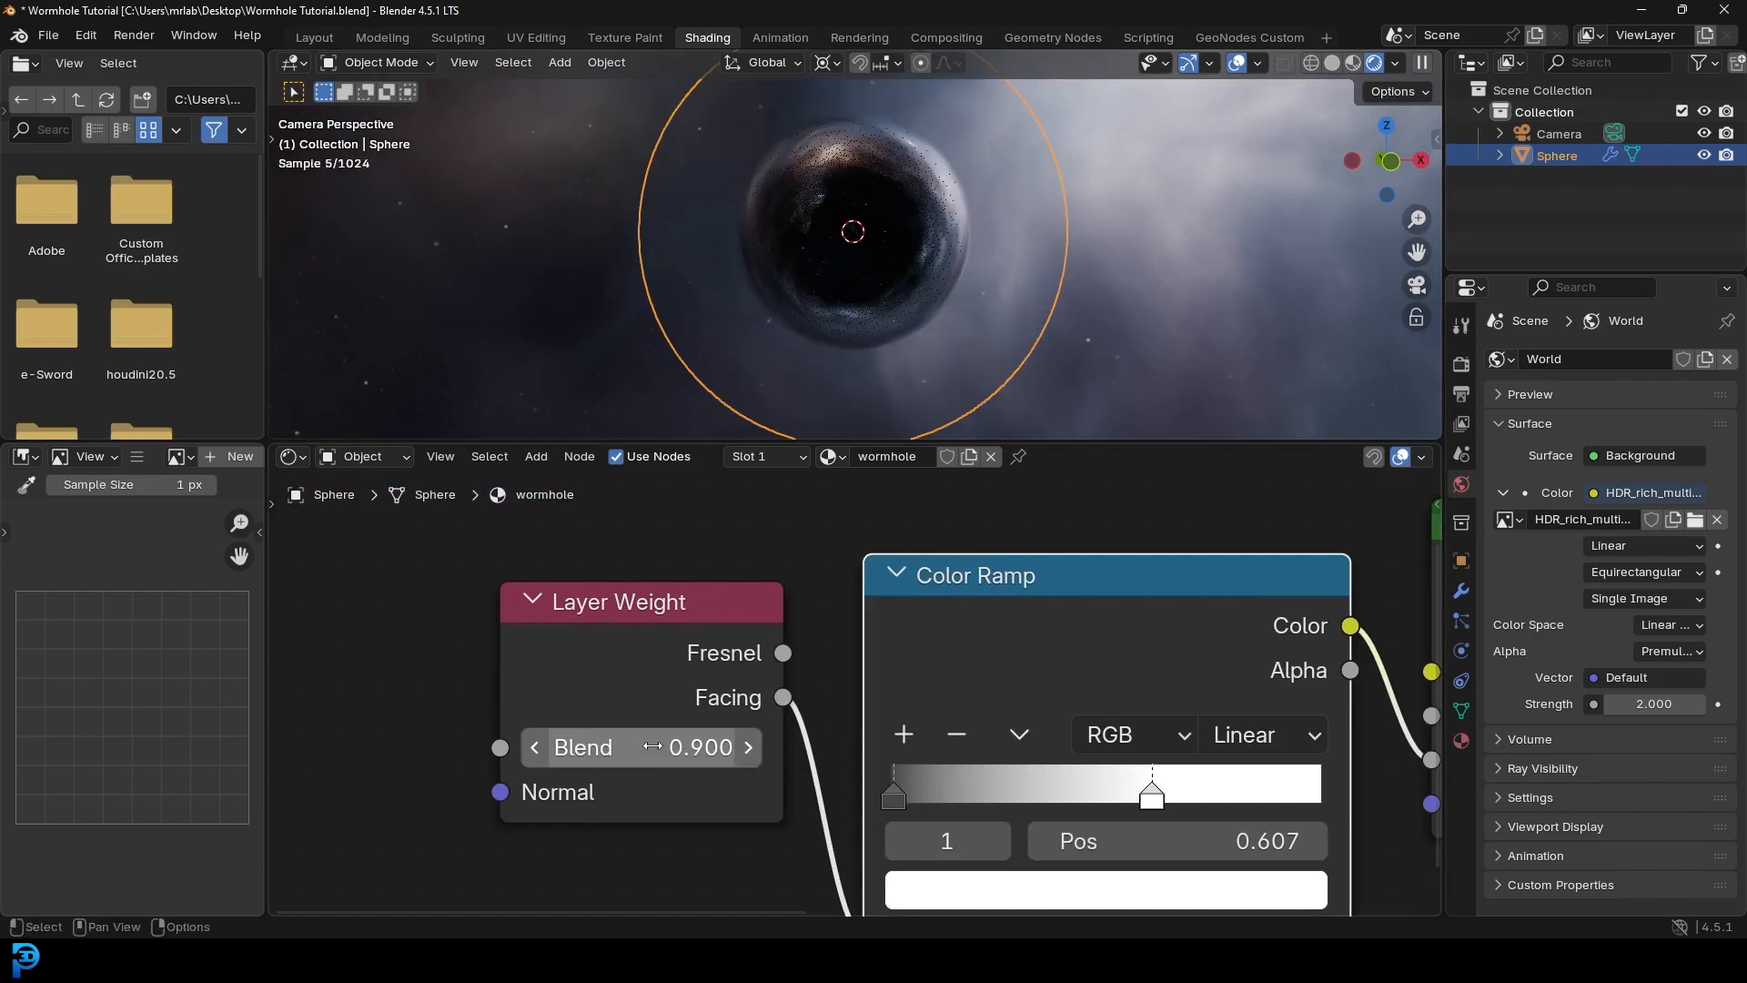
- Deselect the sphere to inspect the lensing ring in the rendered view
key("alt+a")
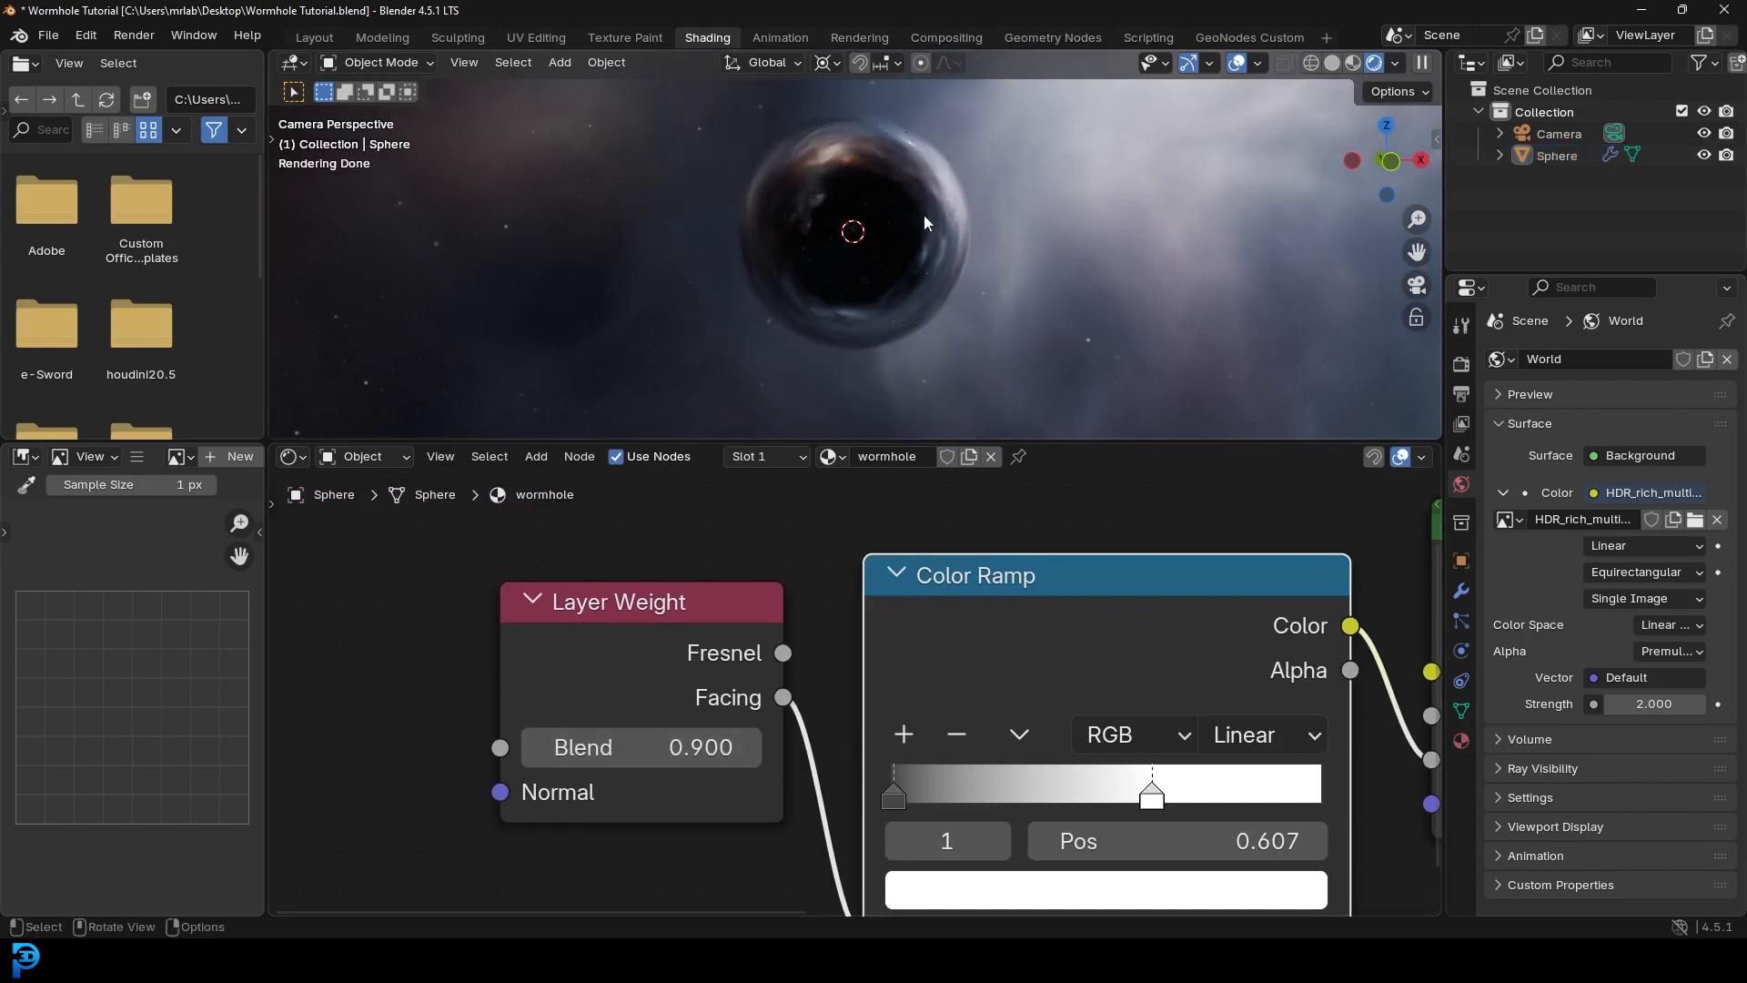
scroll(925, 215, "up", 2)
scroll(881, 165, "up", 1)
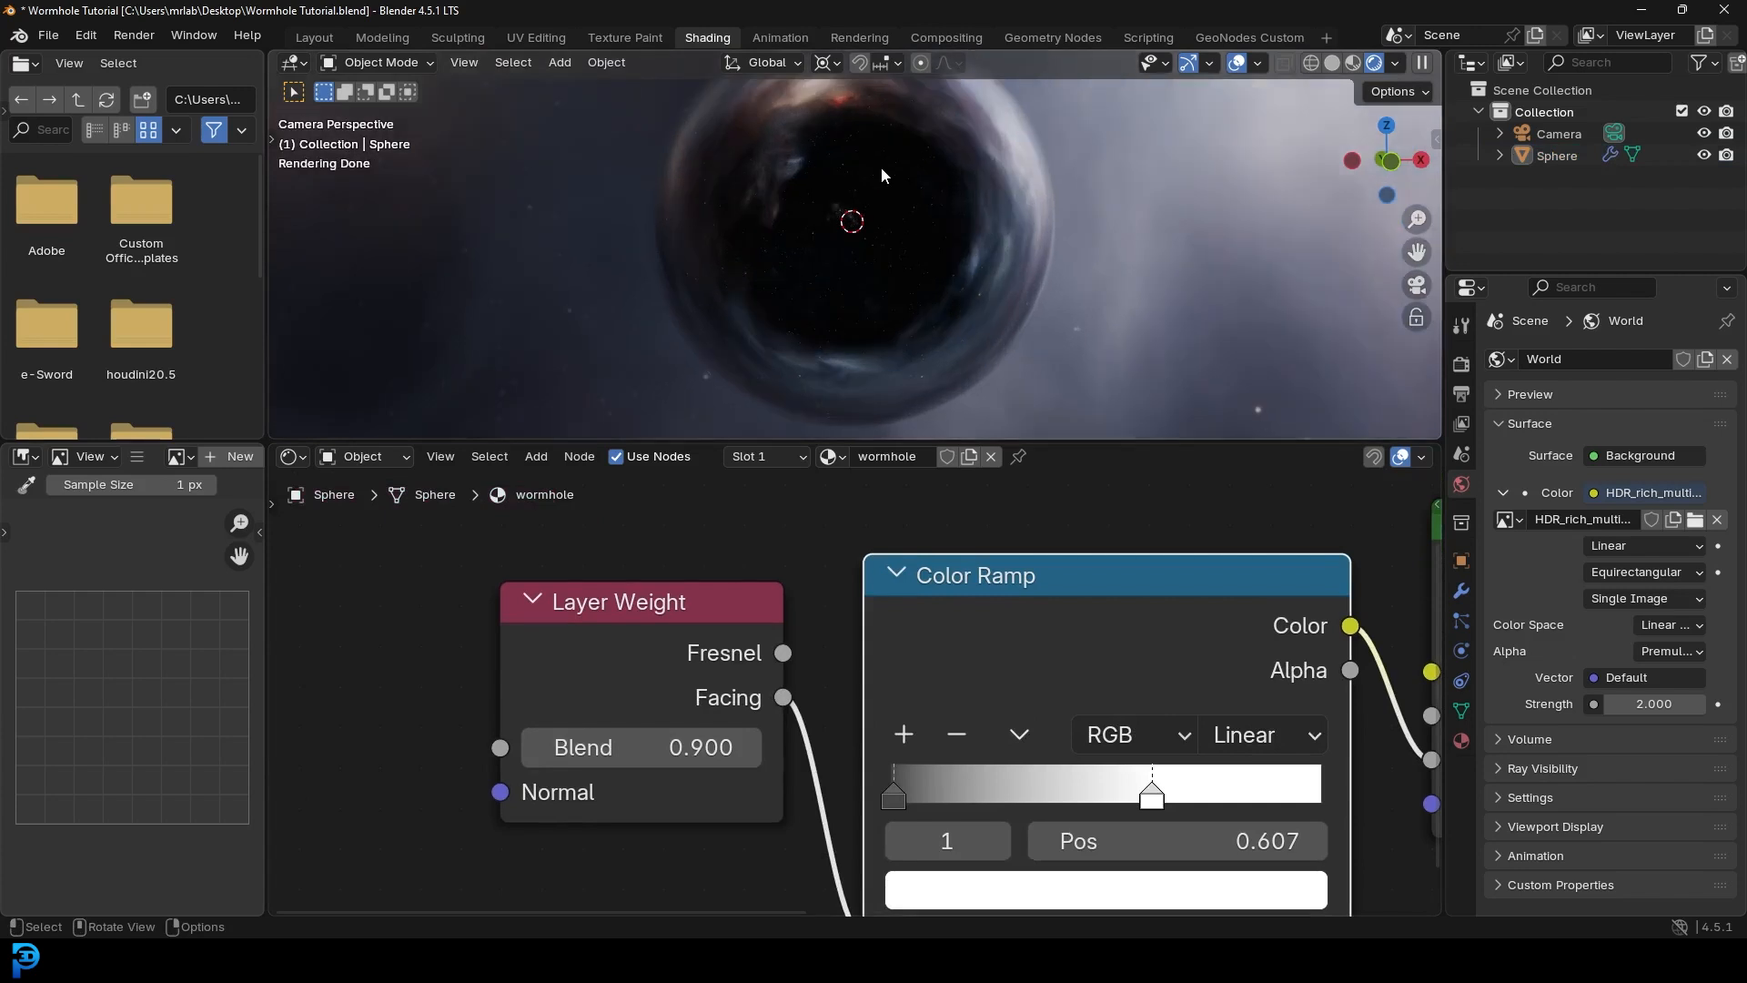
scroll(856, 692, "down", 2)
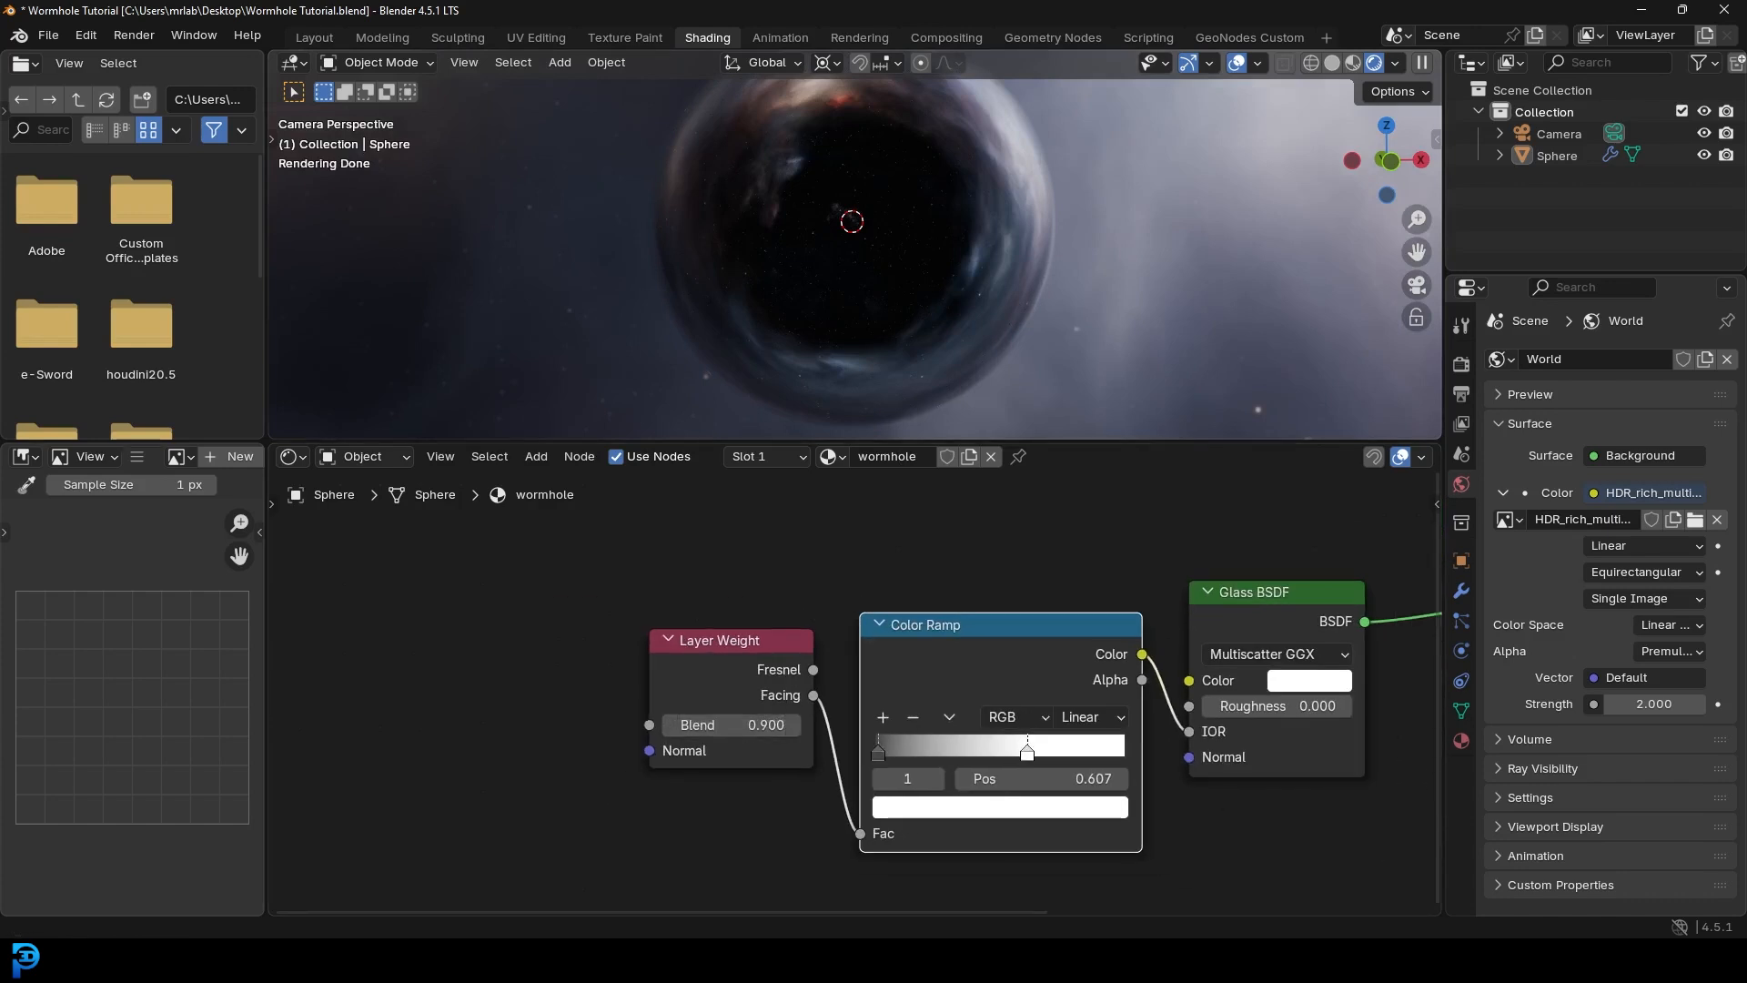
scroll(910, 745, "down", 3)
- Move the Material Output further right and place a duplicate Glass BSDF below
middle_click_drag(1183, 678, 579, 696)
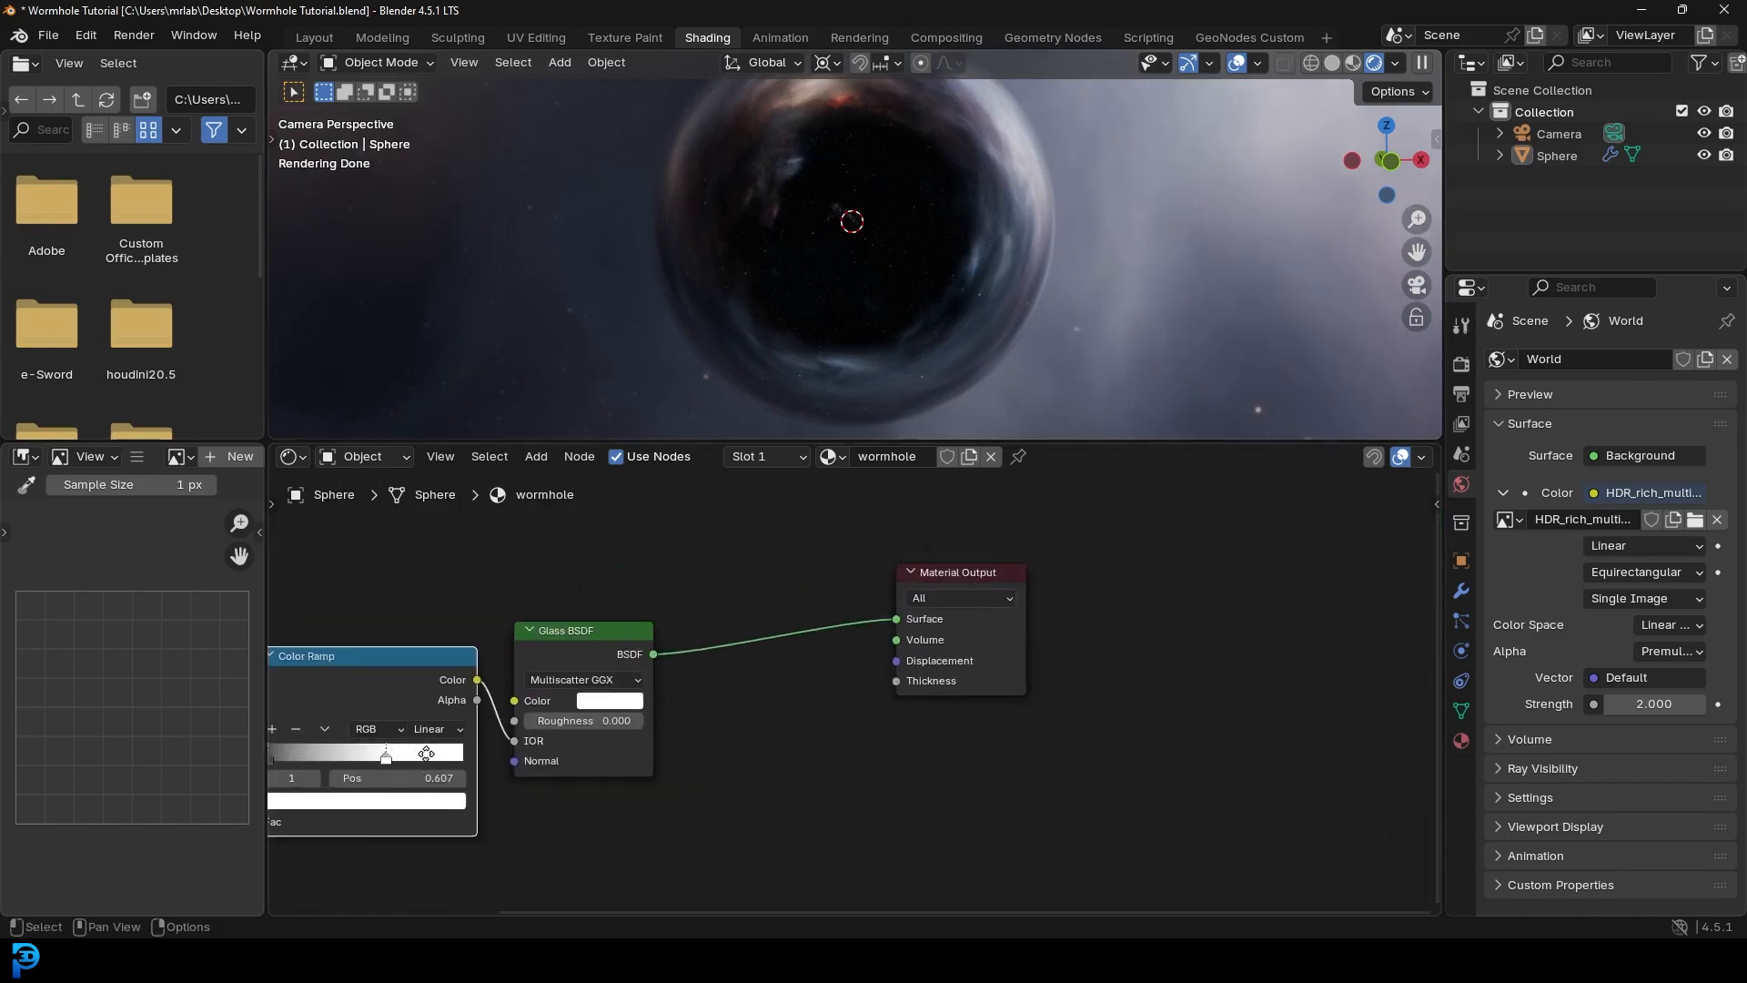
scroll(947, 655, "up", 4)
left_click_drag(926, 531, 1240, 562)
middle_click_drag(708, 640, 815, 622)
left_click(572, 611)
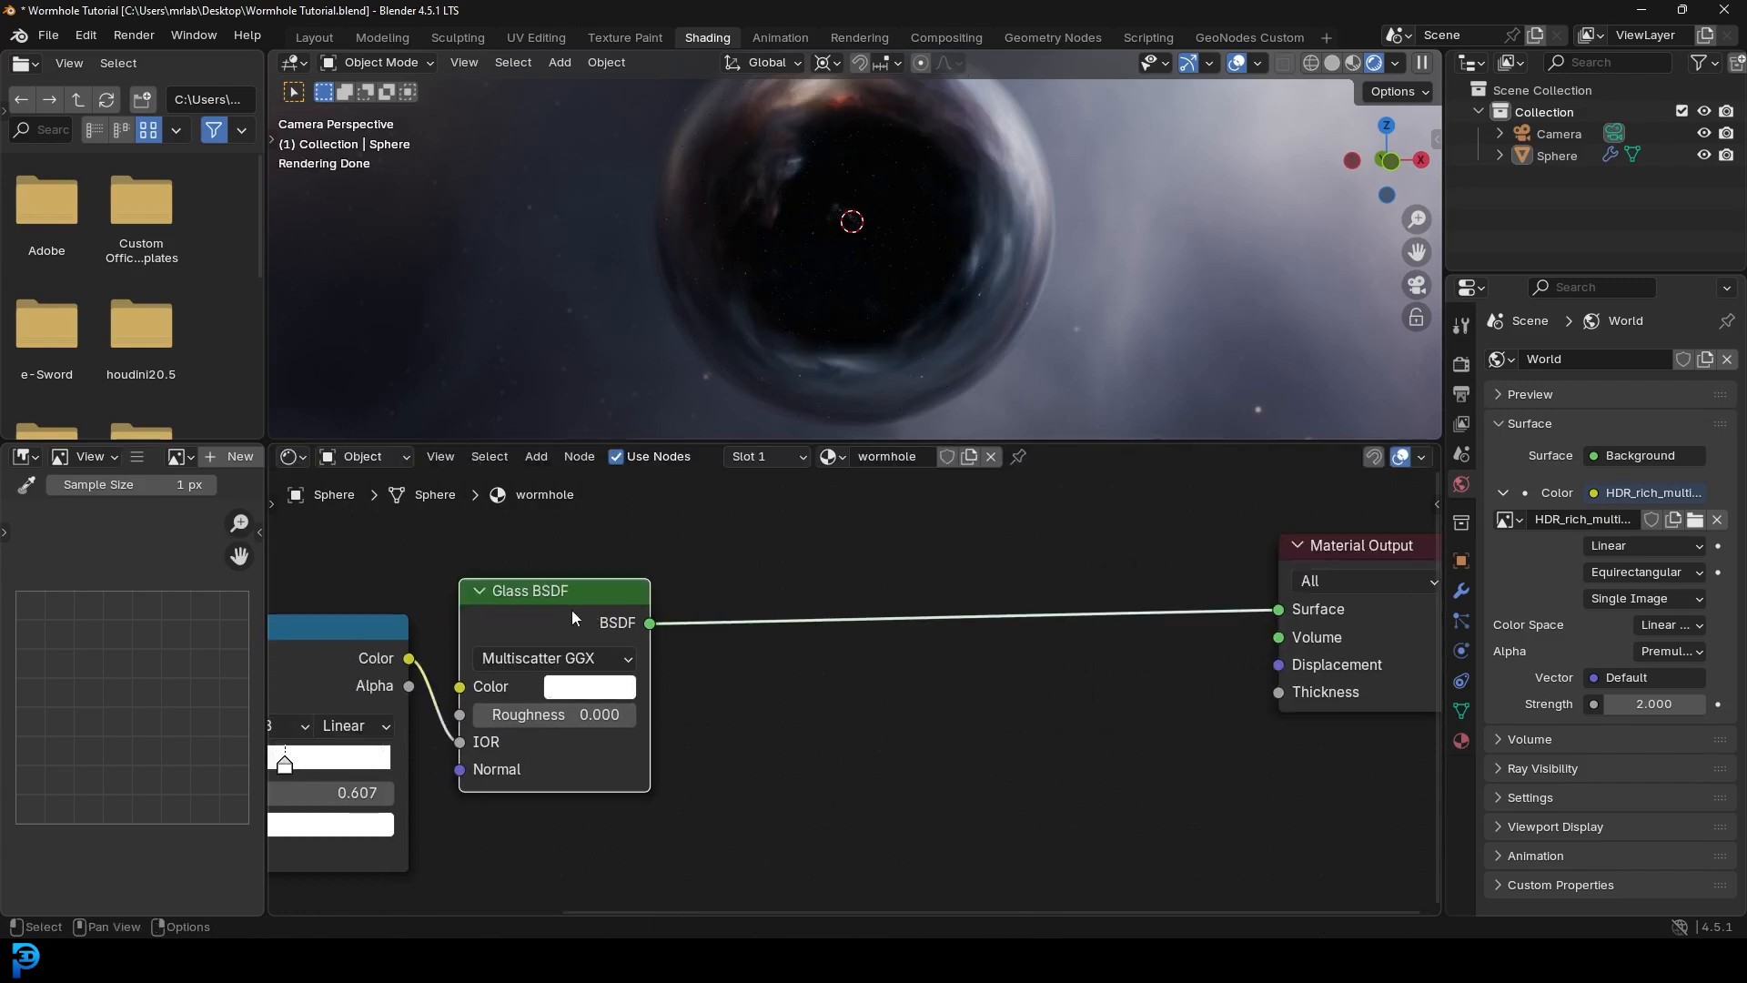
key("shift+d")
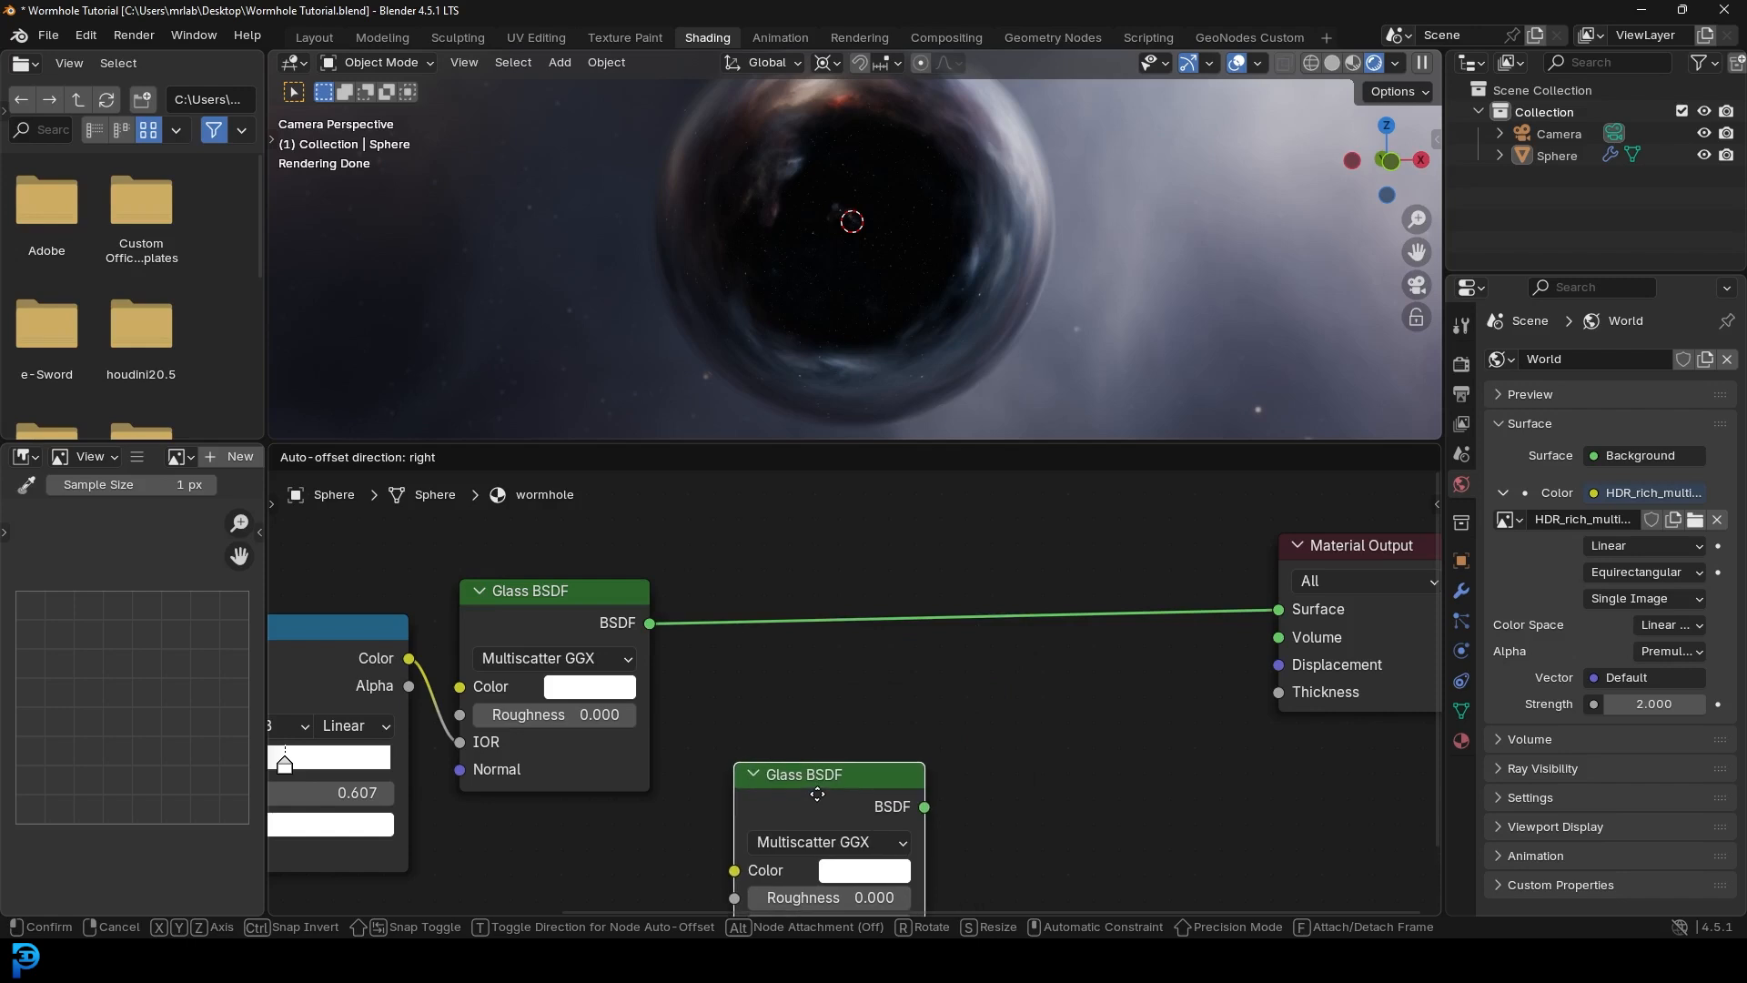
left_click(926, 682)
scroll(914, 604, "down", 1)
- Insert a Mix Shader into the output link and feed both Glass BSDFs into it
key("shift+a")
left_click(895, 603)
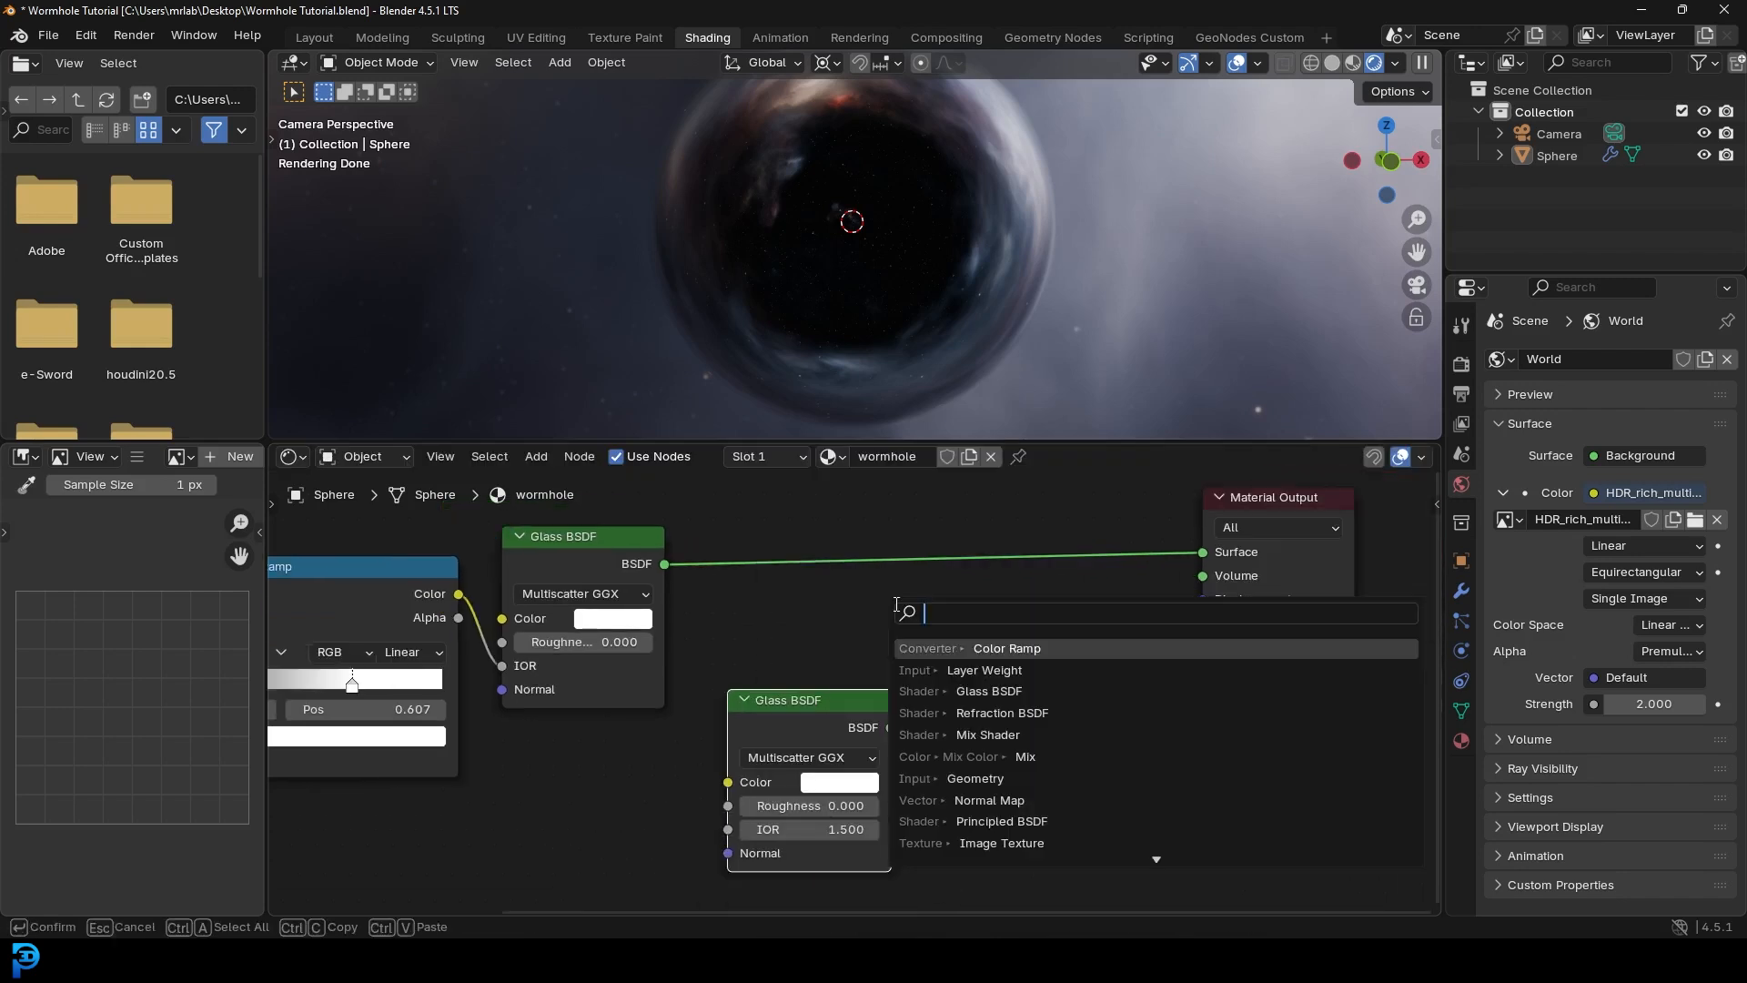
type("mix")
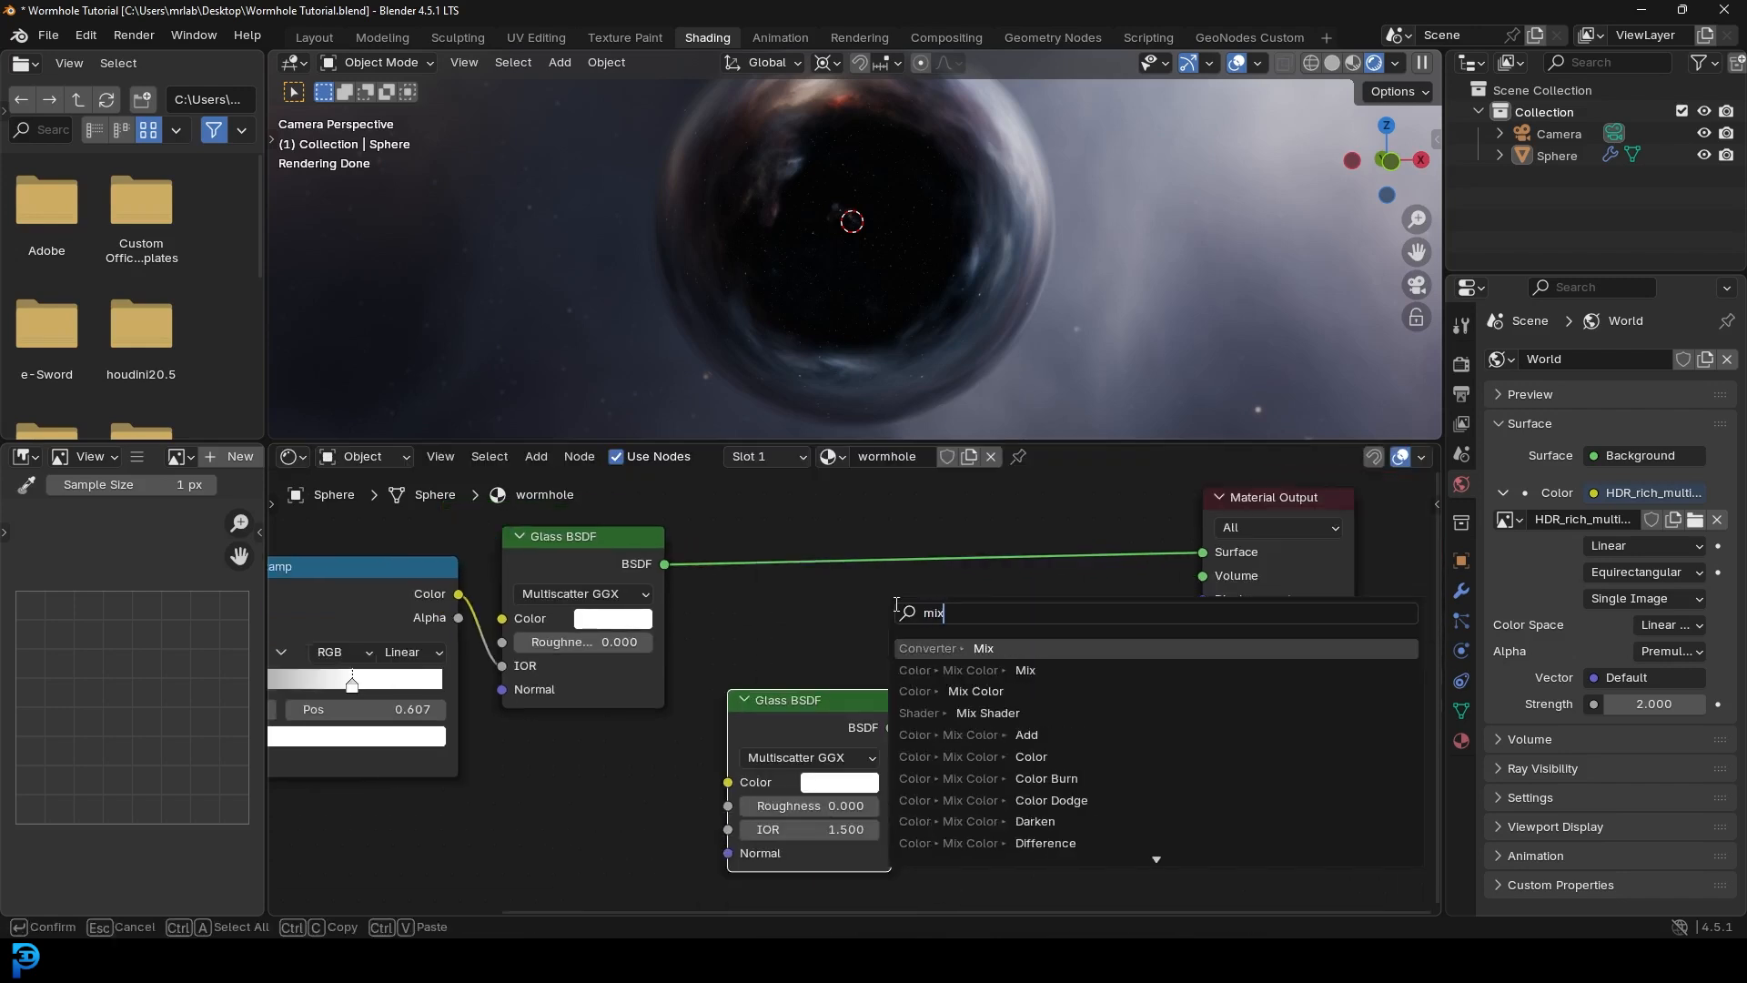
left_click(988, 712)
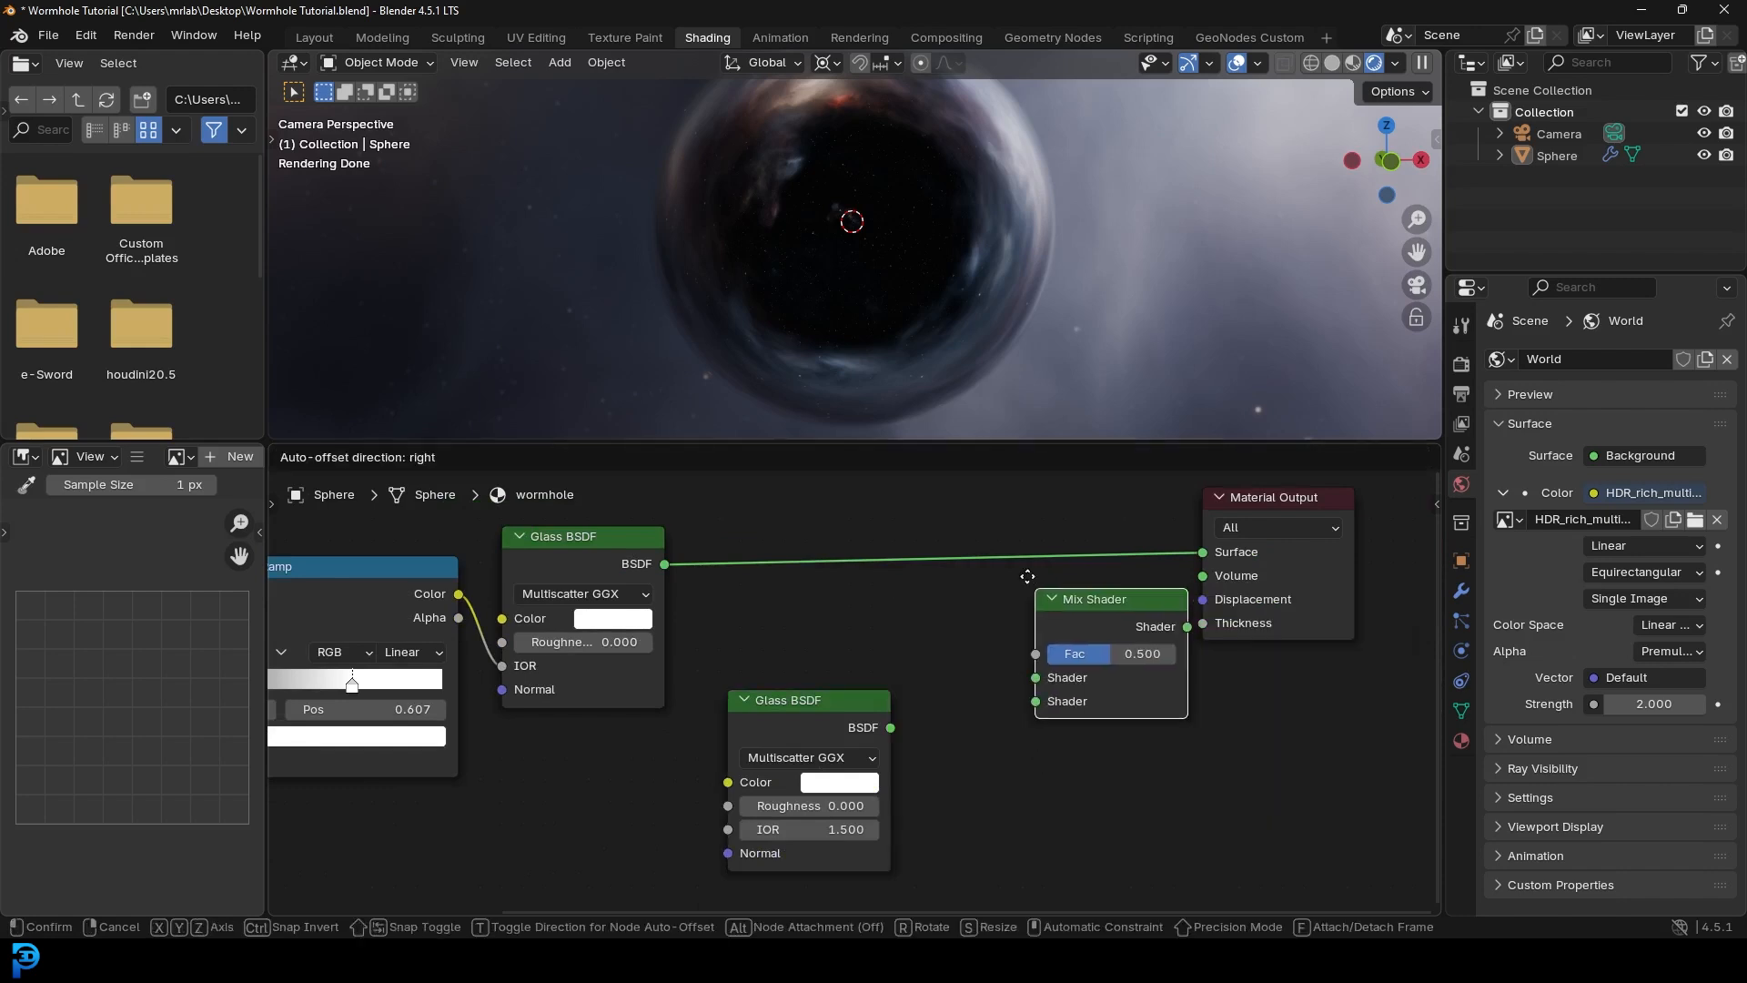
left_click(993, 539)
left_click_drag(841, 724, 993, 627)
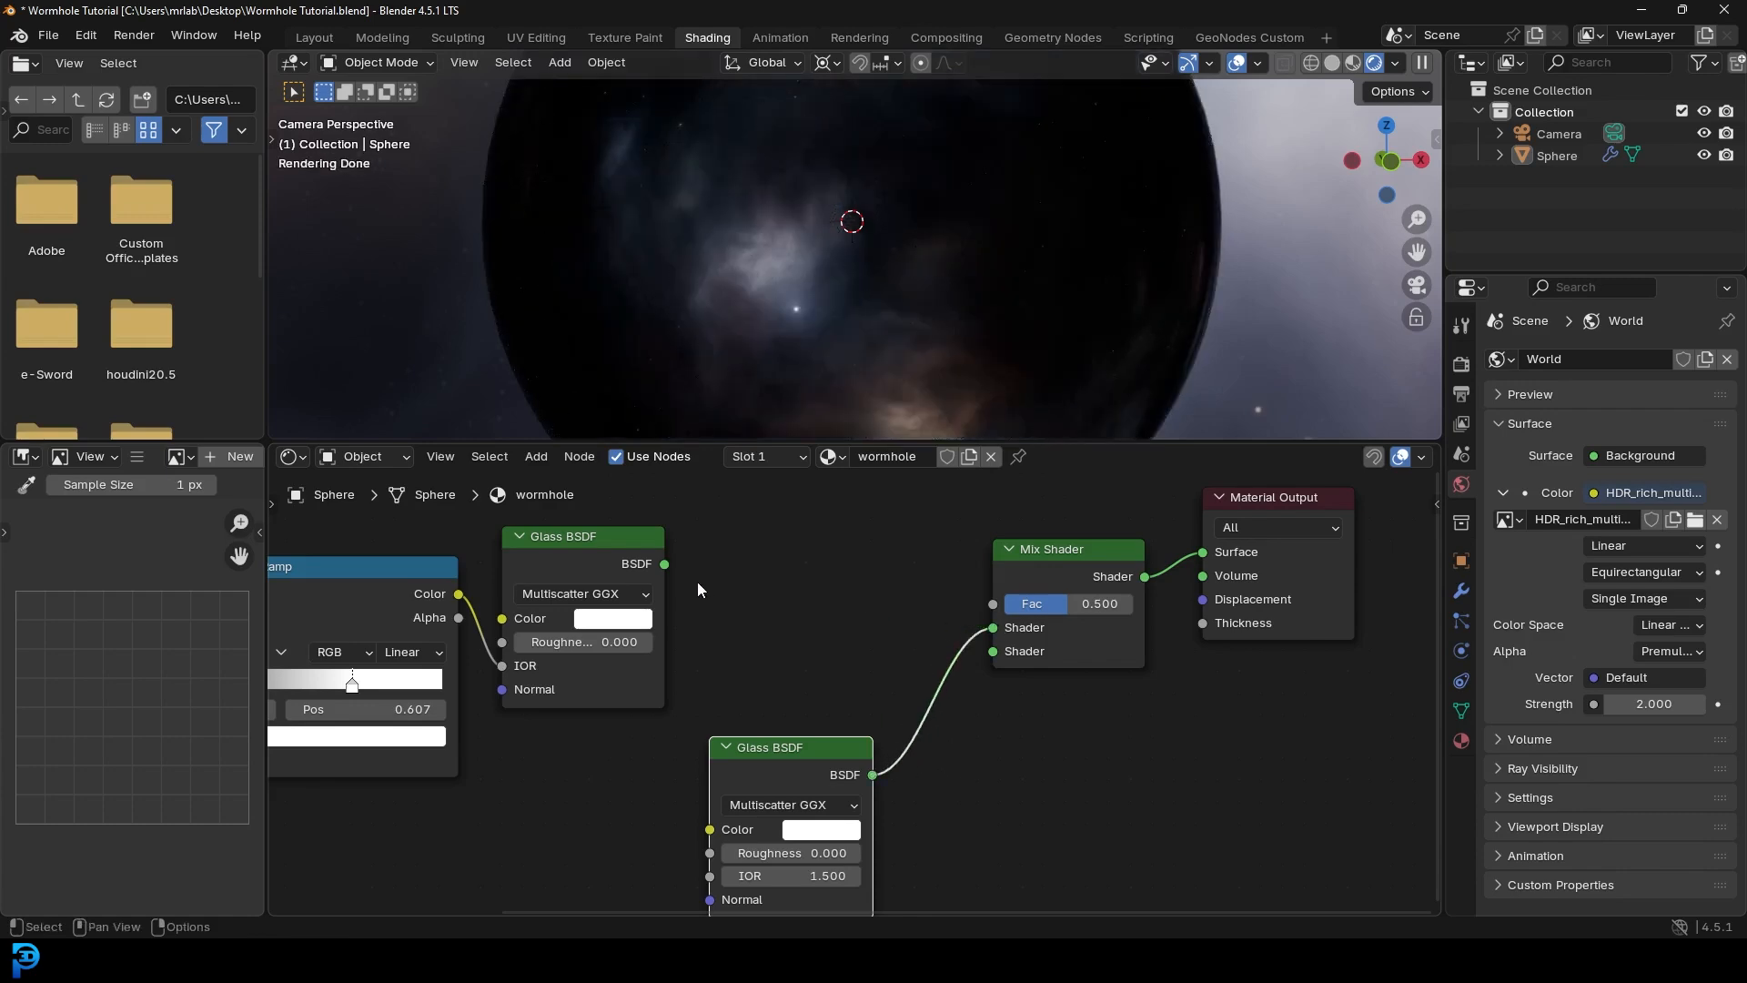
left_click_drag(665, 564, 991, 655)
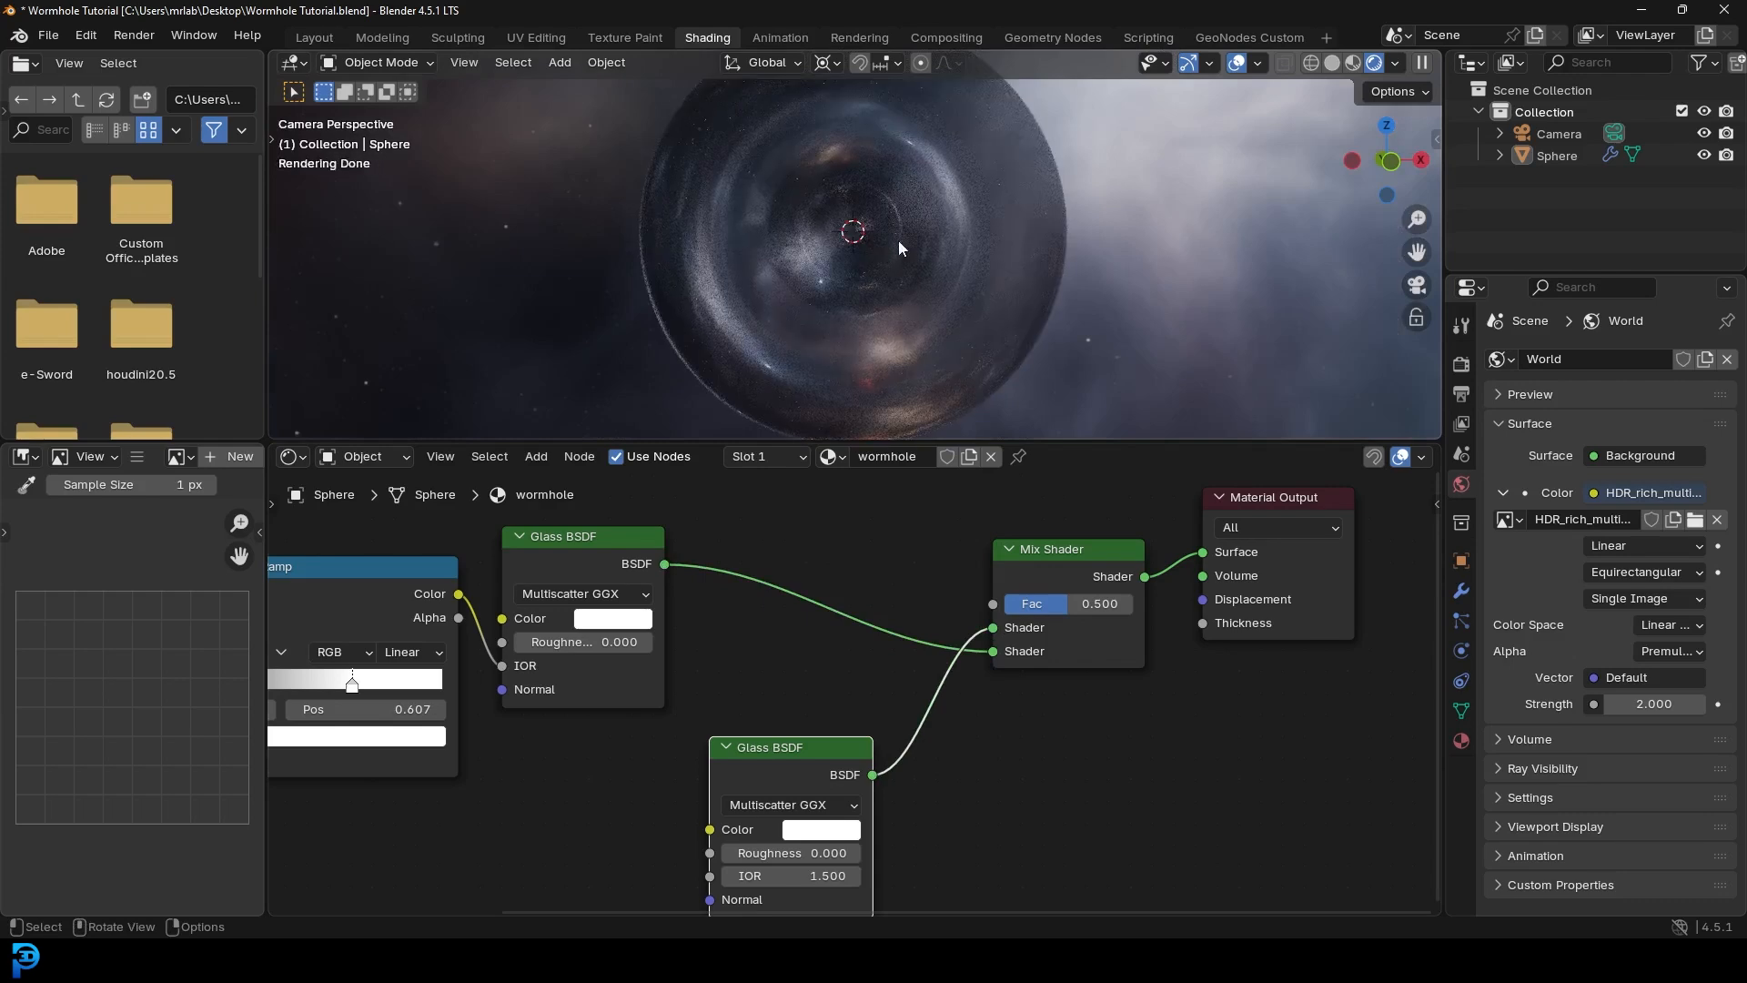
- Box-select the Layer Weight and Color Ramp nodes and duplicate them
middle_click_drag(820, 897, 806, 733)
scroll(564, 659, "down", 3)
middle_click_drag(564, 658, 707, 834)
middle_click_drag(497, 679, 677, 642)
left_click_drag(690, 535, 479, 740)
middle_click_drag(566, 671, 527, 755)
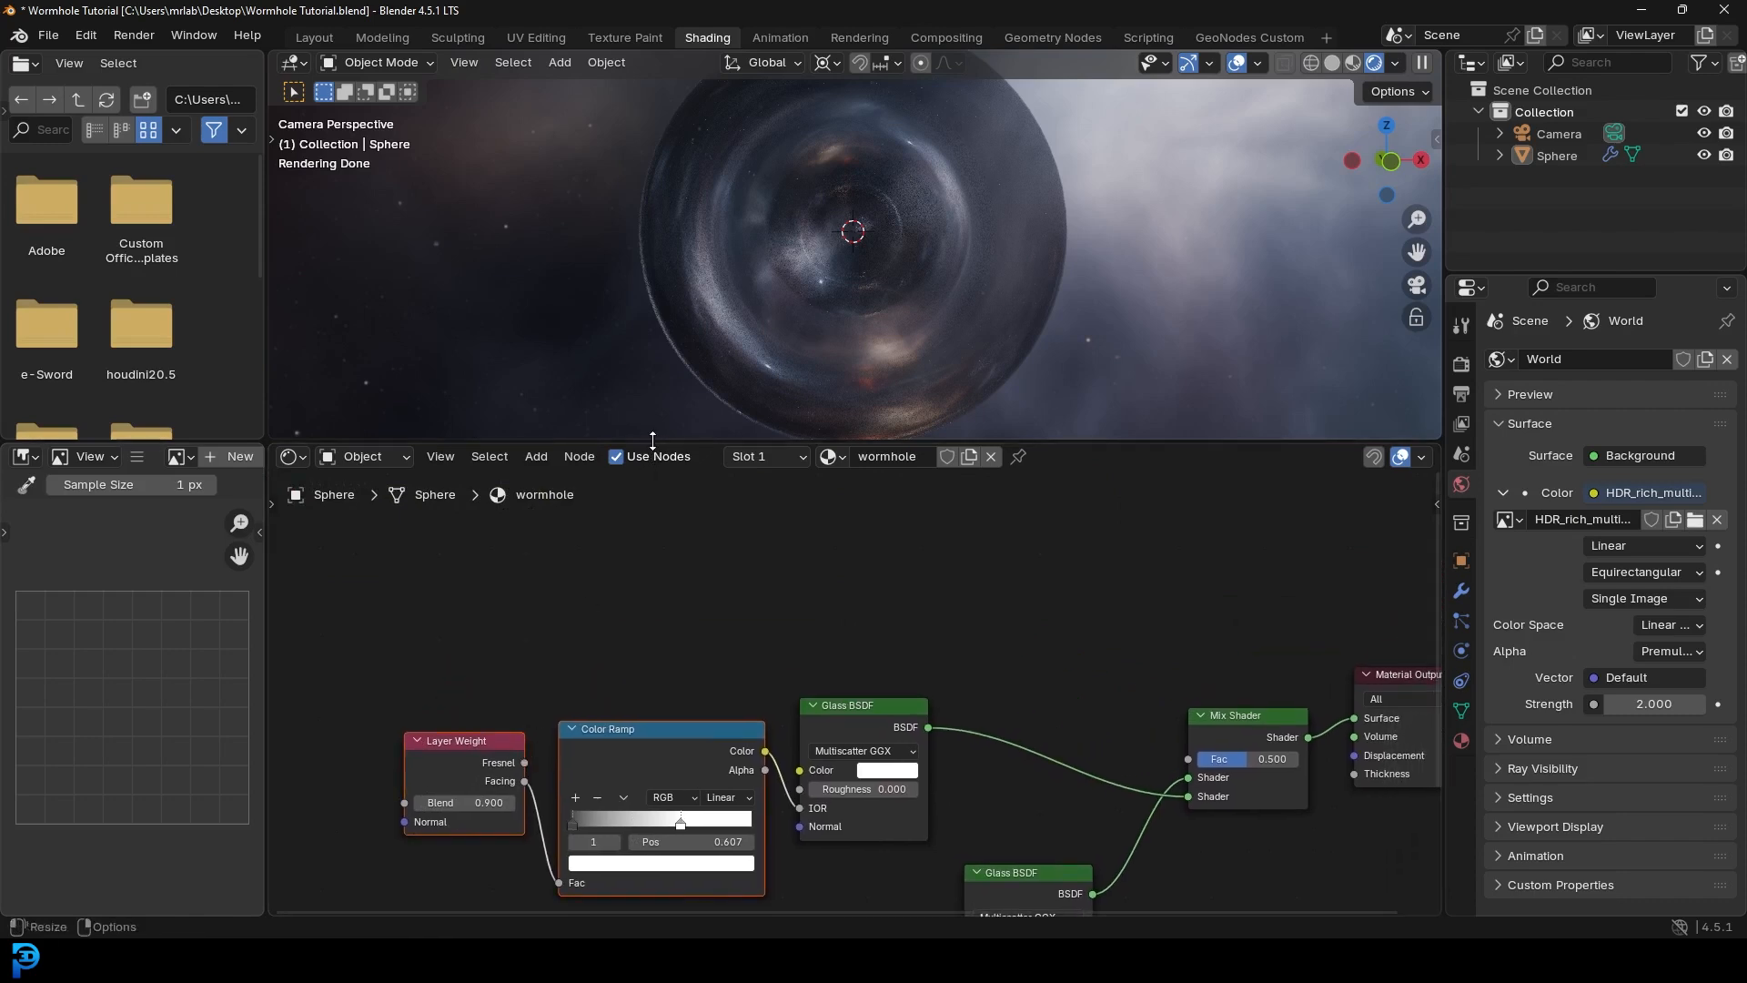
left_click_drag(652, 441, 652, 357)
key("shift+d")
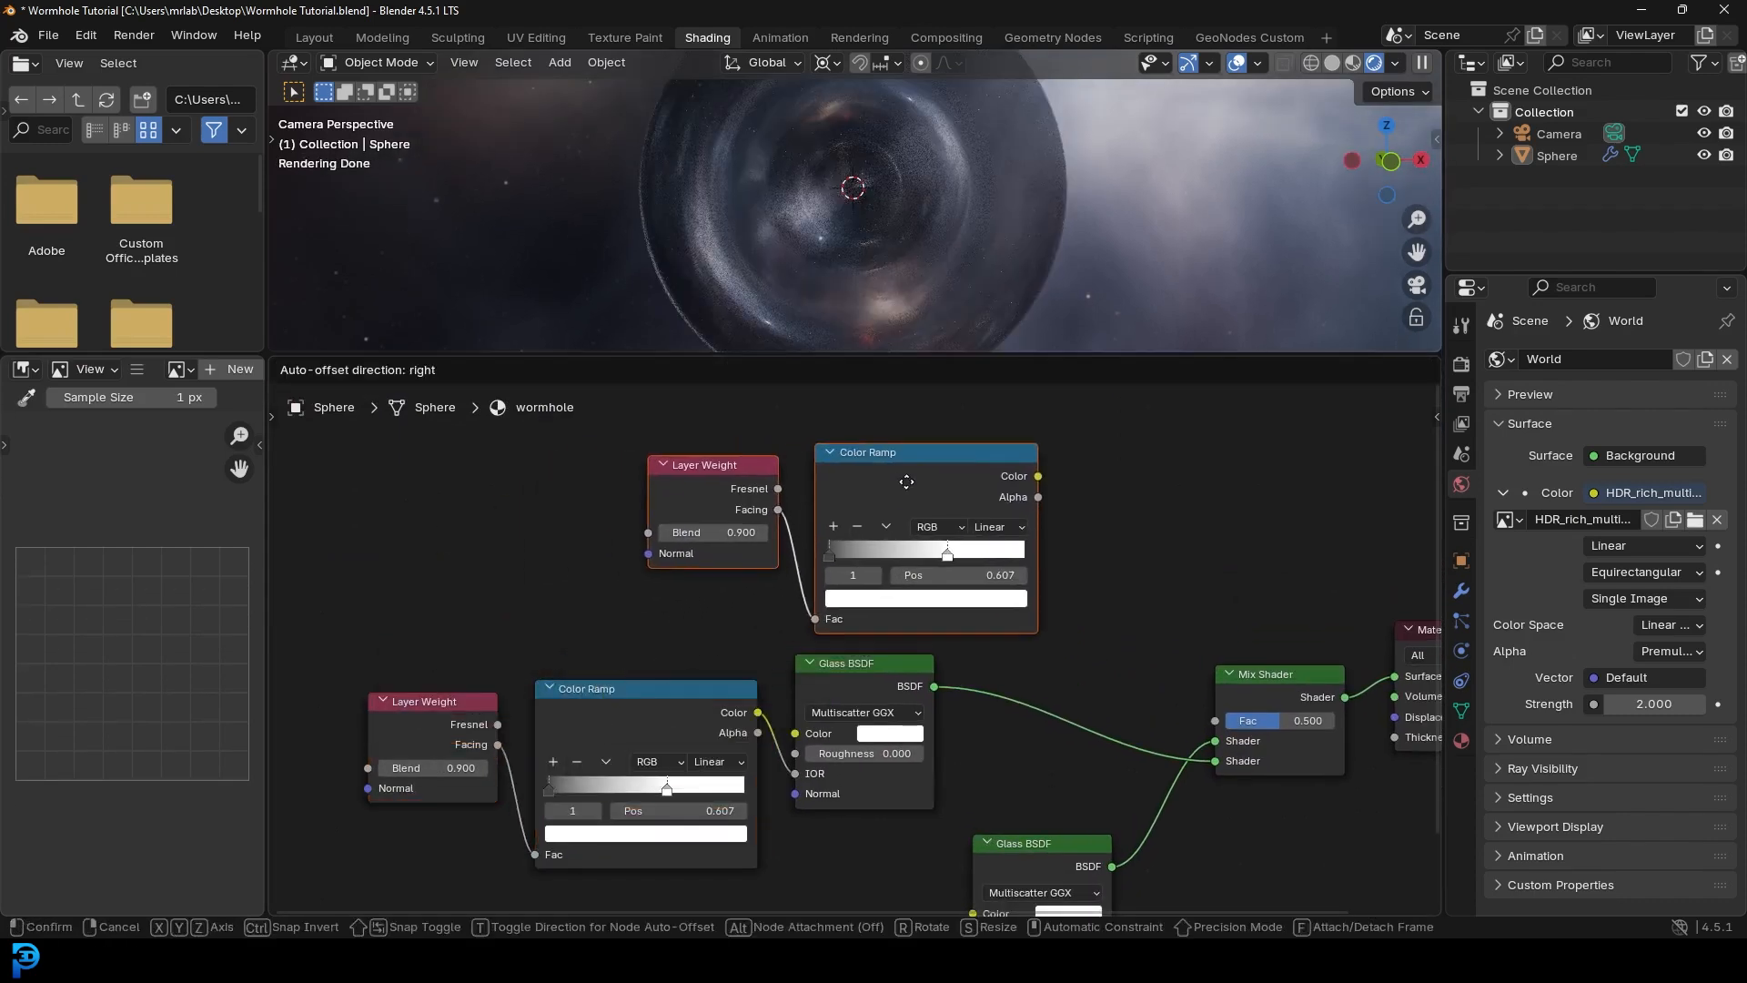
- Place the copied pair above and drive the Mix Shader Fac with the copied ramp's Color
left_click(906, 482)
middle_click_drag(1145, 568, 959, 577)
scroll(959, 577, "up", 2)
left_click_drag(854, 438, 1065, 755)
left_click_drag(1066, 755, 1065, 756)
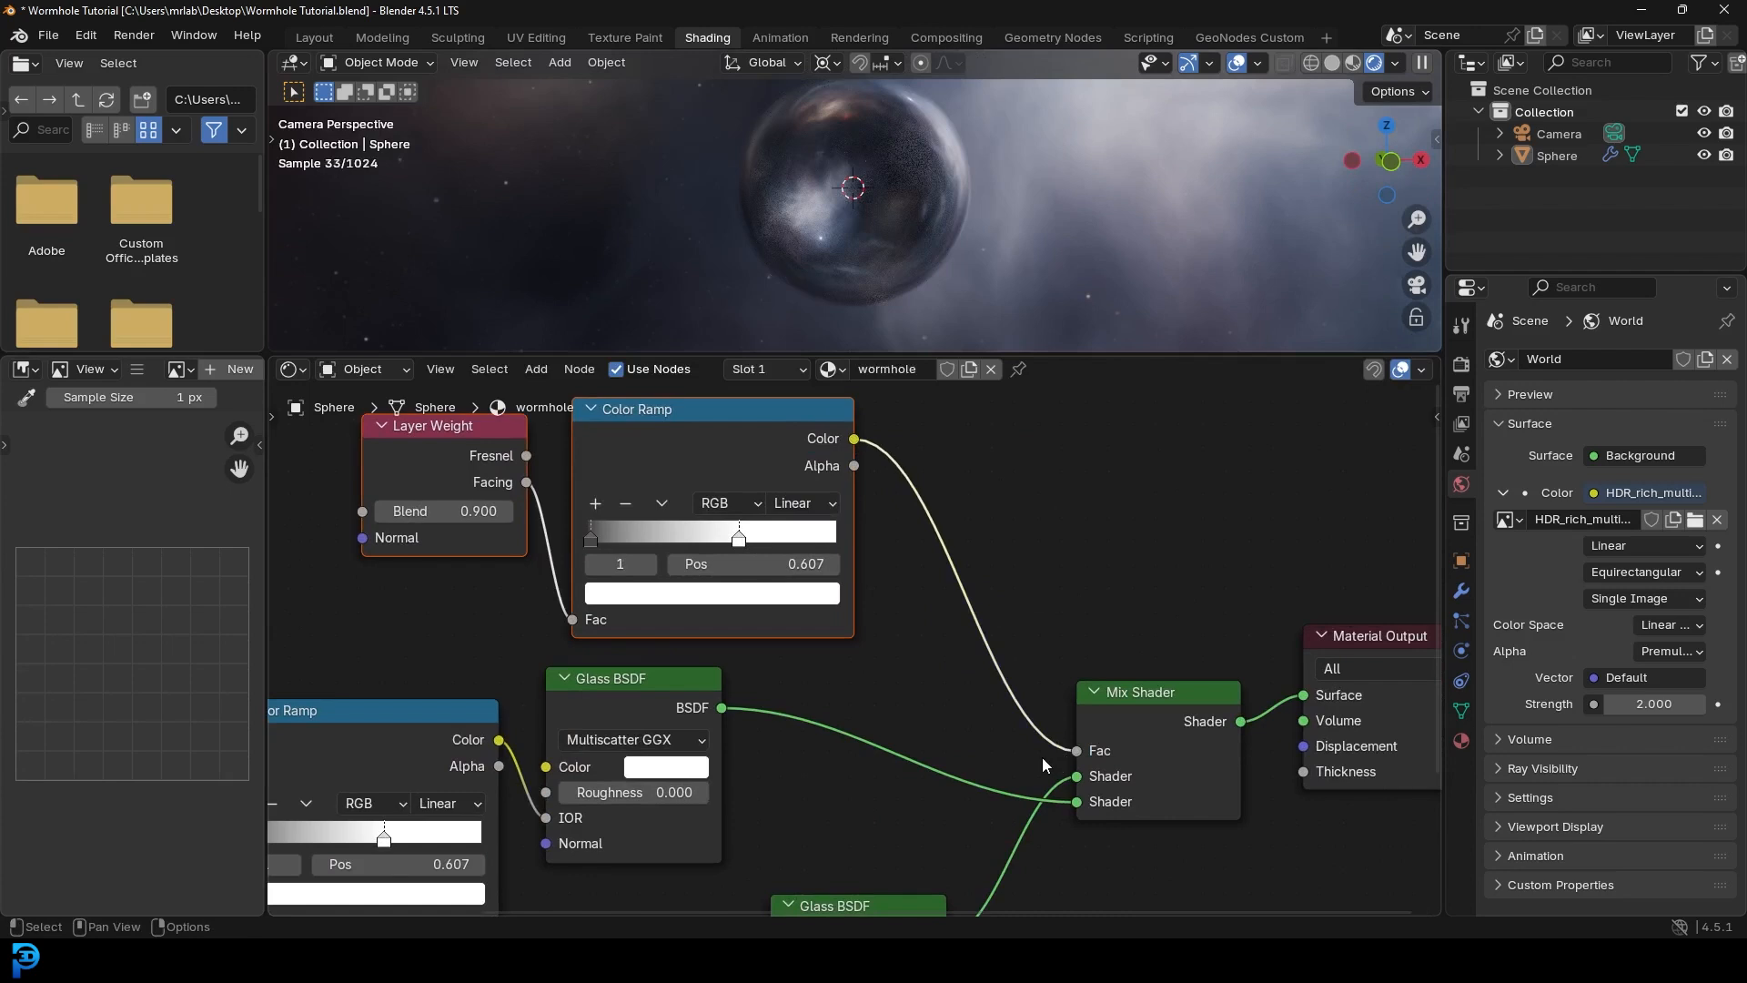
- Darken the lower Glass BSDF's colour to near black
middle_click_drag(921, 768, 897, 510)
scroll(793, 606, "up", 1)
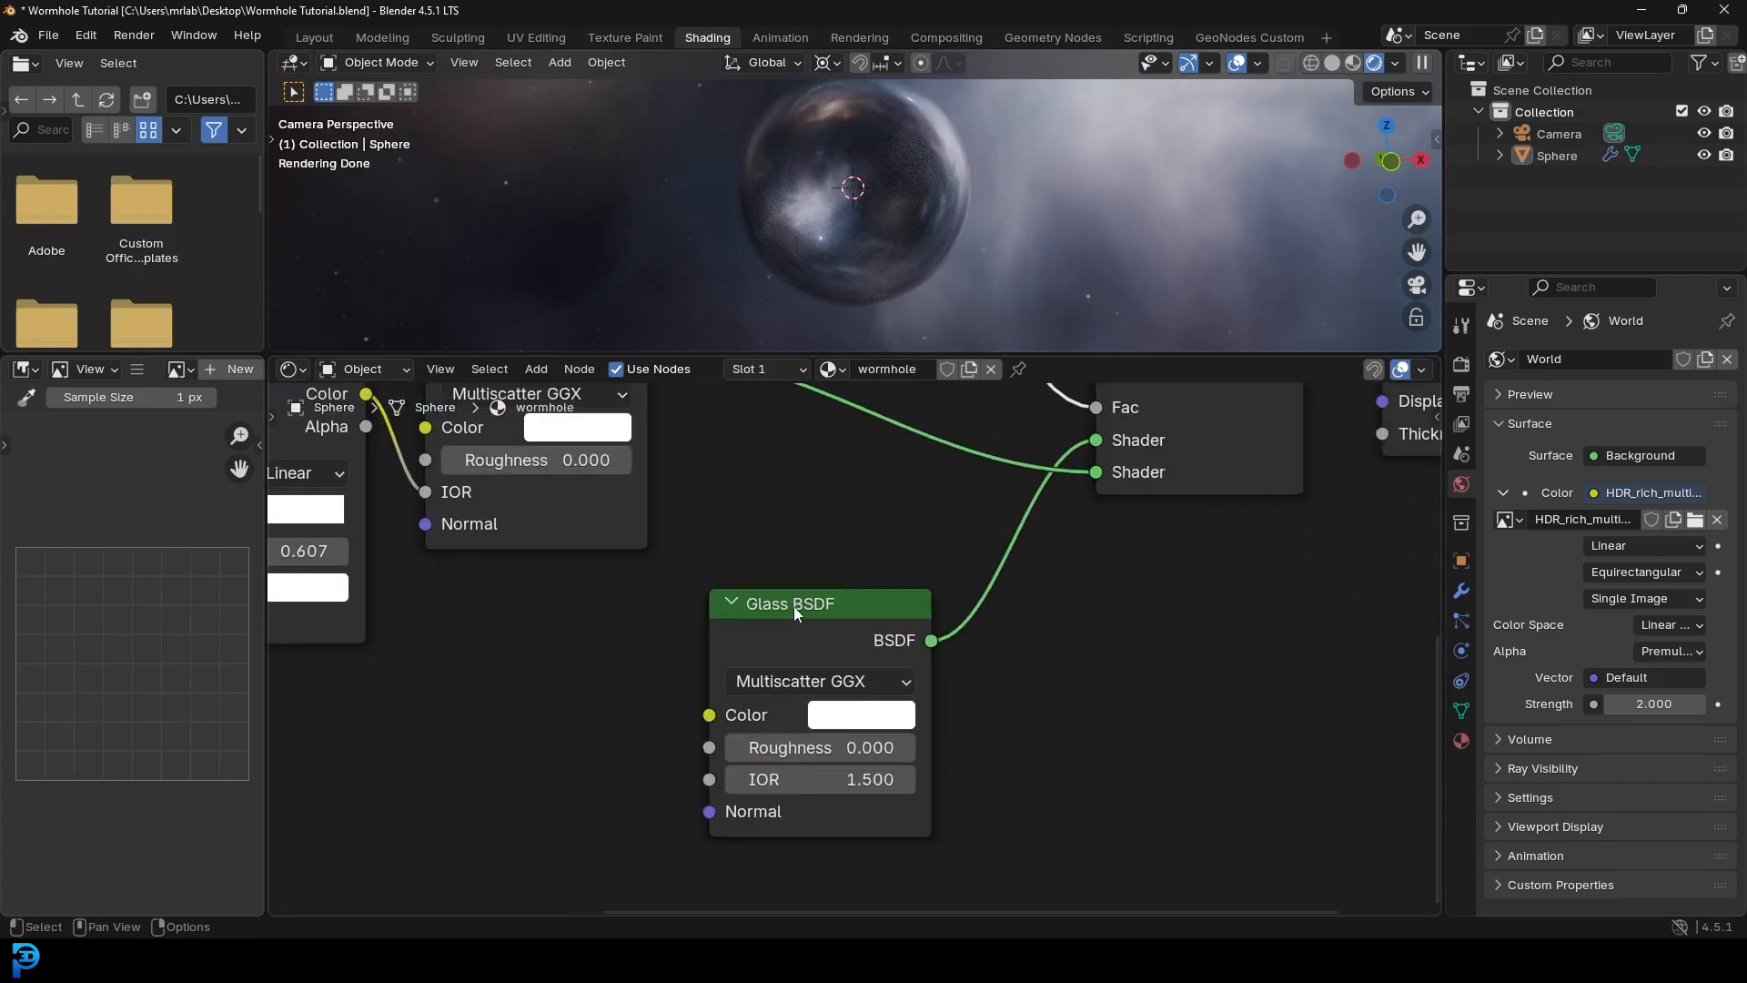
left_click(855, 716)
left_click_drag(1089, 396, 1097, 444)
- On the copied ramp, make the black stop pure black at 0.149 and move white to about 0.294
middle_click_drag(766, 524, 932, 840)
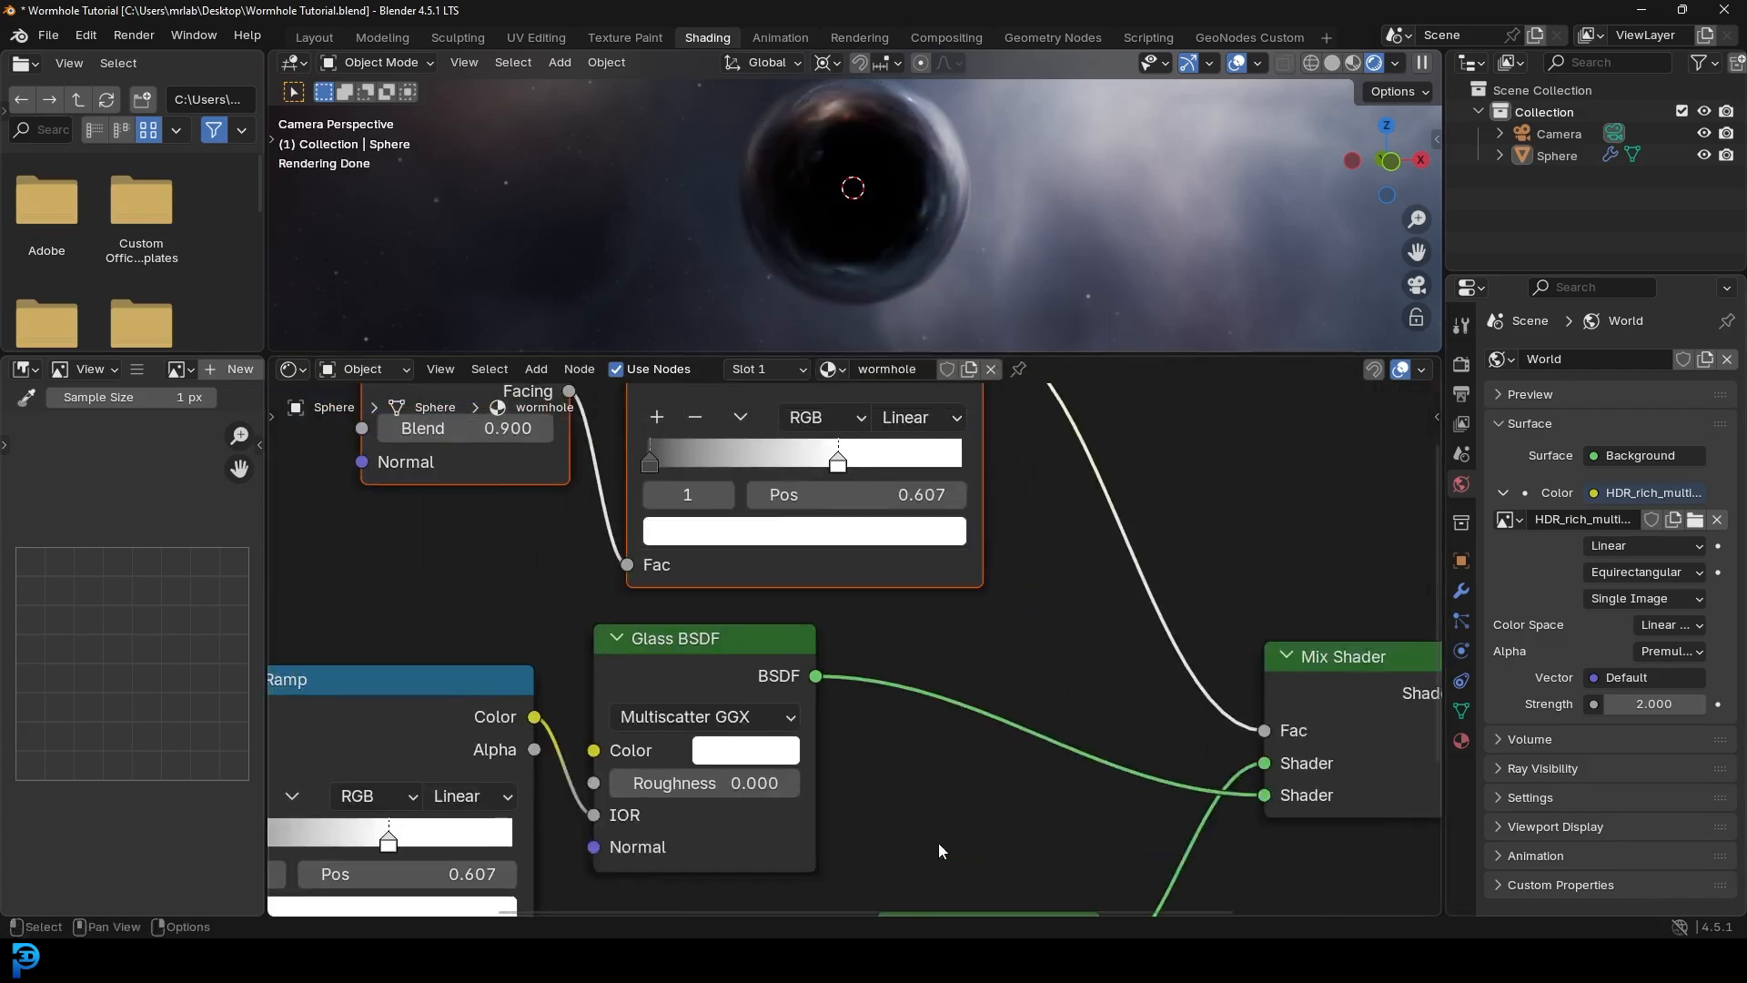
middle_click_drag(717, 579, 772, 737)
scroll(772, 736, "up", 1)
left_click_drag(664, 613, 715, 619)
left_click(772, 707)
left_click_drag(994, 304, 995, 388)
scroll(837, 157, "up", 3)
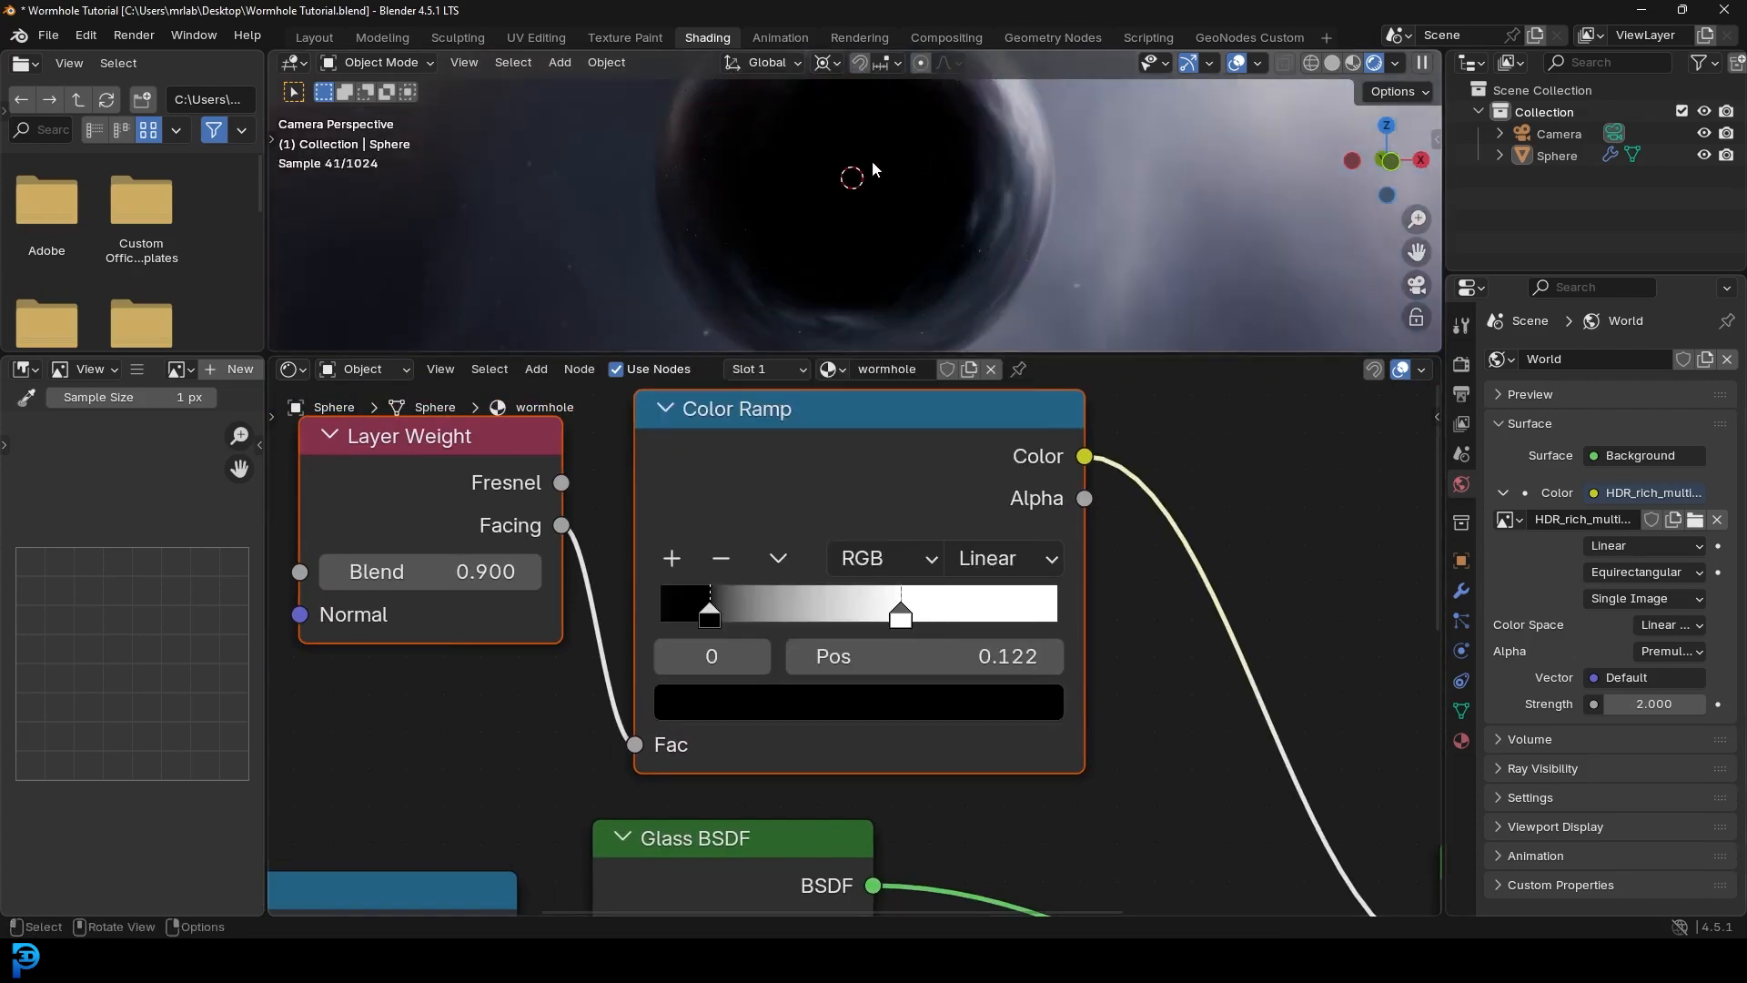
left_click_drag(897, 619, 840, 628)
mouse_move(728, 610)
left_mouse_down()
mouse_move(764, 612)
mouse_move(721, 613)
mouse_move(738, 614)
left_mouse_up()
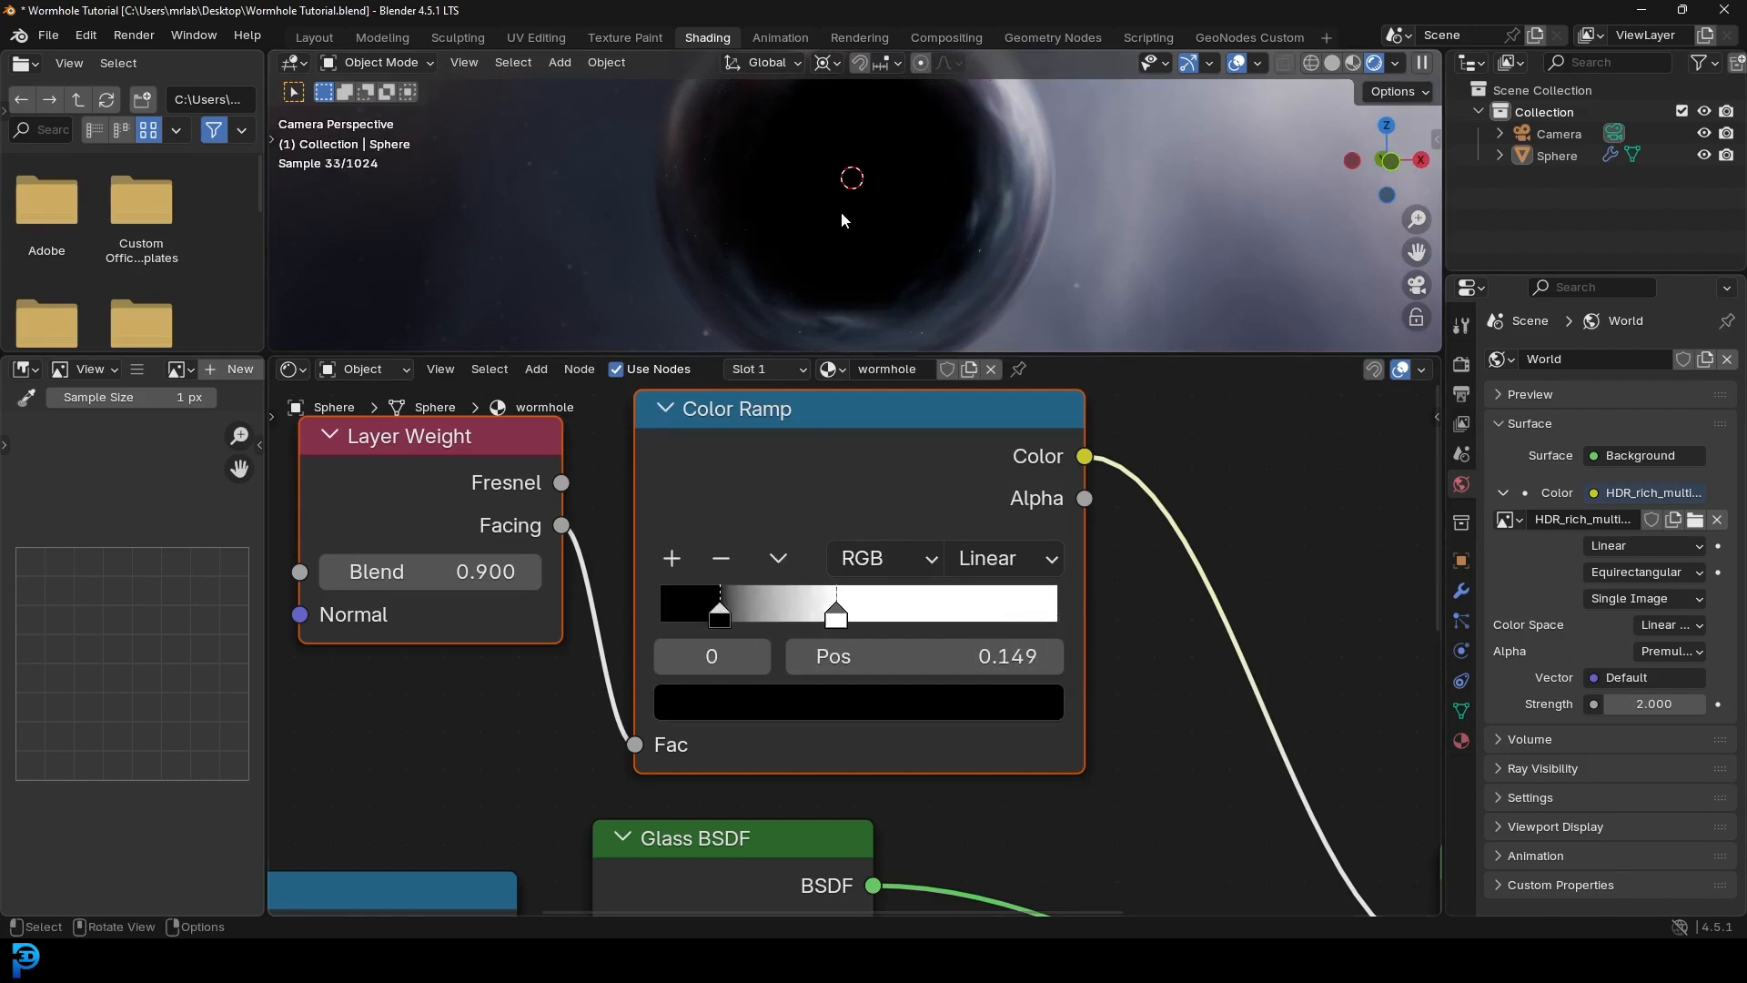
scroll(842, 213, "down", 4)
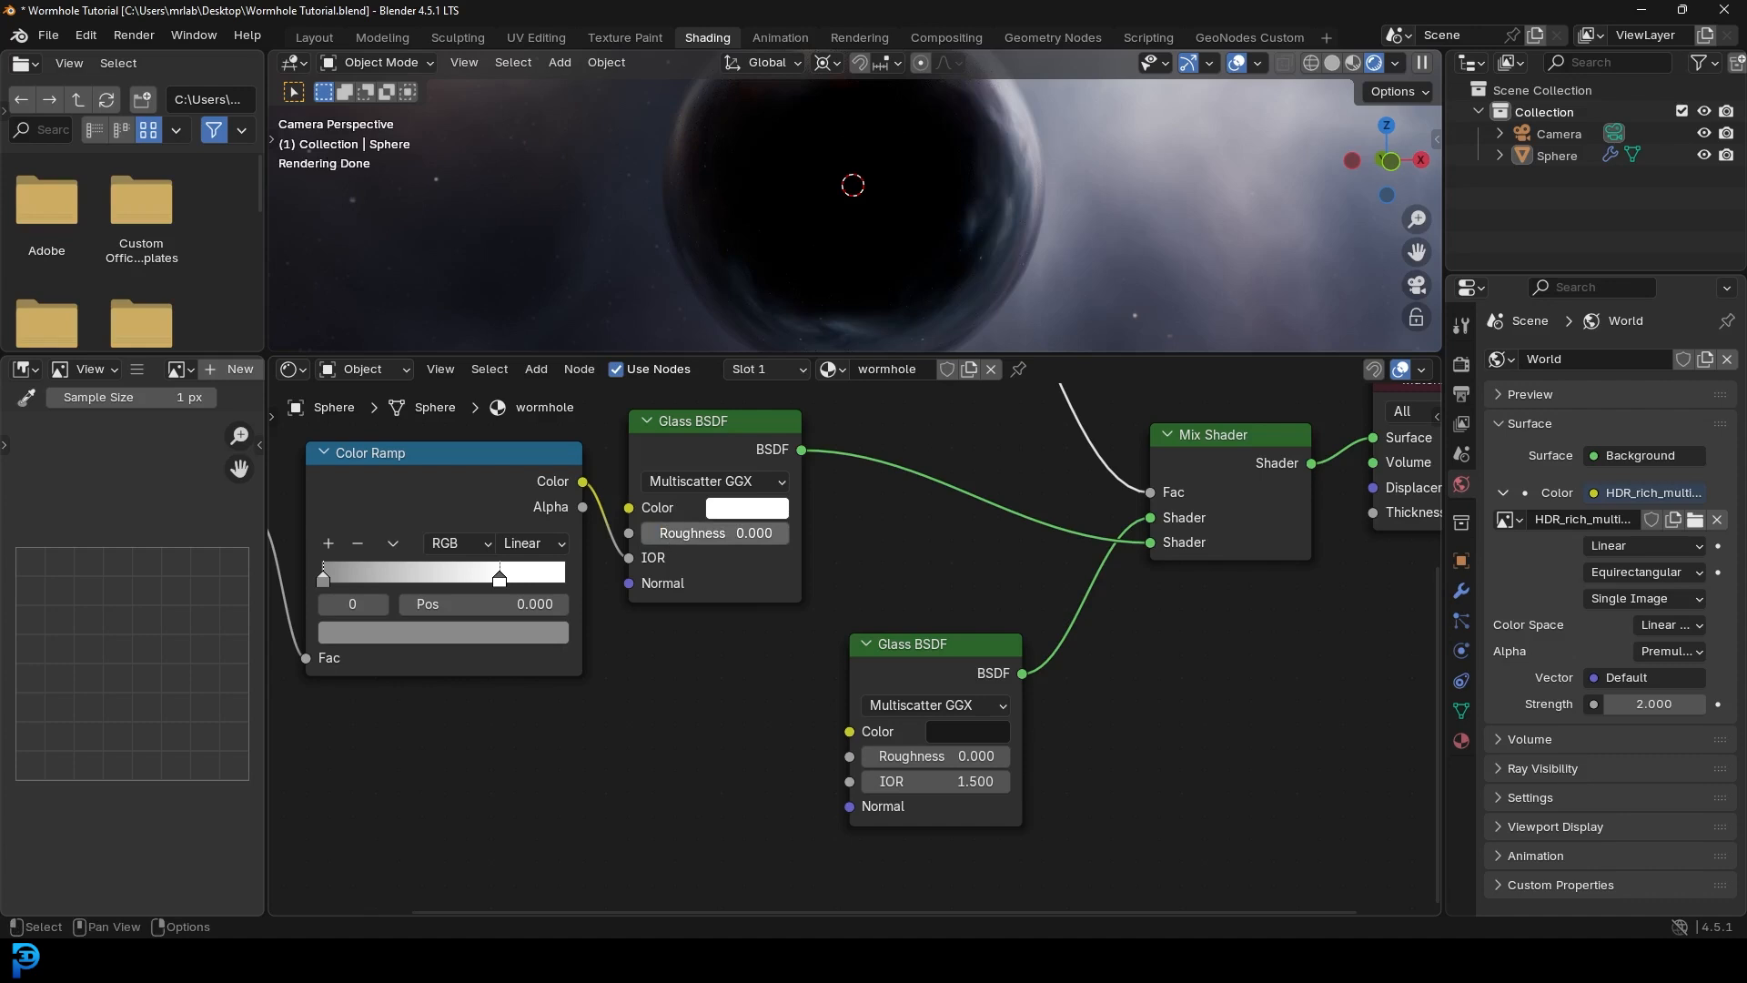
- Give both Glass shaders roughness 0.058, set the ramp to B-Spline, and enlarge the viewport
left_click_drag(719, 533, 732, 533)
left_click_drag(883, 755, 897, 755)
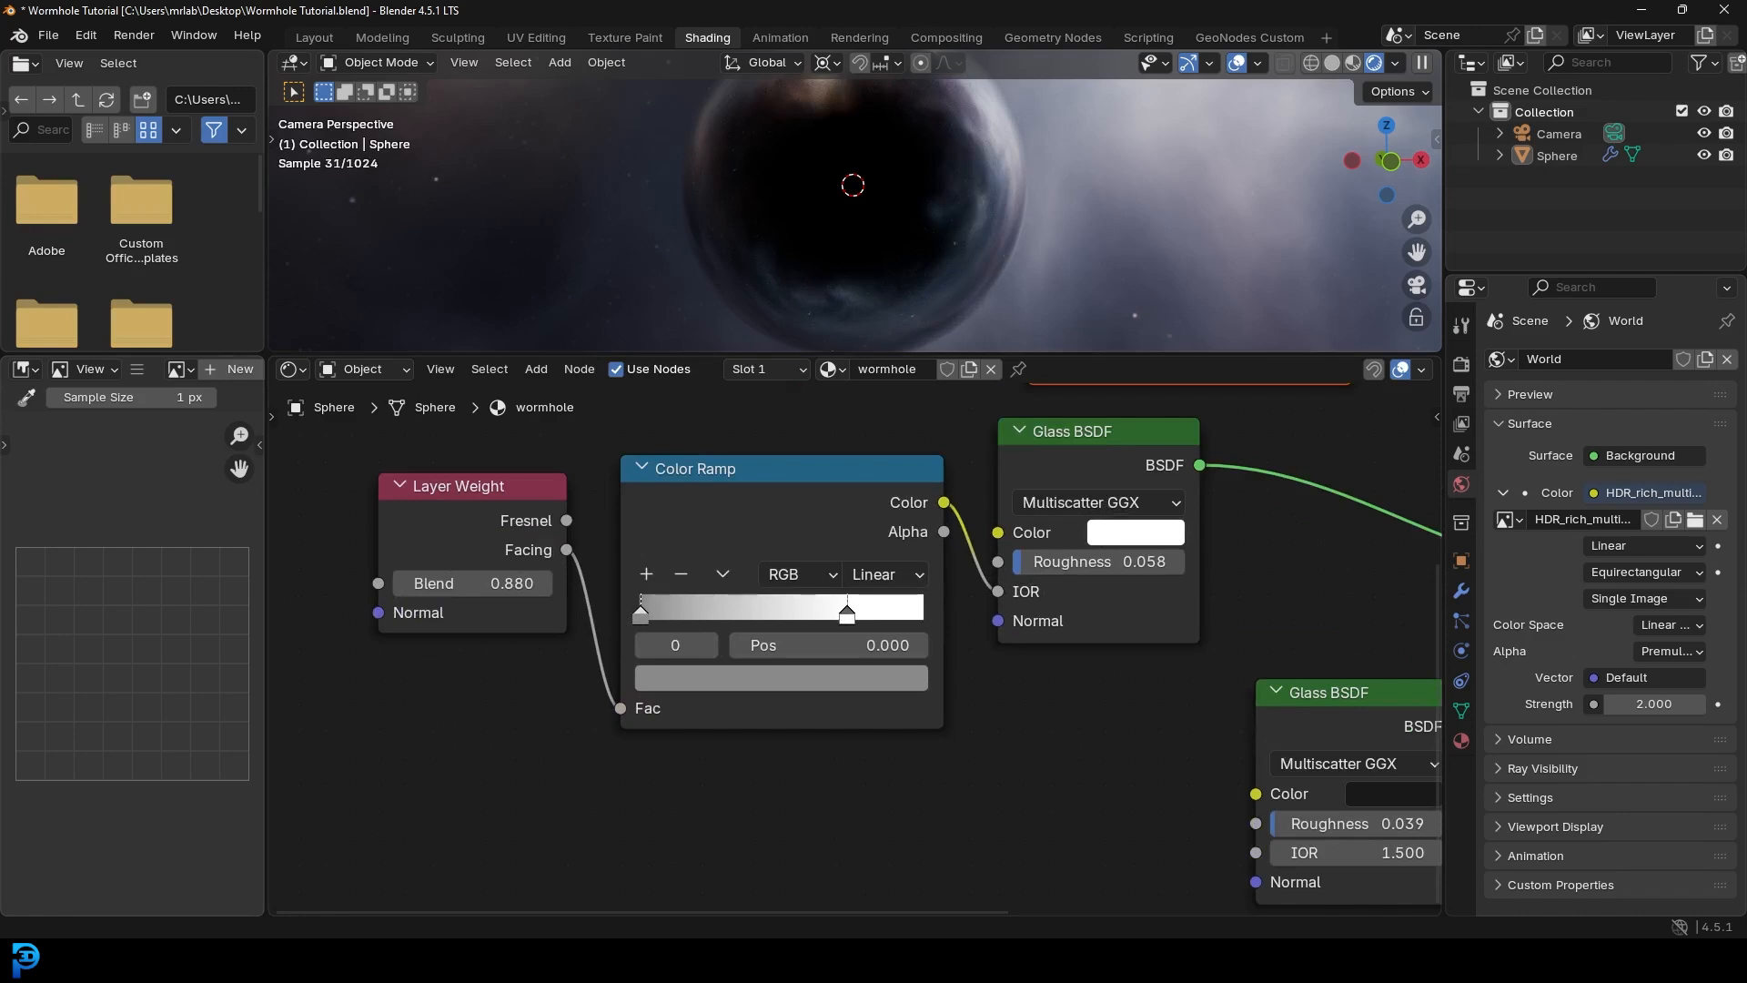
scroll(1046, 180, "up", 3)
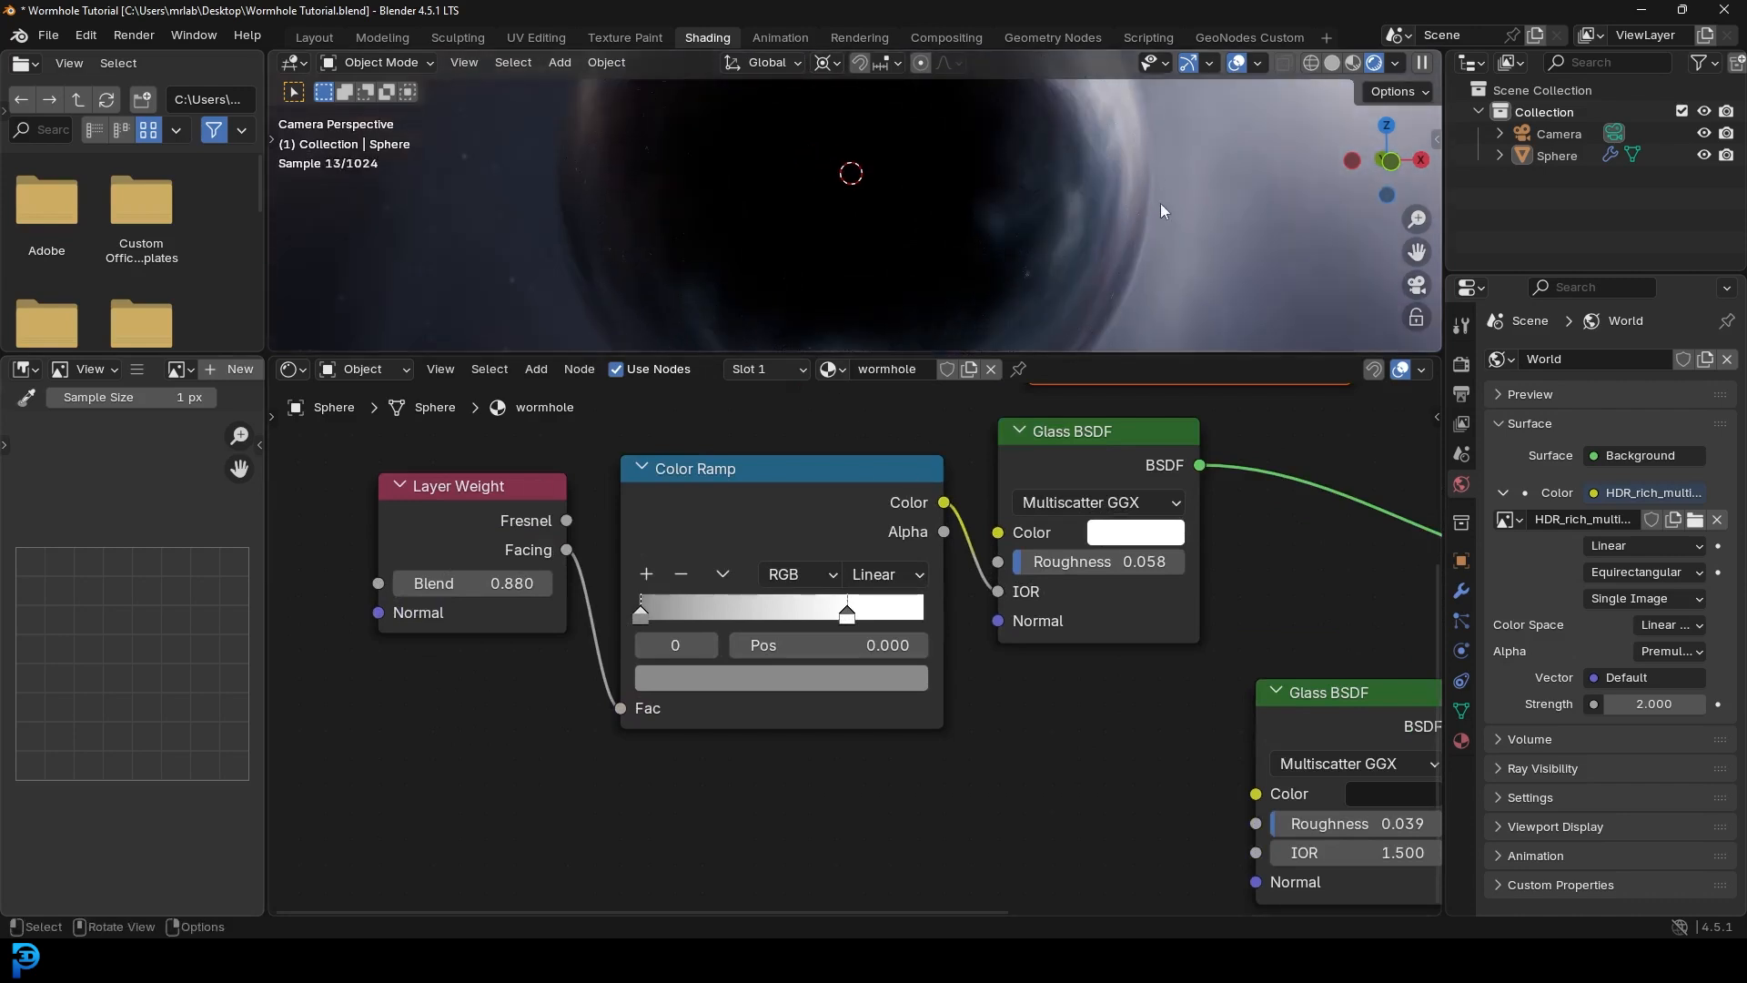
left_click(891, 575)
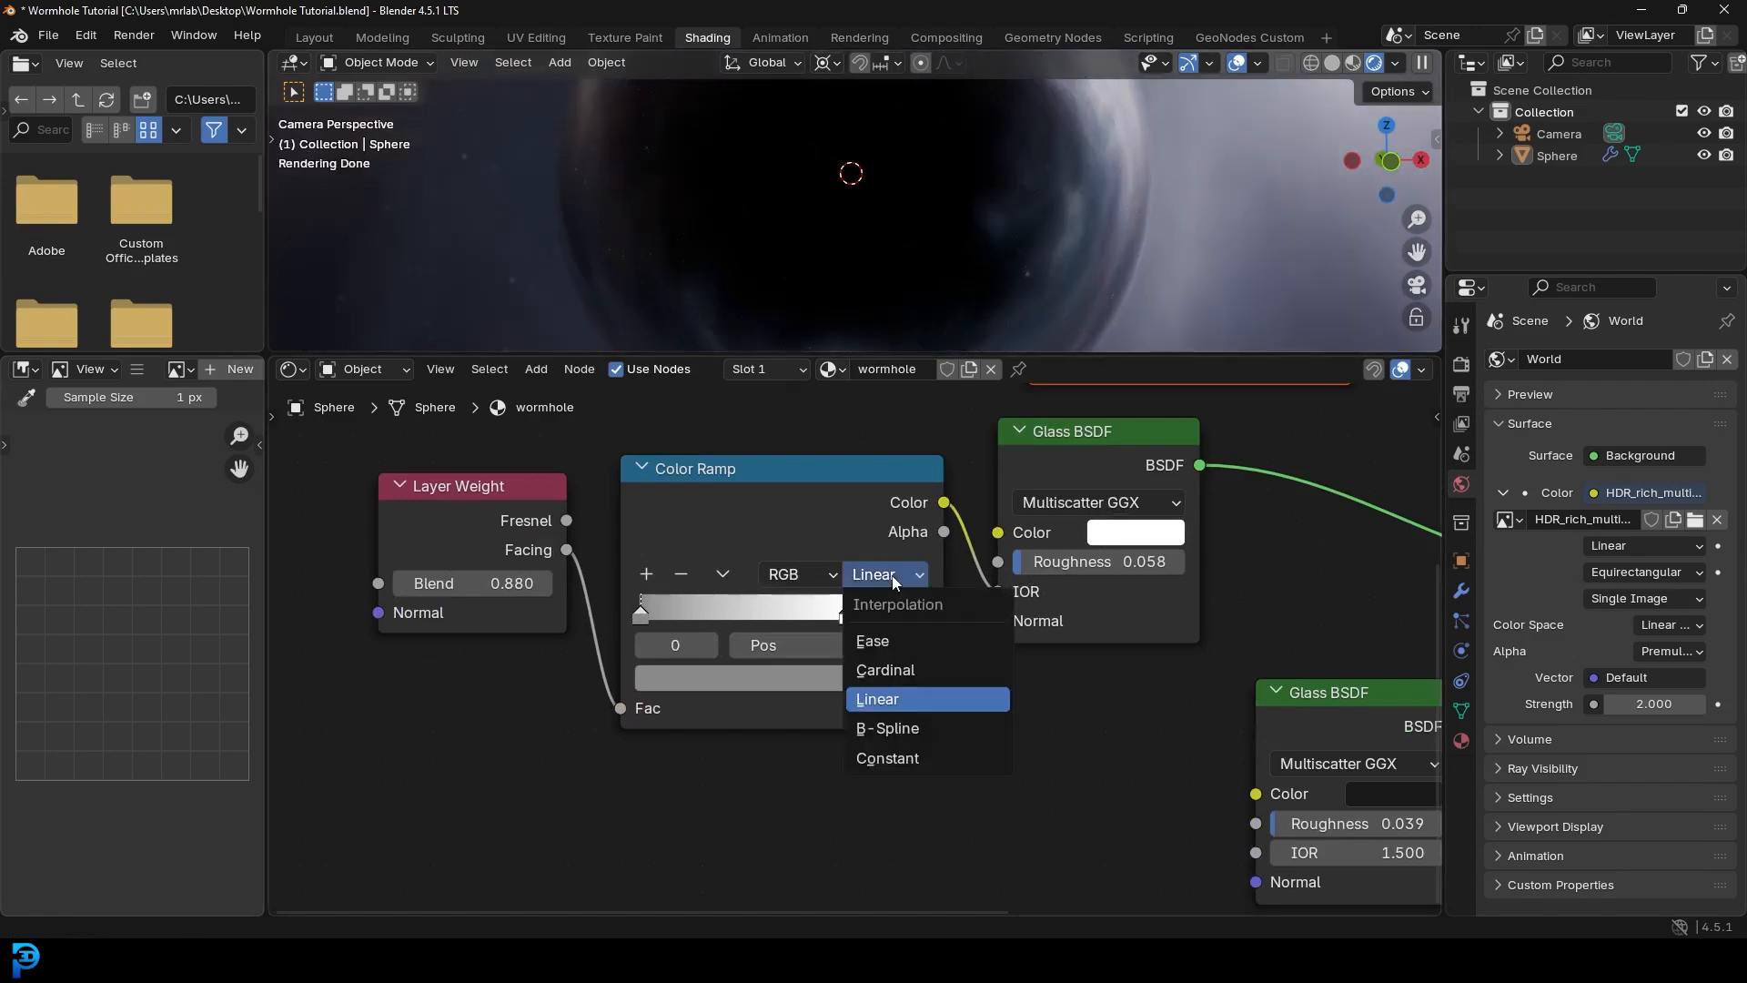
left_click(901, 730)
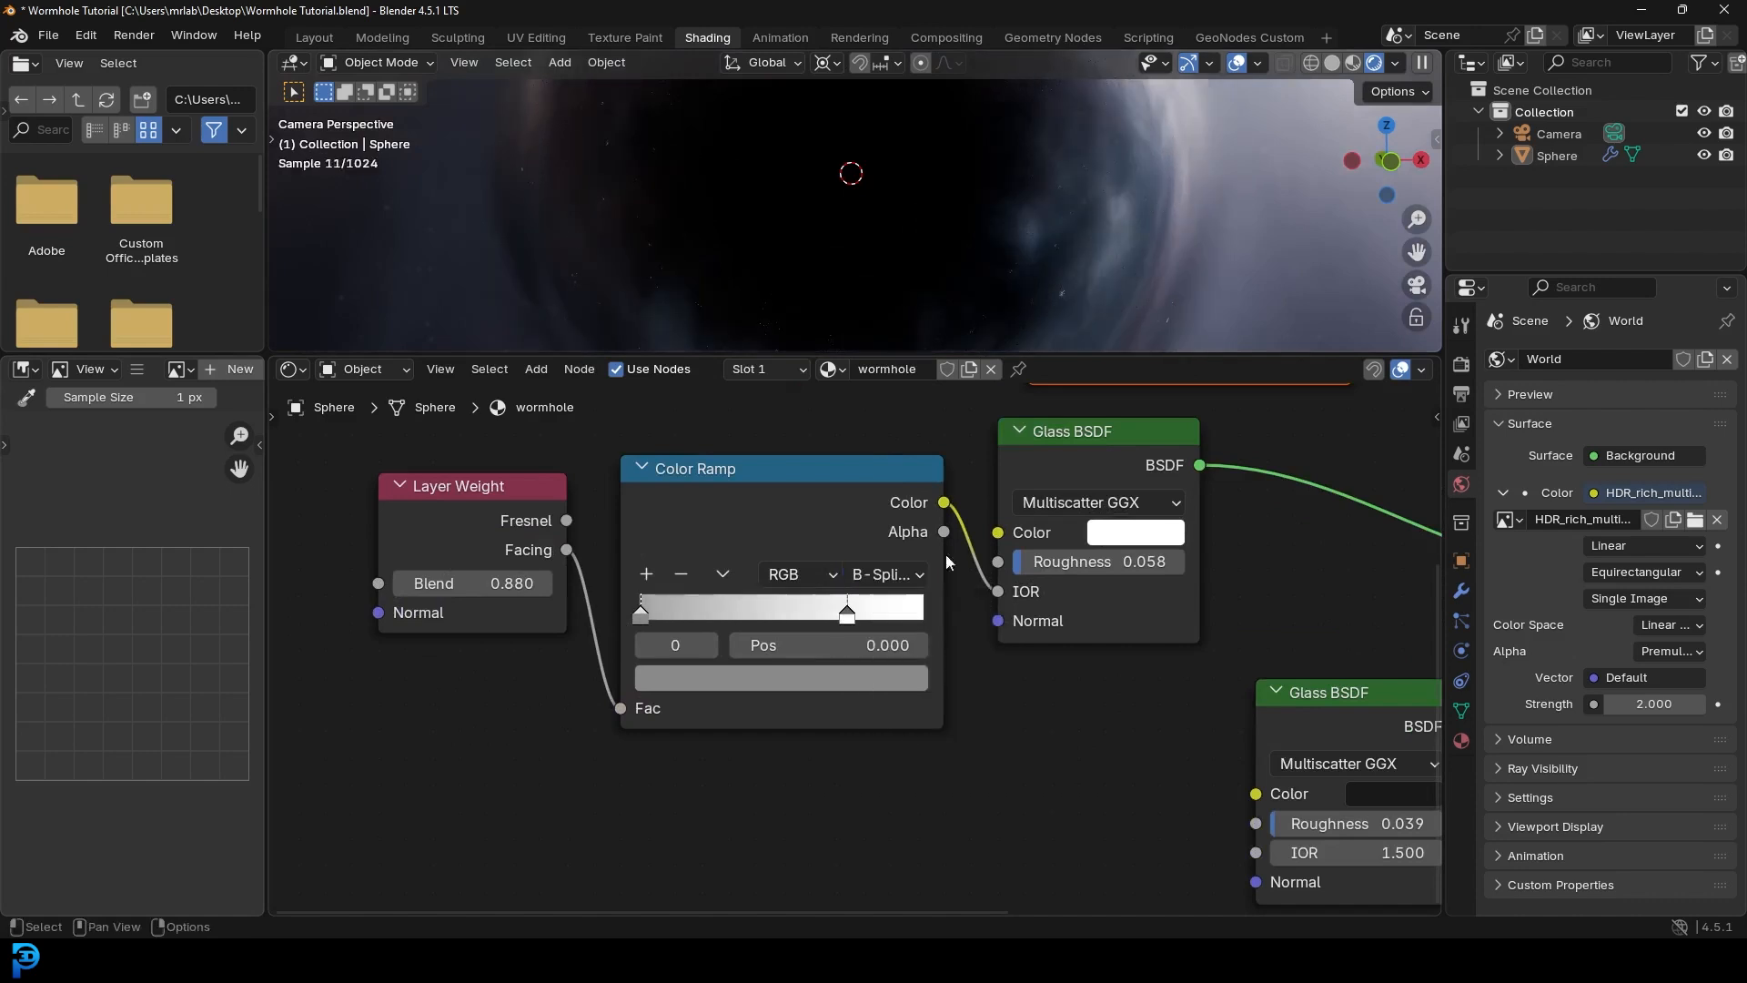
left_click_drag(678, 357, 719, 644)
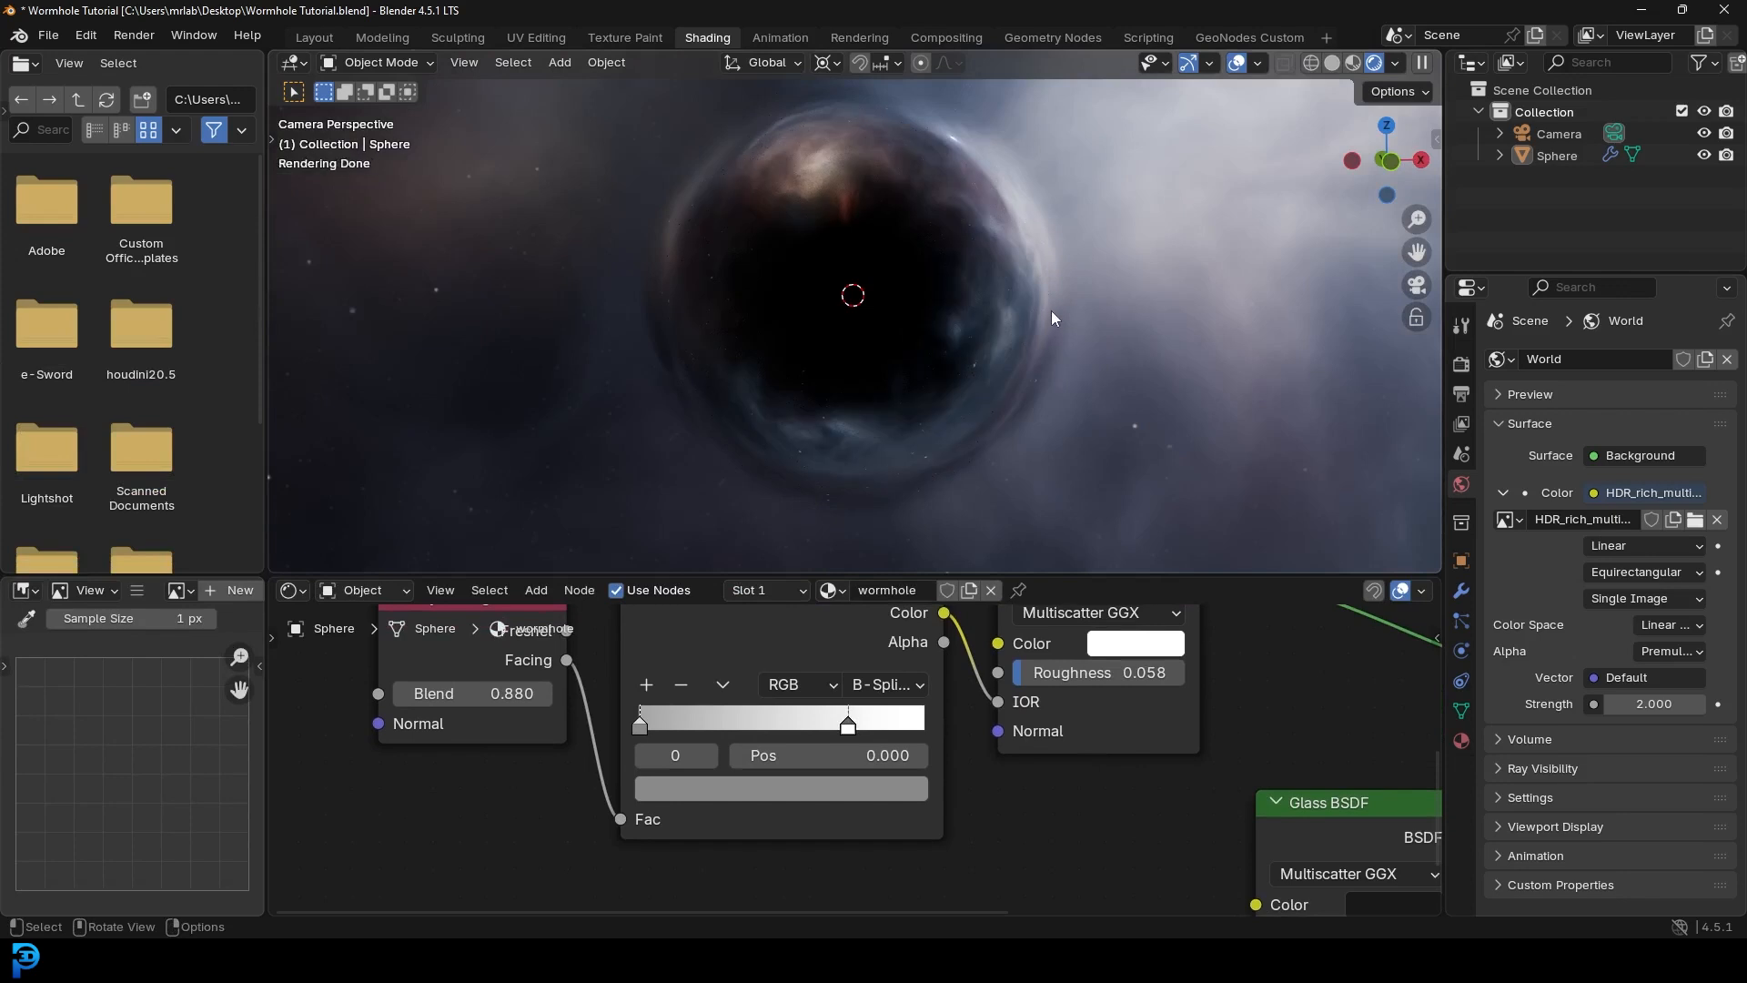
- Switch to solid shading and move the camera vertically along Z
key("z")
left_click(1228, 309)
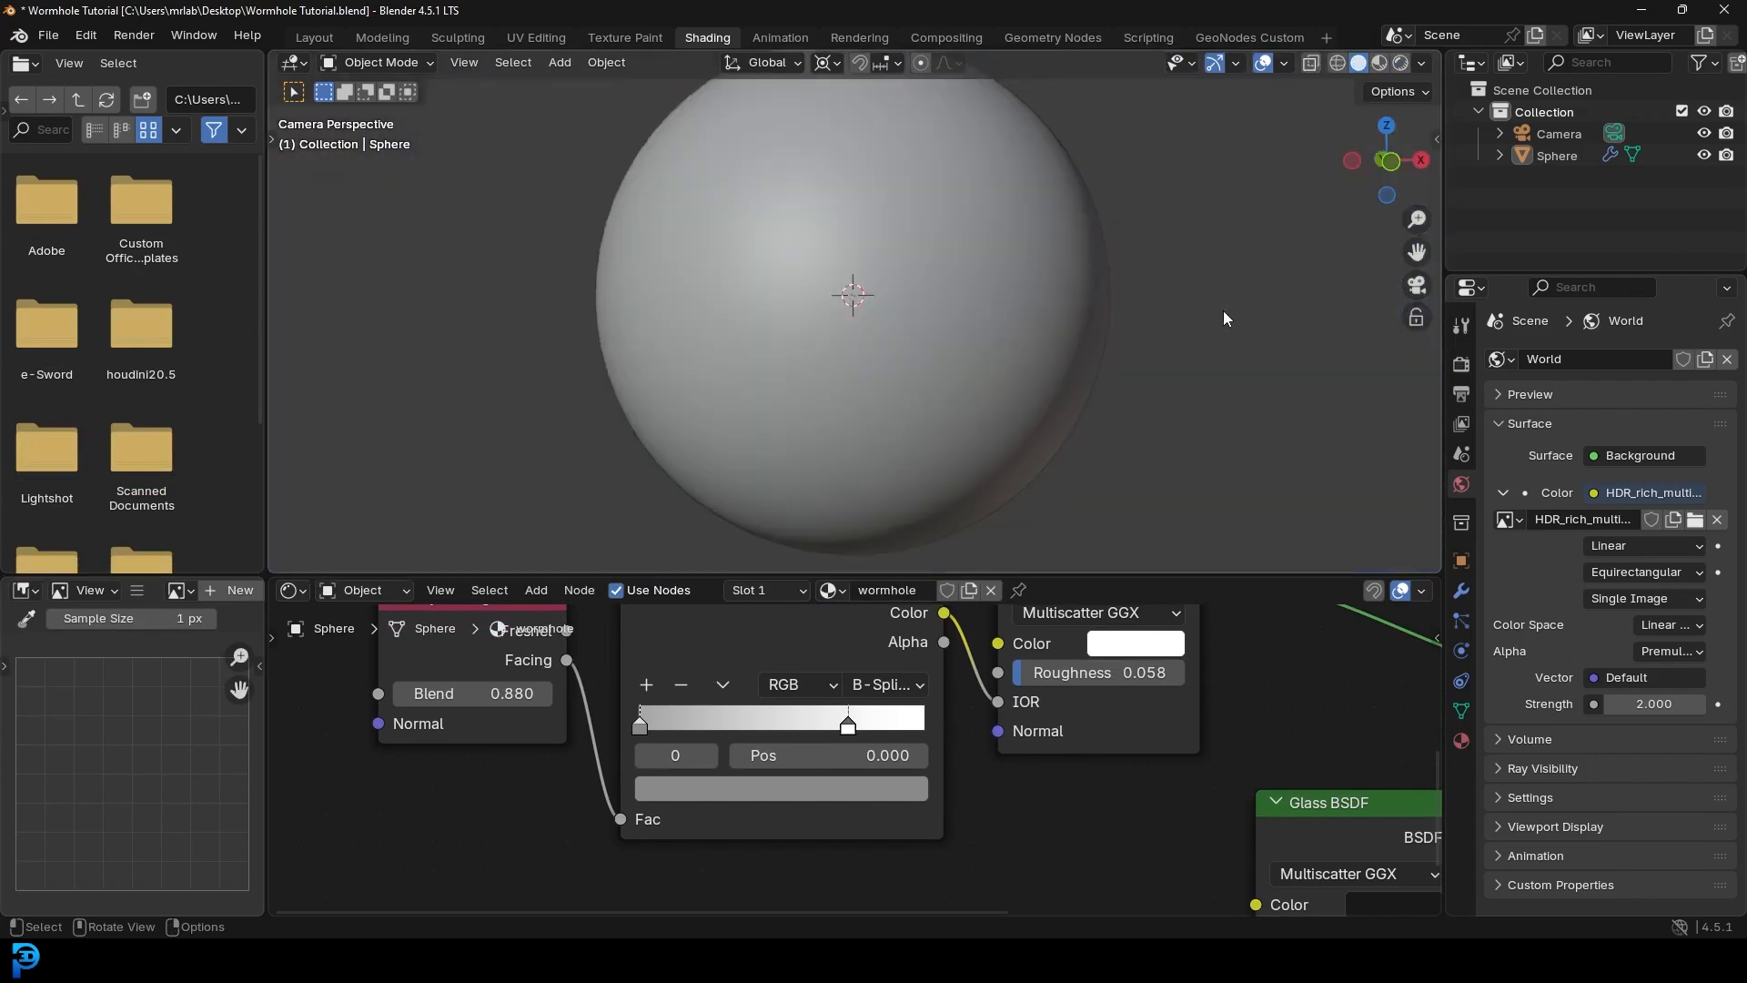
scroll(1229, 308, "down", 5)
scroll(1001, 309, "up", 2)
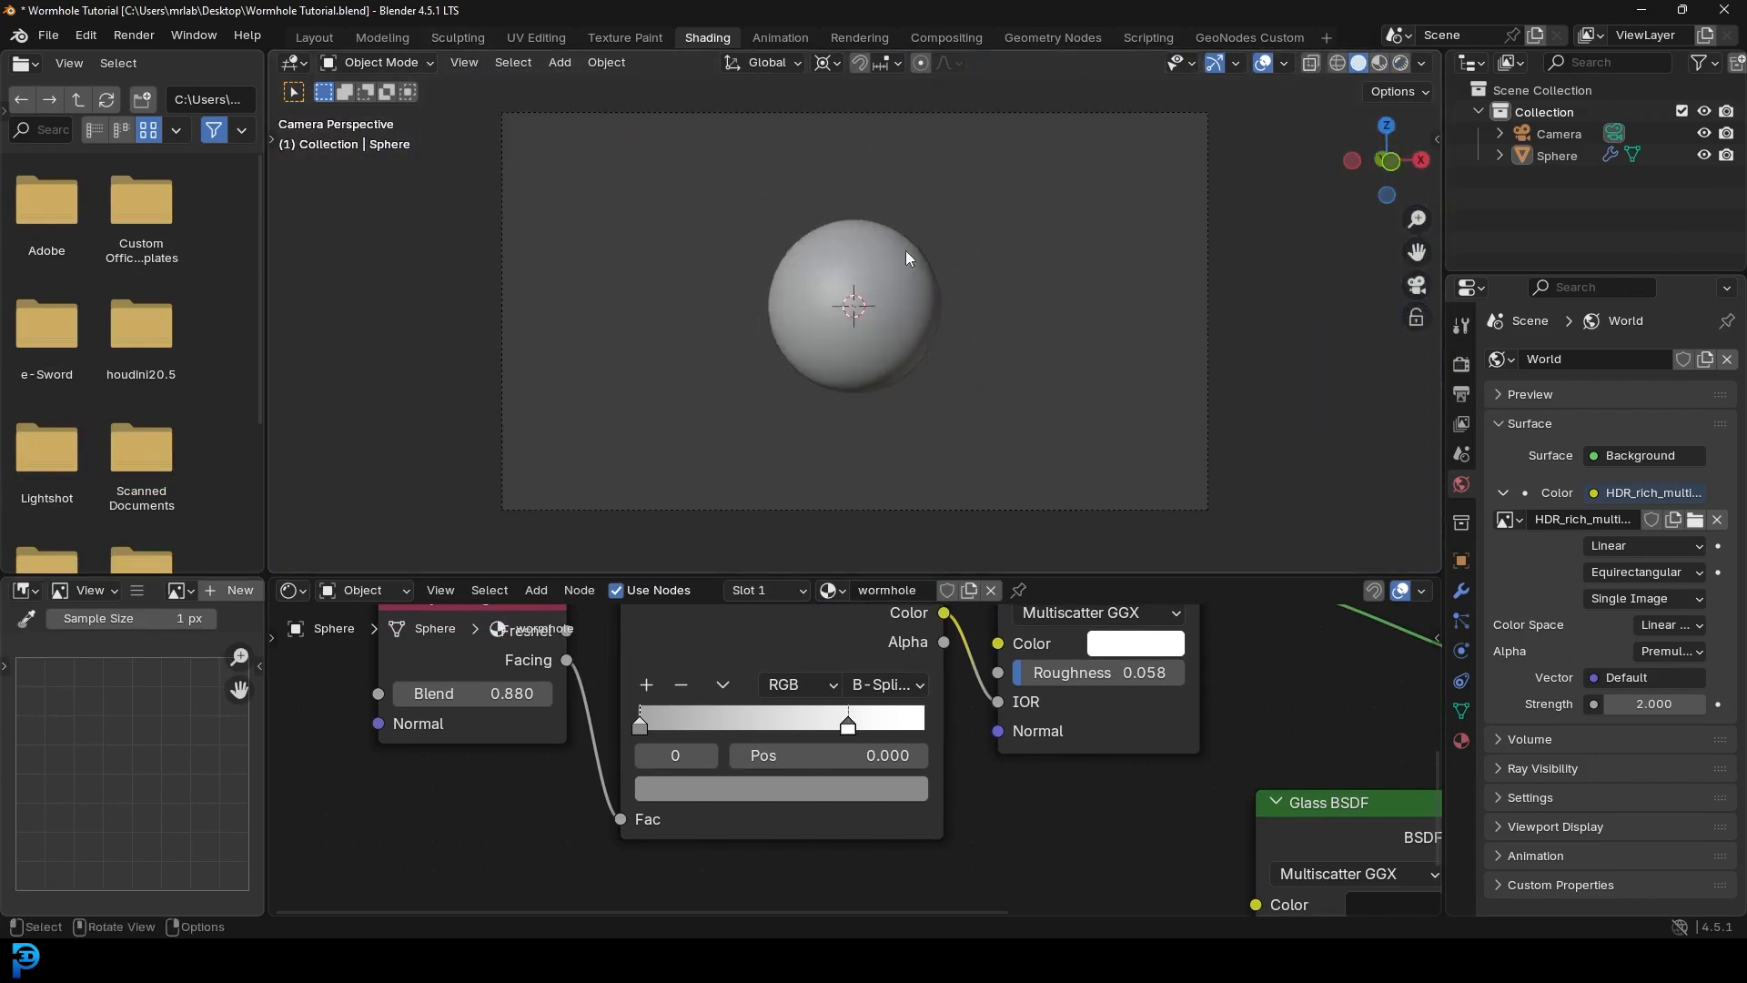
left_click(903, 477)
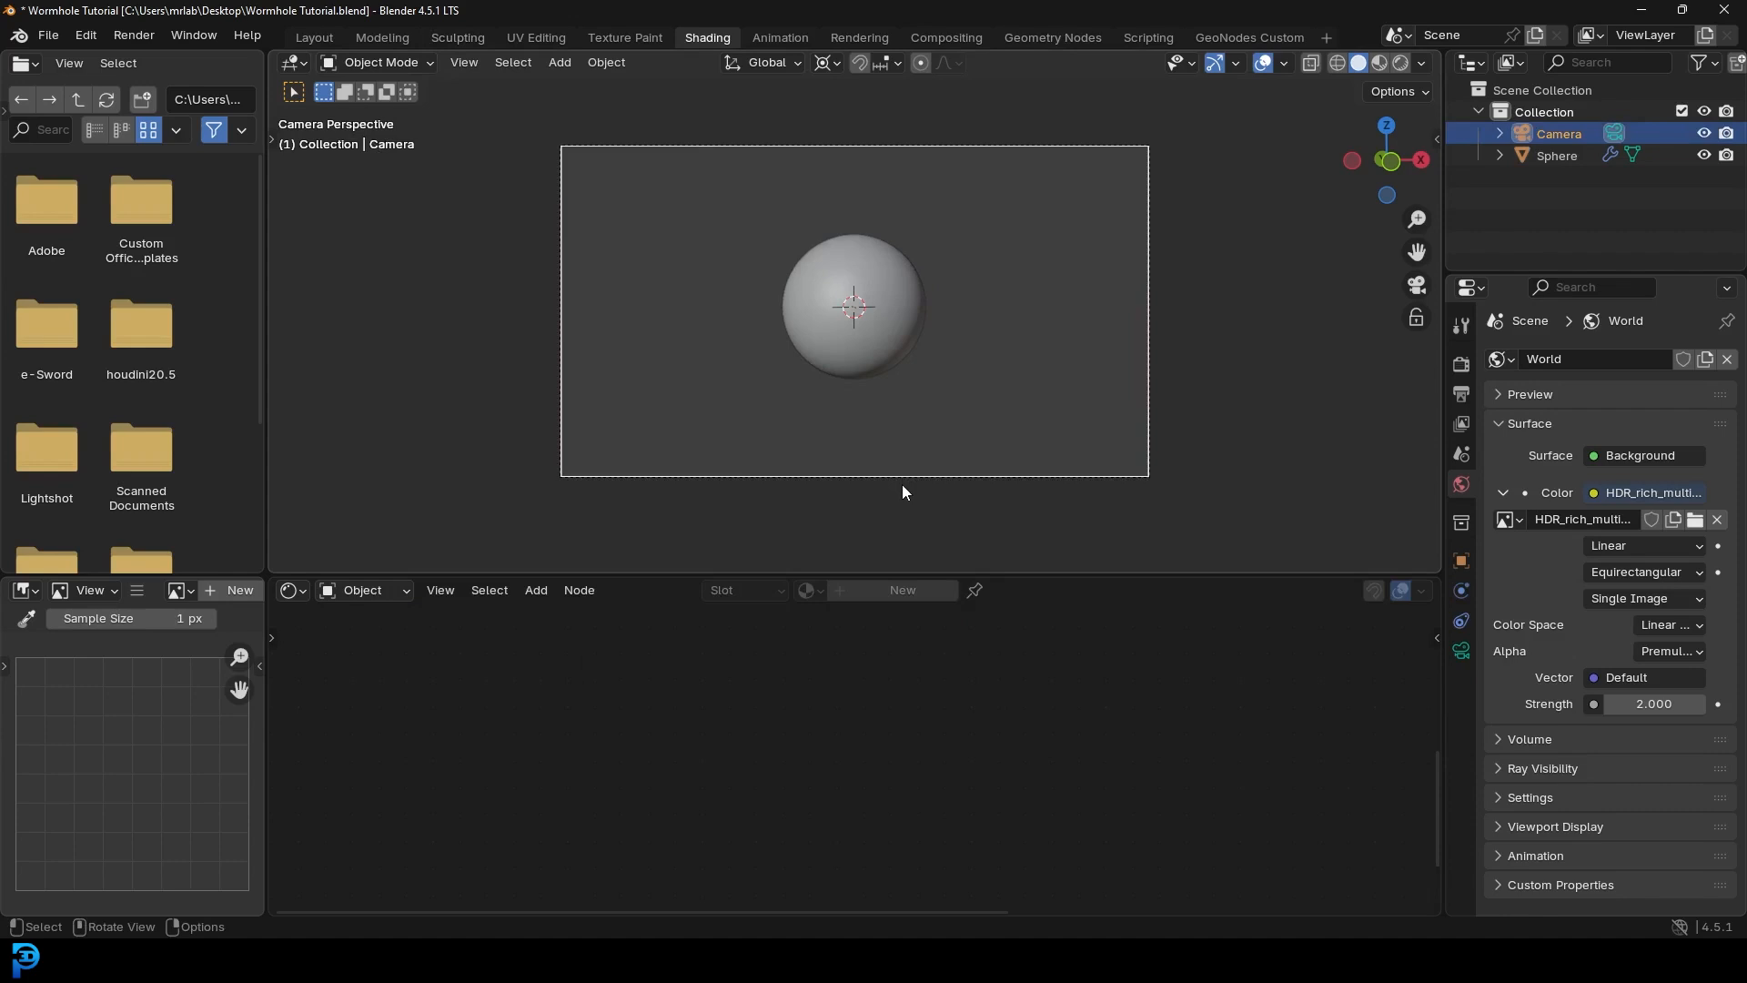
key("g")
key("z")
left_click(893, 441)
- Move the camera closer to the sphere, checking the result in rendered preview
key("z")
left_click(910, 259)
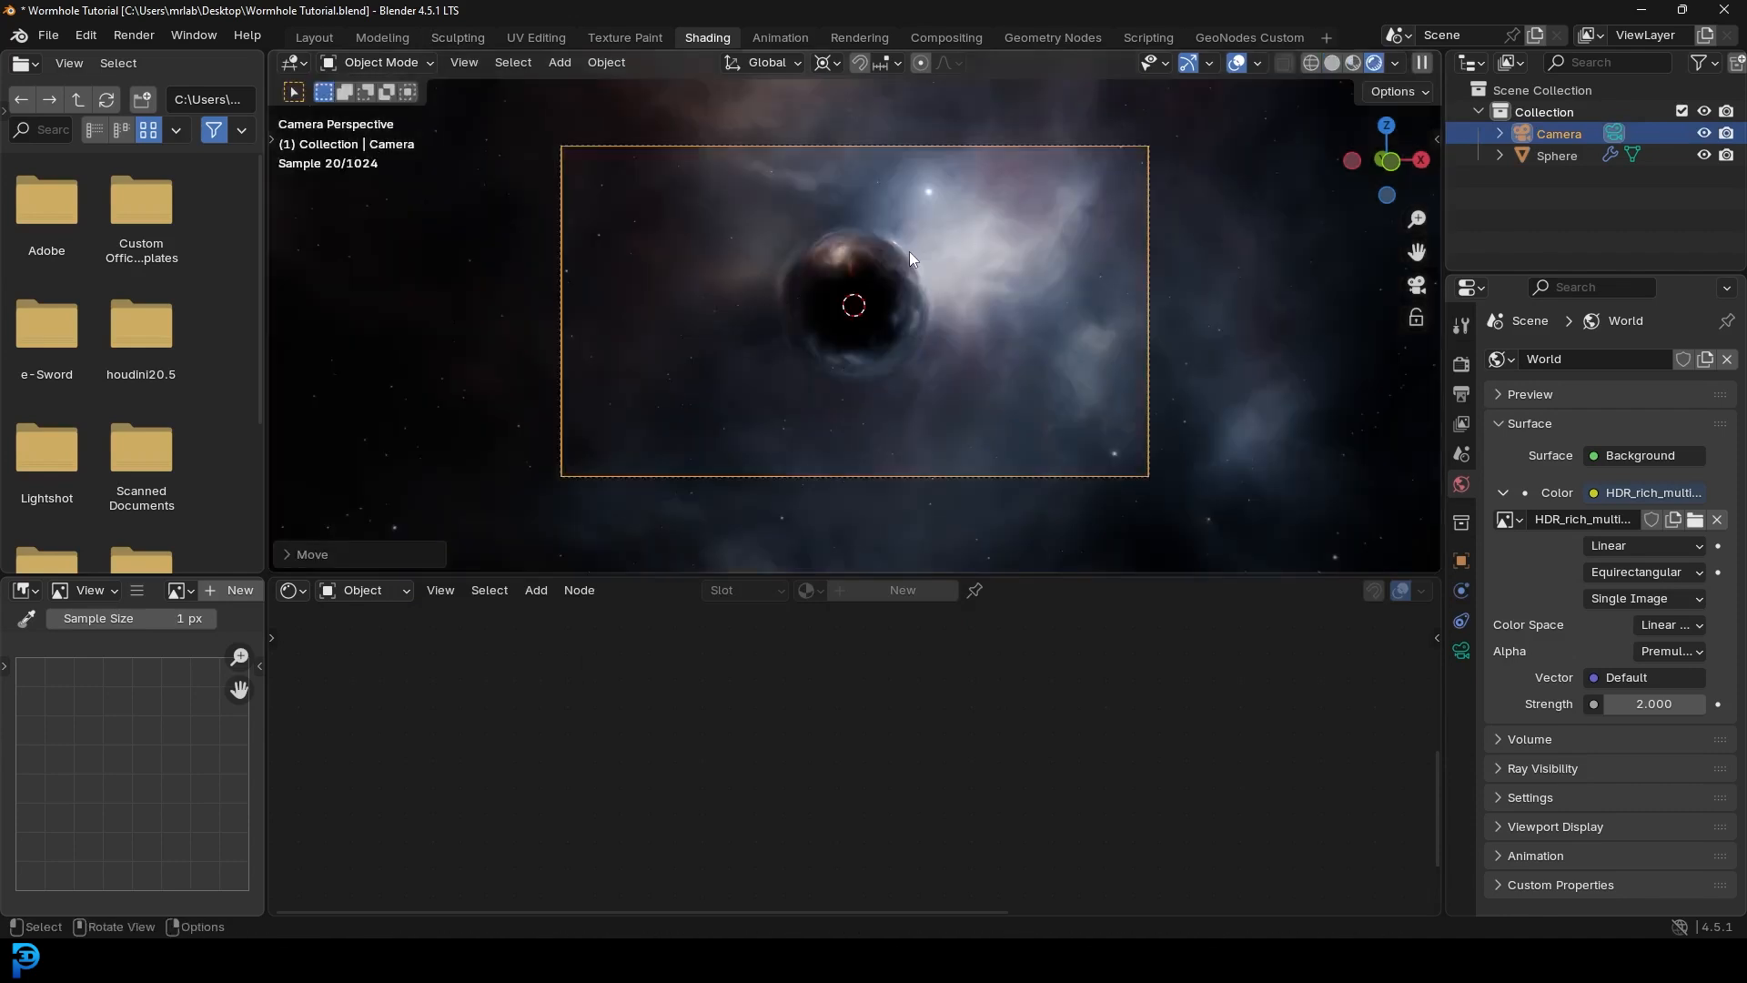
key("g")
key("z")
key("z")
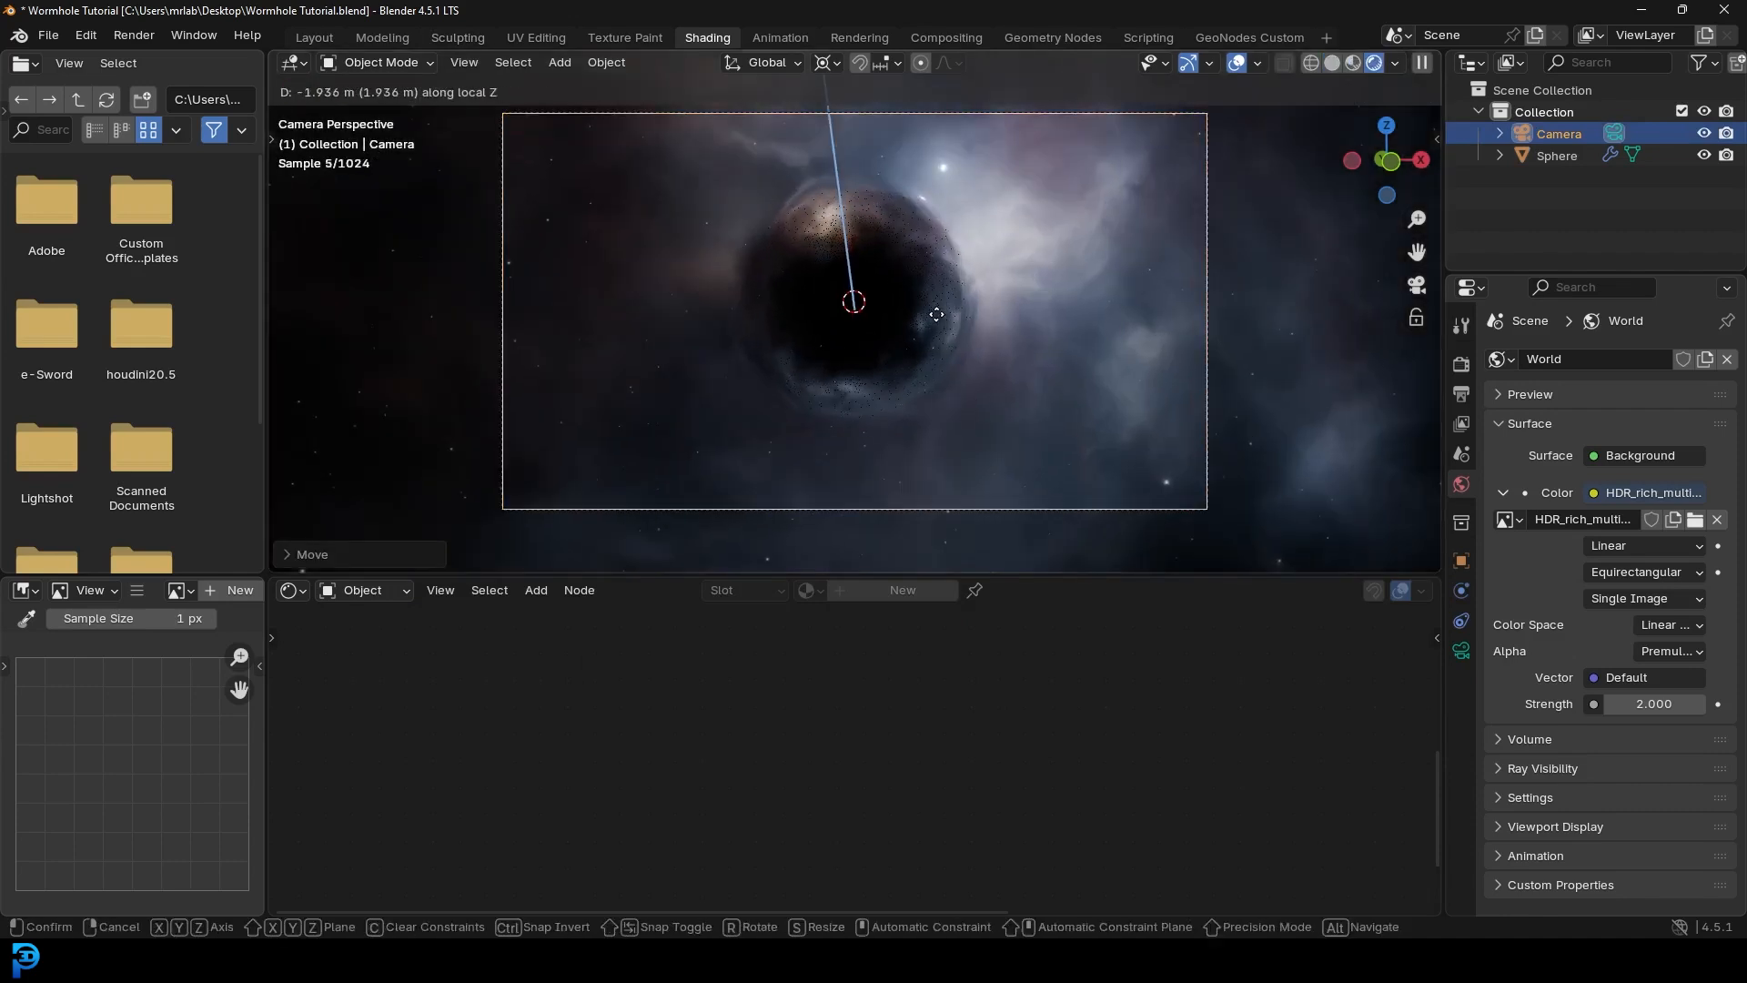
left_click(935, 313)
key("g")
left_click(929, 313)
- Return to solid shading, select the sphere, and split a new area off below the viewport
key("z")
left_click(1133, 313)
left_click(958, 256)
scroll(926, 293, "down", 1)
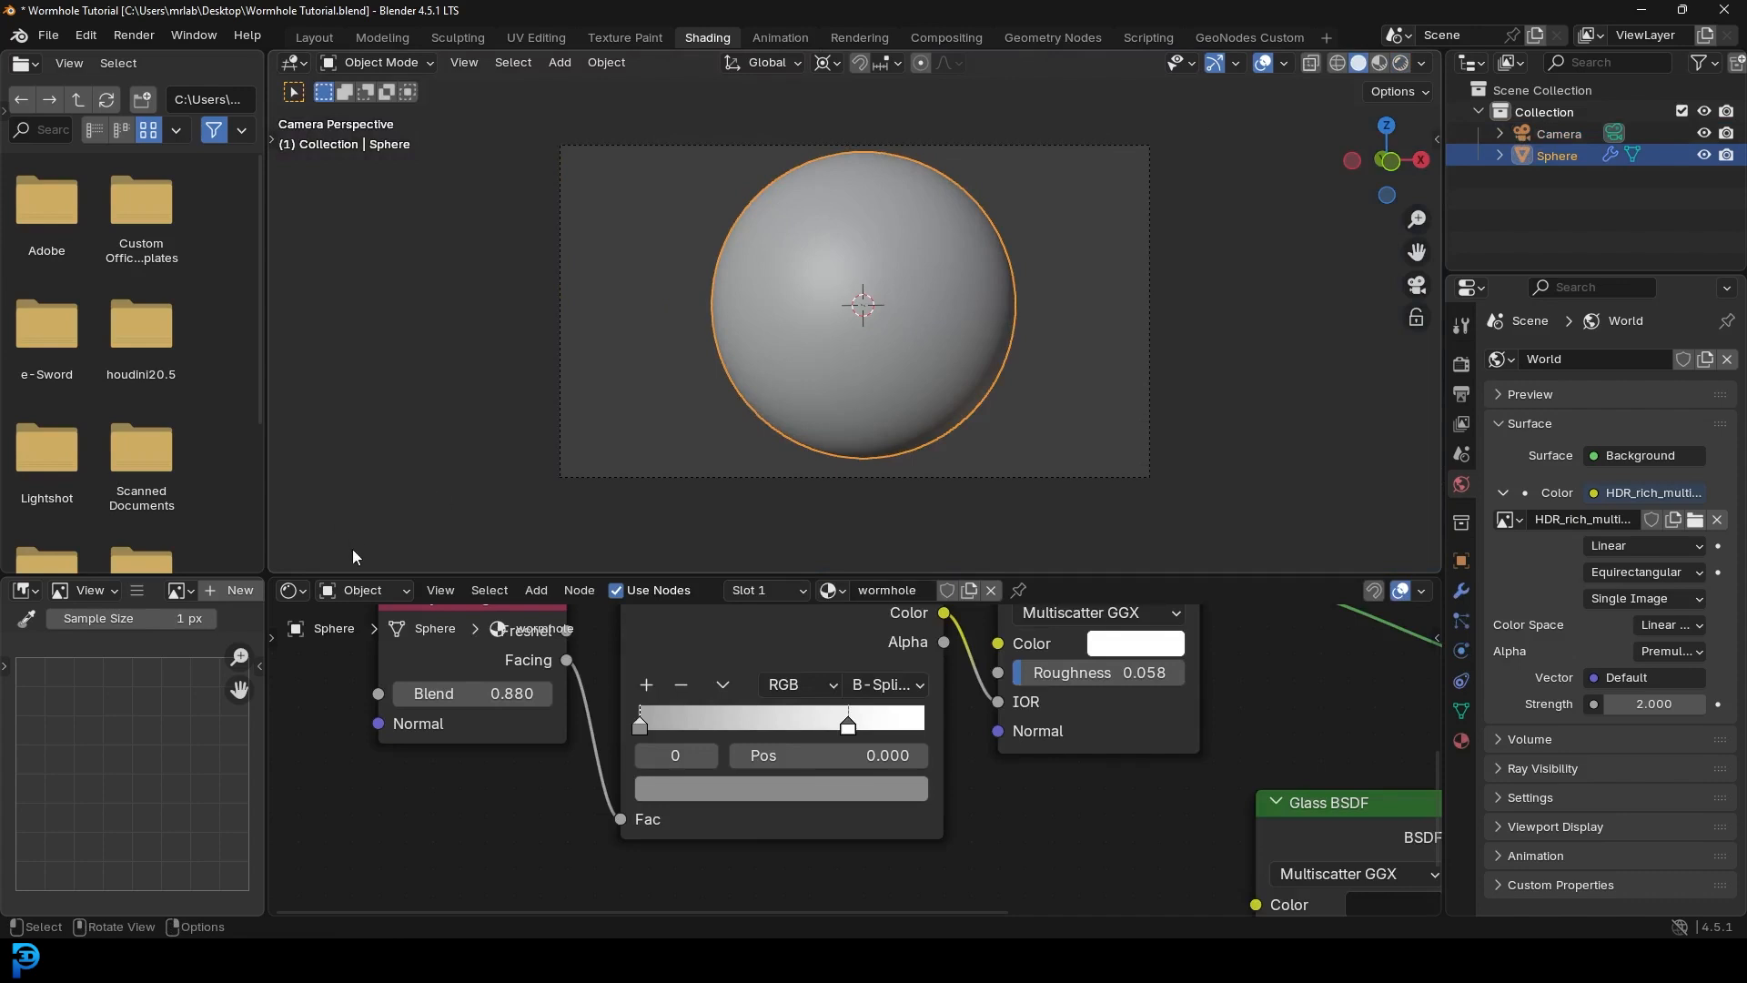
left_click_drag(273, 568, 278, 526)
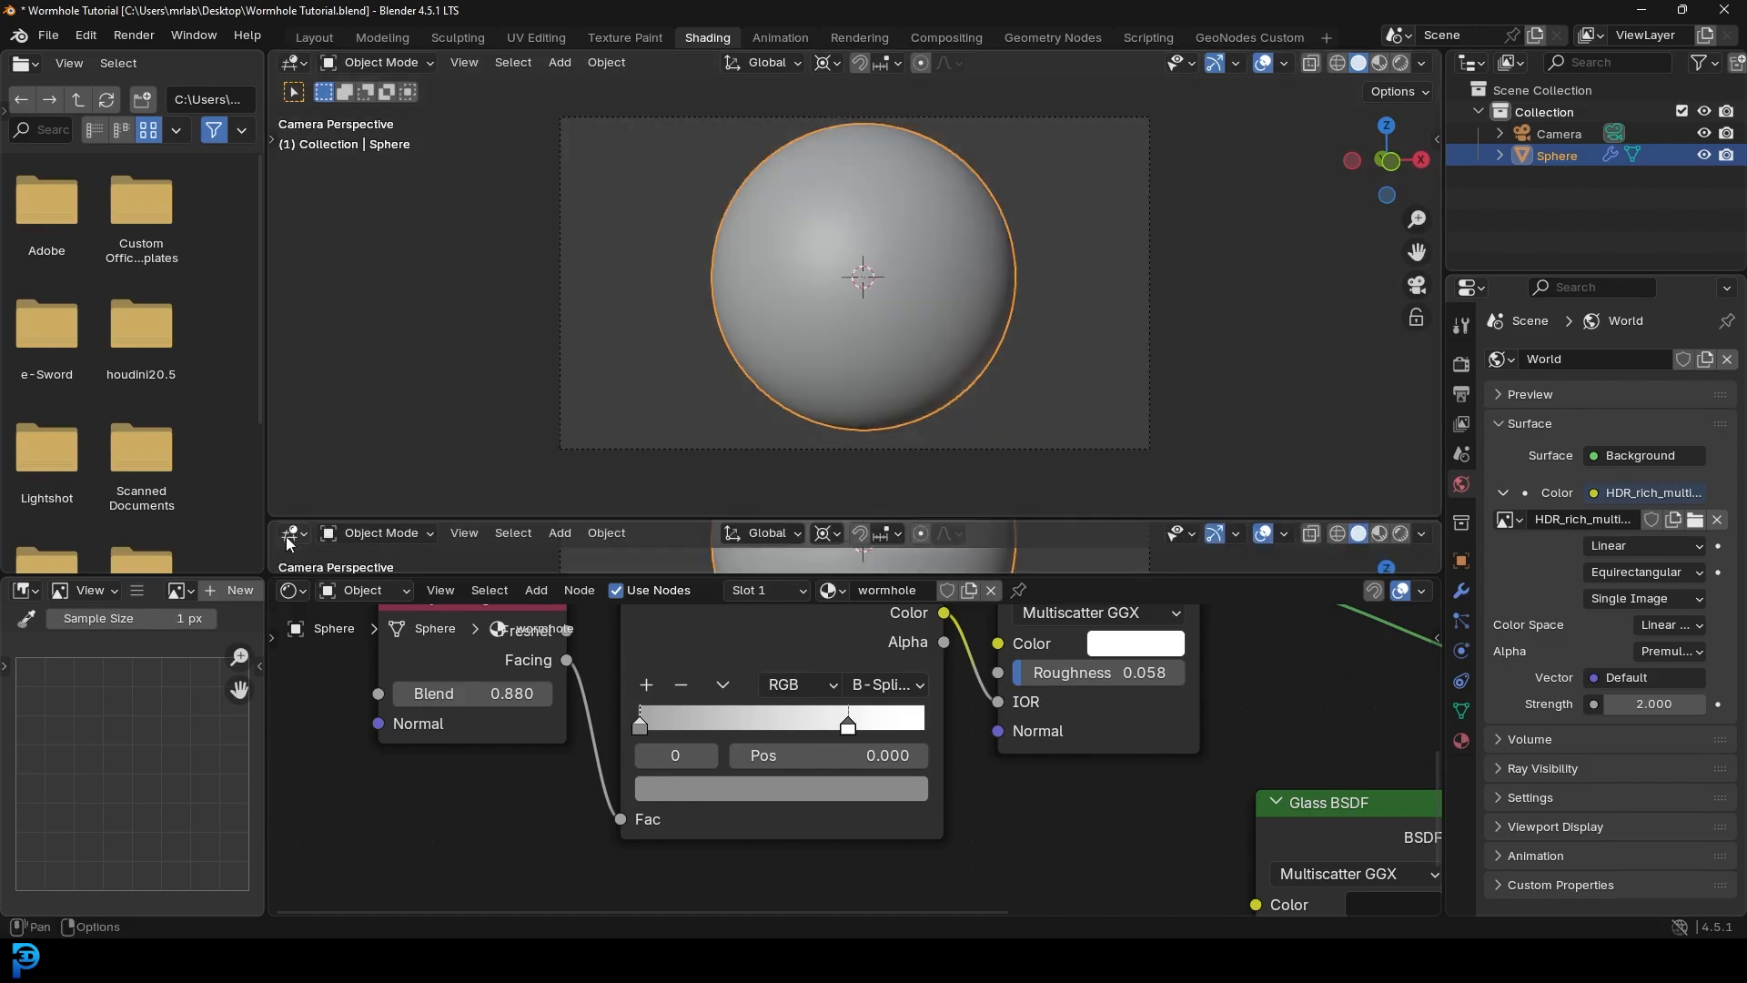
left_click(291, 533)
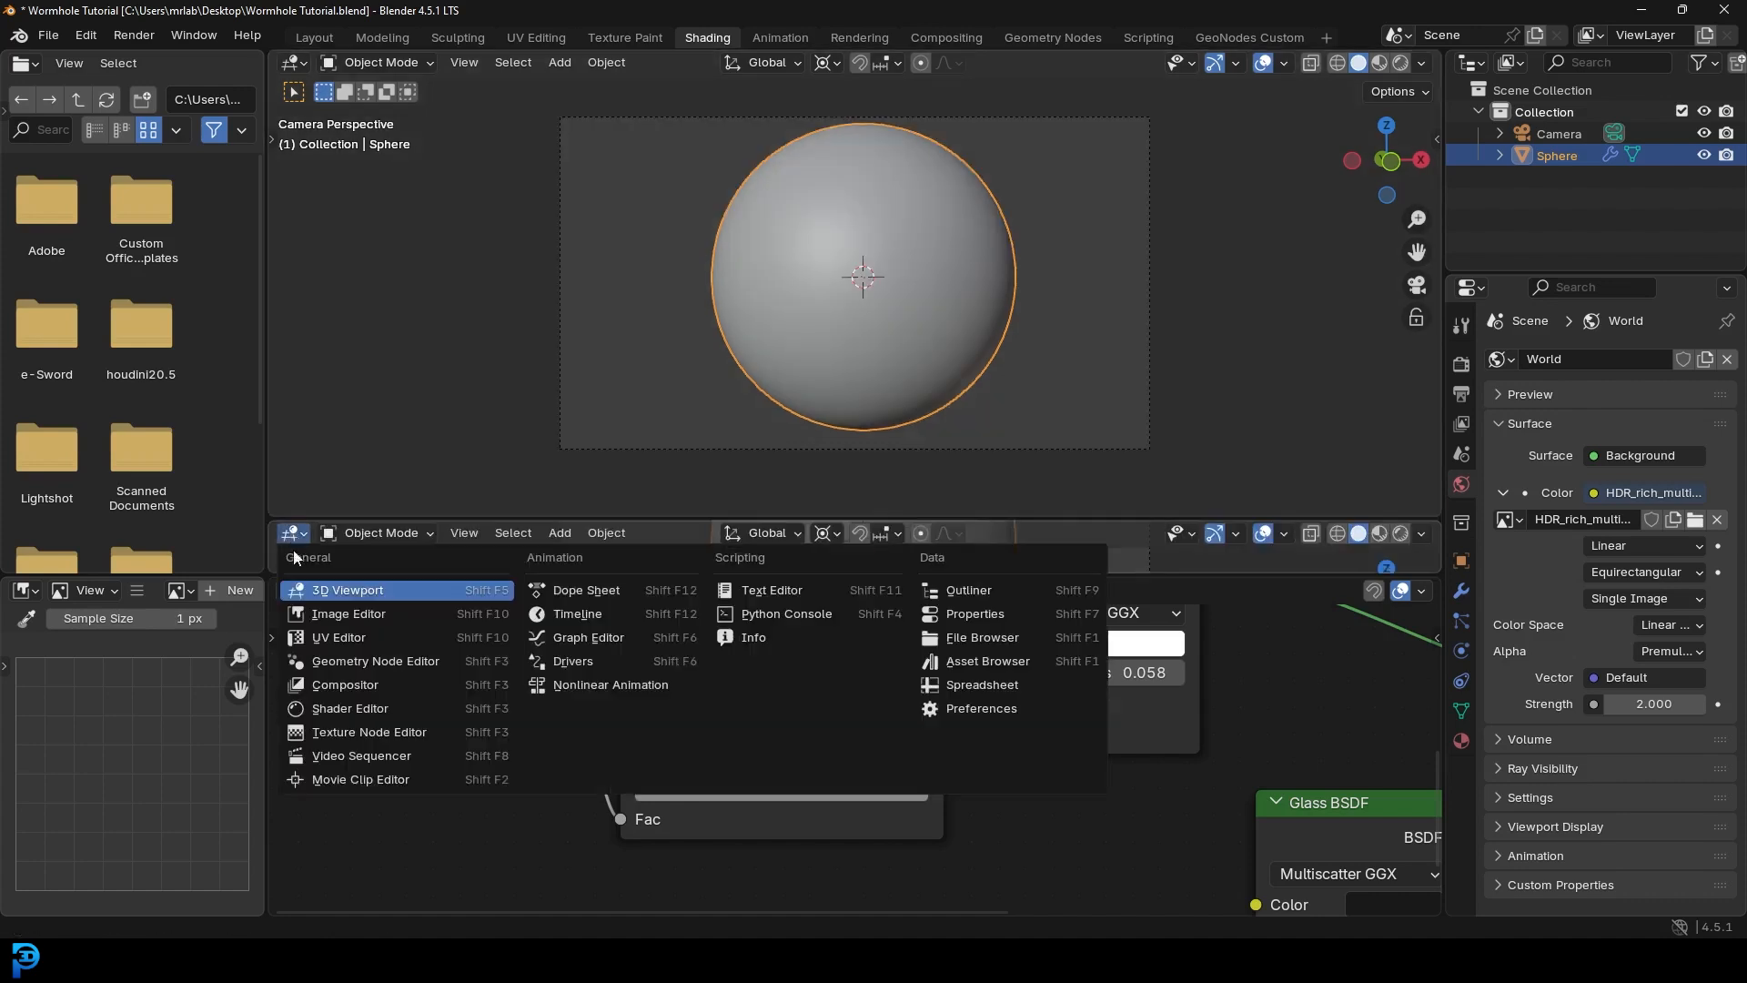
- Turn the new area into an enlarged Timeline
left_click(583, 615)
left_click_drag(633, 518, 555, 483)
scroll(894, 222, "down", 3)
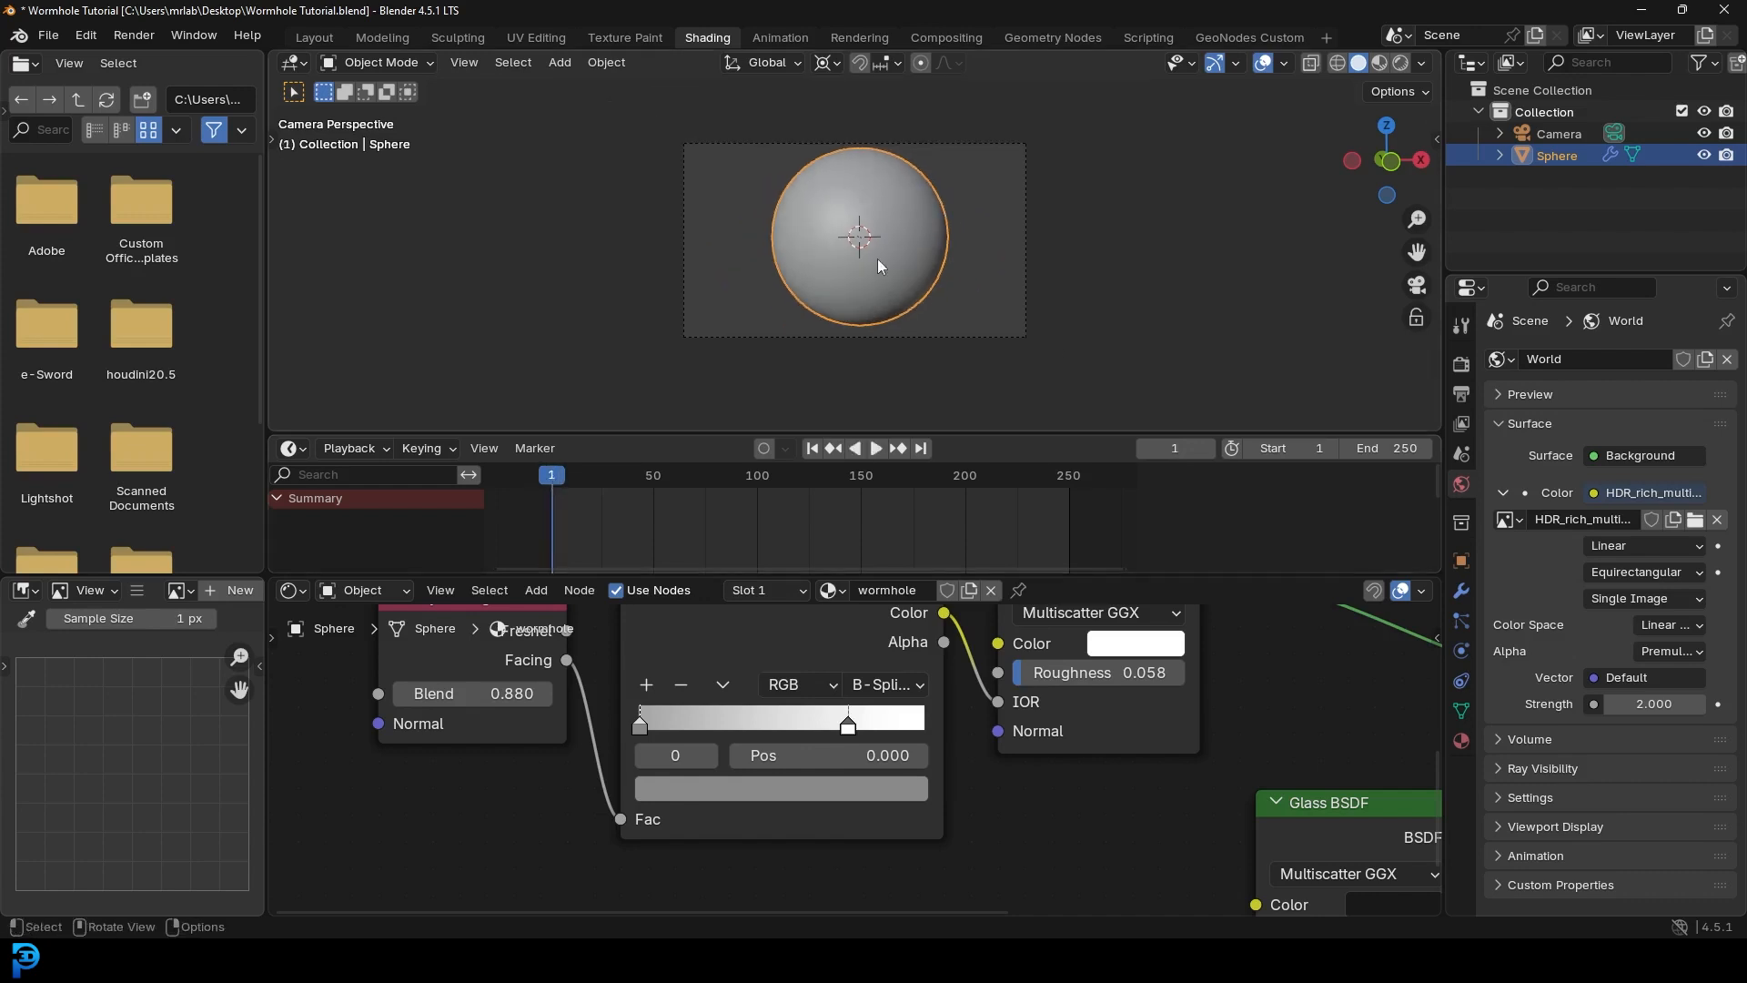
- Keyframe the sphere at the upper right on frame 1, then move it lower left at frame 250
key("g")
left_click(993, 185)
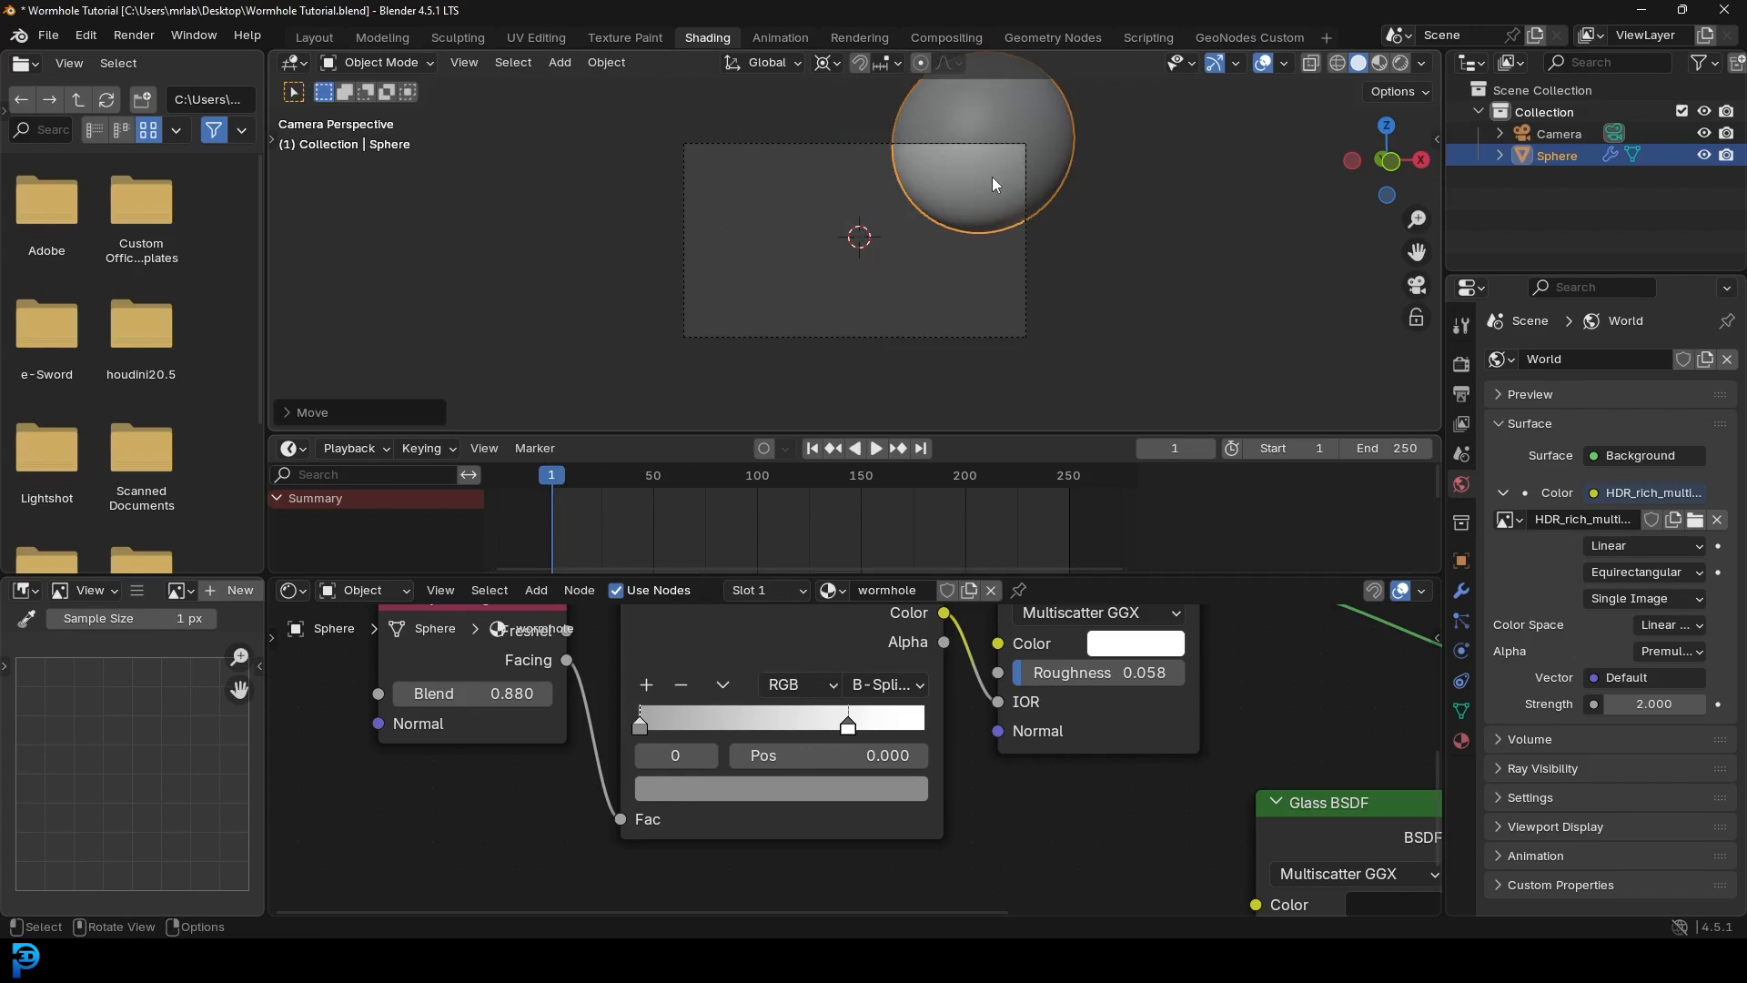
key("i")
left_click_drag(579, 473, 1068, 535)
key("g")
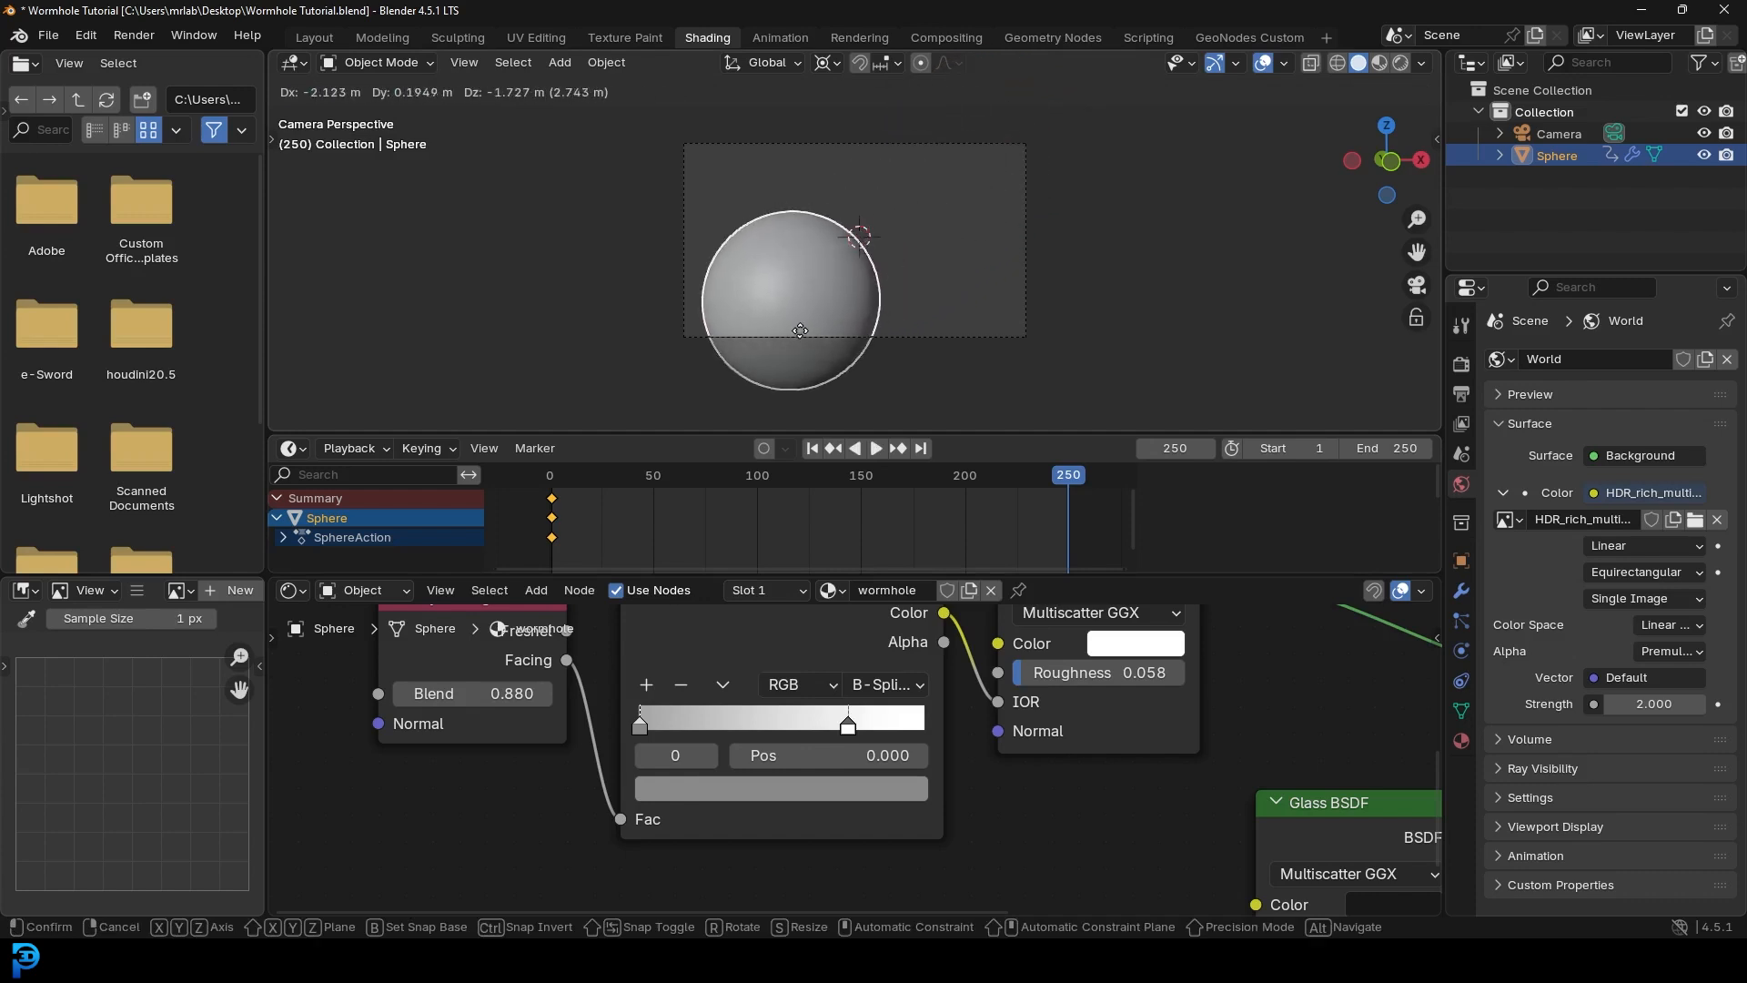
left_click(794, 349)
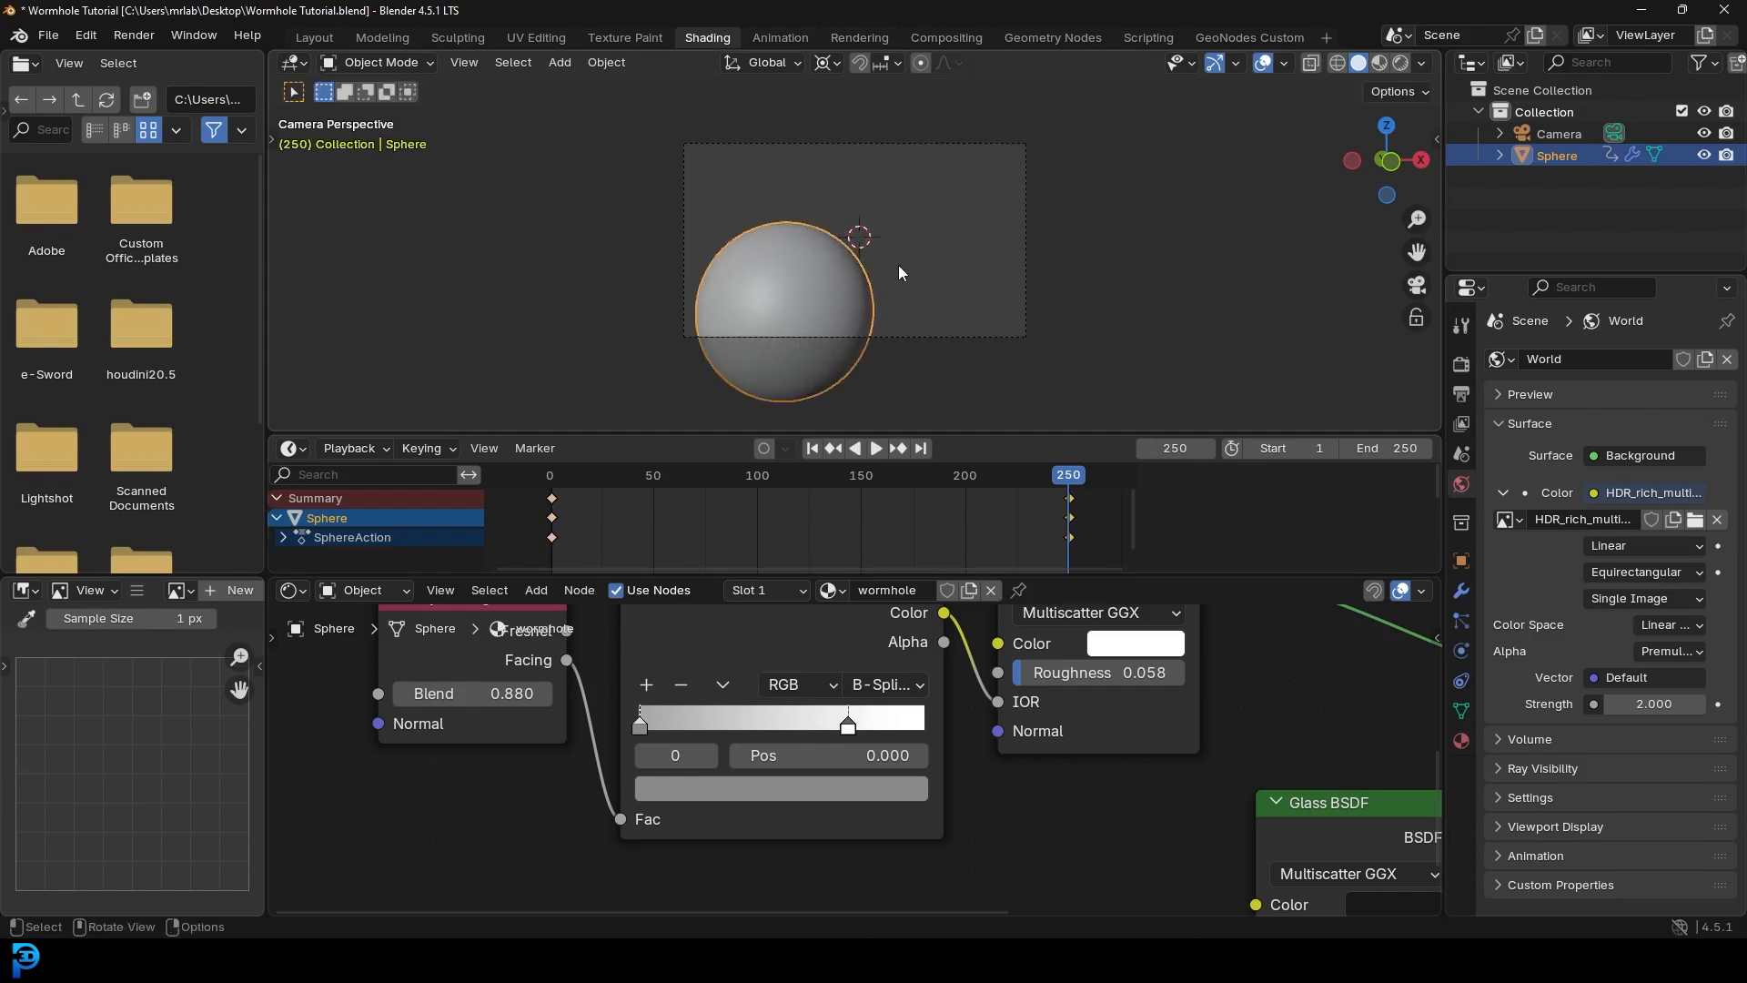
scroll(1038, 507, "down", 2)
- Set the sphere's keyframes to Linear interpolation
left_click_drag(1069, 497, 568, 554)
key("t")
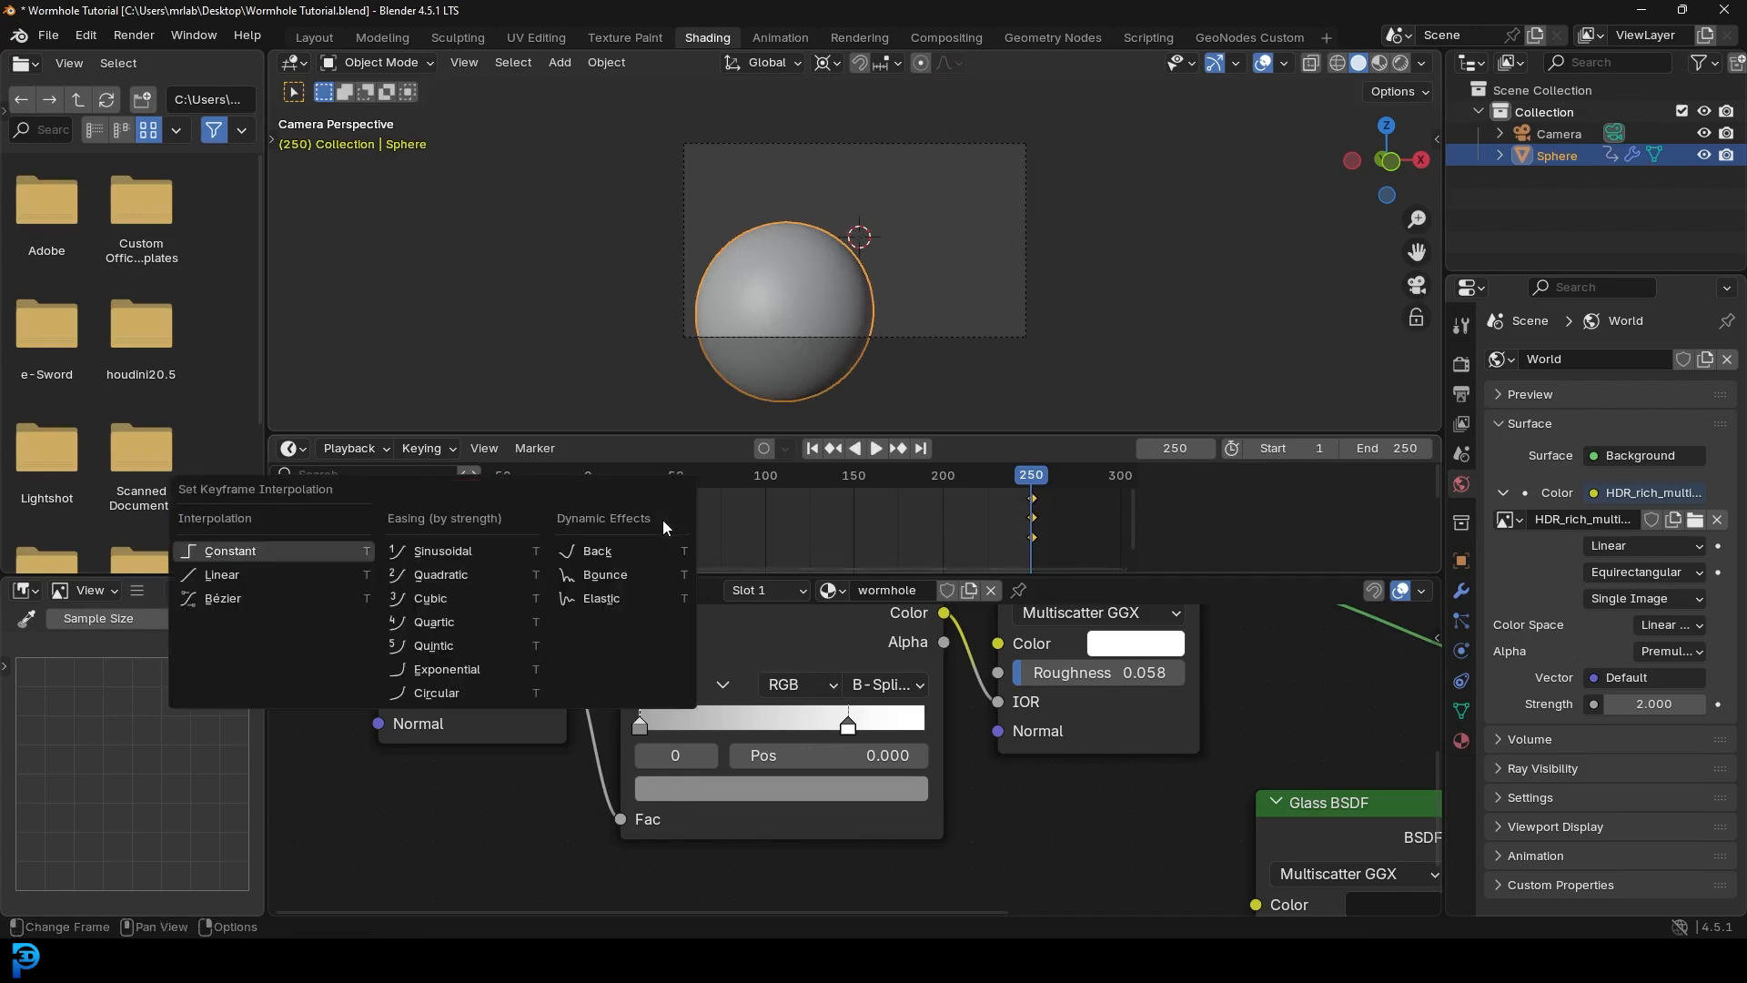
left_click(223, 575)
- Play the animation in rendered view, then stop and return to solid shading
key("space")
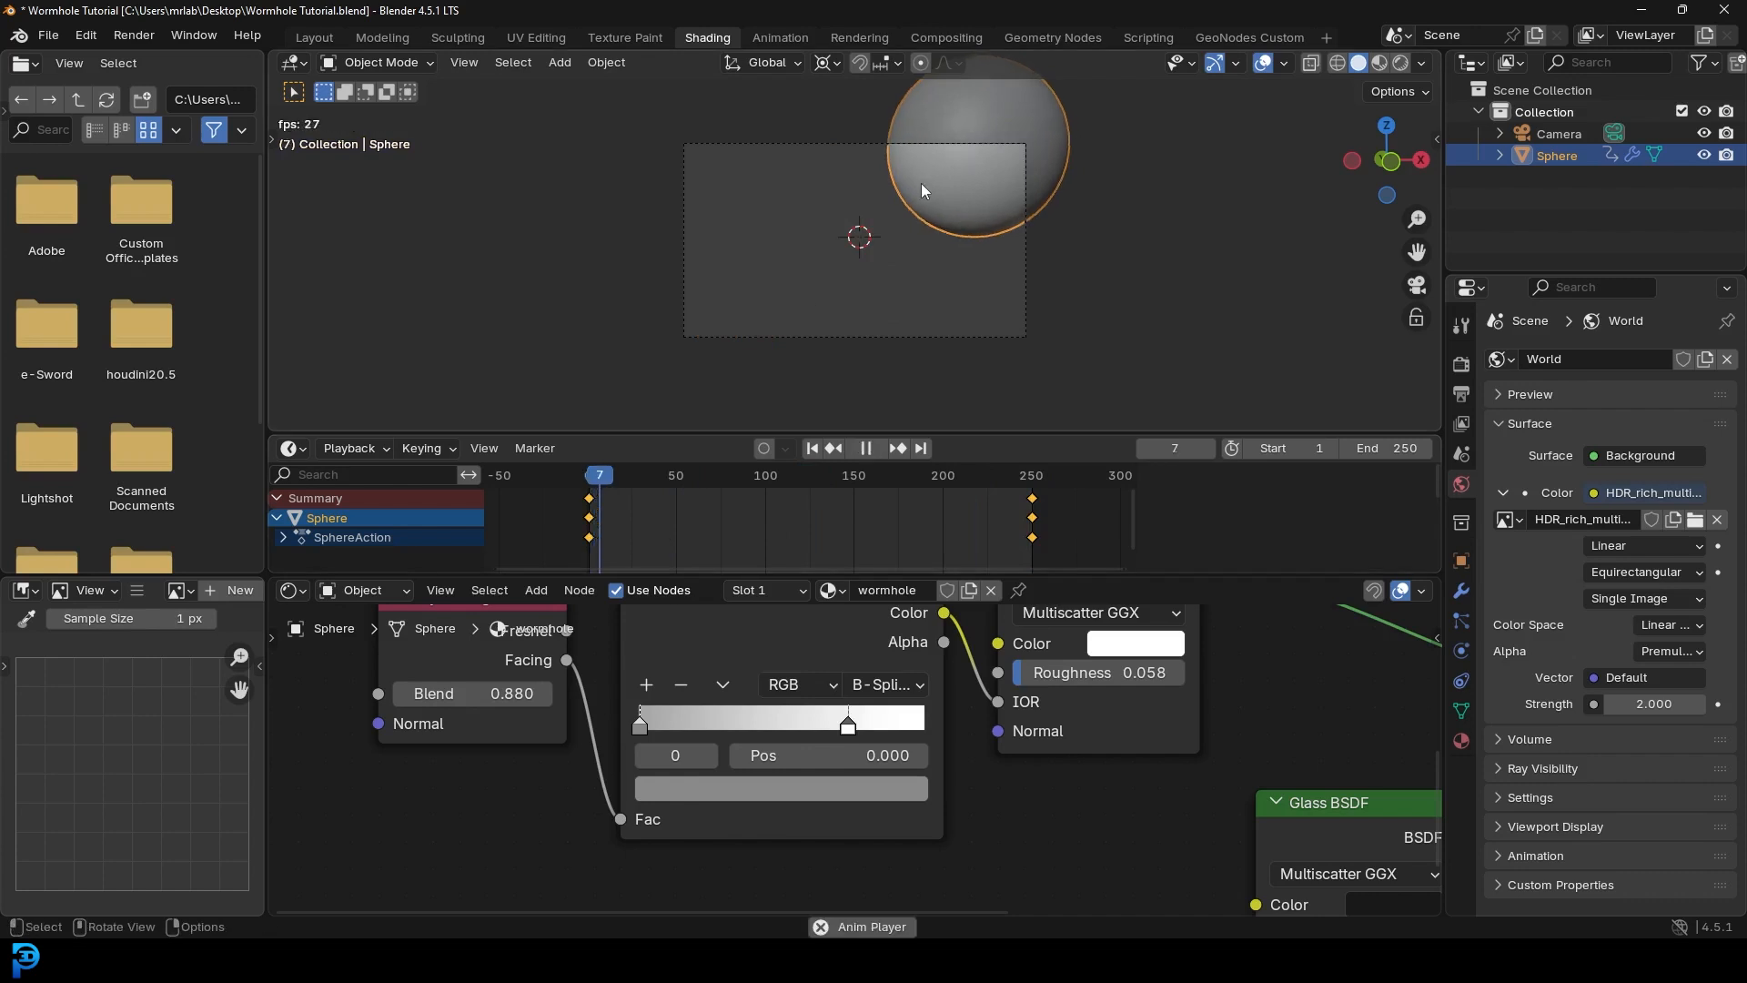
key("alt+a")
scroll(943, 226, "up", 1)
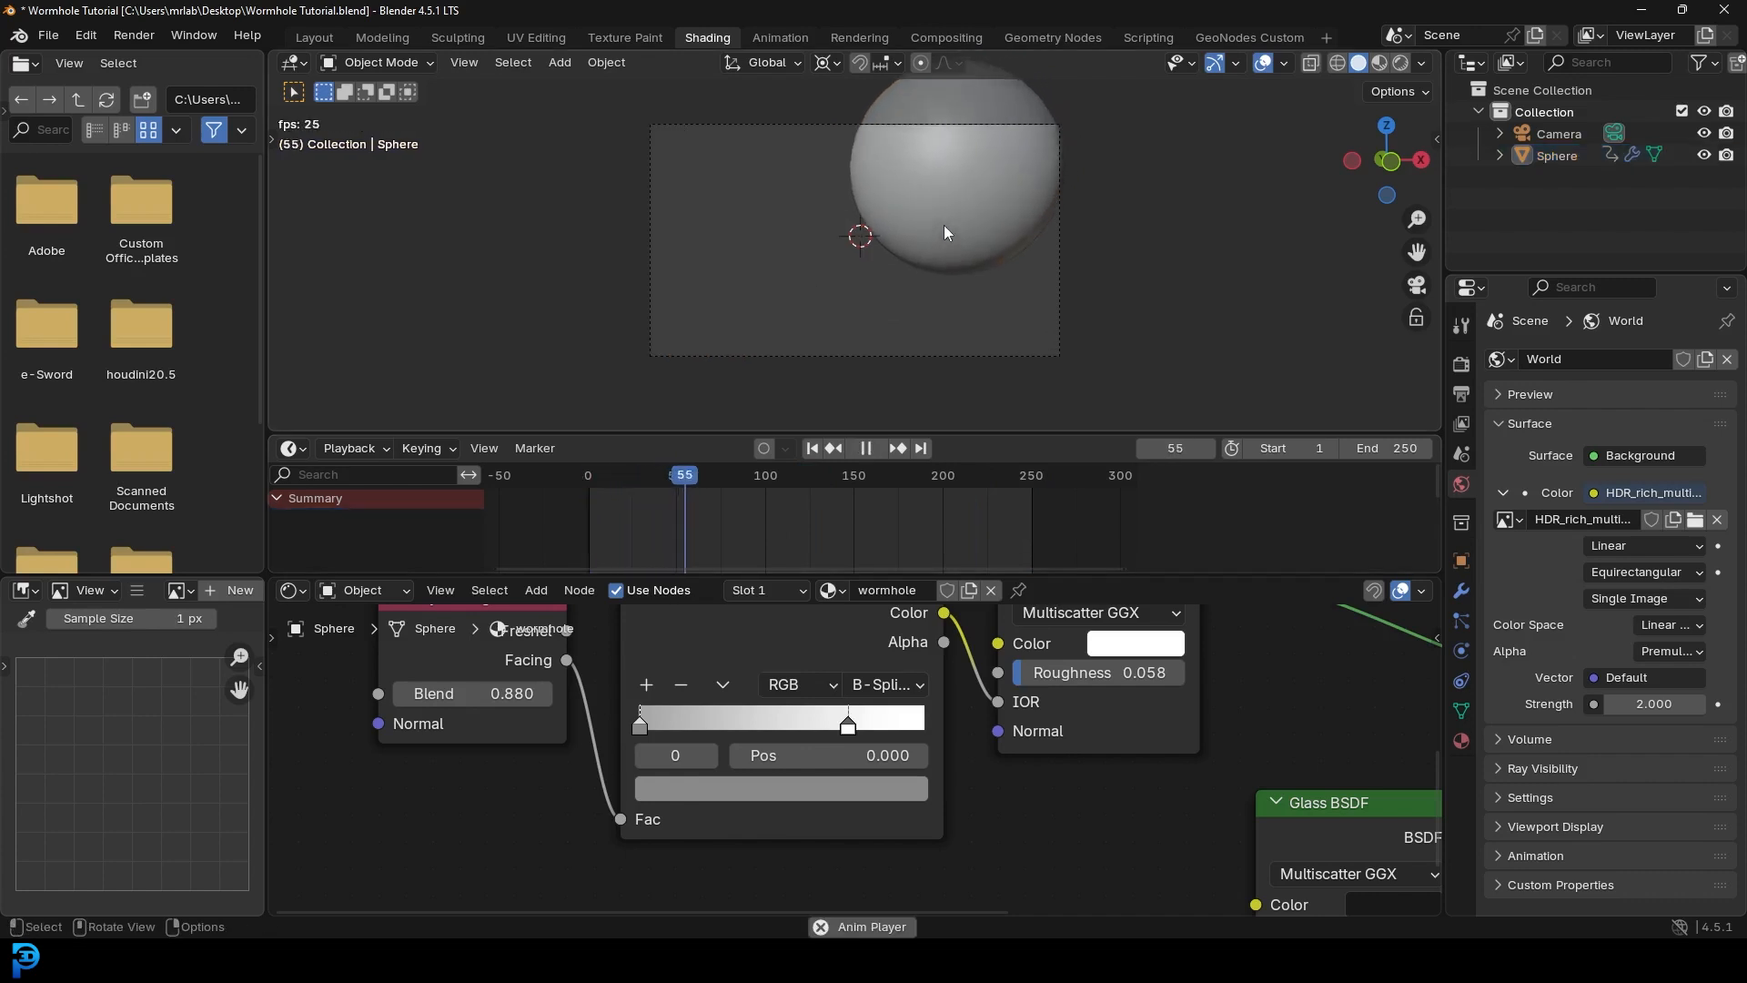
key("z")
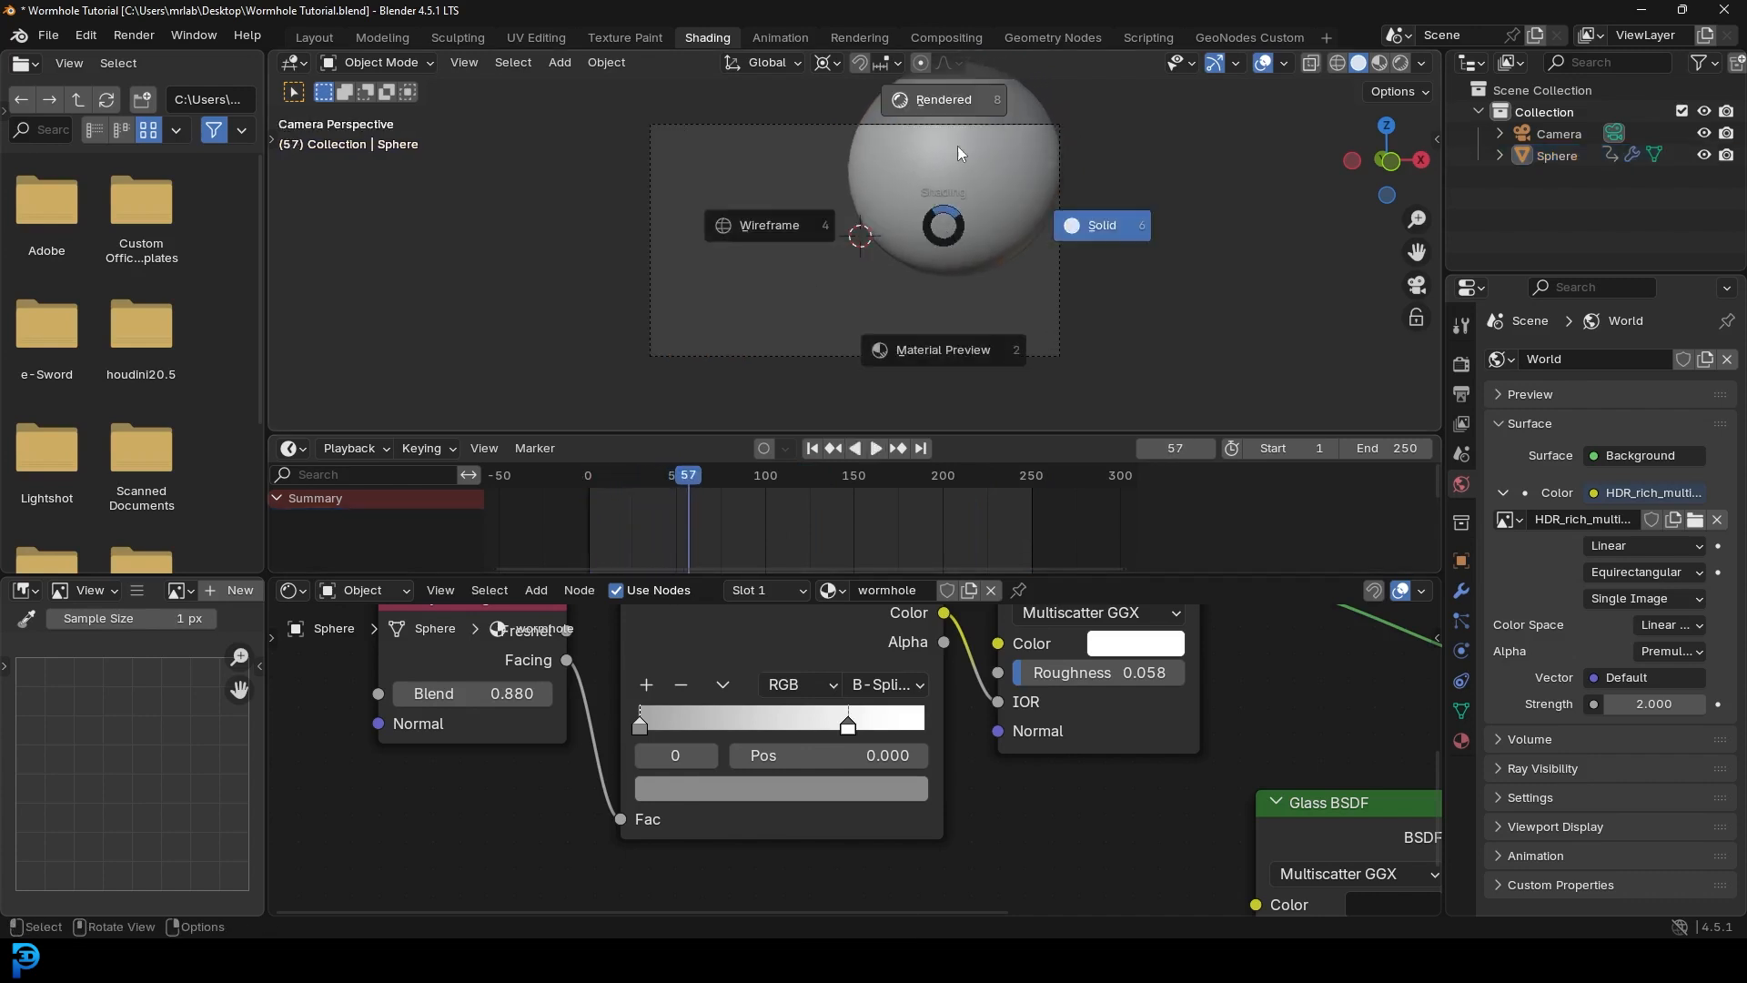
left_click(957, 145)
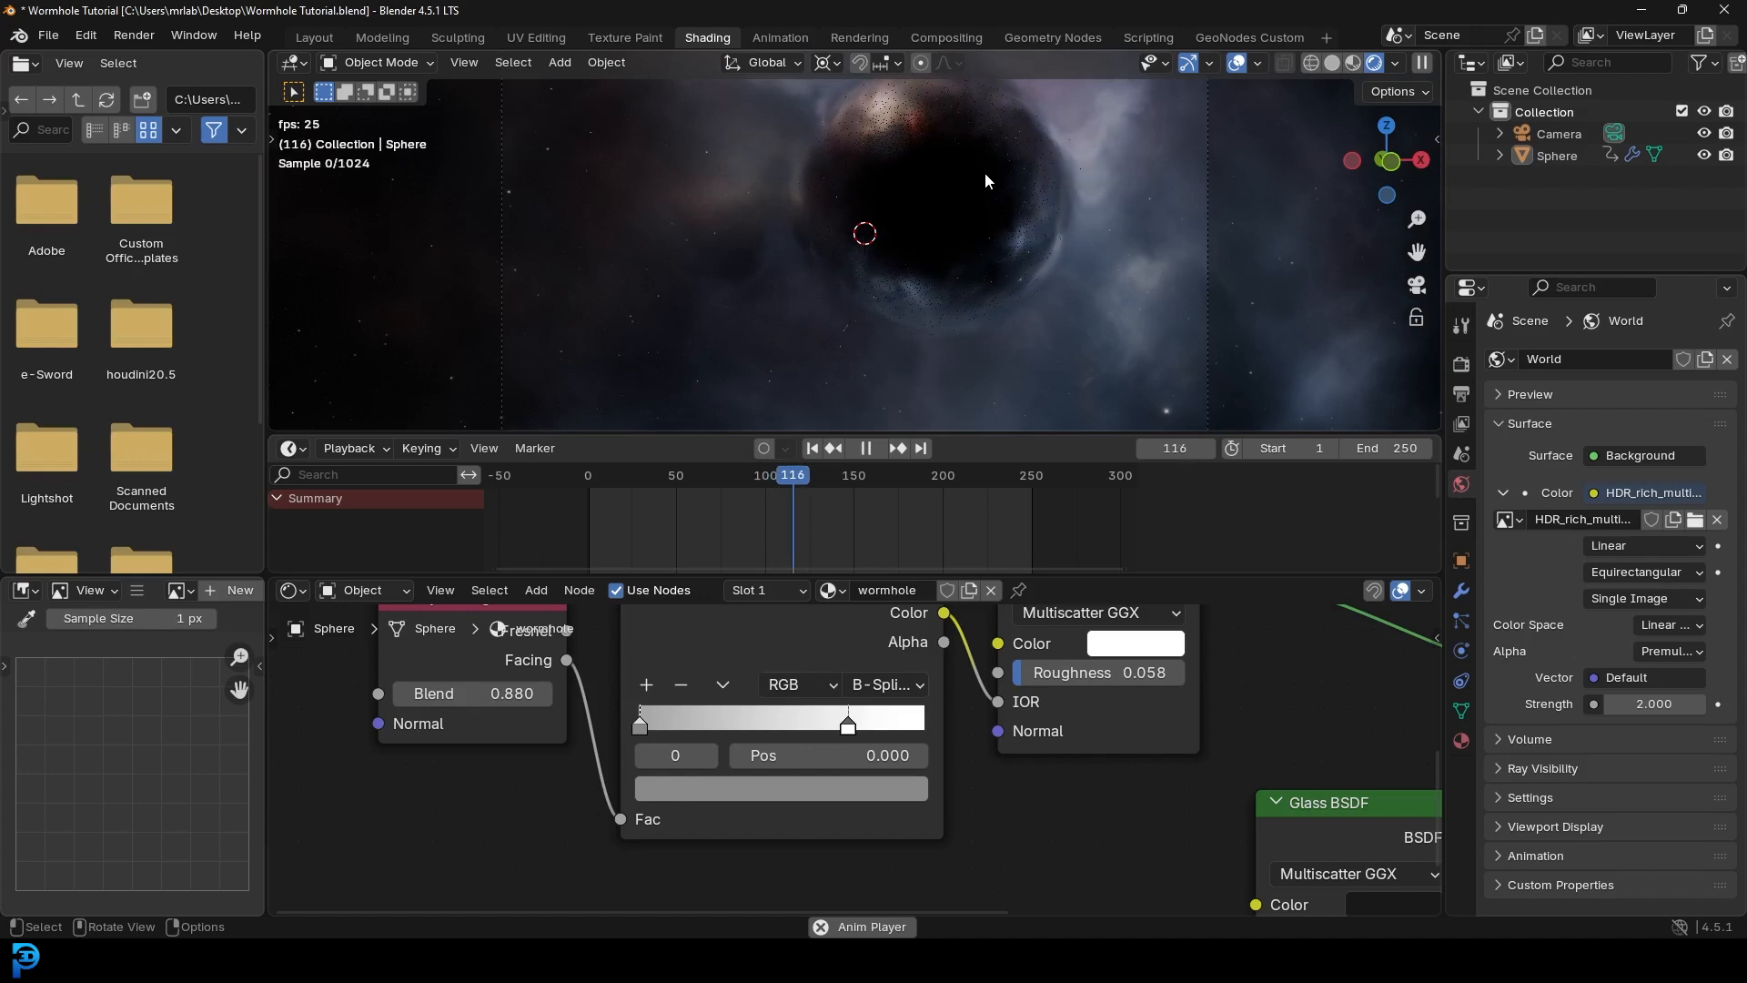
key("space")
key("z")
left_click(1150, 168)
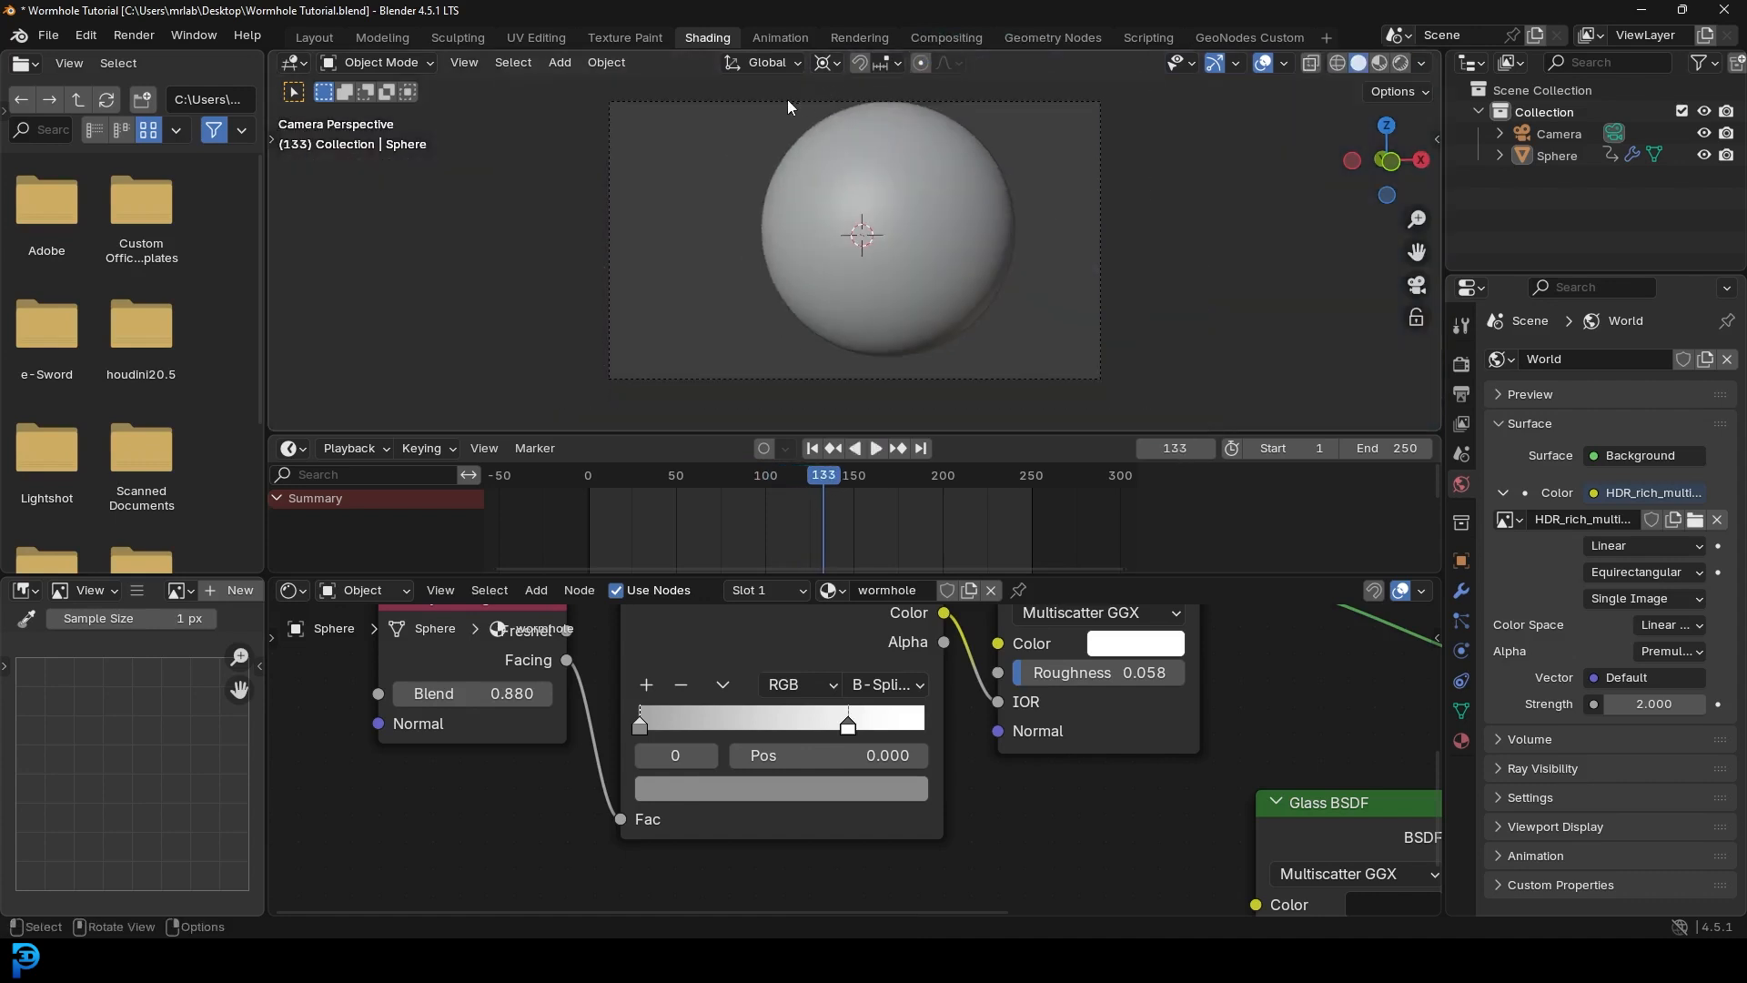
left_click(788, 100)
- Key the camera at frame 1, then trackball-rotate it at frame 250 to frame the nebula and key it
left_click_drag(810, 489, 589, 545)
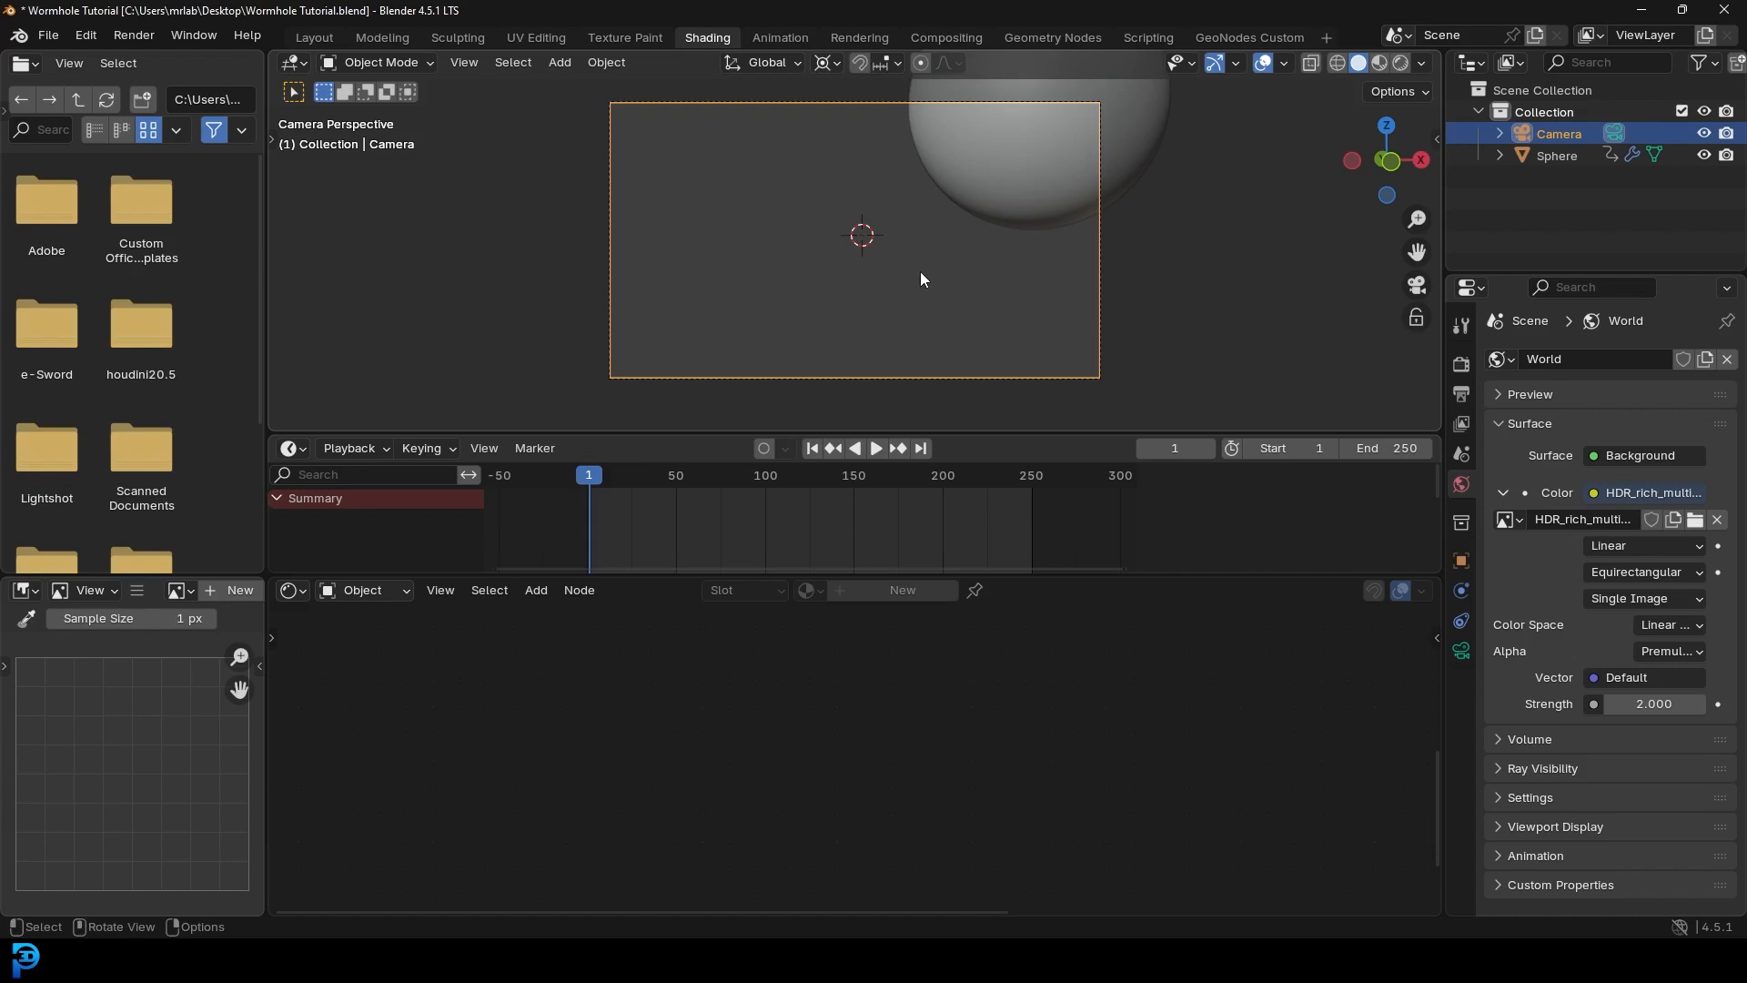
key("i")
left_click_drag(598, 471, 1030, 519)
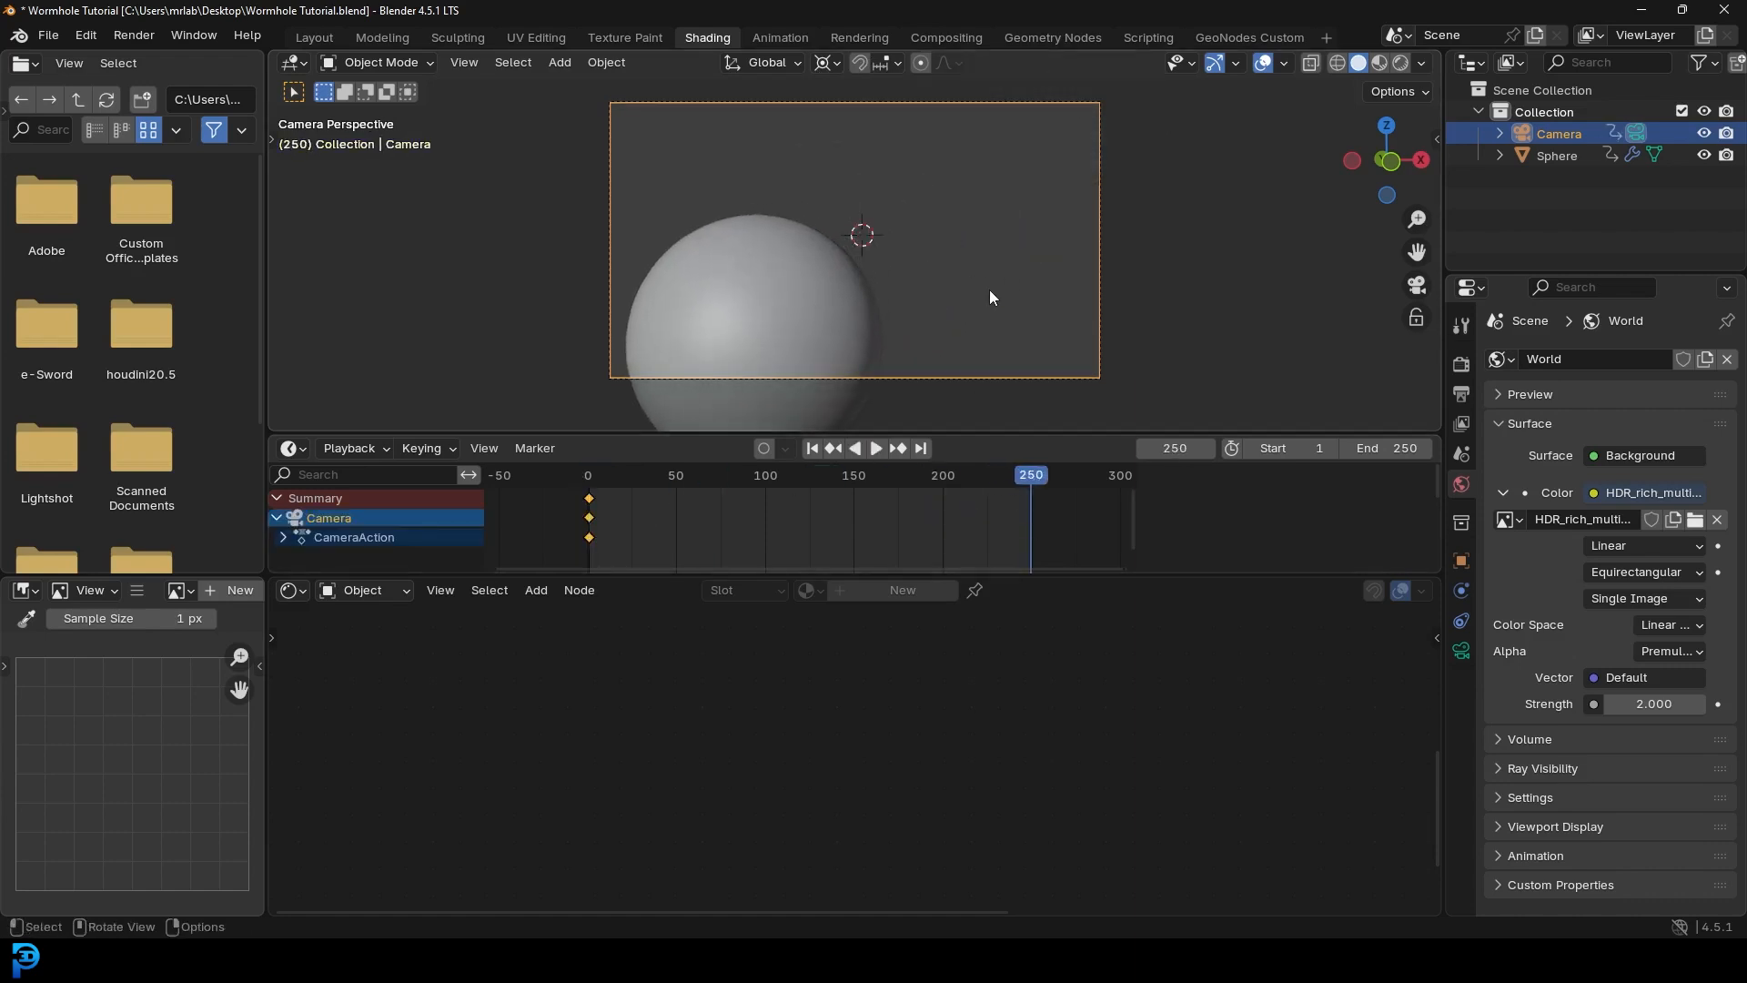
key("r")
key("r")
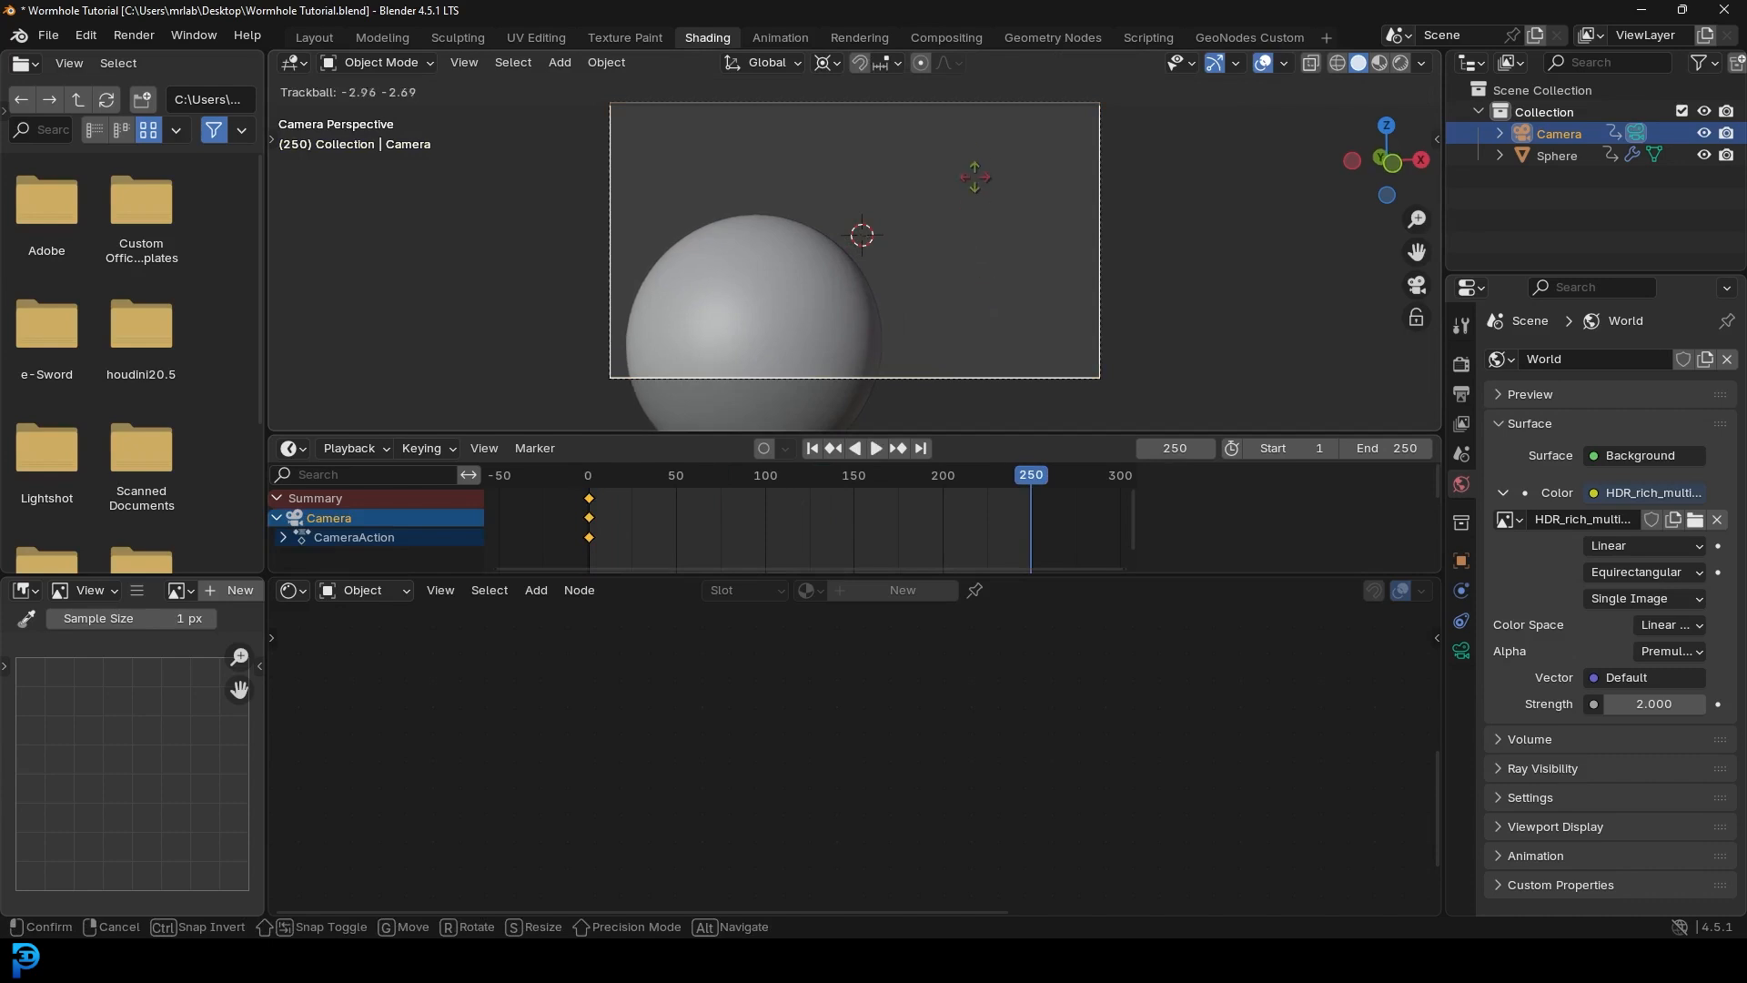
left_click(967, 60)
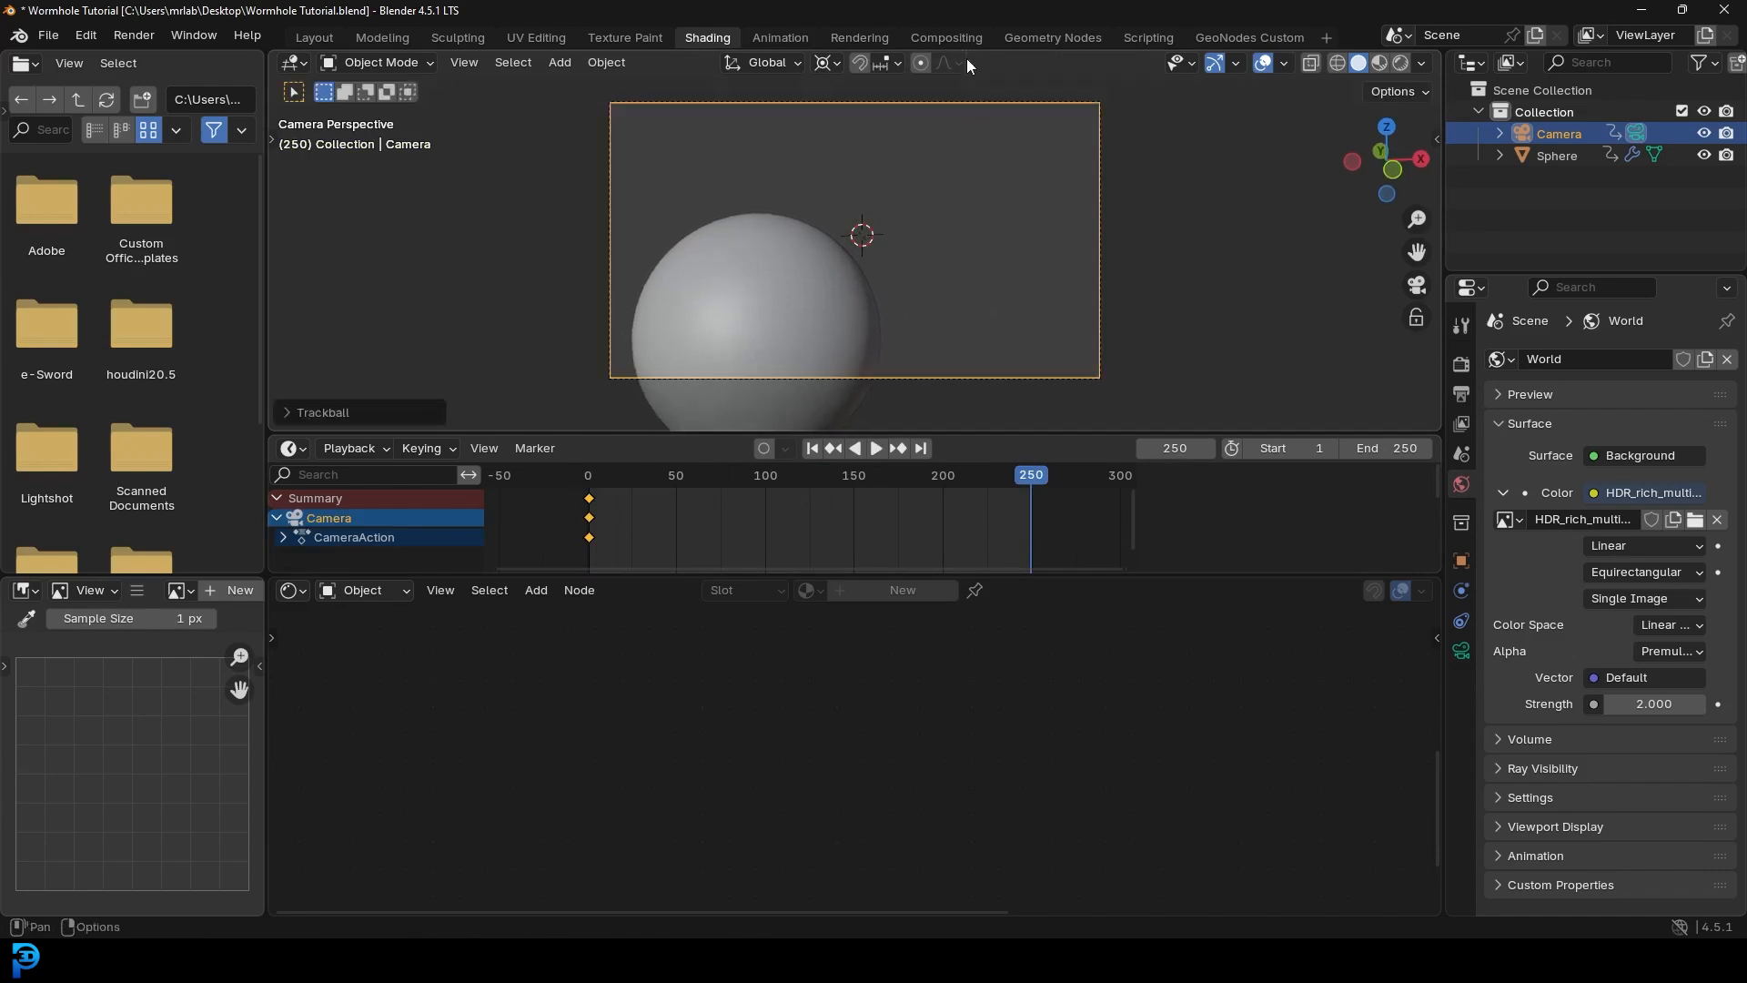
key("i")
key("z")
left_click(1035, 220)
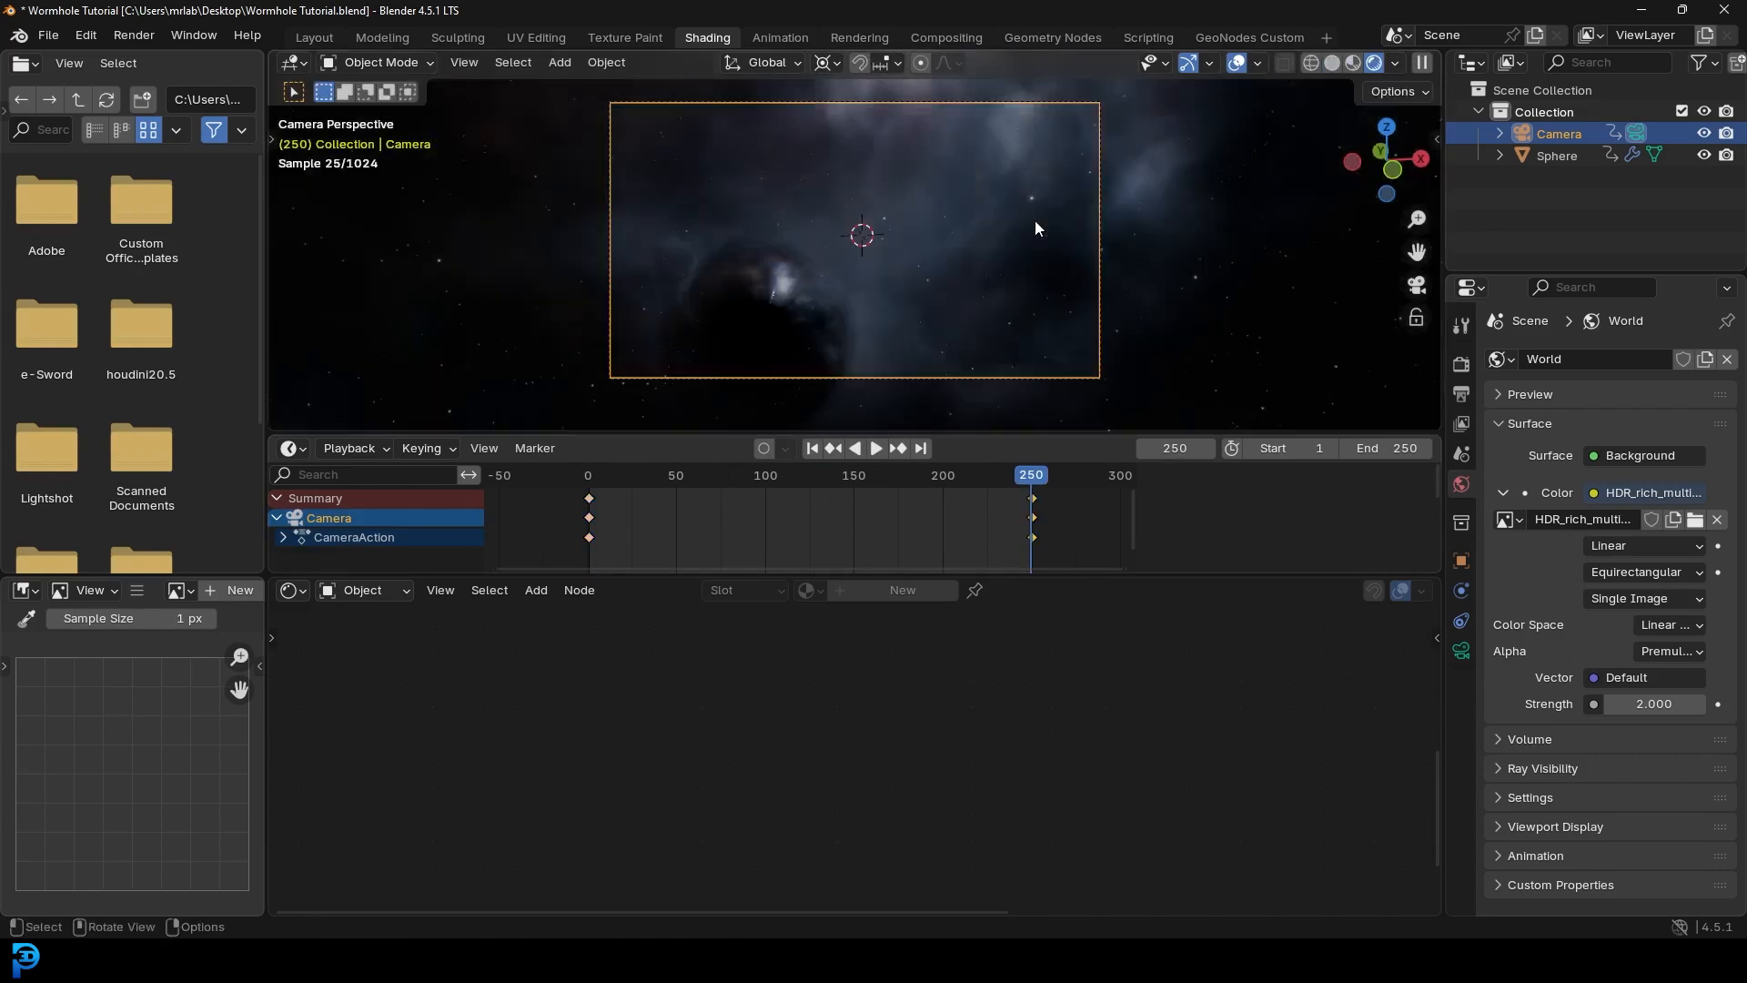
- Play the camera animation from the start and stop it to review
key("shift+Left")
key("space")
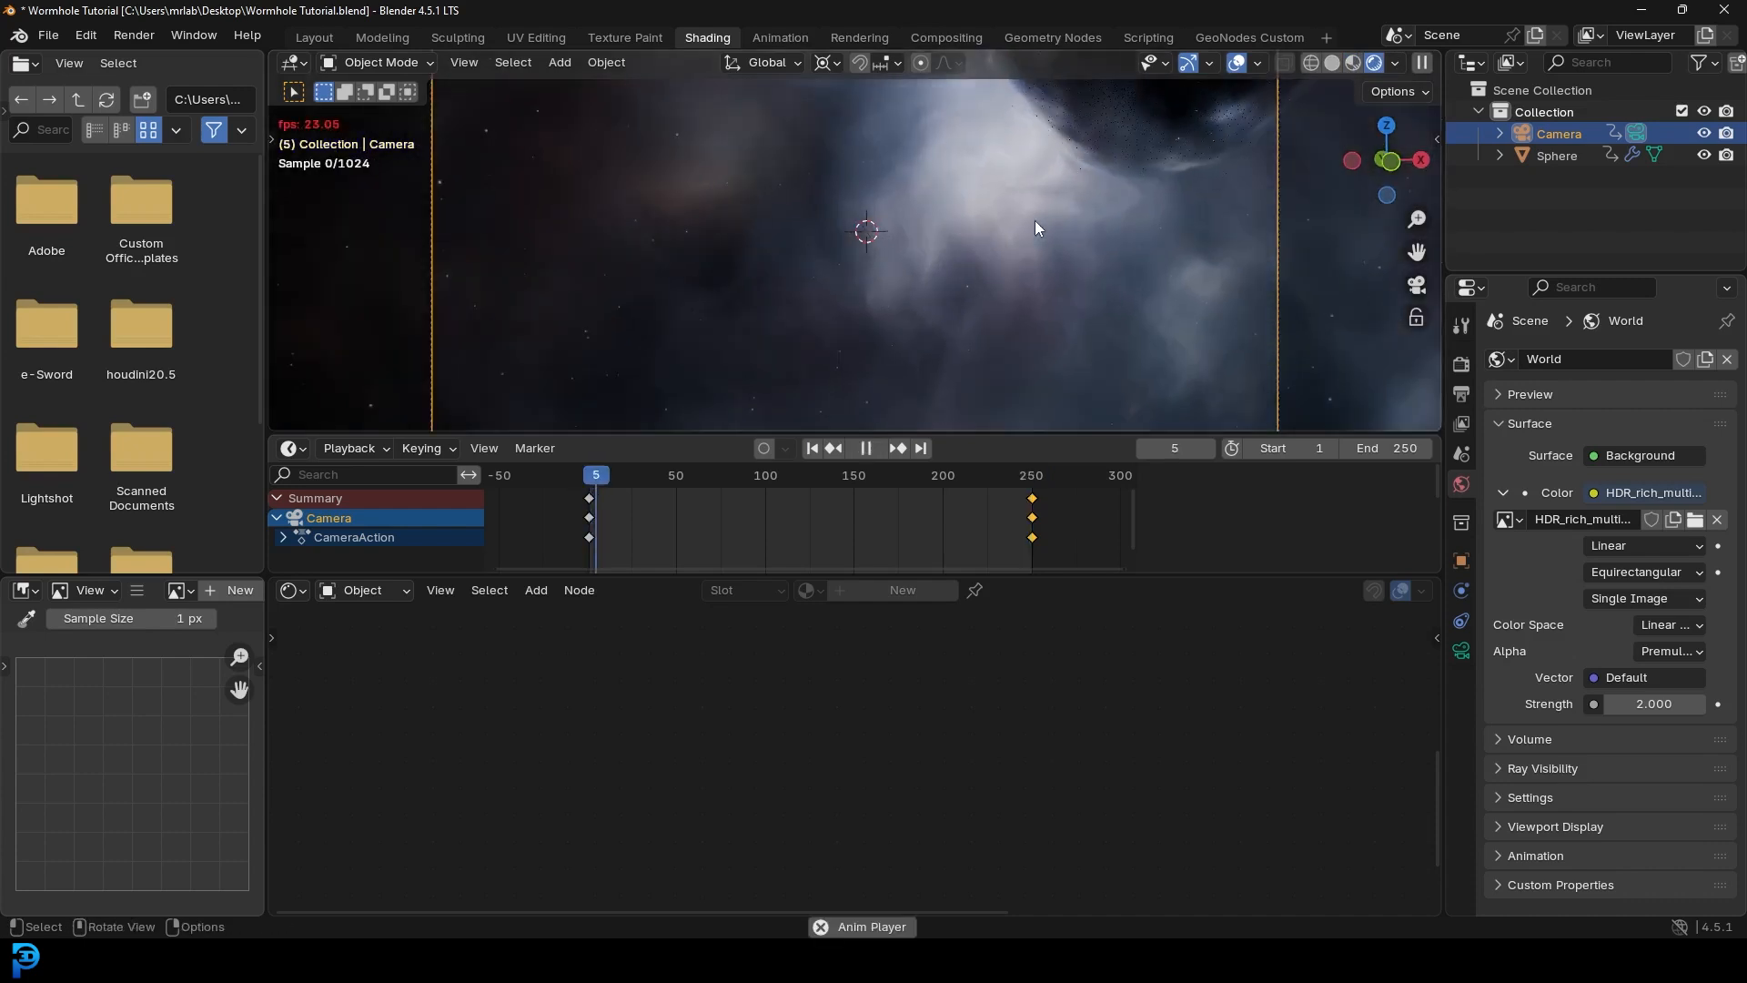
key("space")
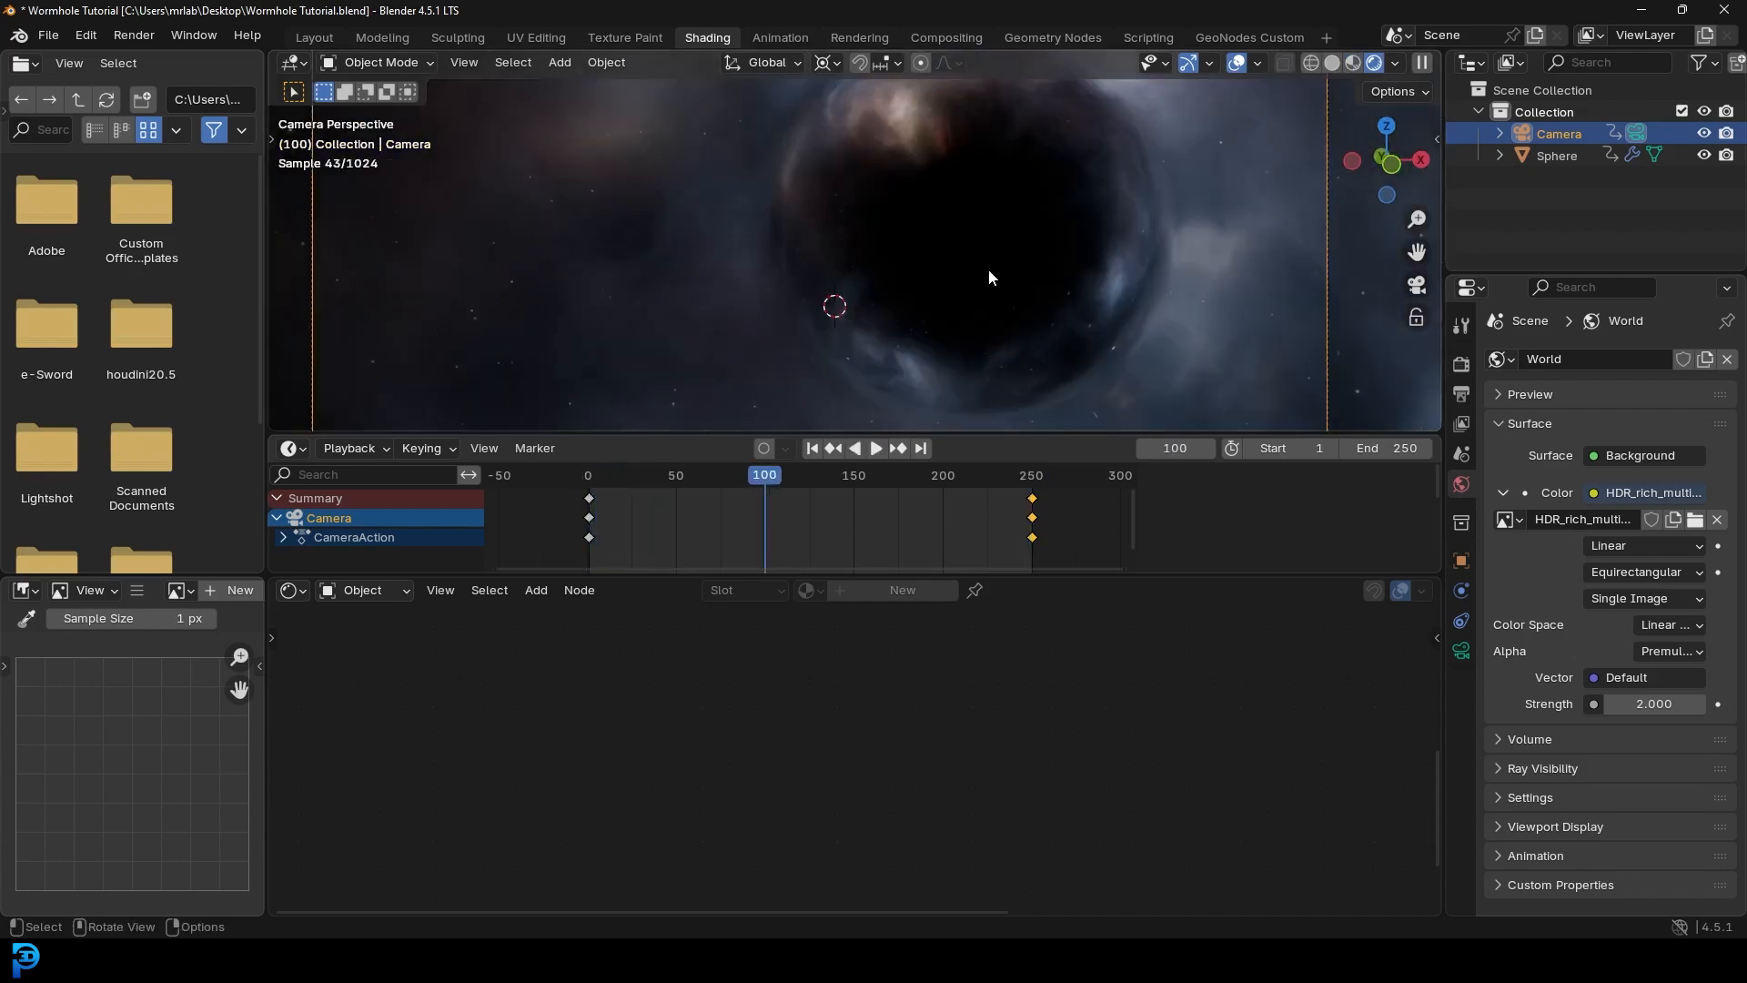
scroll(988, 269, "down", 2)
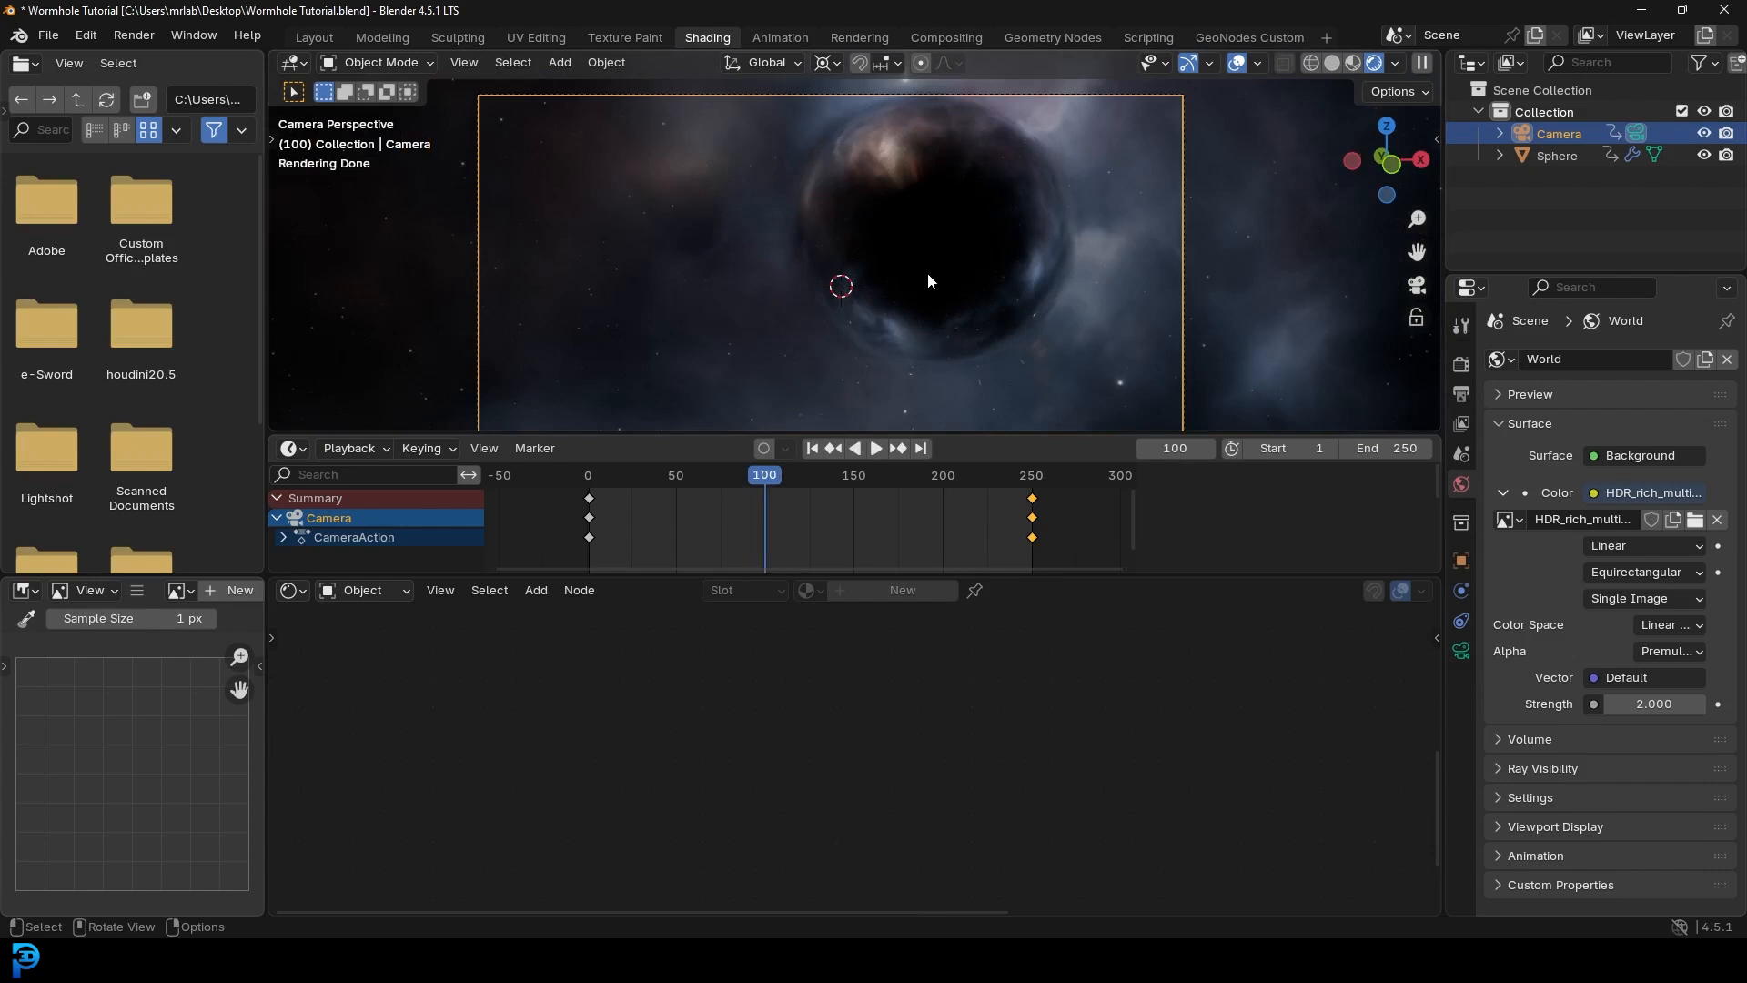
scroll(927, 271, "down", 2)
- Return the viewport to solid shading and save Wormhole Tutorial.blend
key("z")
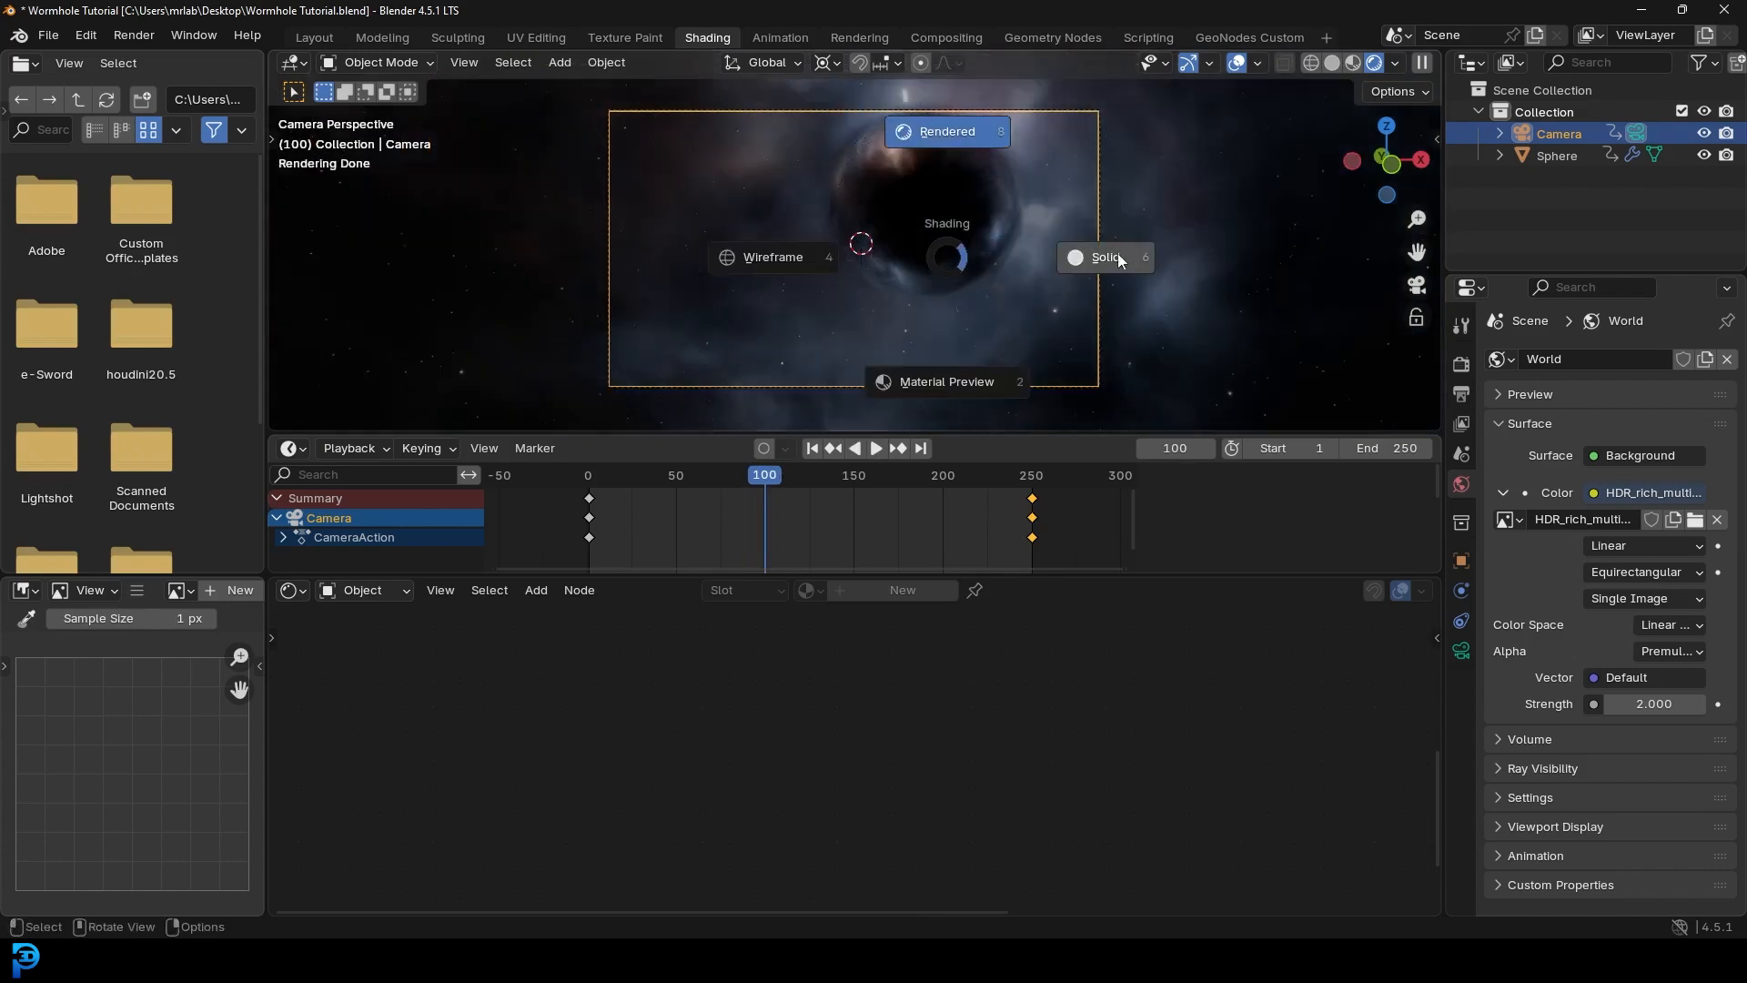
left_click(1118, 258)
scroll(971, 198, "down", 1)
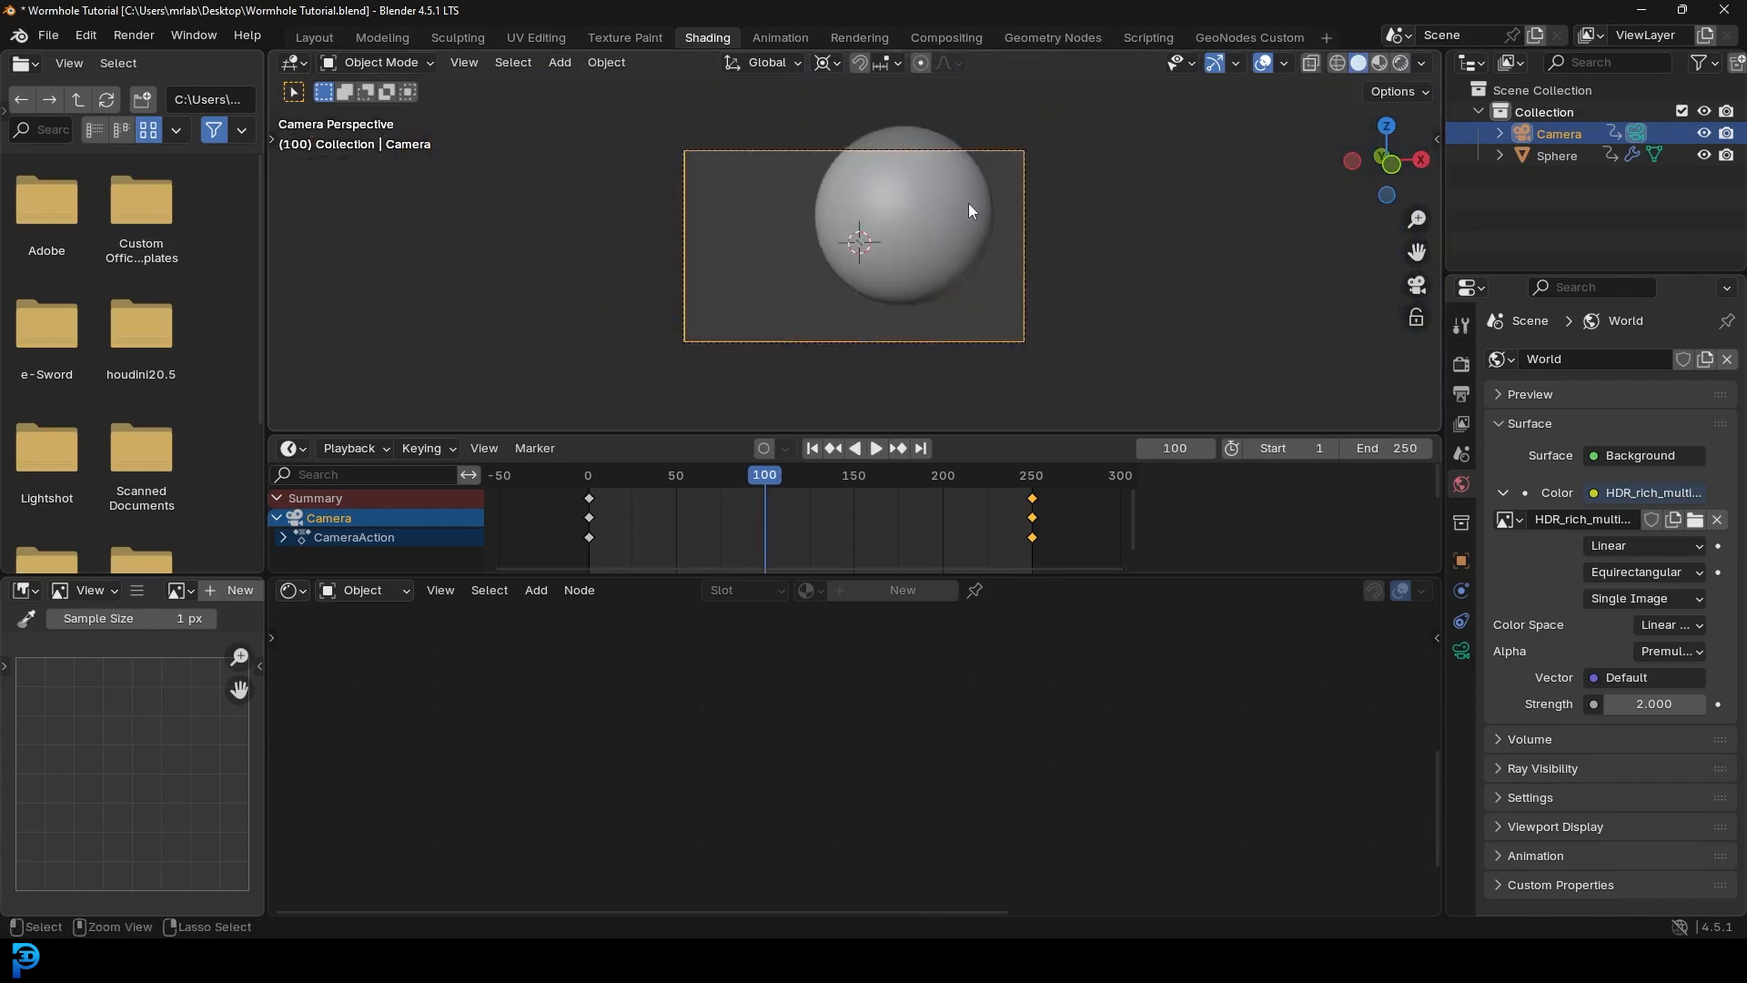
key("ctrl+s")
- In Layout, view through the scene camera, stop playback at frame 117, and save the file
left_click(314, 37)
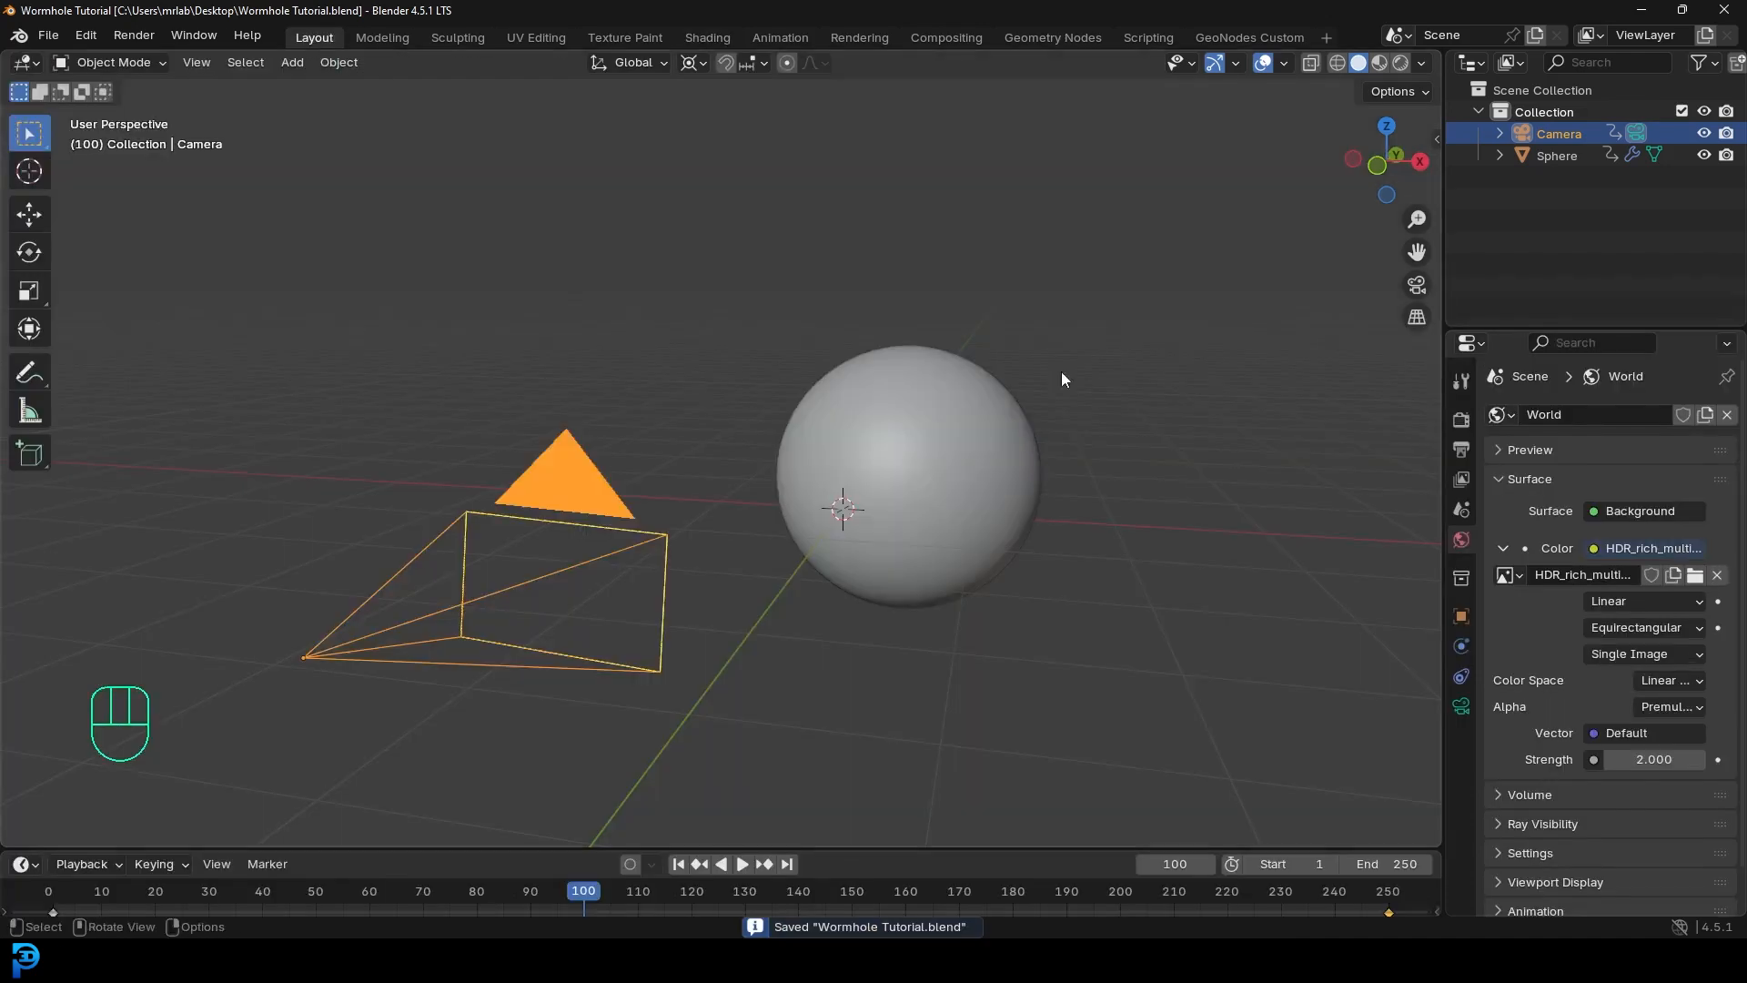
key("KP_0")
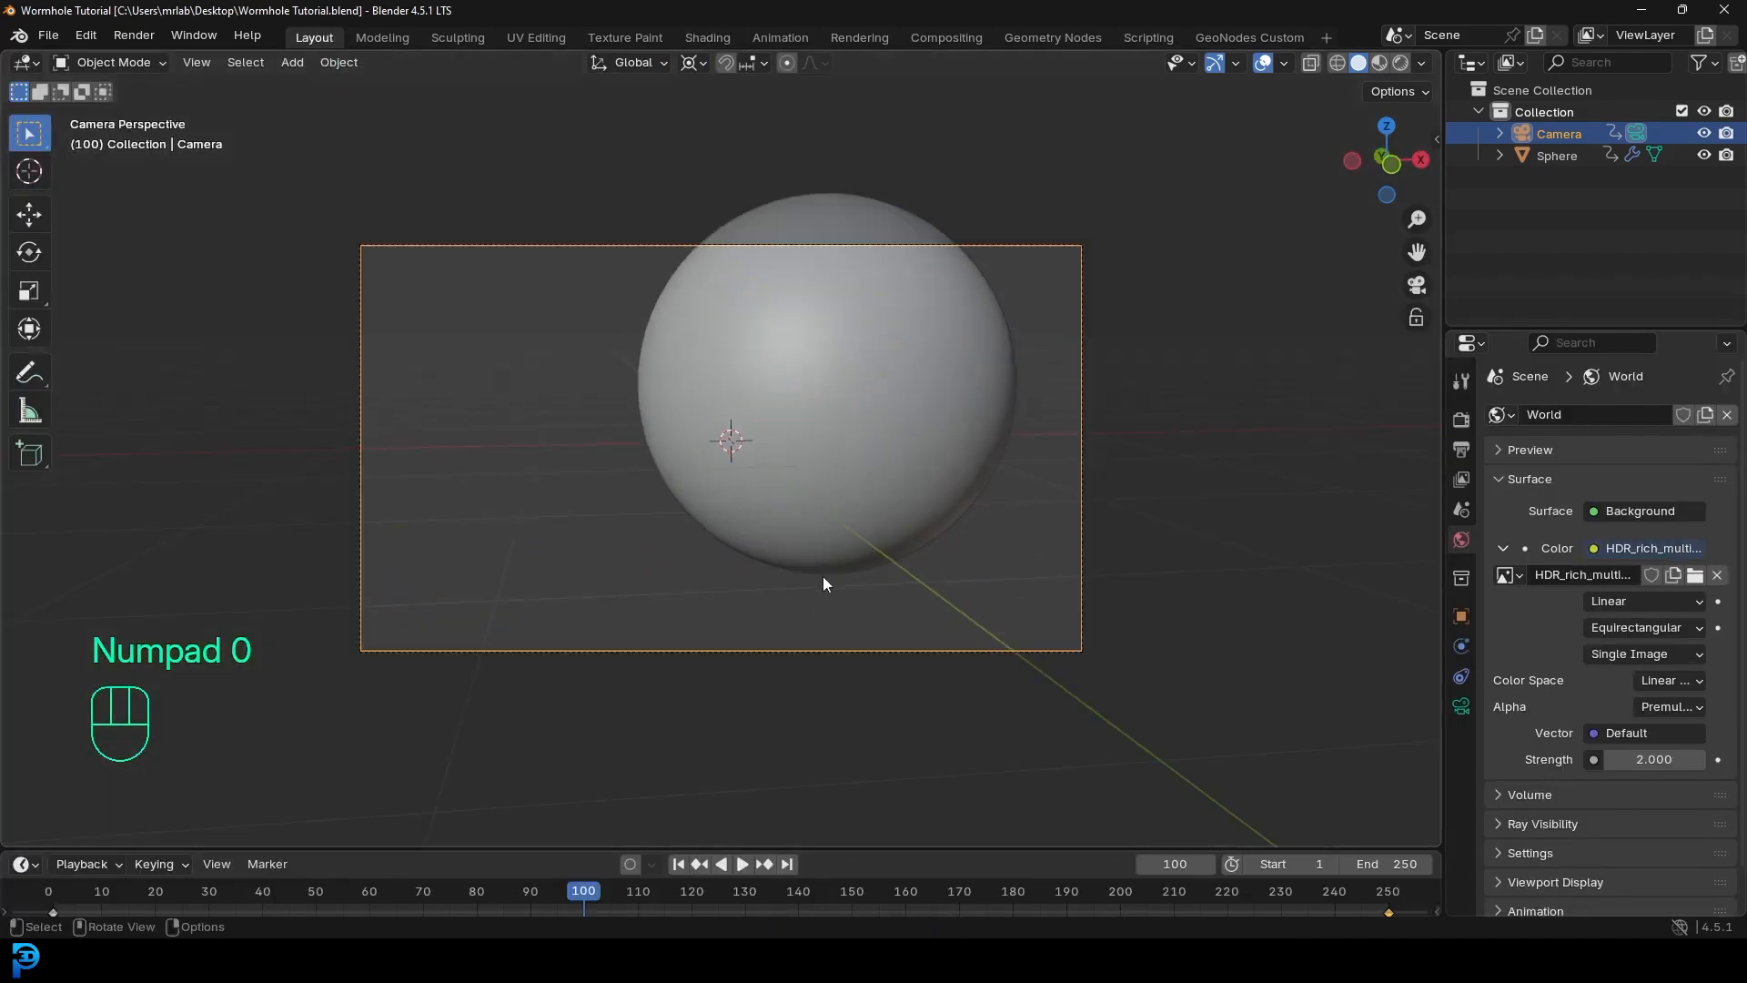
key("space")
key("space")
key("ctrl+s")
- Render a still of frame 117 and review the glassy wormhole image before minimizing it
left_click(134, 34)
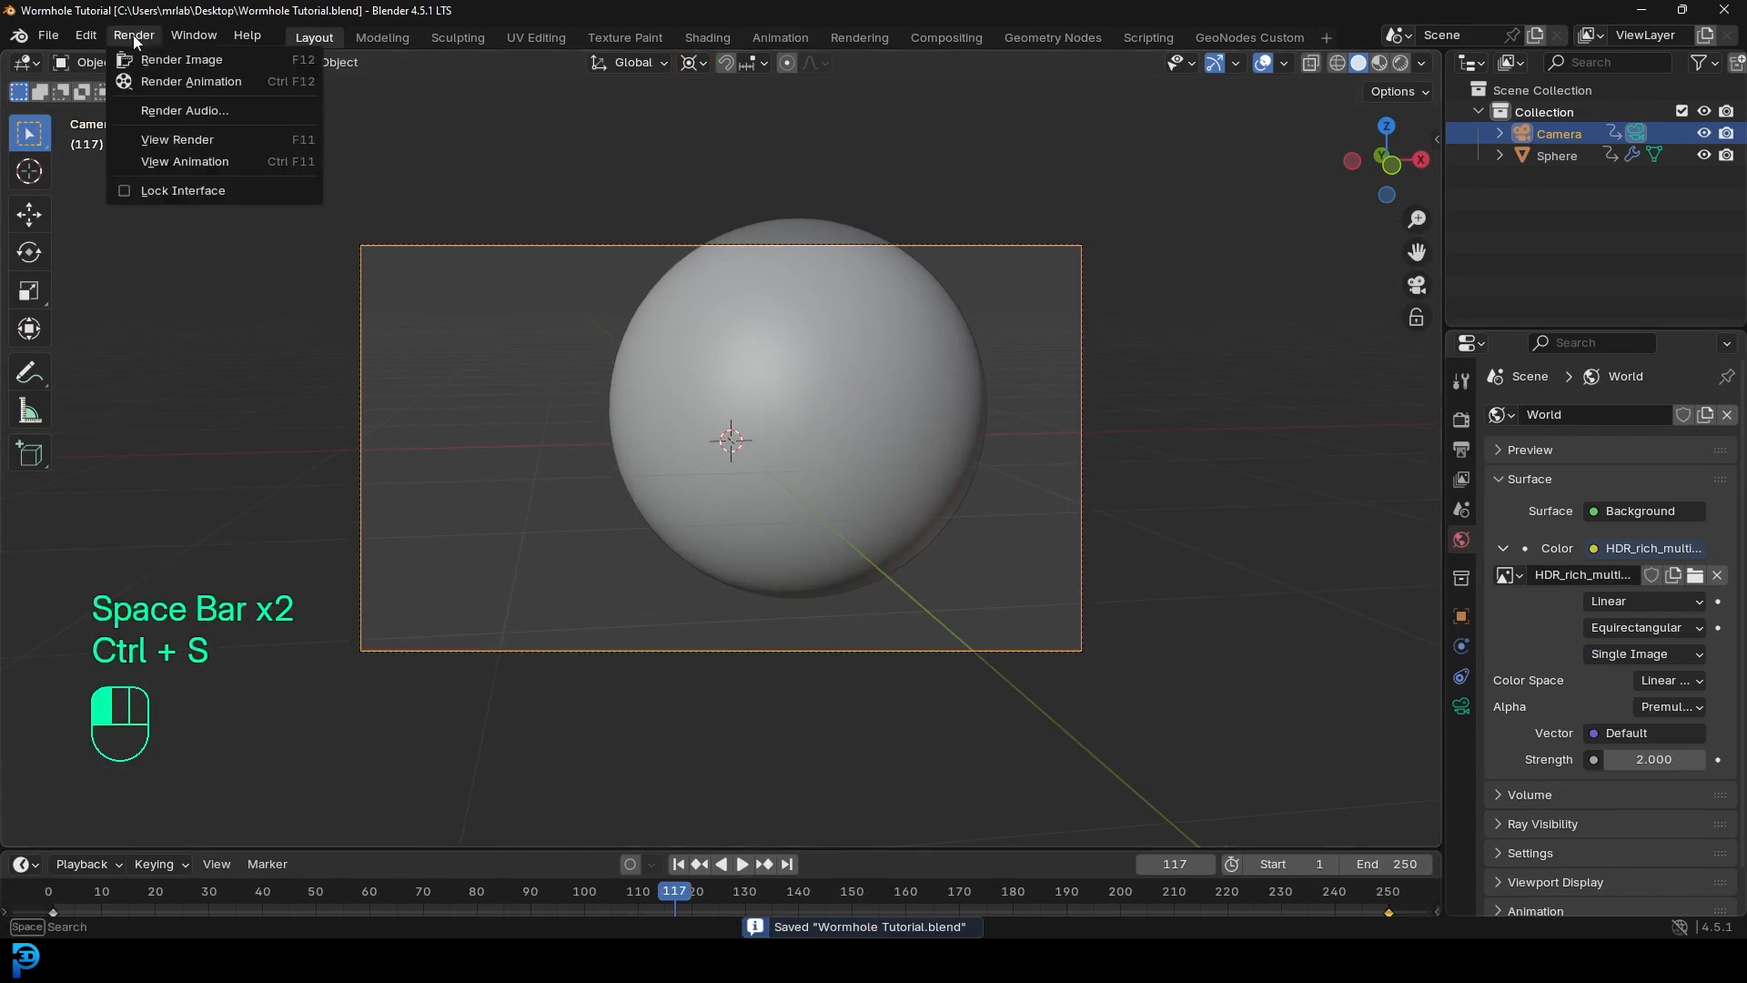
left_click(276, 58)
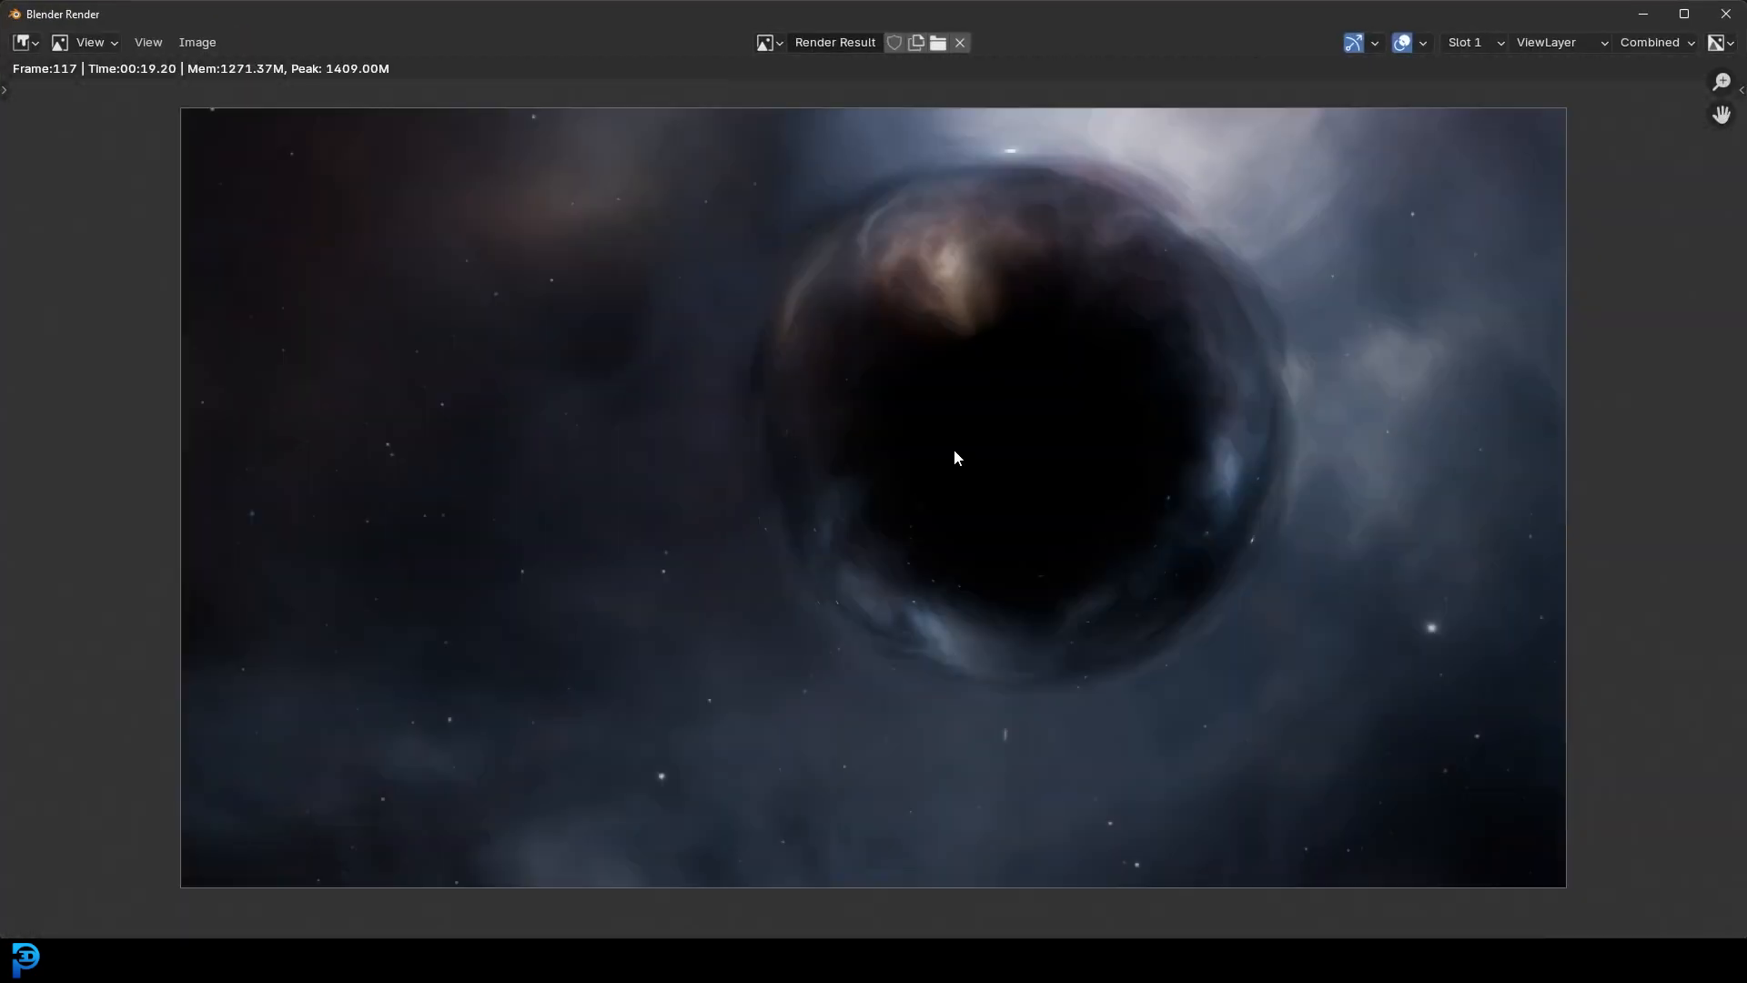
scroll(955, 449, "up", 1)
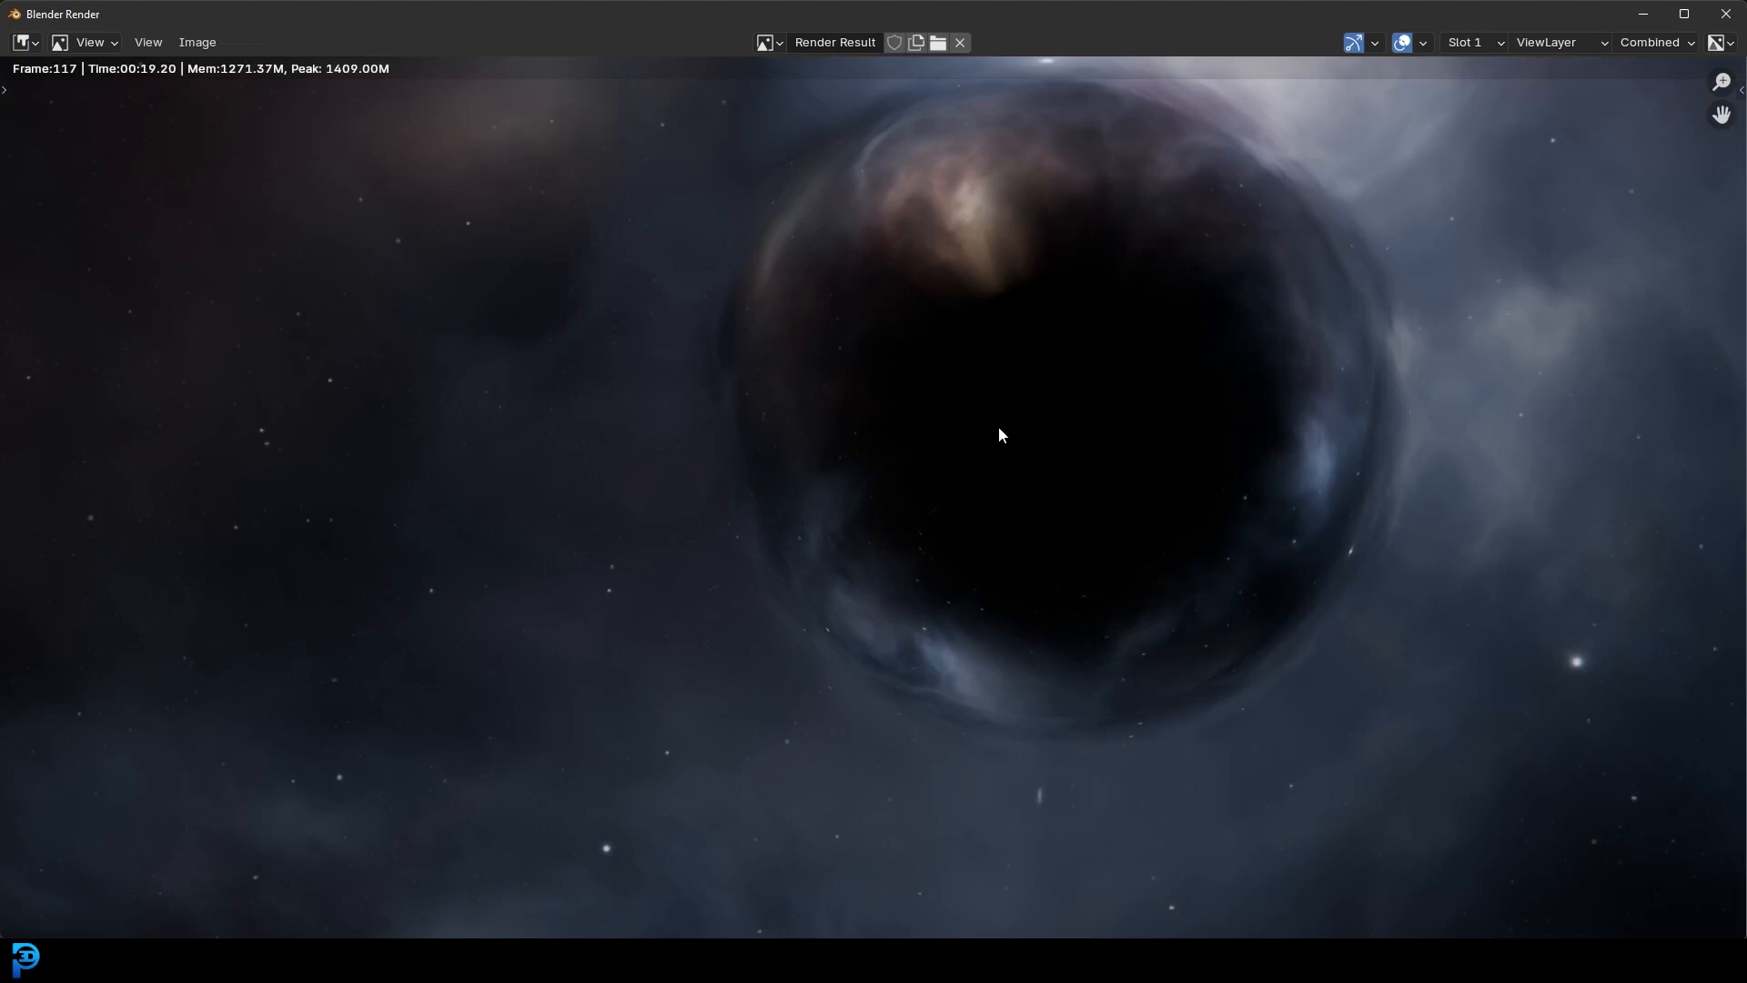
scroll(997, 422, "down", 2)
left_click(1645, 14)
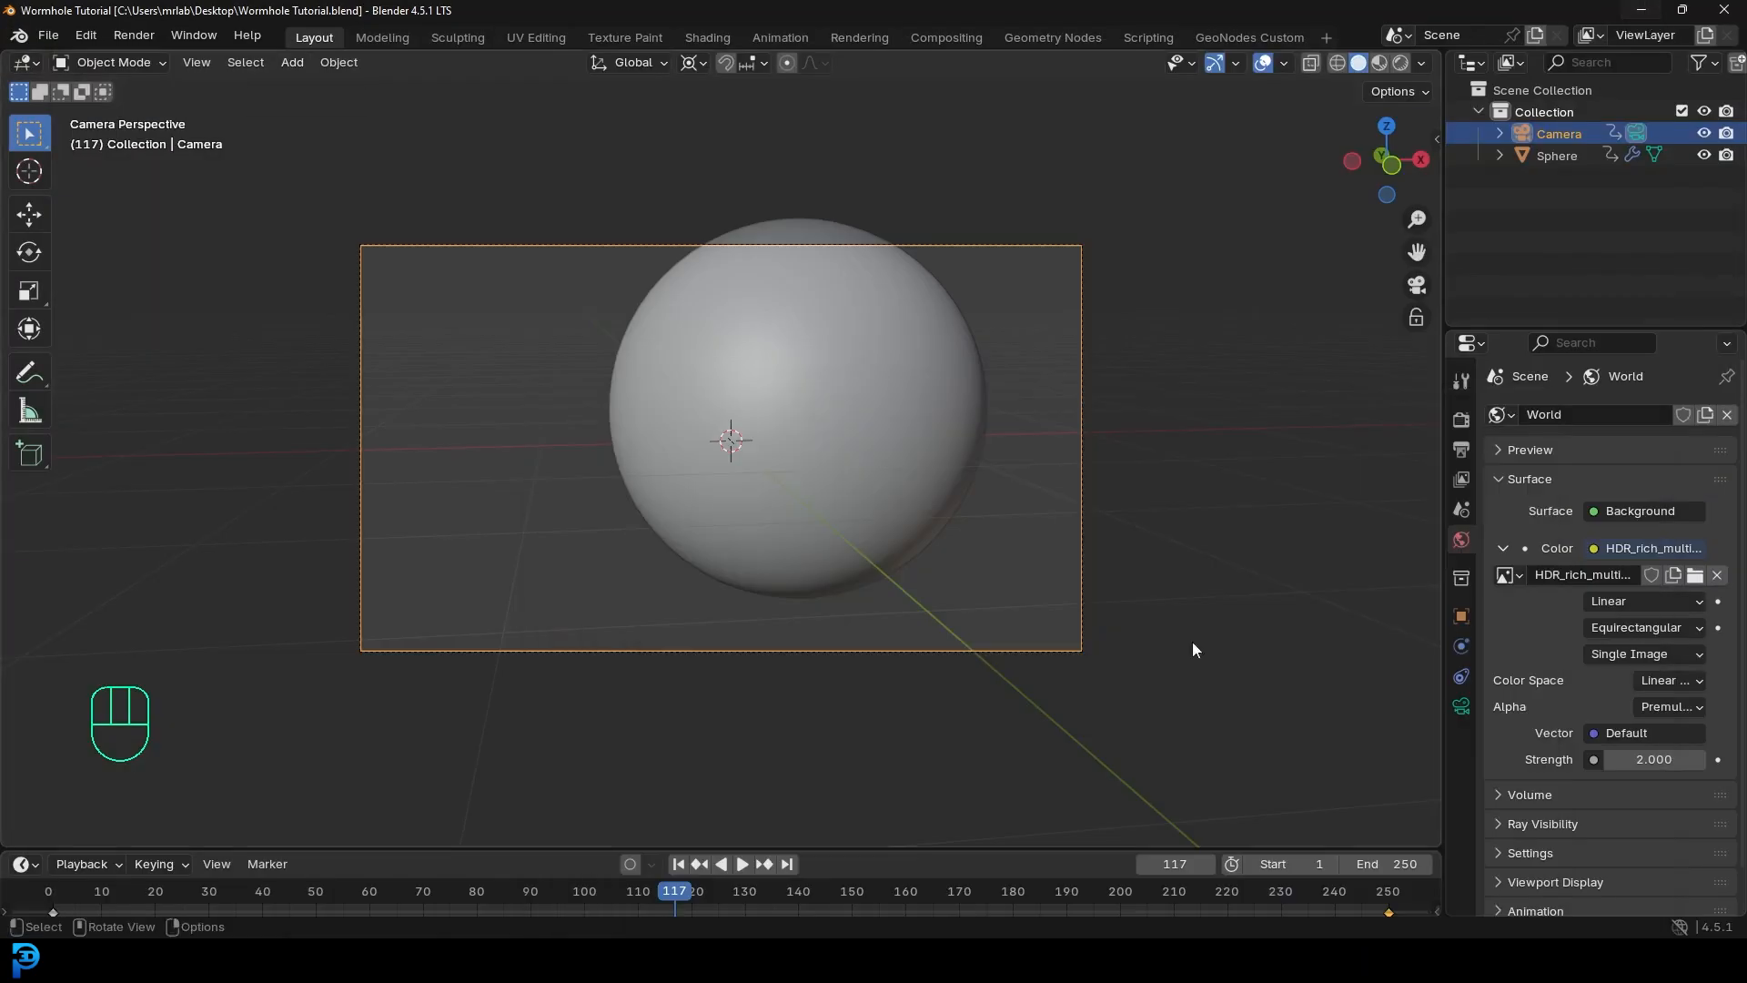
mouse_move(1299, 957)
left_click(1447, 865)
scroll(1253, 346, "up", 2)
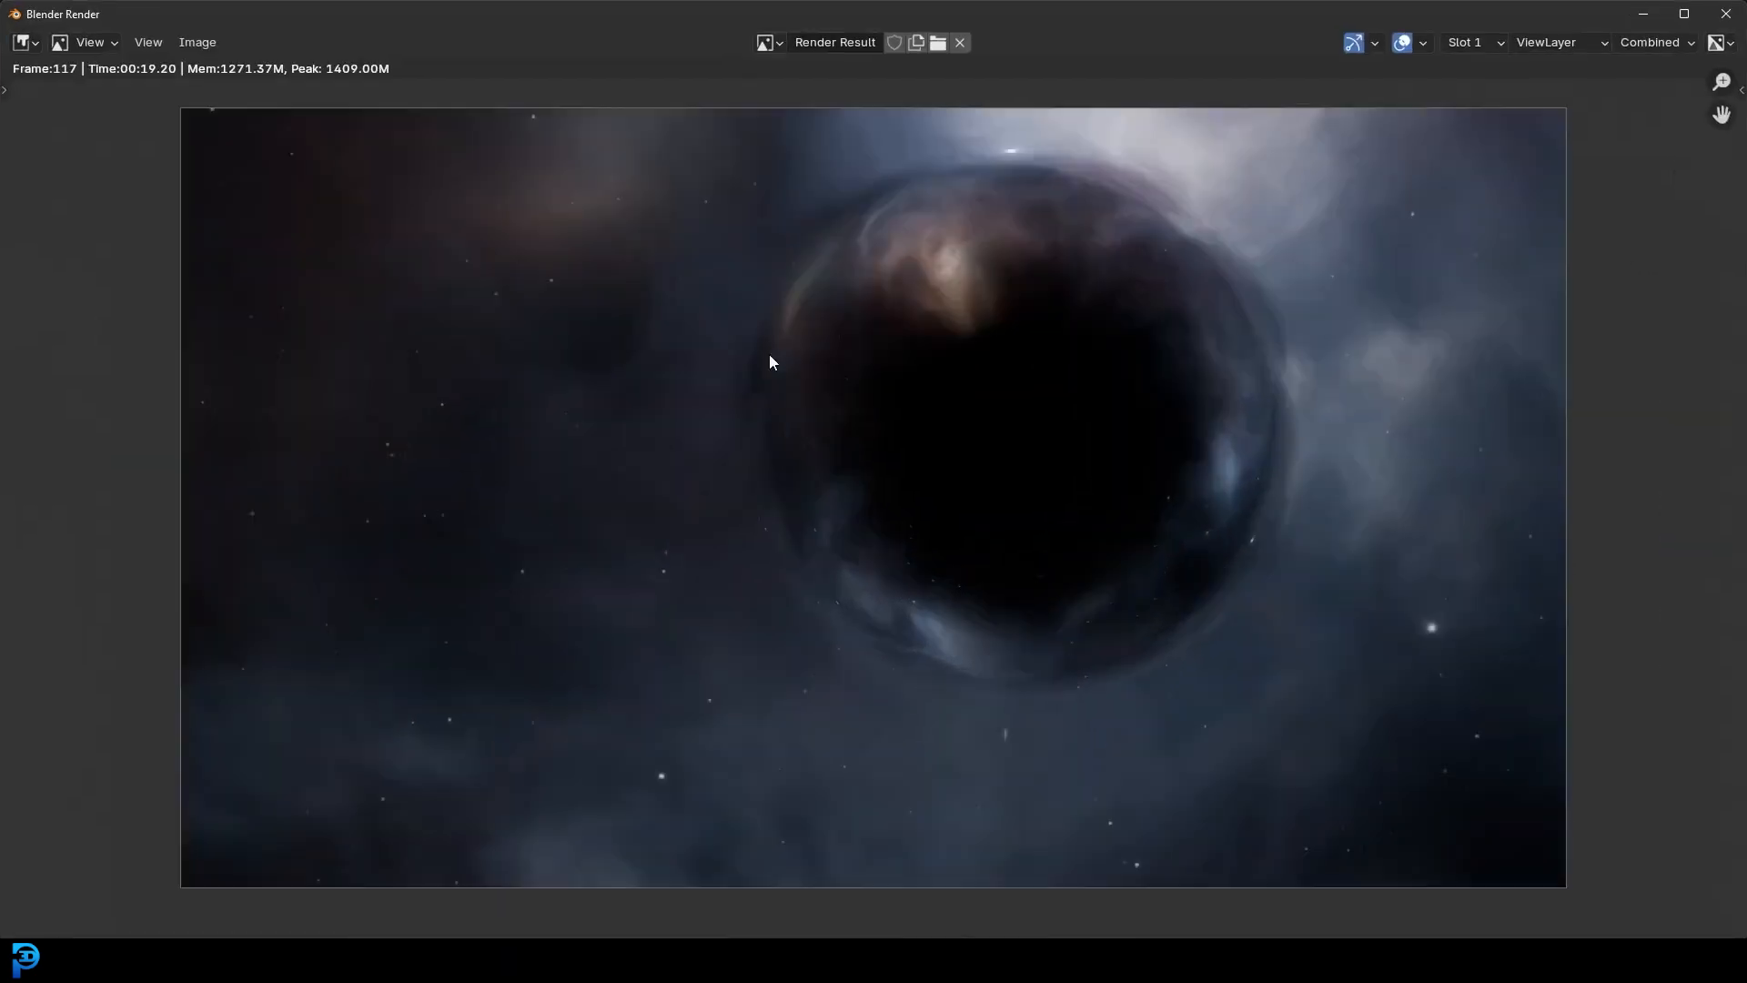
scroll(1256, 355, "down", 1)
left_click(1646, 15)
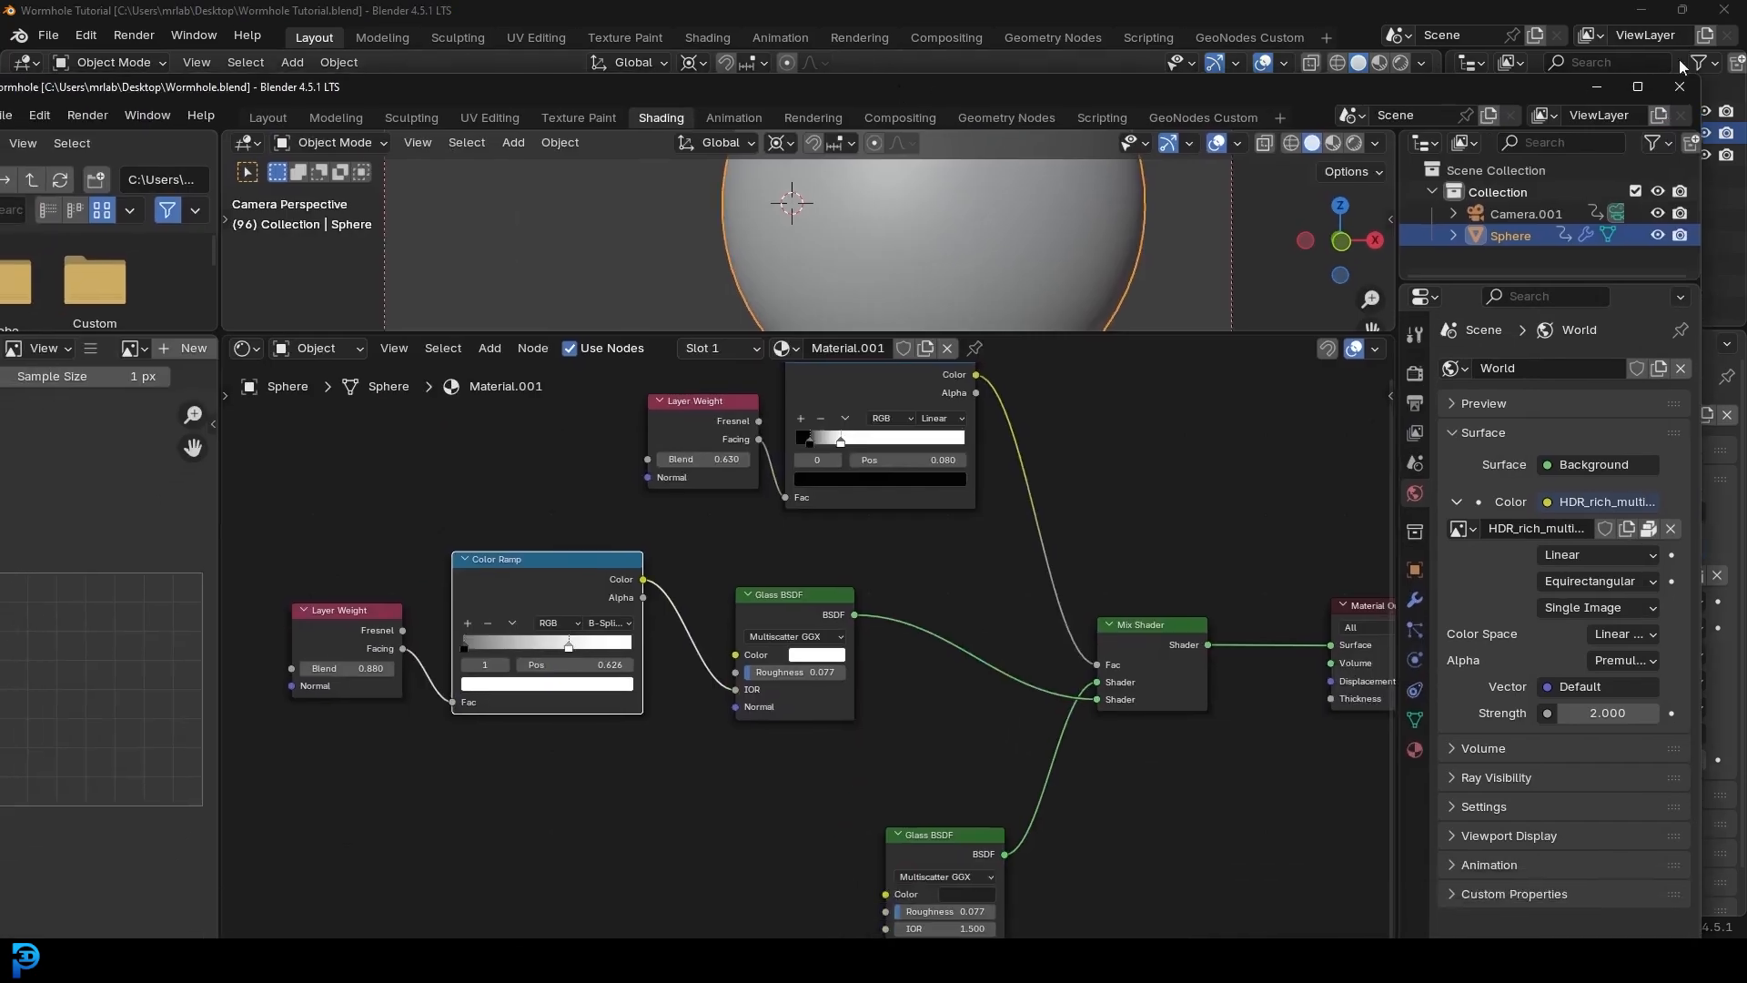
- Maximize the Wormhole.blend window and bring the Render Layers node into view in Compositing
left_click(1638, 87)
left_click_drag(1056, 266, 1093, 609)
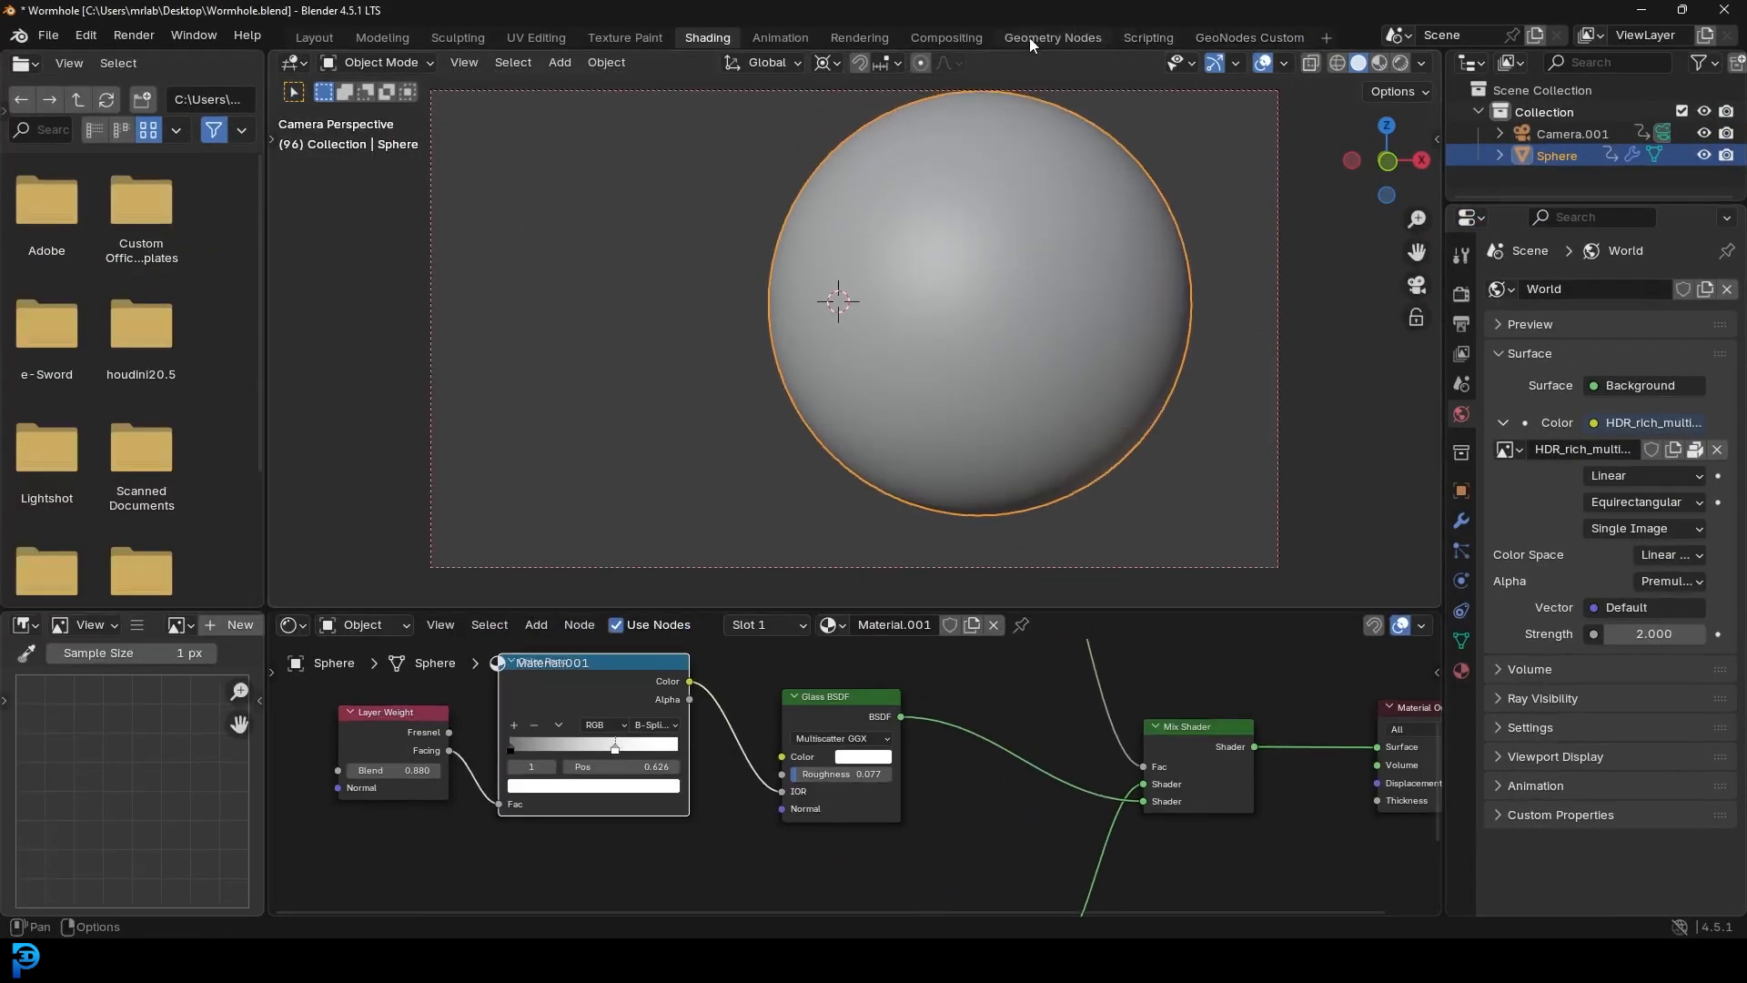
left_click(922, 33)
scroll(391, 364, "up", 3)
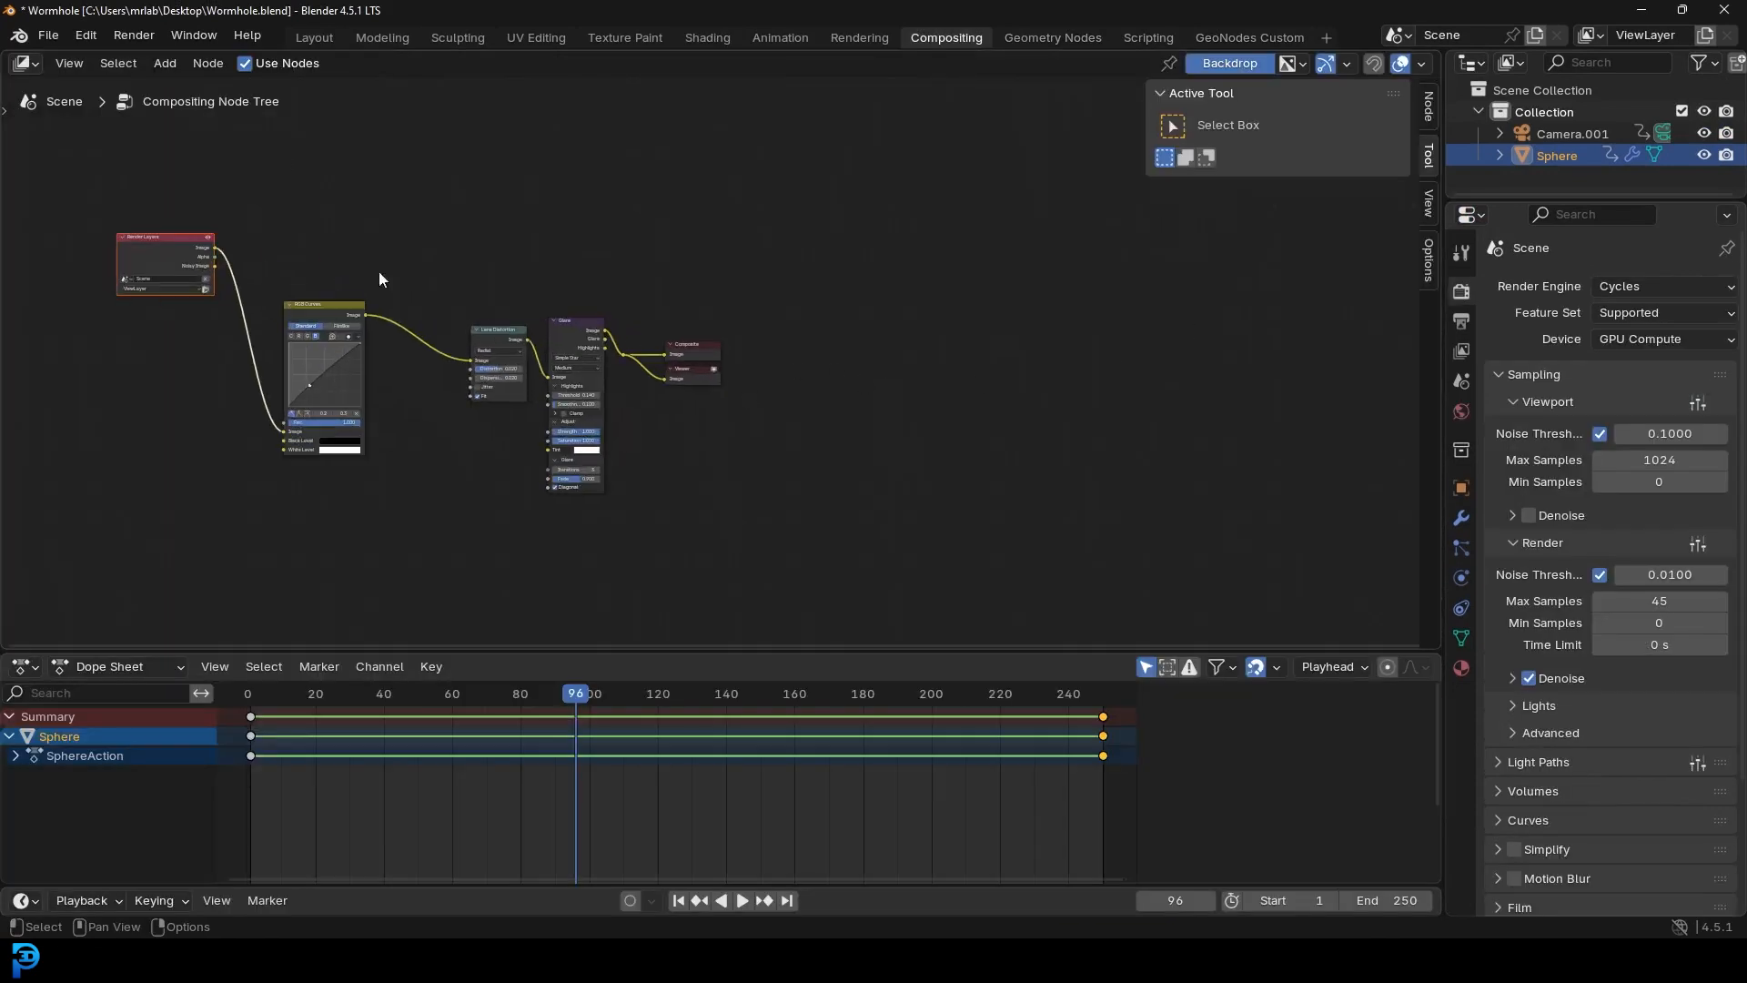
middle_click_drag(422, 380, 725, 362)
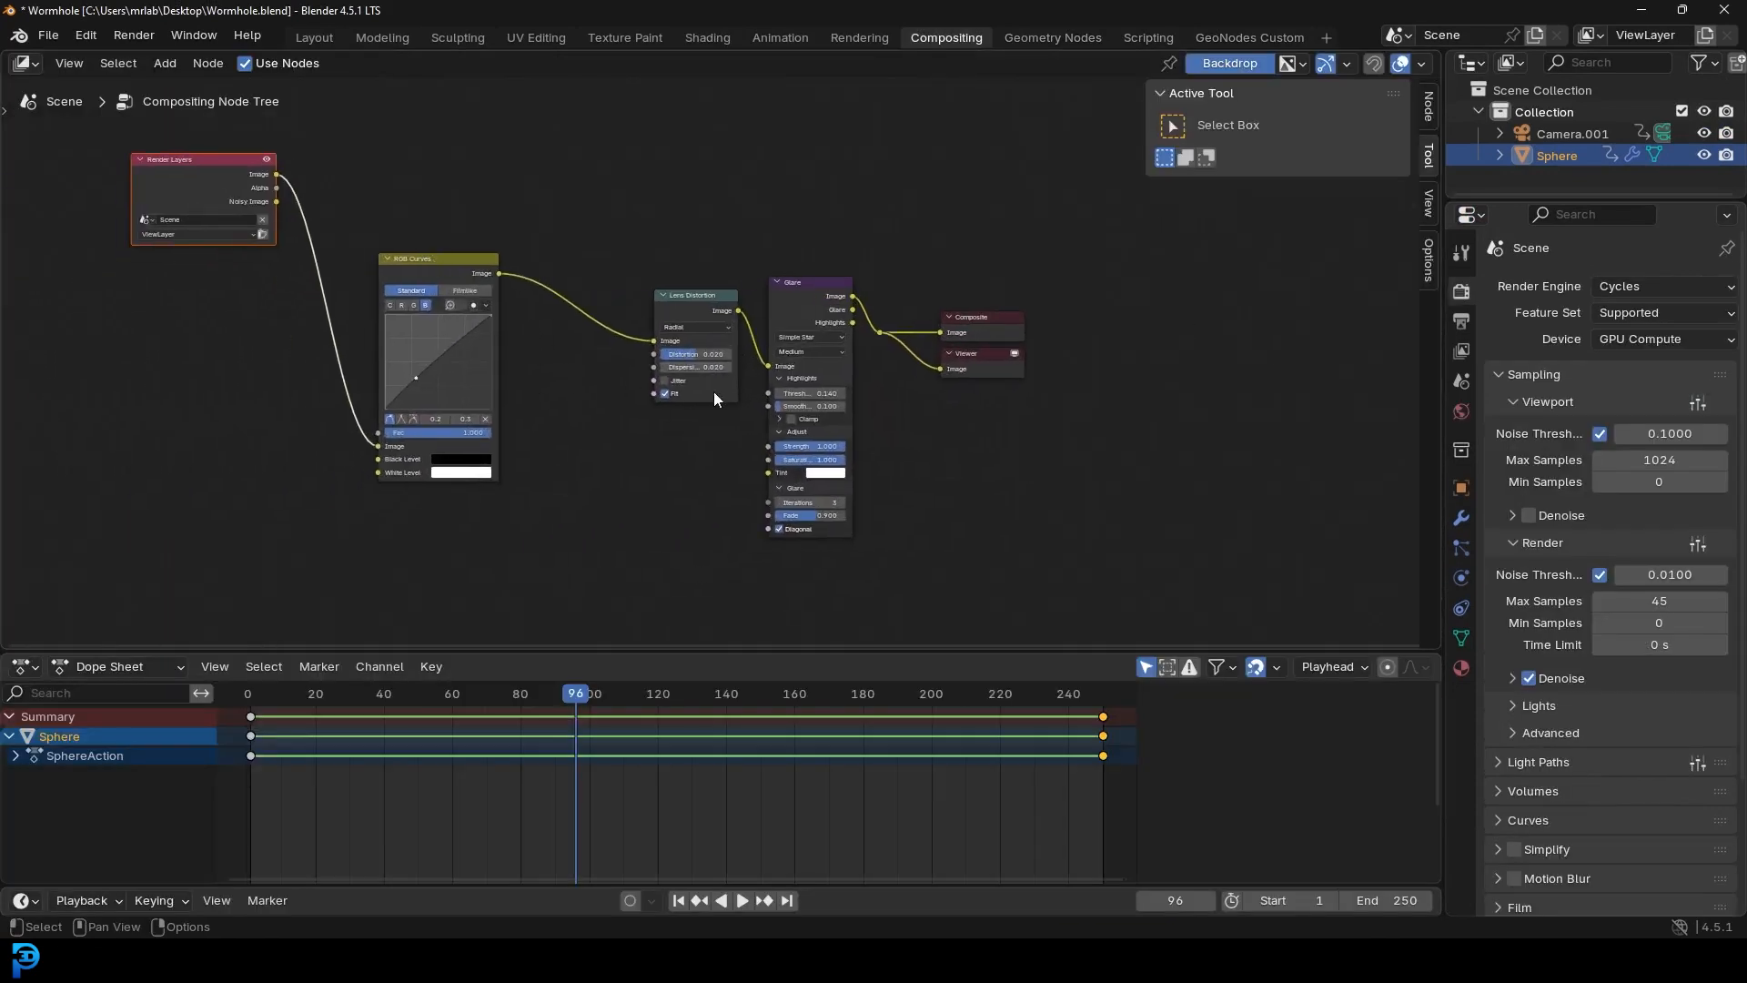
- Render frame 96 with glare and lens distortion compositing, inspect it, then minimize the render
left_click(133, 35)
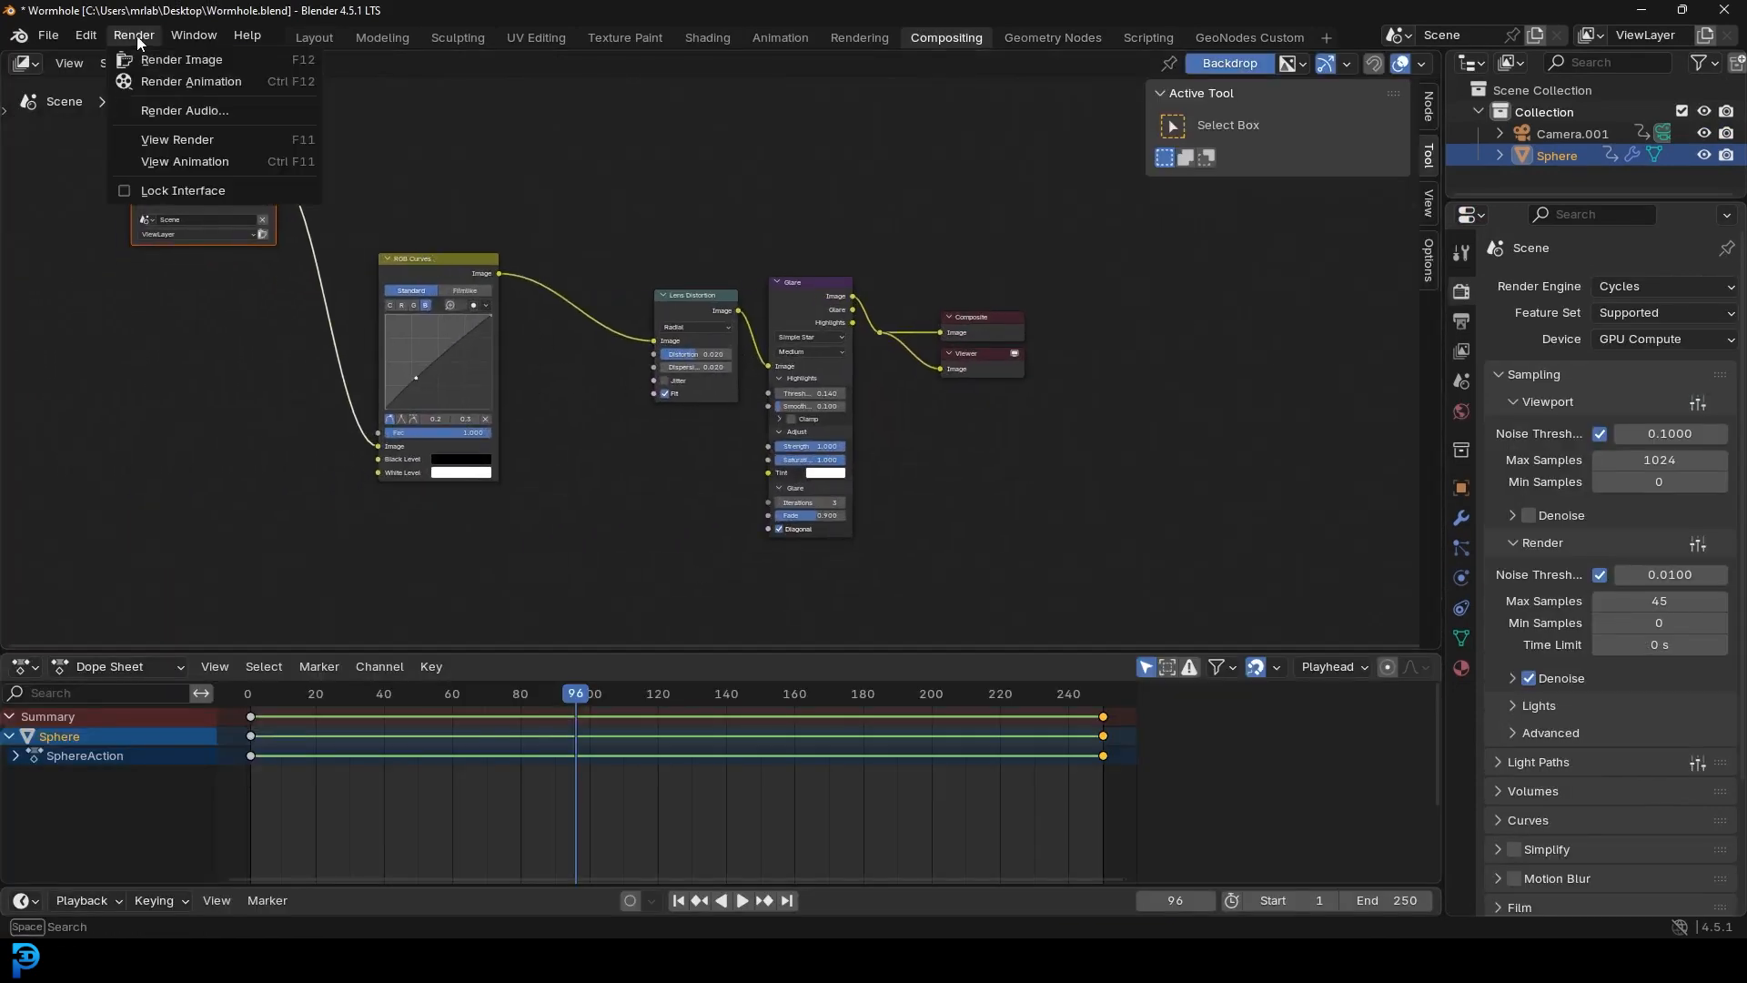
left_click(182, 59)
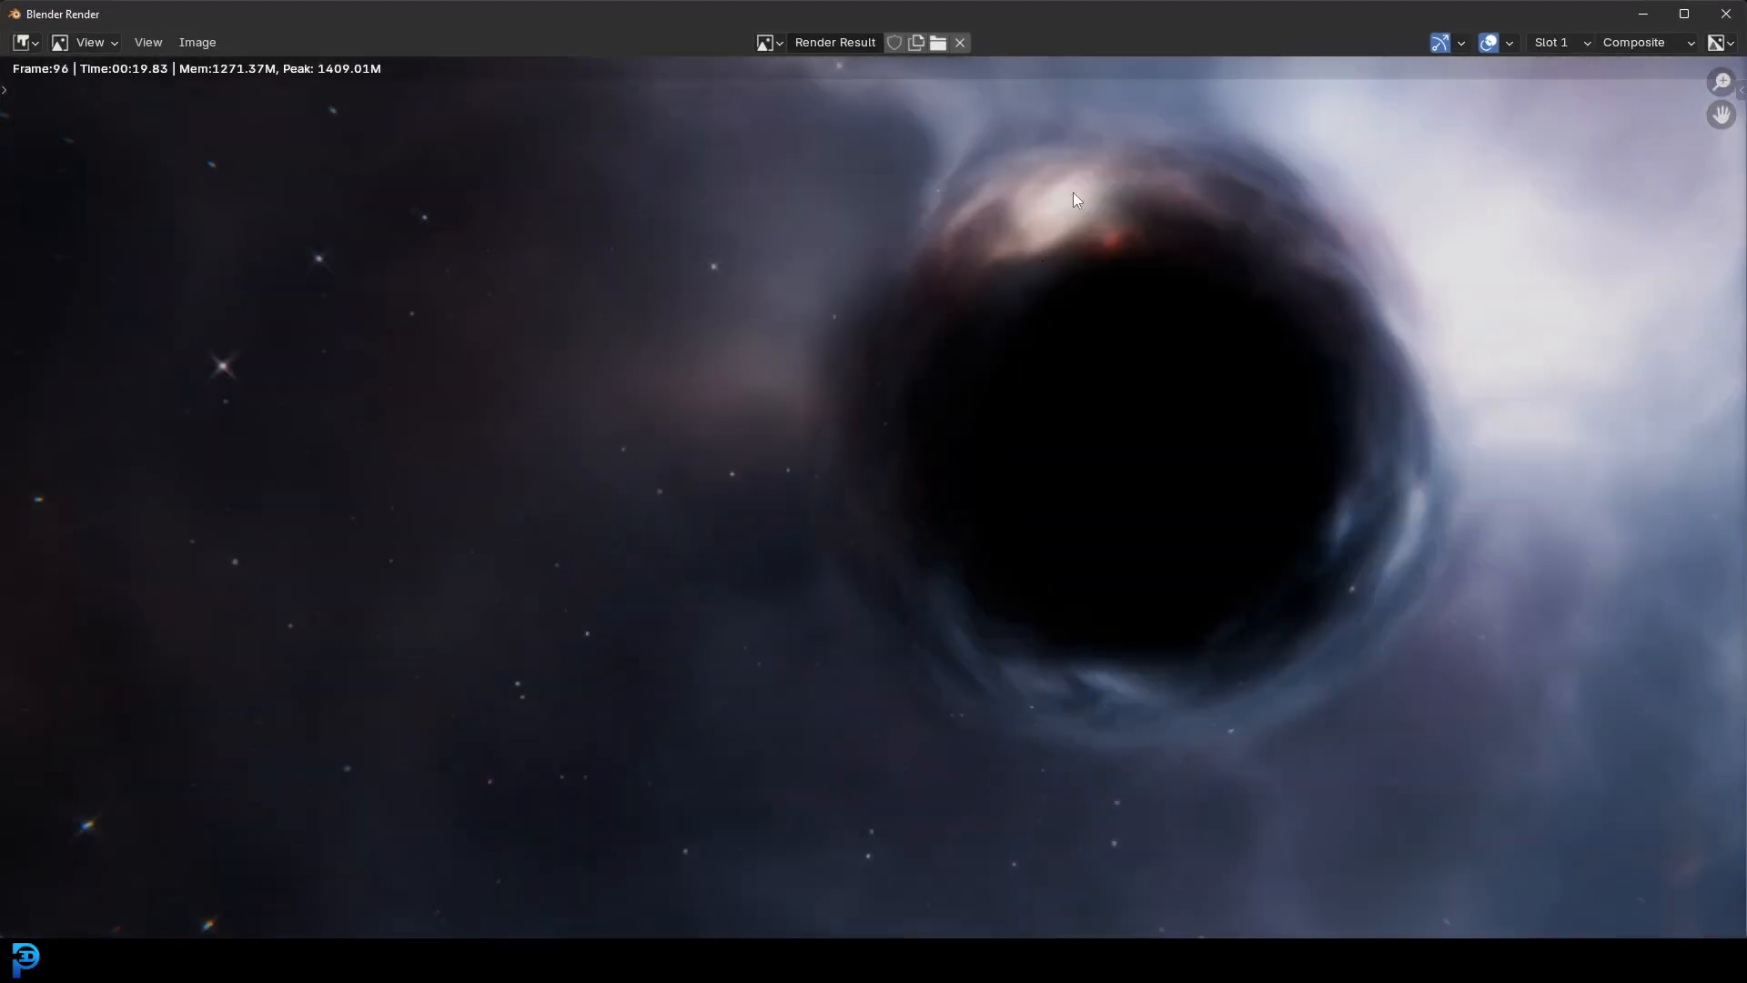
scroll(698, 480, "up", 6)
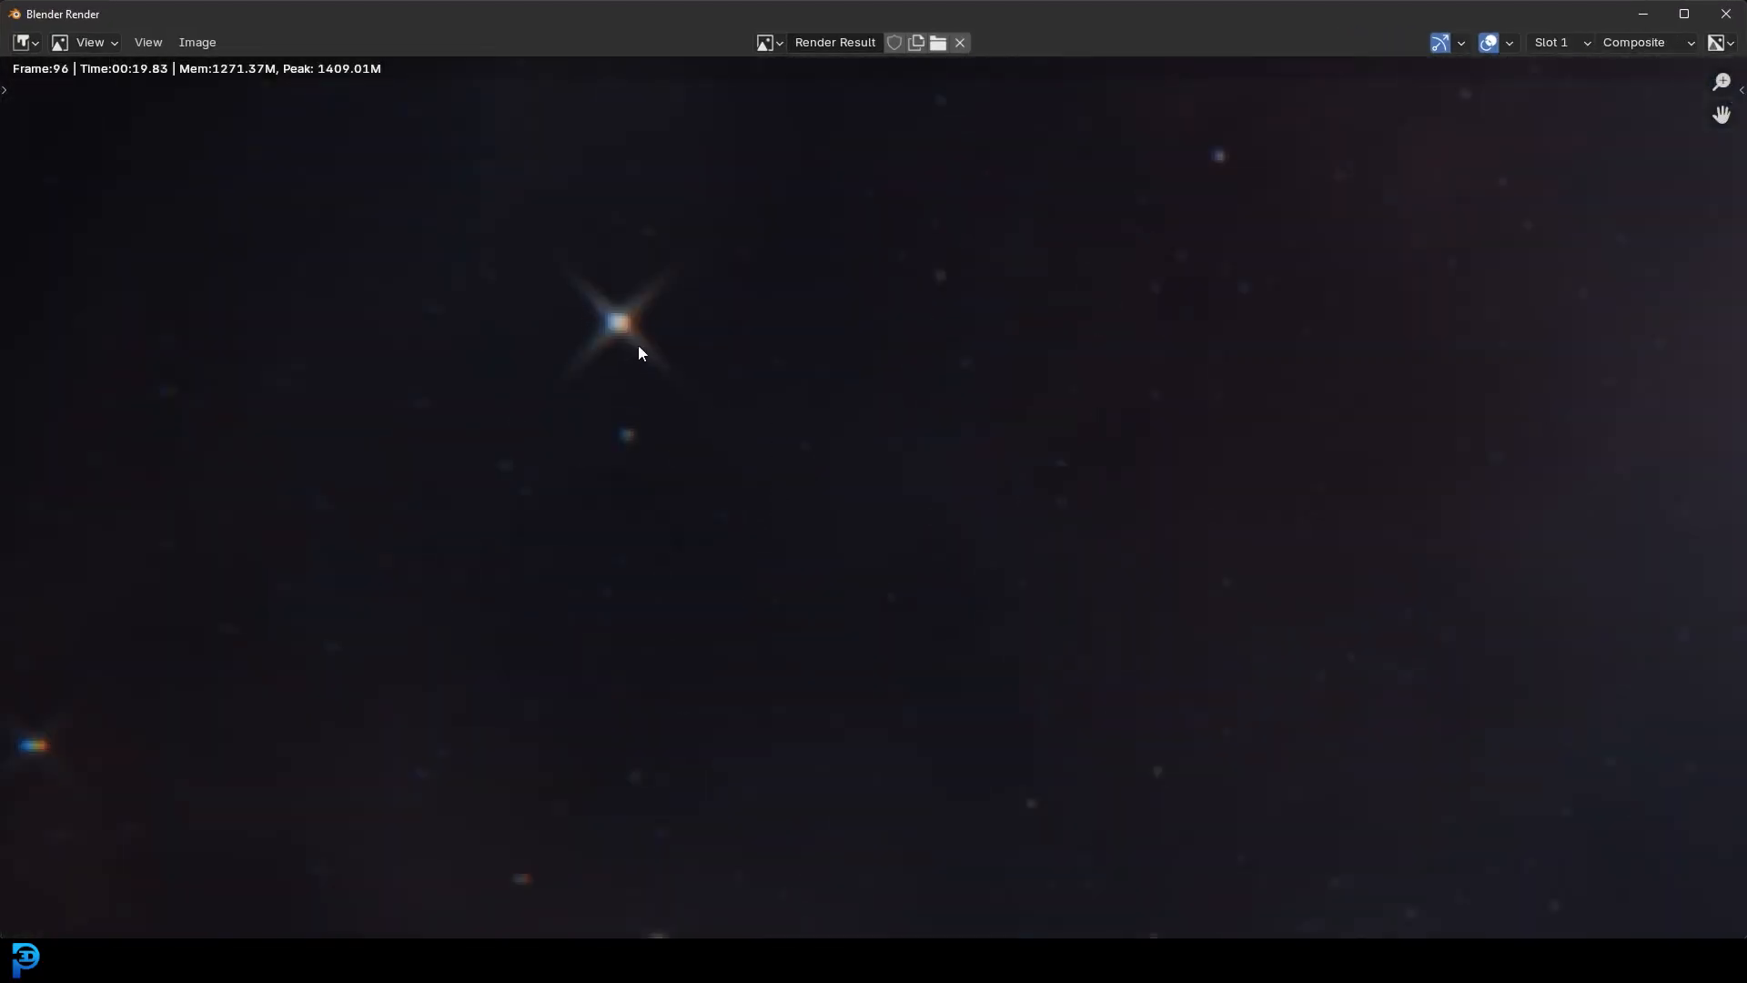
scroll(624, 336, "down", 7)
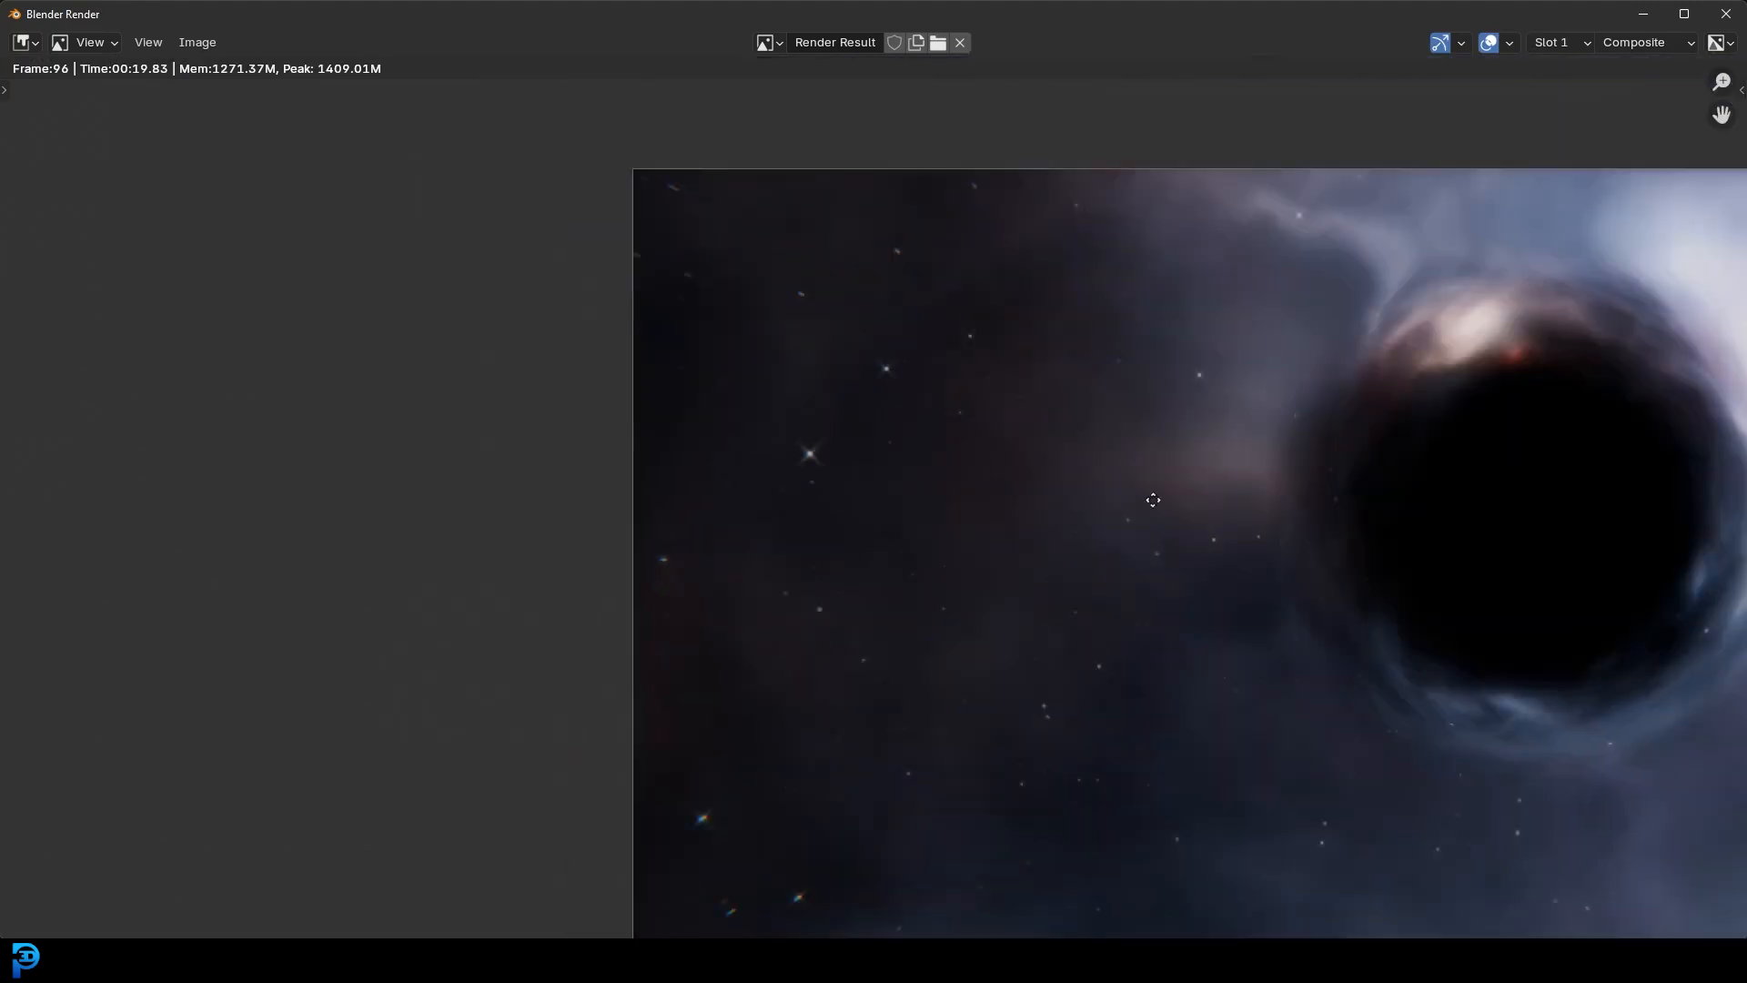
middle_click_drag(1153, 500, 817, 437)
scroll(910, 442, "down", 1)
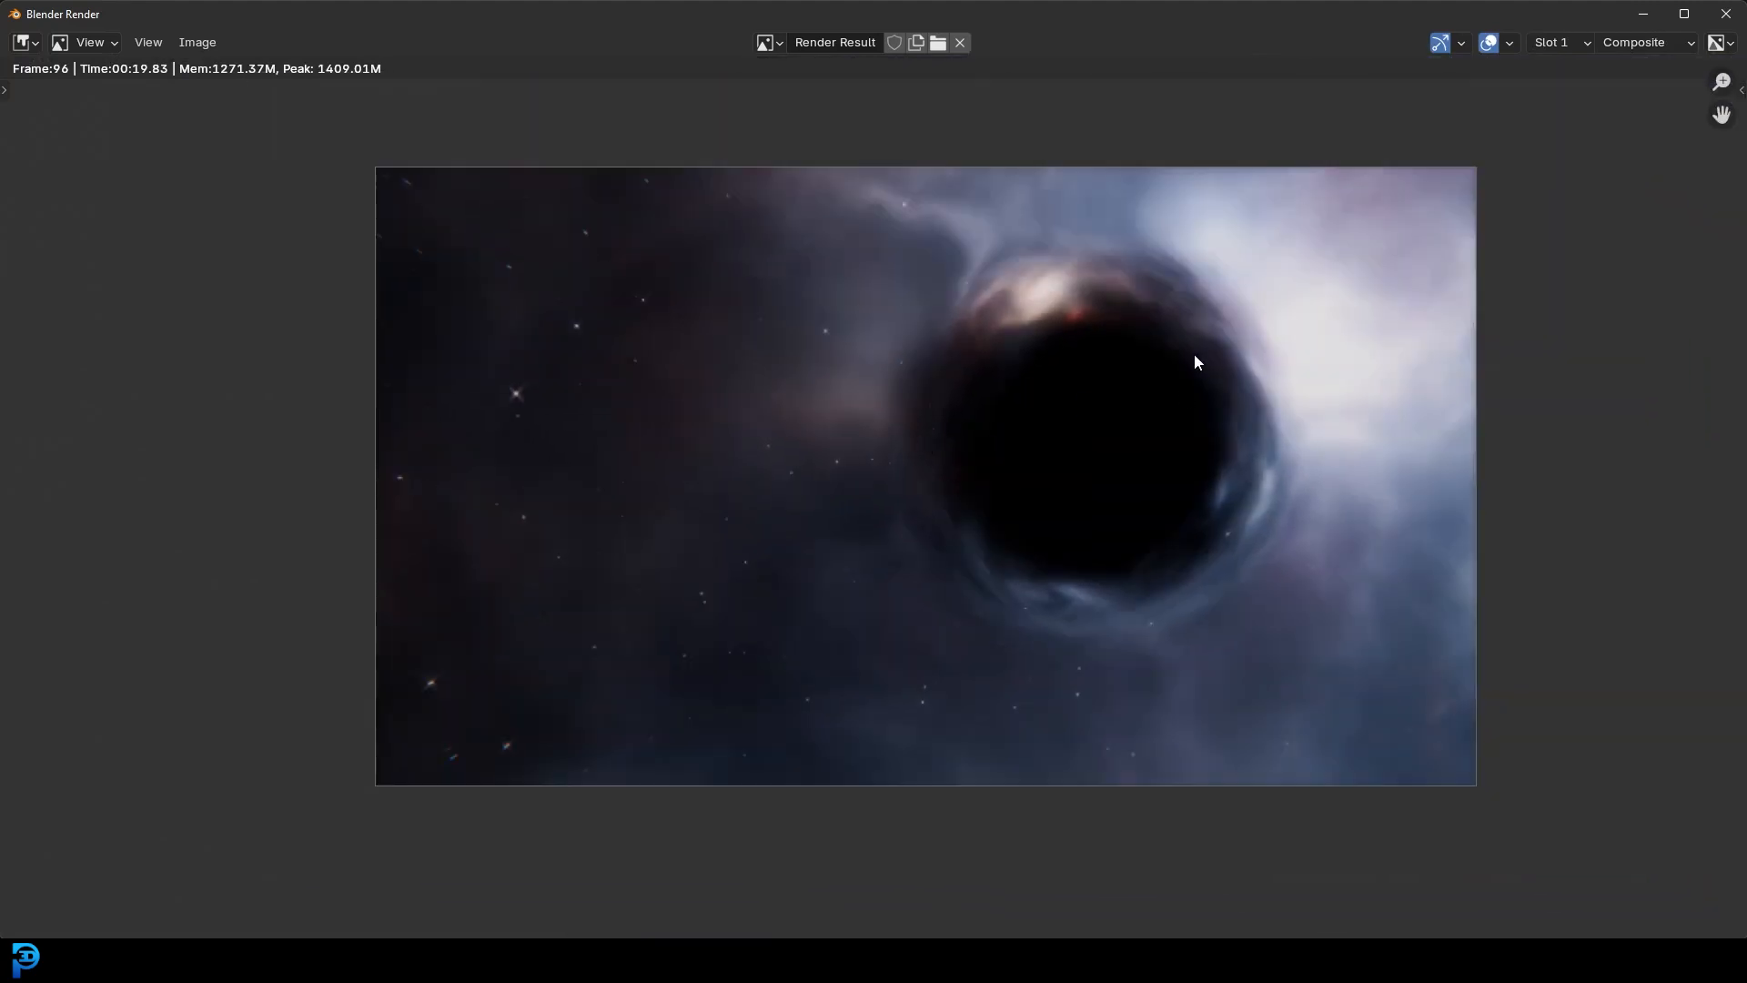
left_click(1642, 14)
- Enlarge the node editor and rearrange the Render Layers, Lens Distortion and Glare nodes
scroll(698, 293, "up", 2)
middle_click_drag(758, 293, 886, 269)
left_click_drag(831, 653, 848, 753)
left_click_drag(216, 184, 248, 414)
left_click_drag(819, 301, 775, 296)
left_click_drag(954, 297, 920, 274)
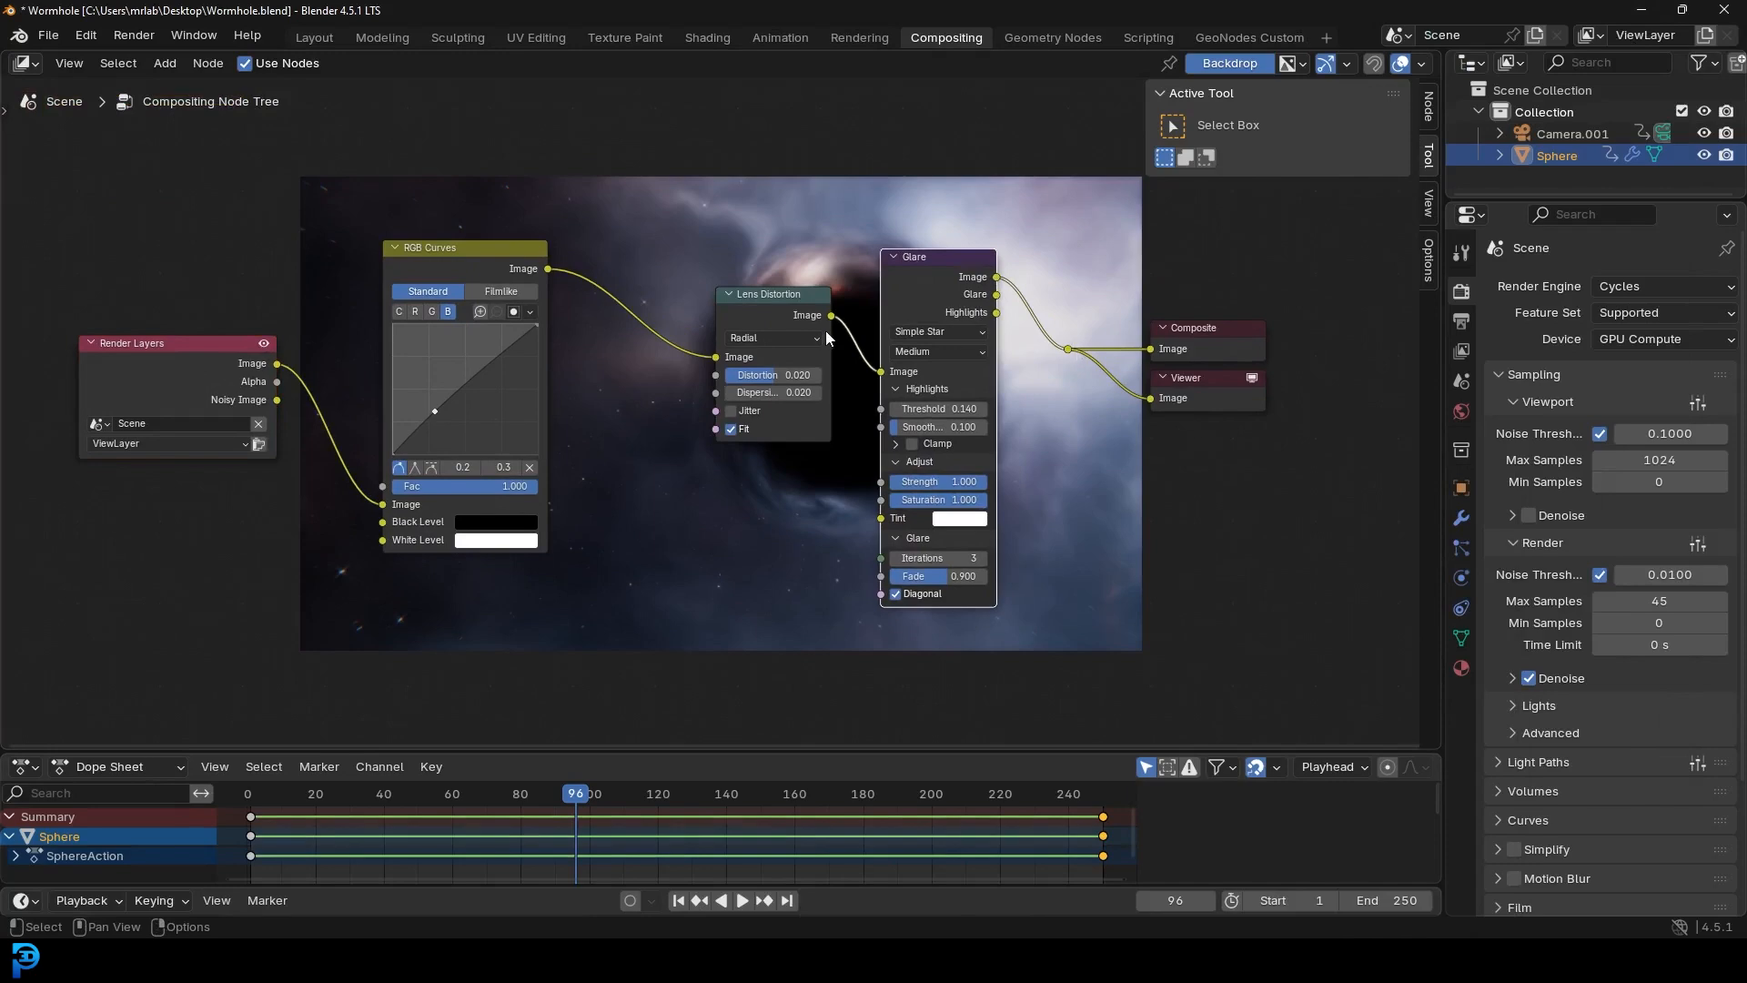
- Return to Layout in solid shading, save Wormhole.blend, and open the output File Format list
left_click(303, 35)
key("z")
left_click(1083, 290)
scroll(832, 286, "up", 2)
key("ctrl+s")
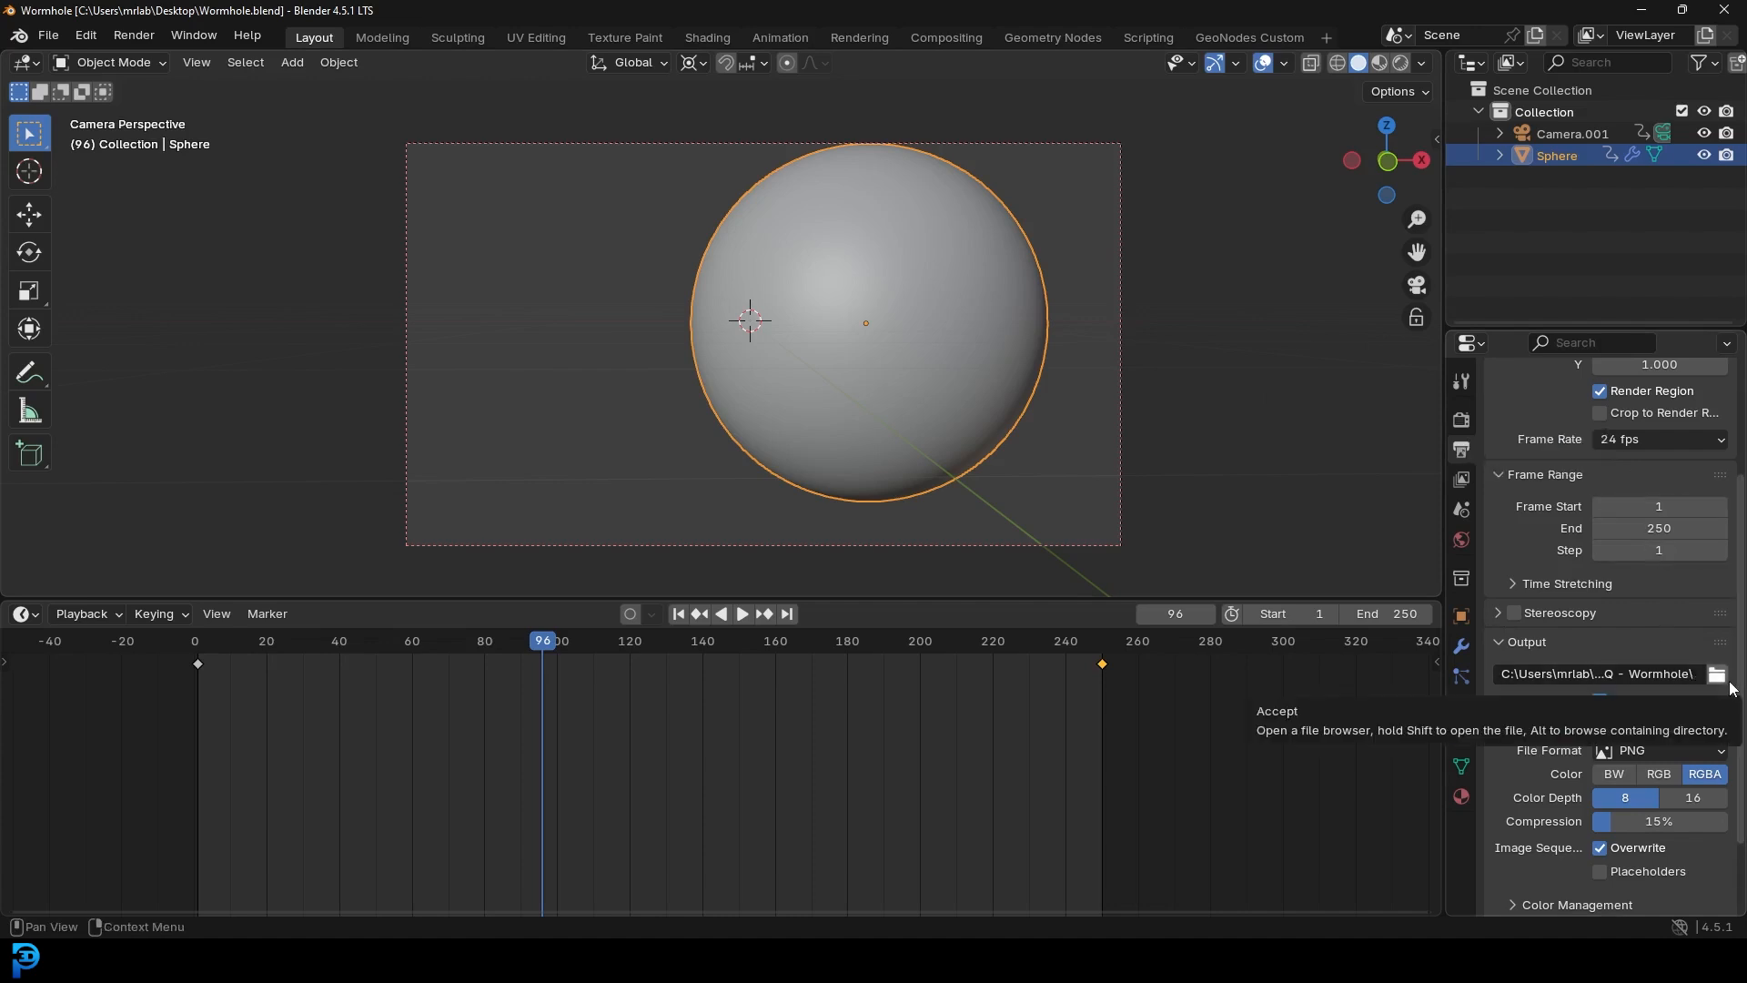
left_click(1642, 750)
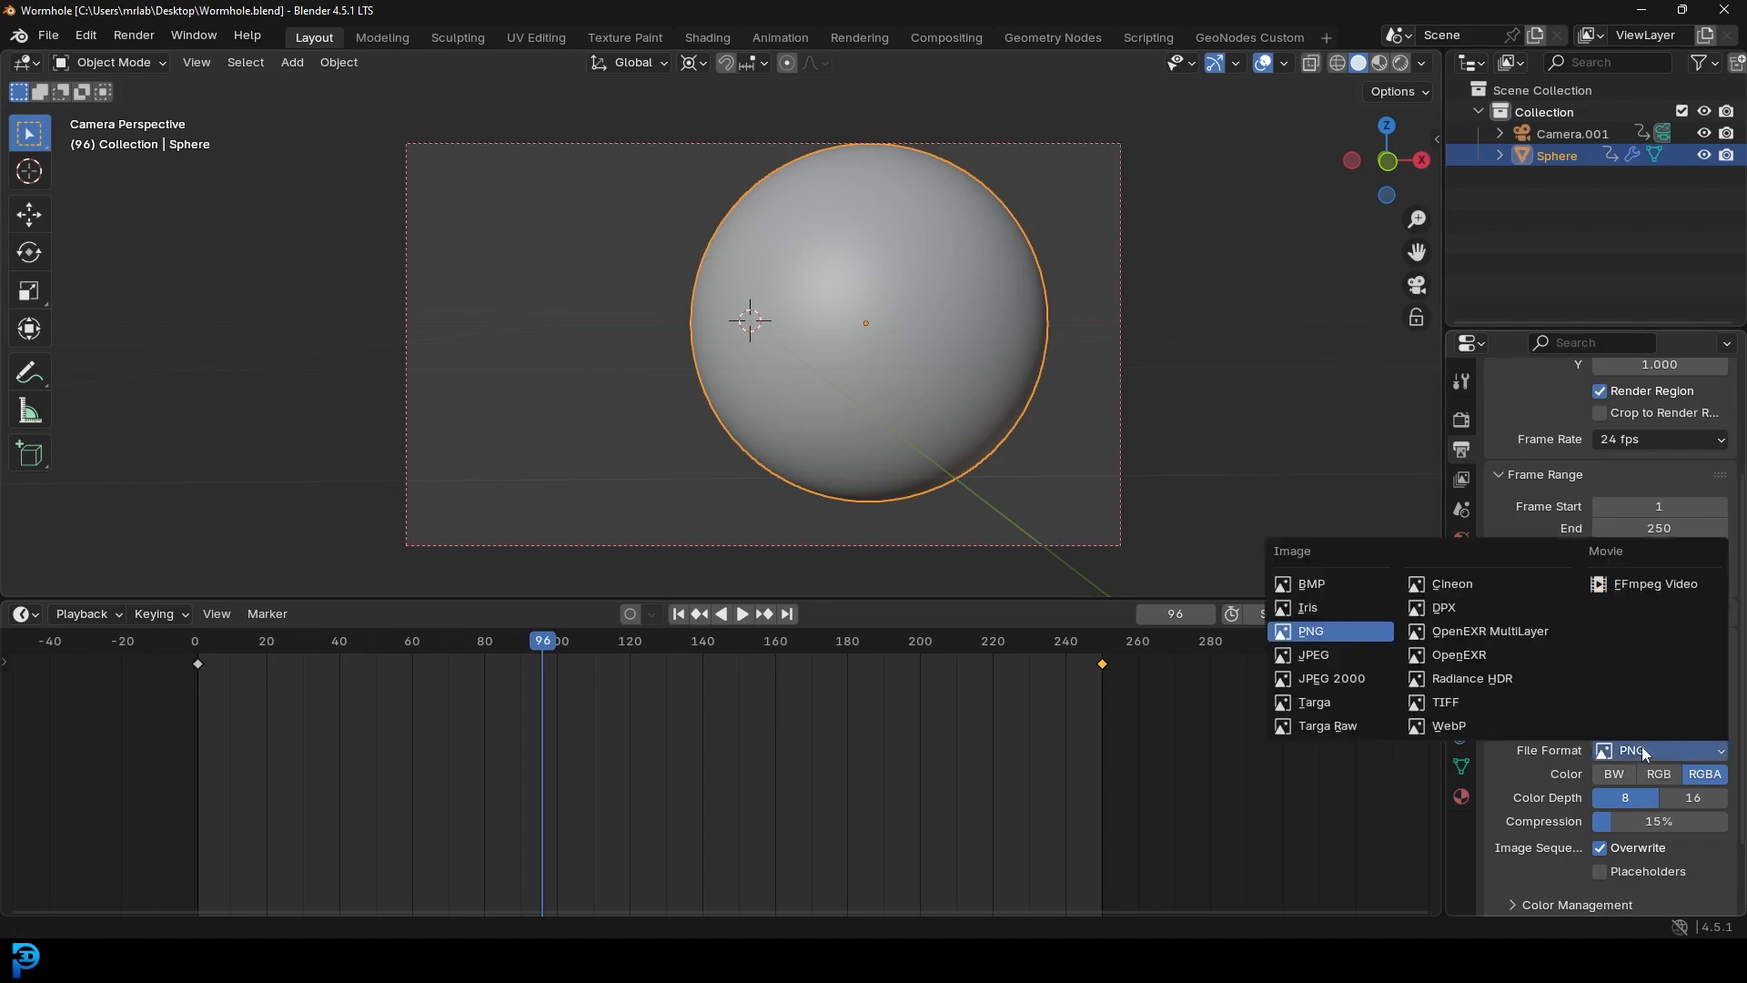